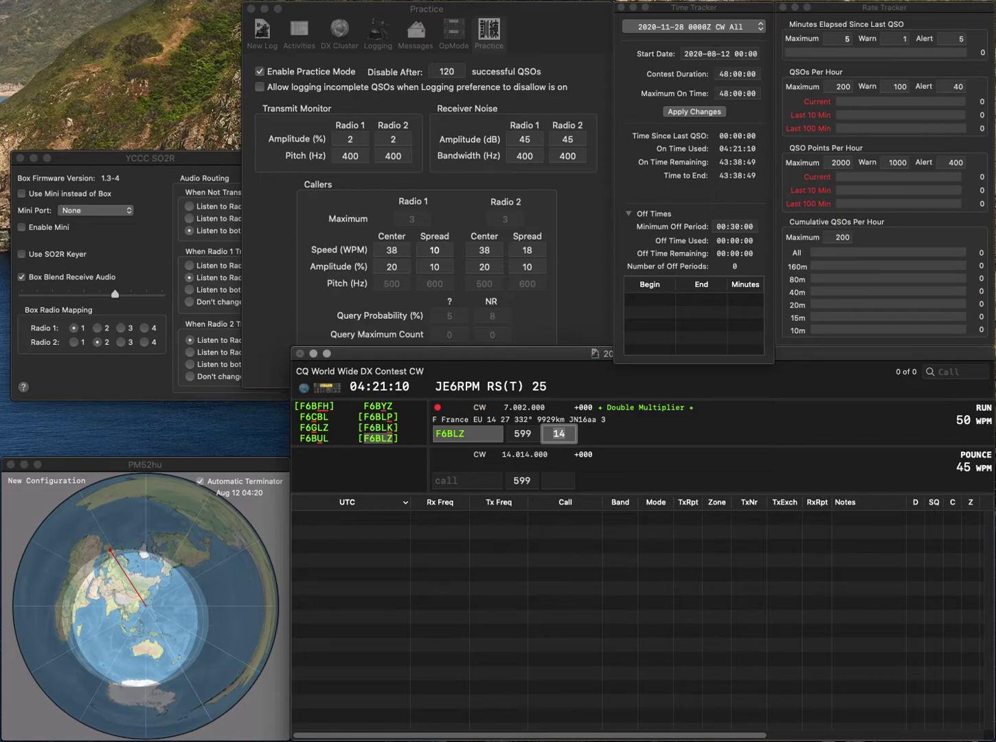
key(Return)
text(IZ)
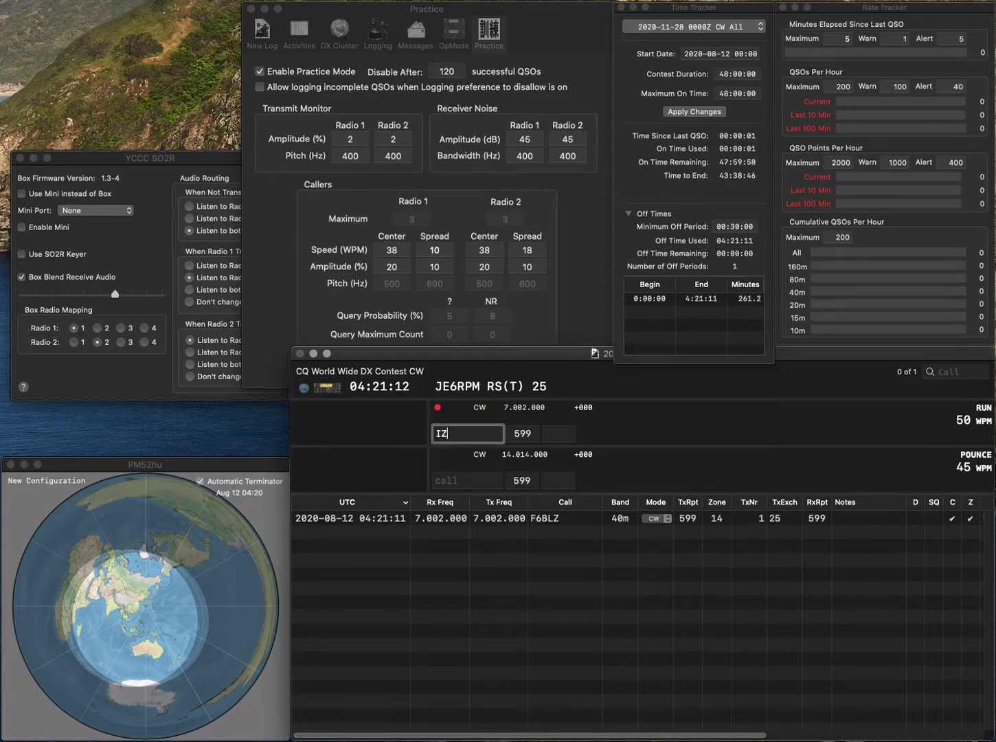
text(7DNS)
key(Left)
key(Left)
key(BackSpace)
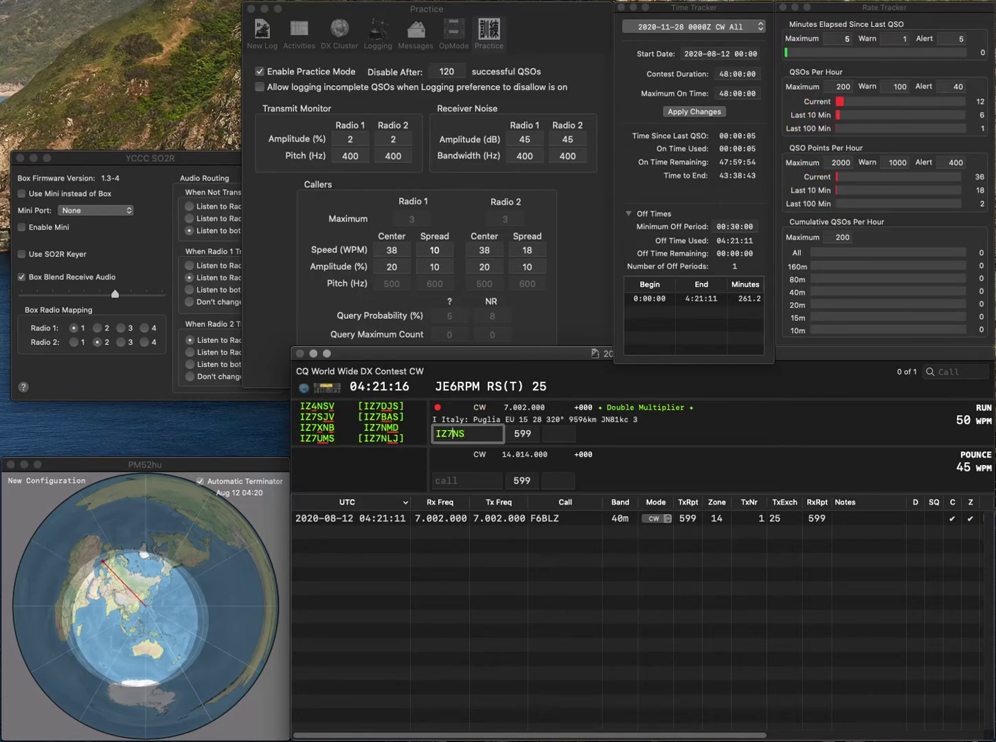
text(D)
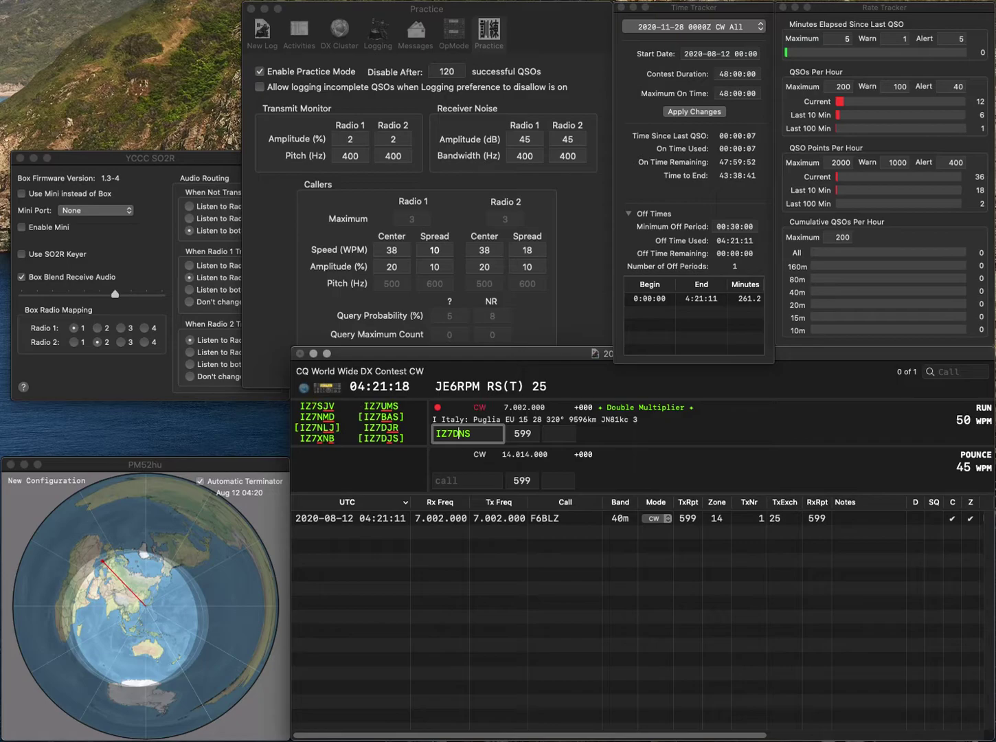
key(Delete)
text(J)
key(space)
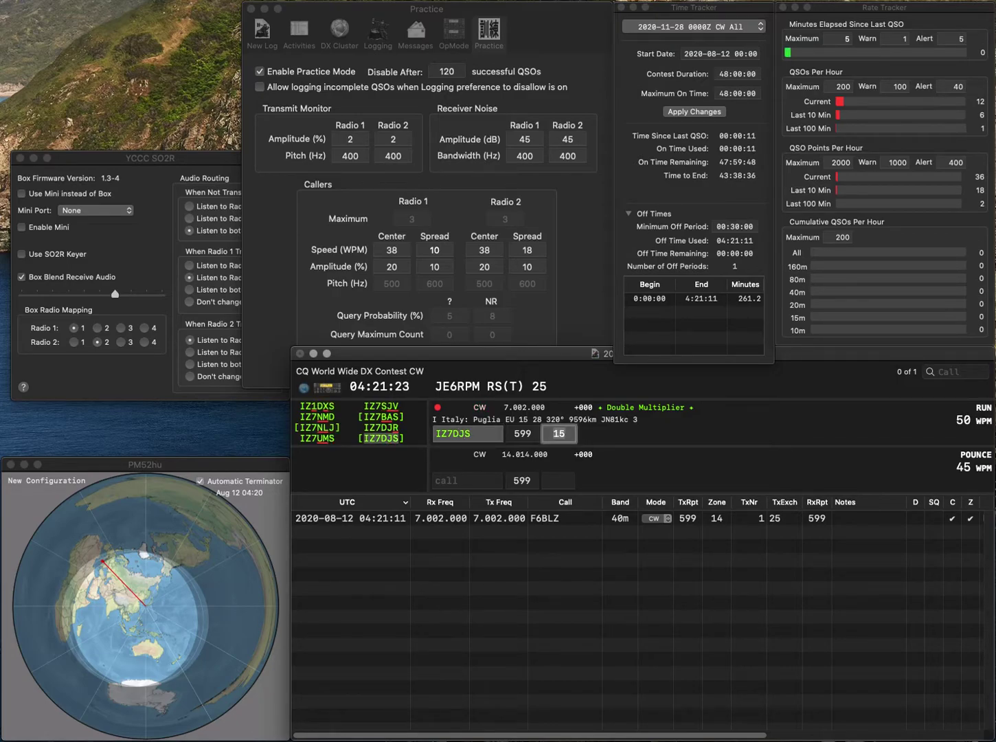
key(Return)
text(UT4XU)
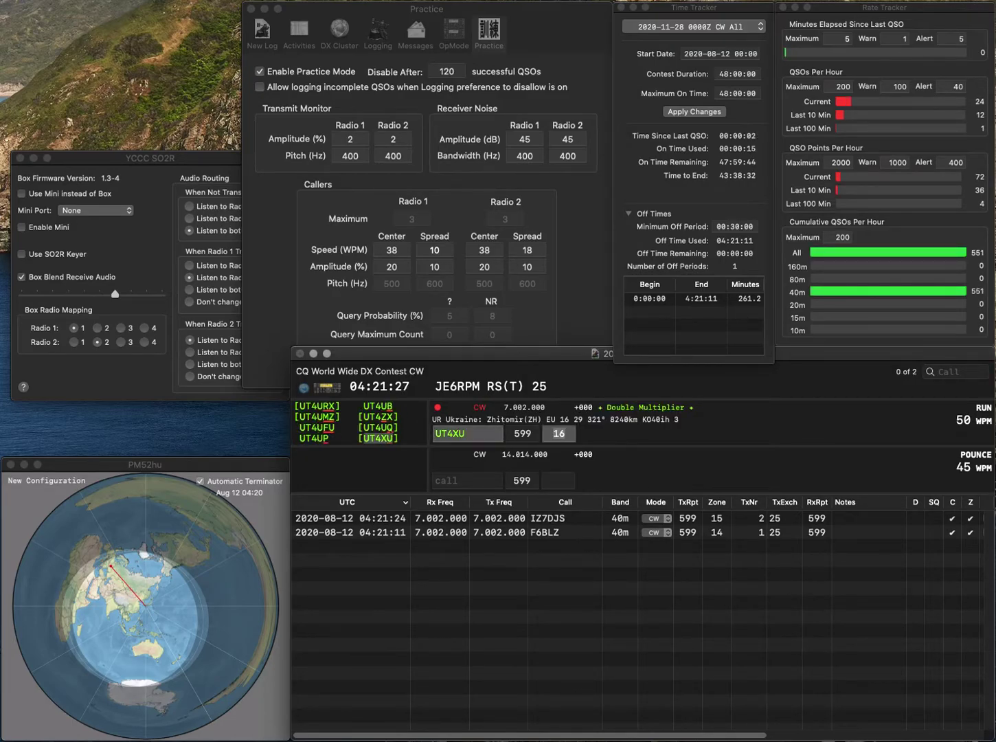
key(Return)
key(Return)
text(EA)
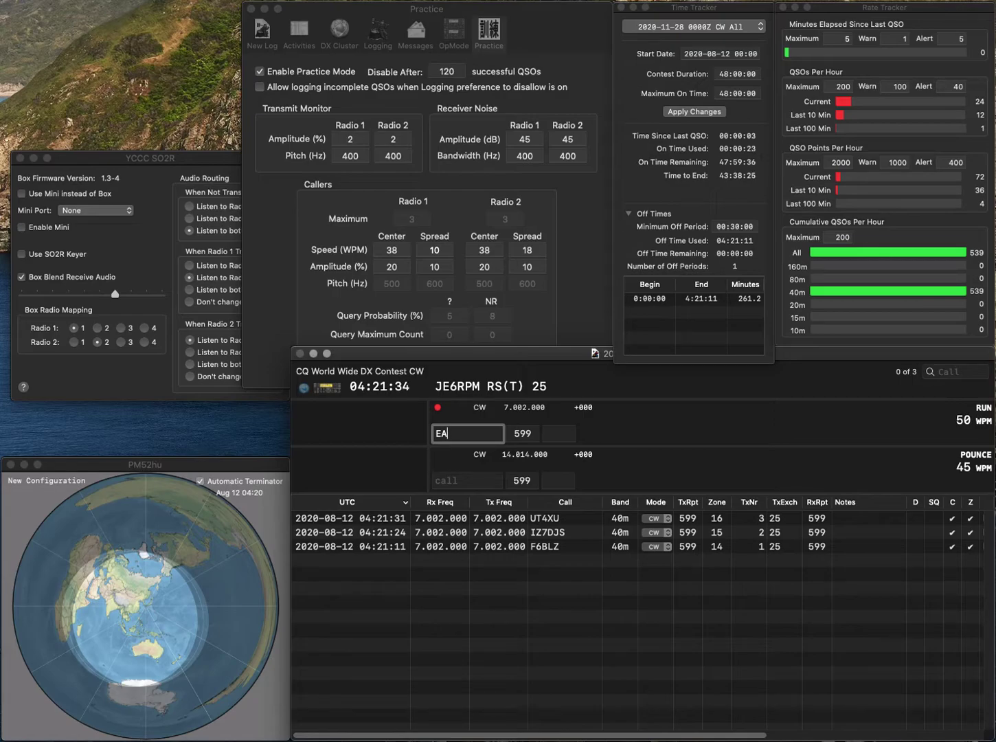
text(5ITW)
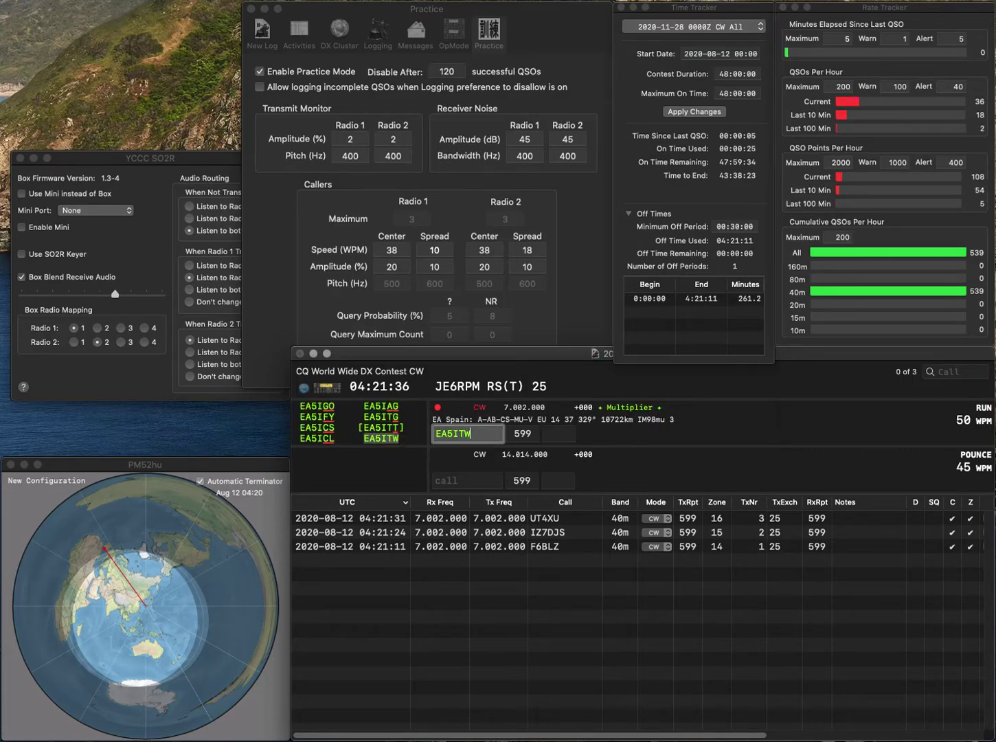
key(Return)
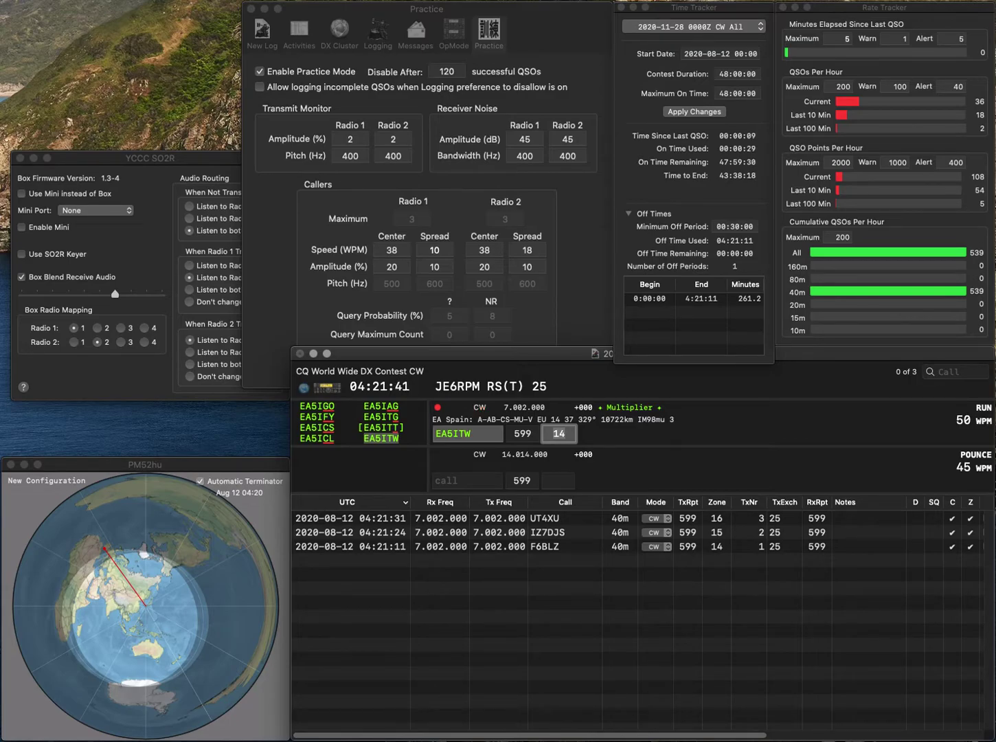
key(Return)
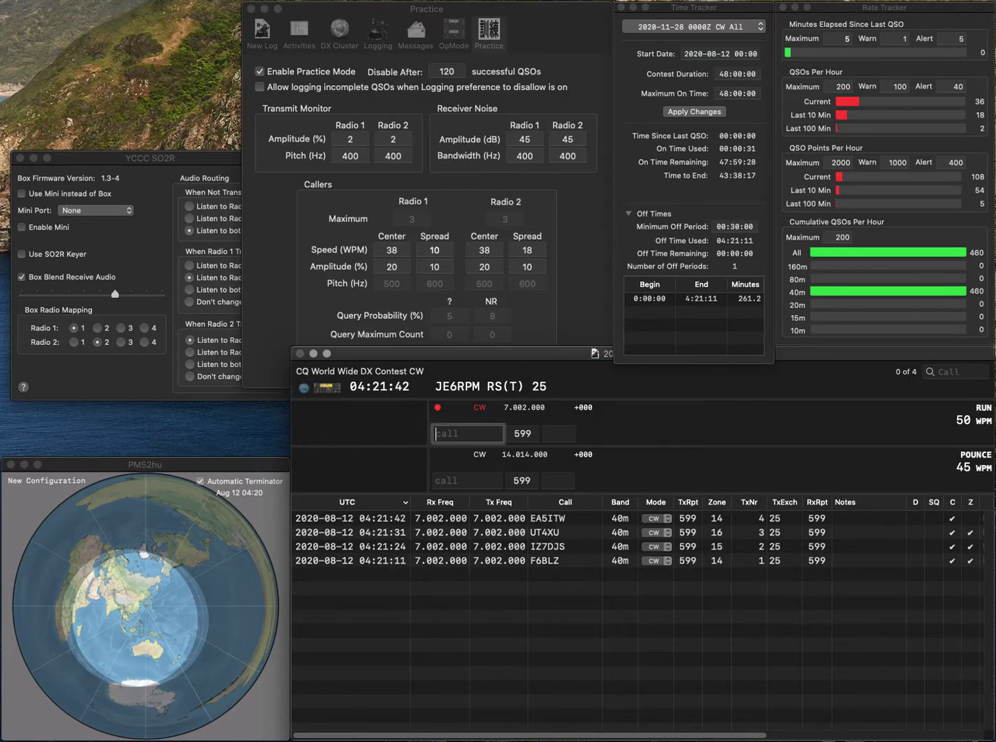
Enter and log the contacts with LU0HQ in zone 13 and KN4NIQ in zone 05 on the run radio.
text(LU0HQ)
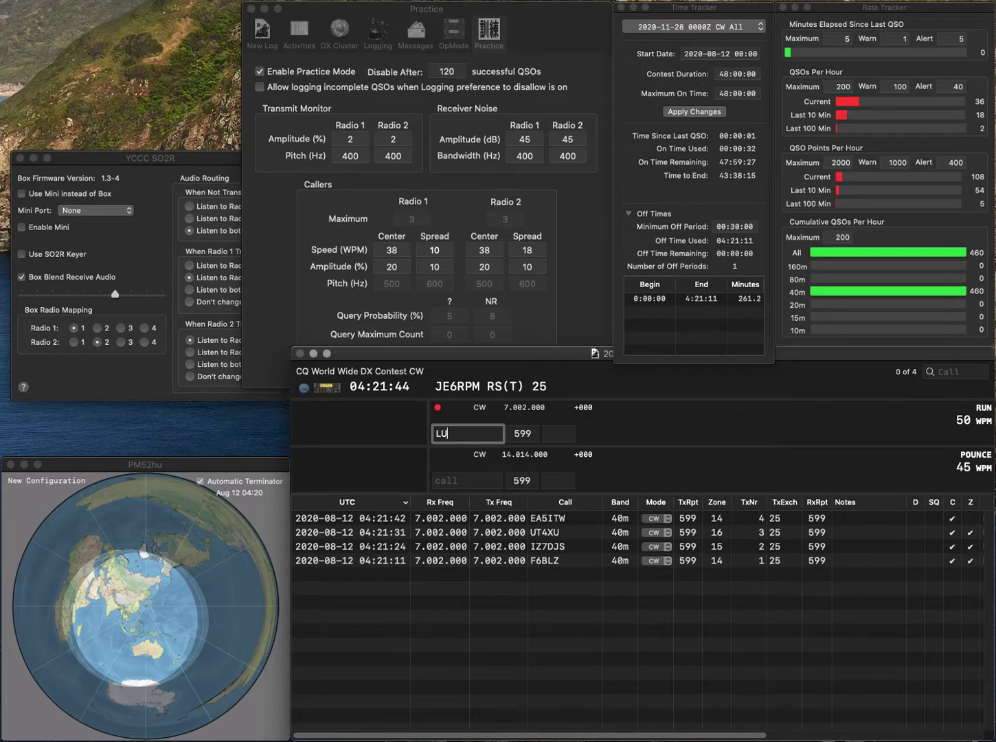
key(Return)
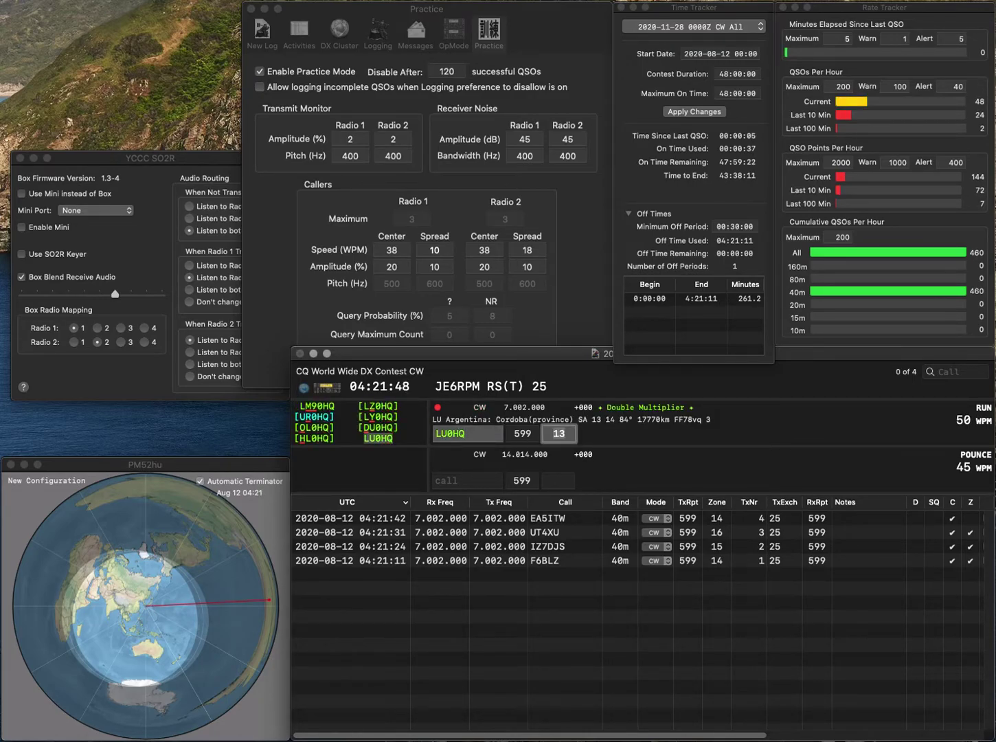
key(Return)
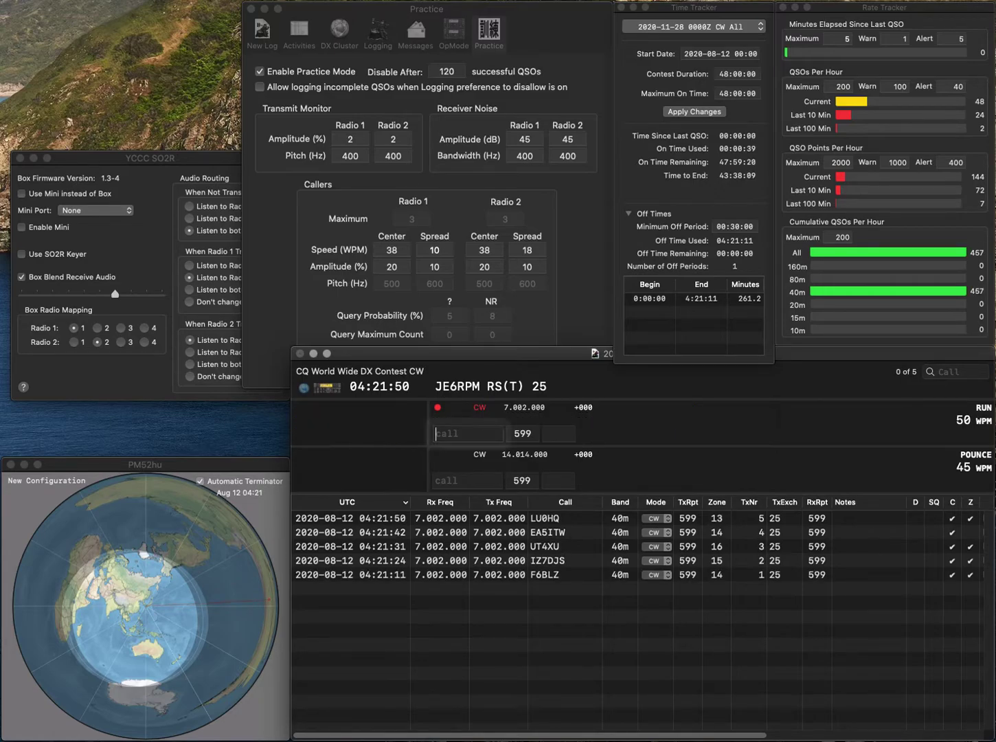
text(KN4NIQ)
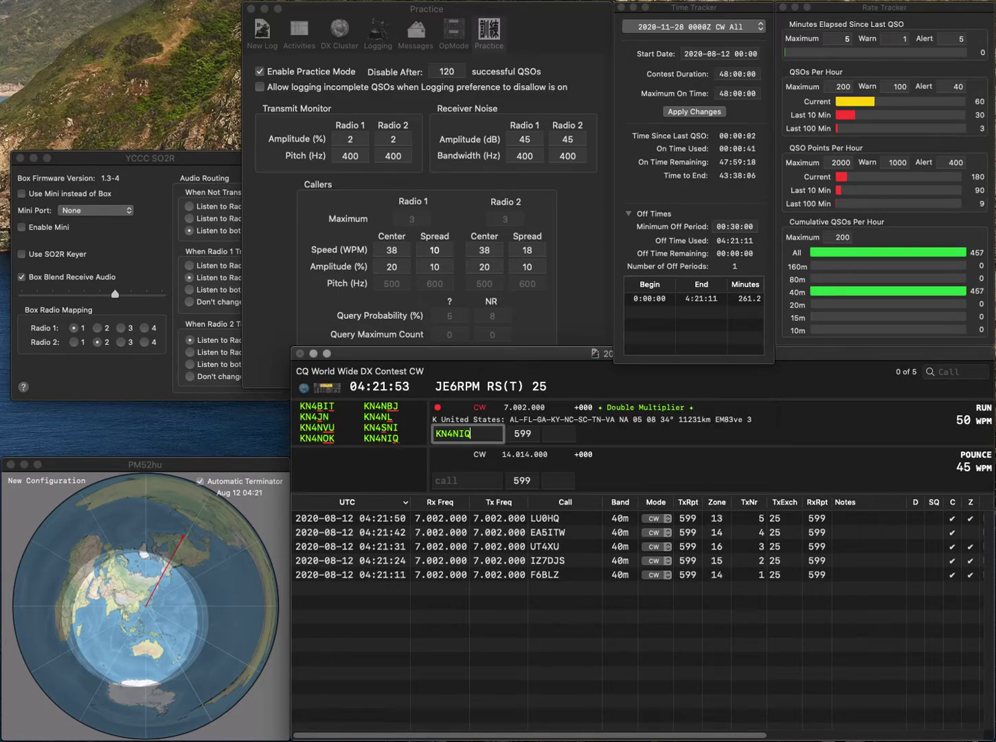
key(space)
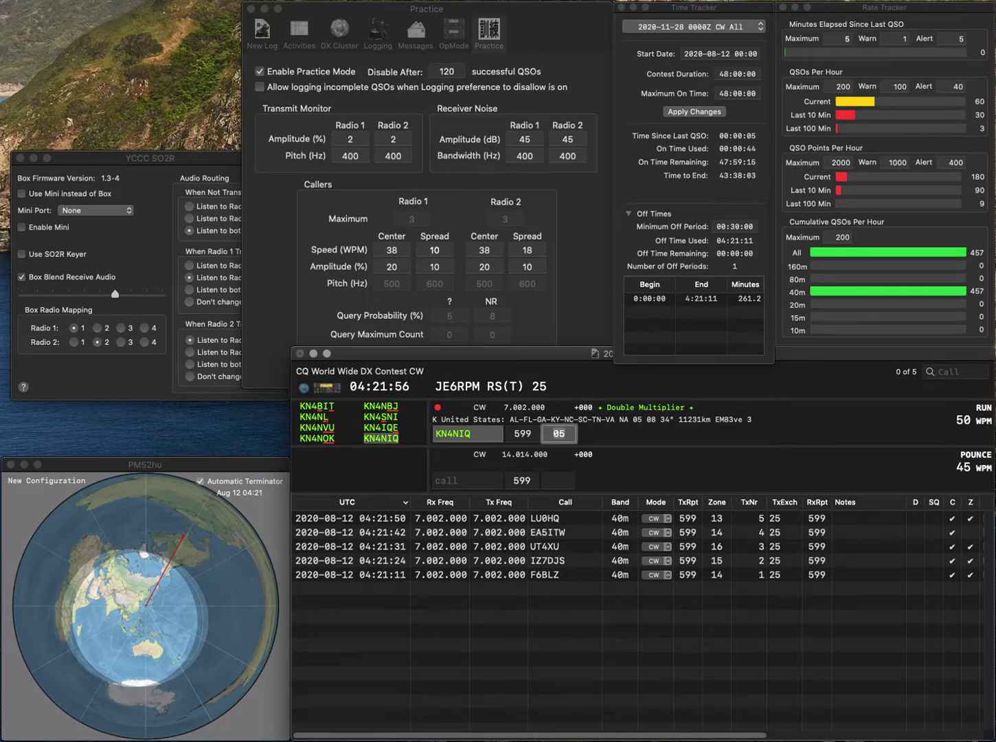
key(Return)
Enter the caller on the run radio, correct the callsign to VA3AHQ, and log the contact with zone 04.
text(VA3AS)
text(Q)
key(BackSpace)
key(BackSpace)
text(HQ)
key(Return)
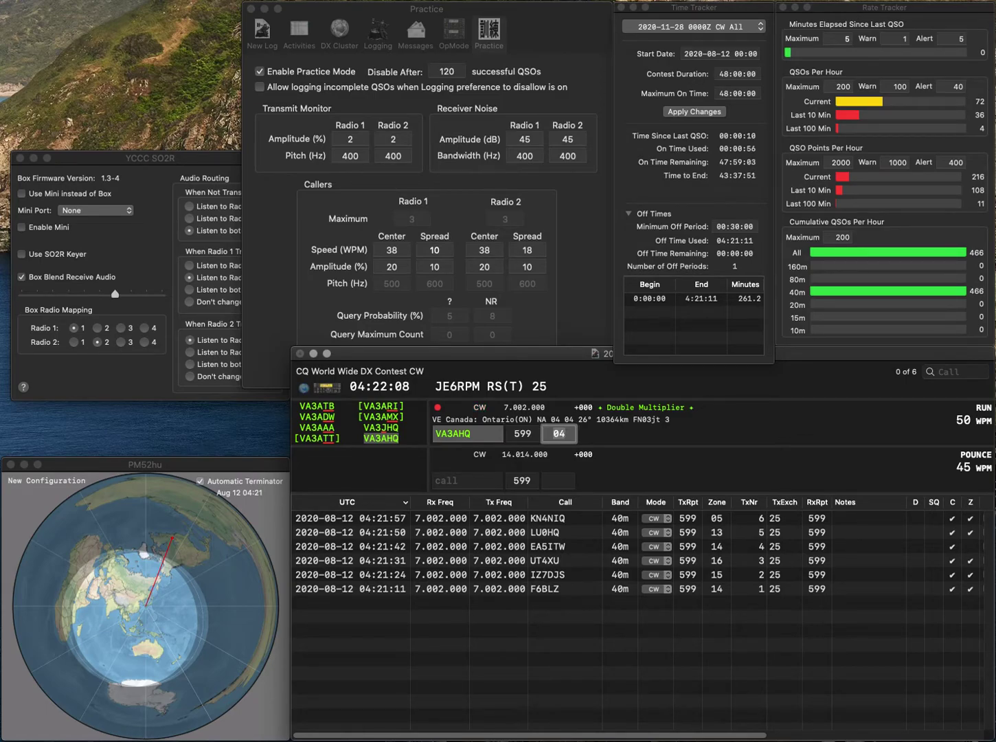
key(Return)
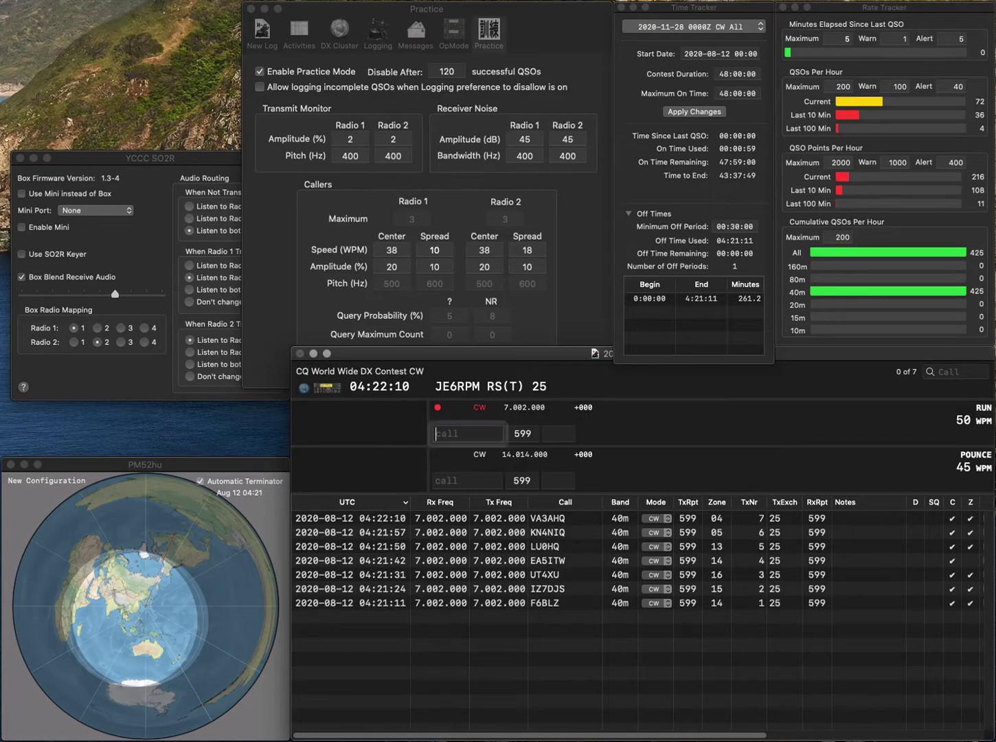
Enter and log the contacts with YR100R in zone 20 and N3MIE in zone 05 on the run radio.
text(YR1)
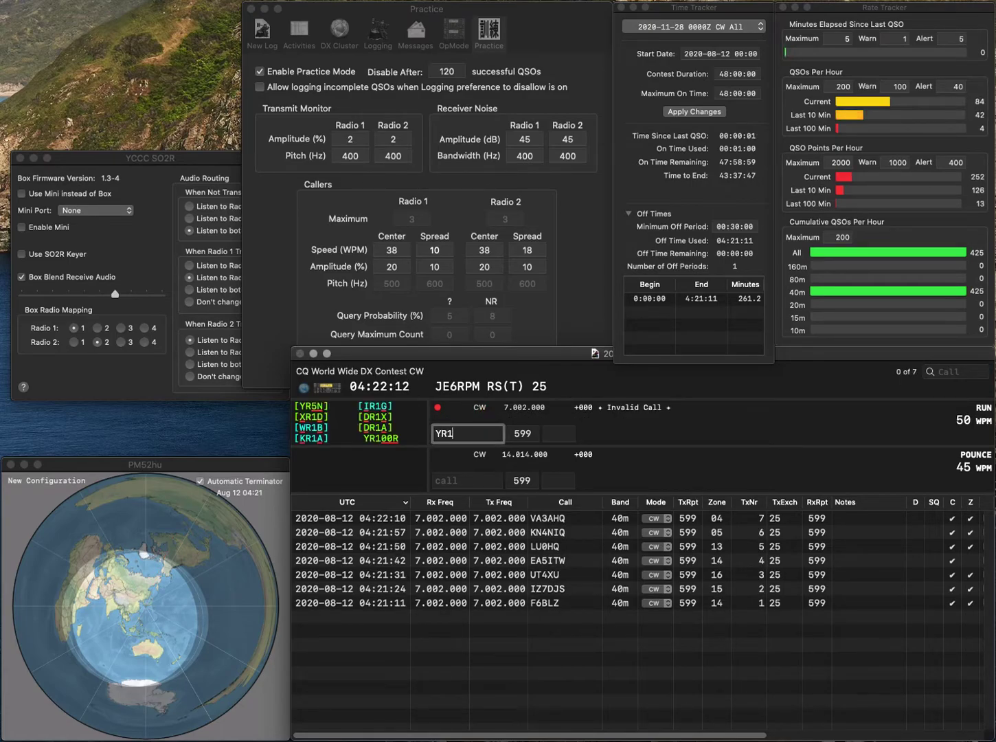
text(00R)
key(space)
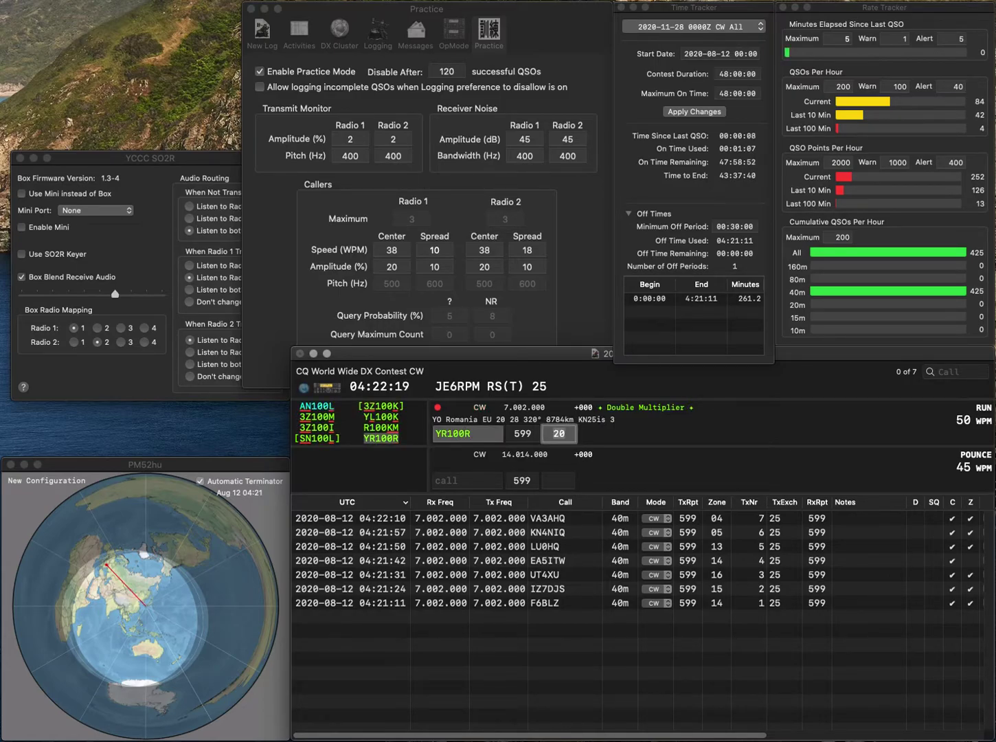
key(Return)
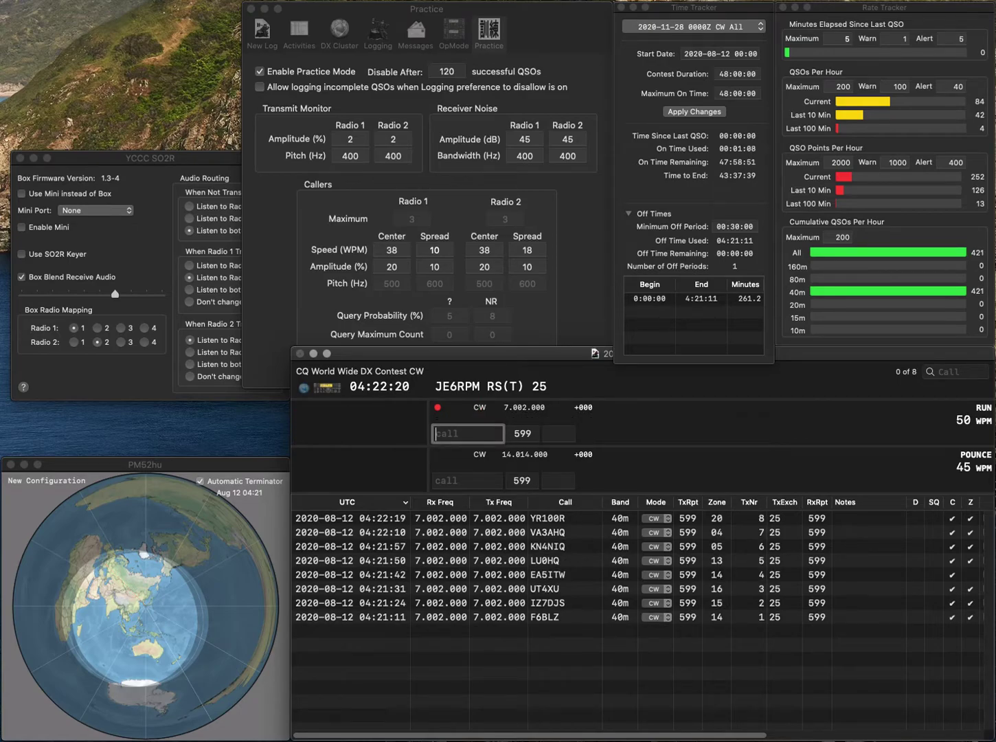
text(N3MI)
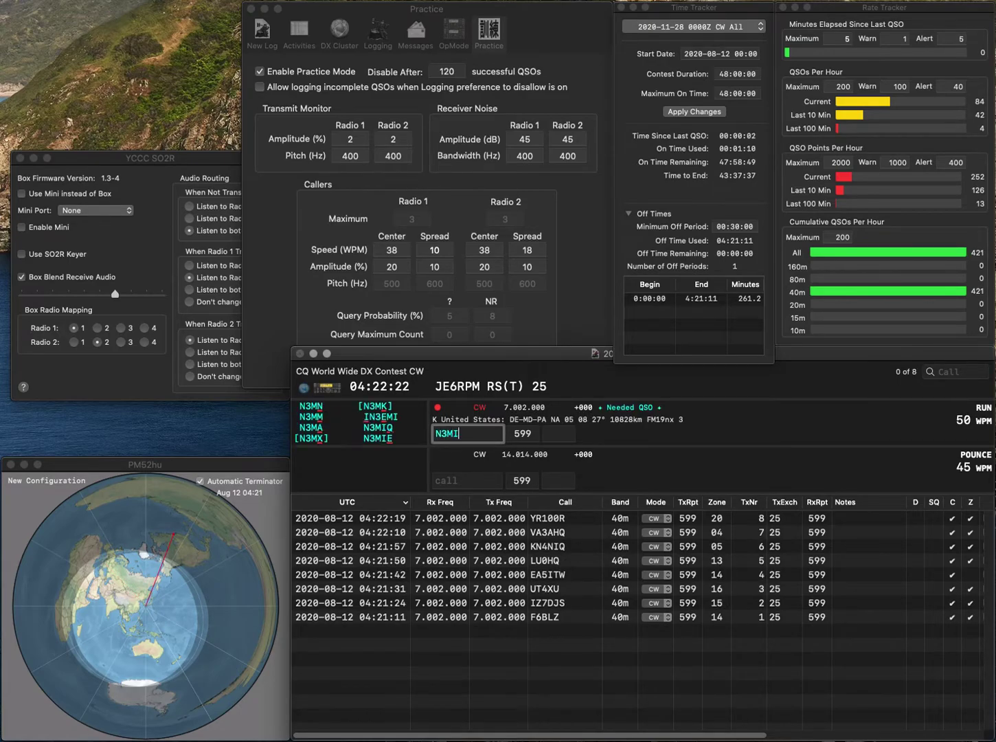
text(E)
key(space)
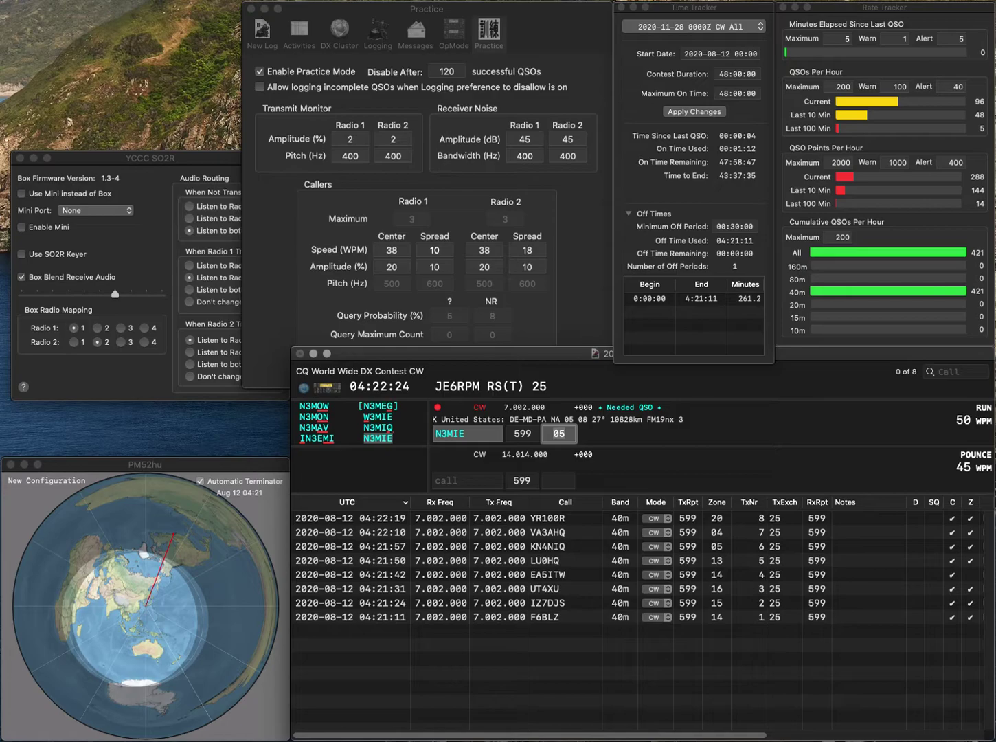
key(Return)
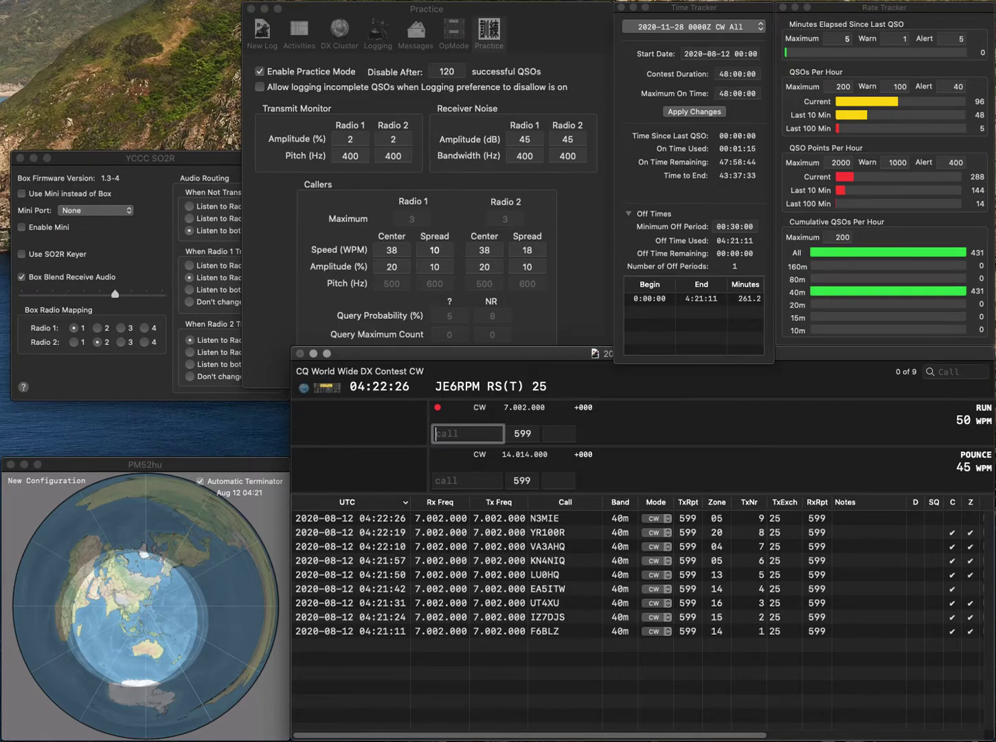
text(KB)
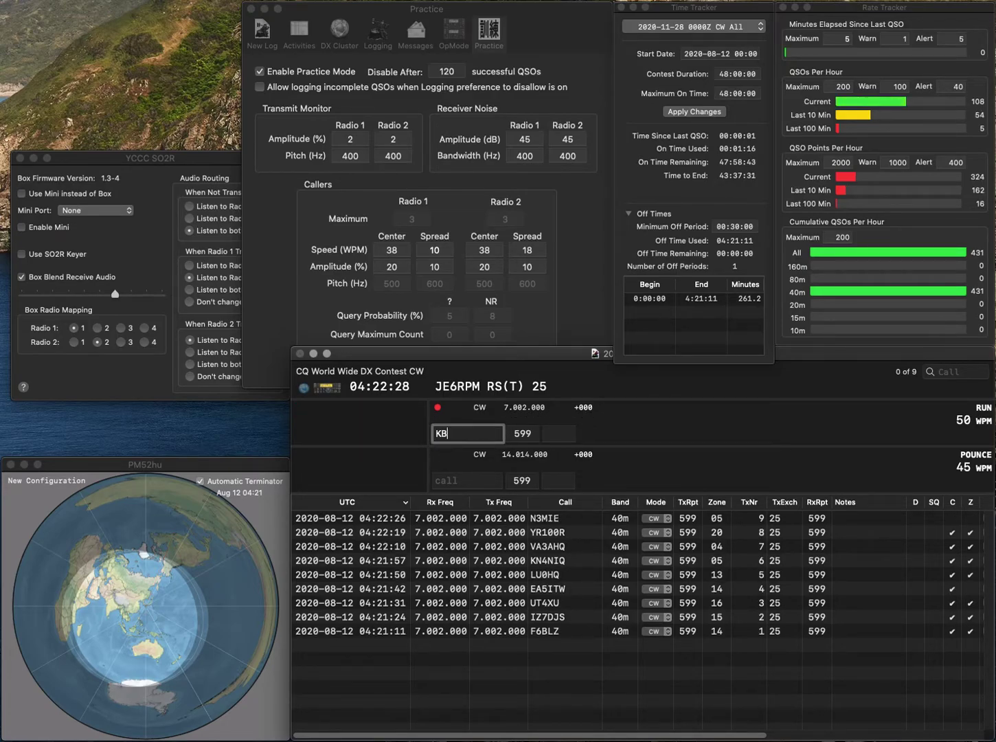
text(0MKE)
key(space)
click(454, 433)
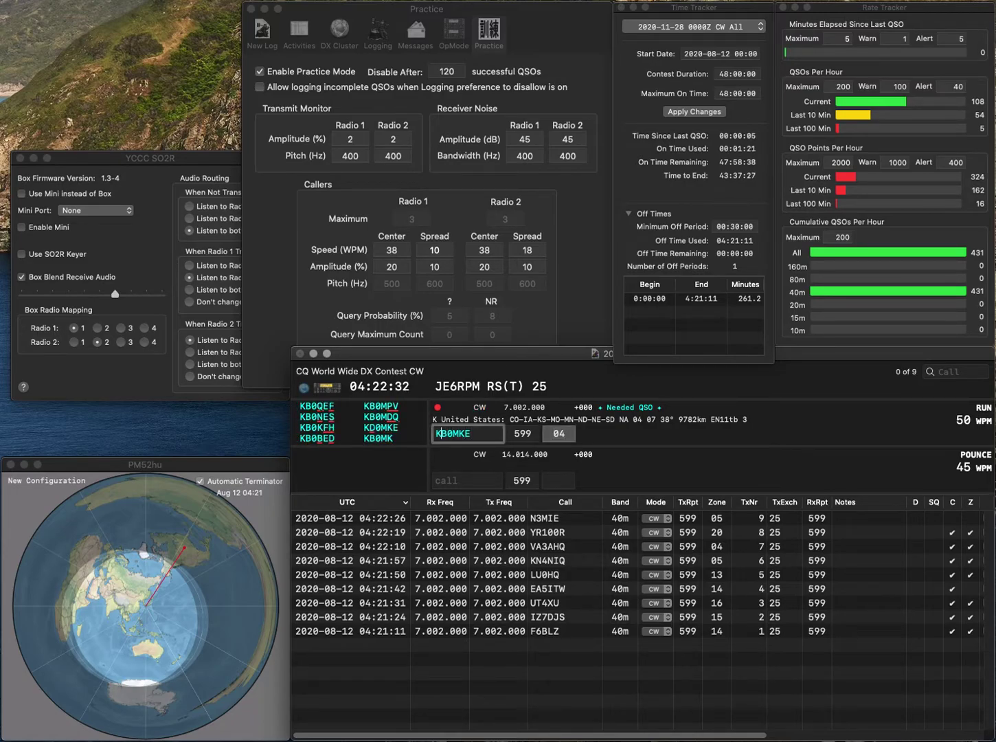
text(D)
key(Tab)
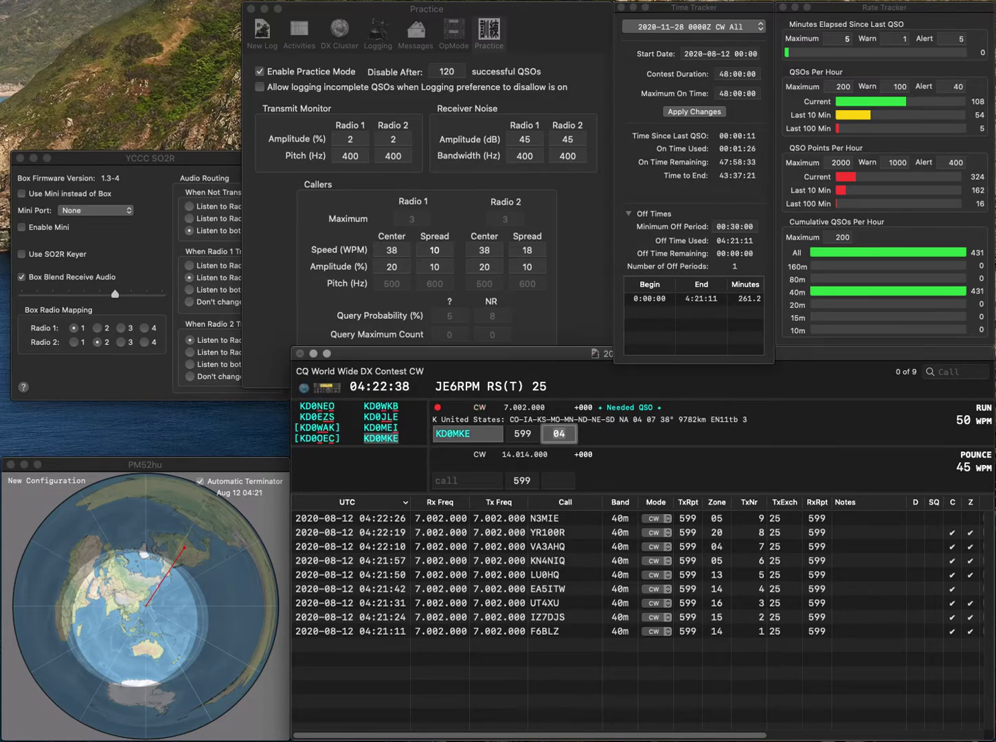
key(Return)
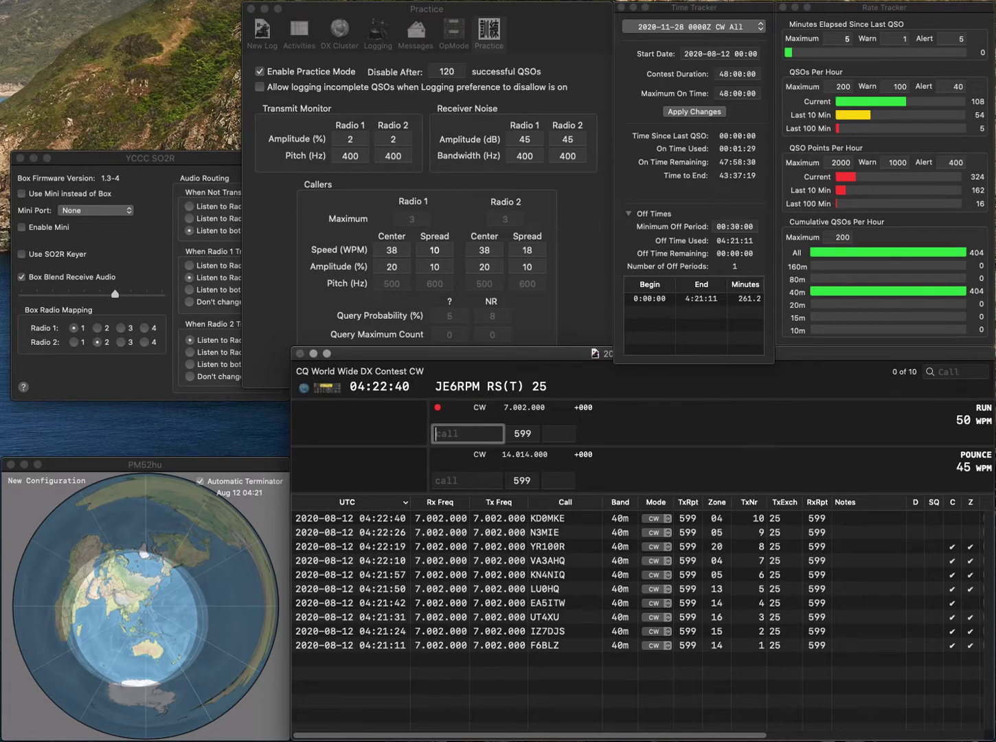
text(WB9JTK)
key(space)
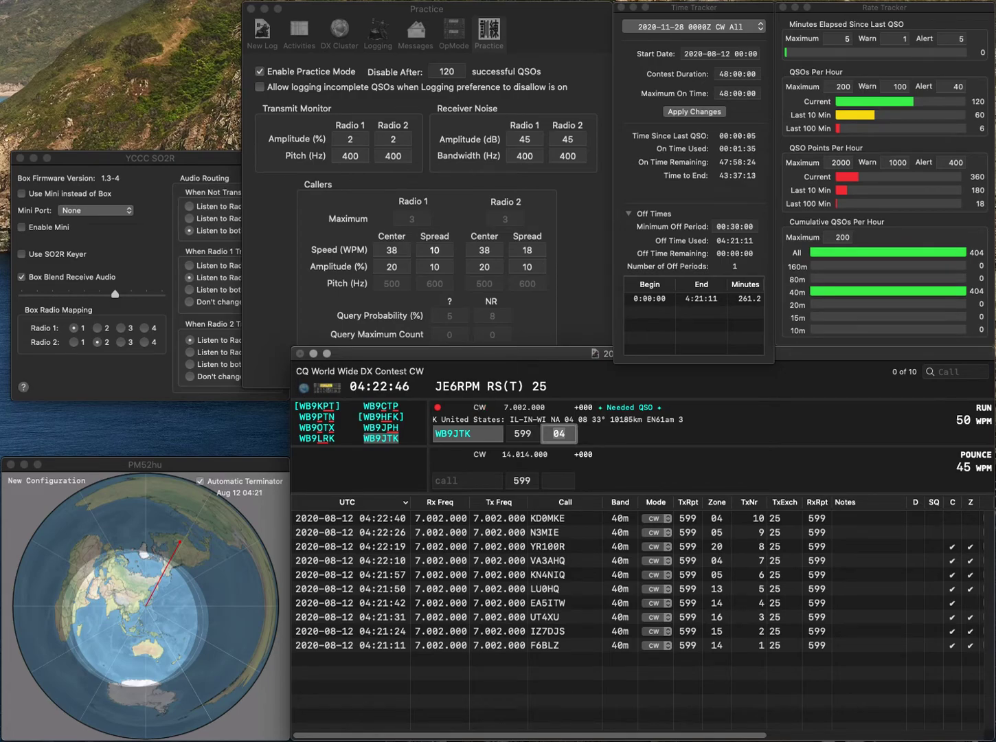
key(Return)
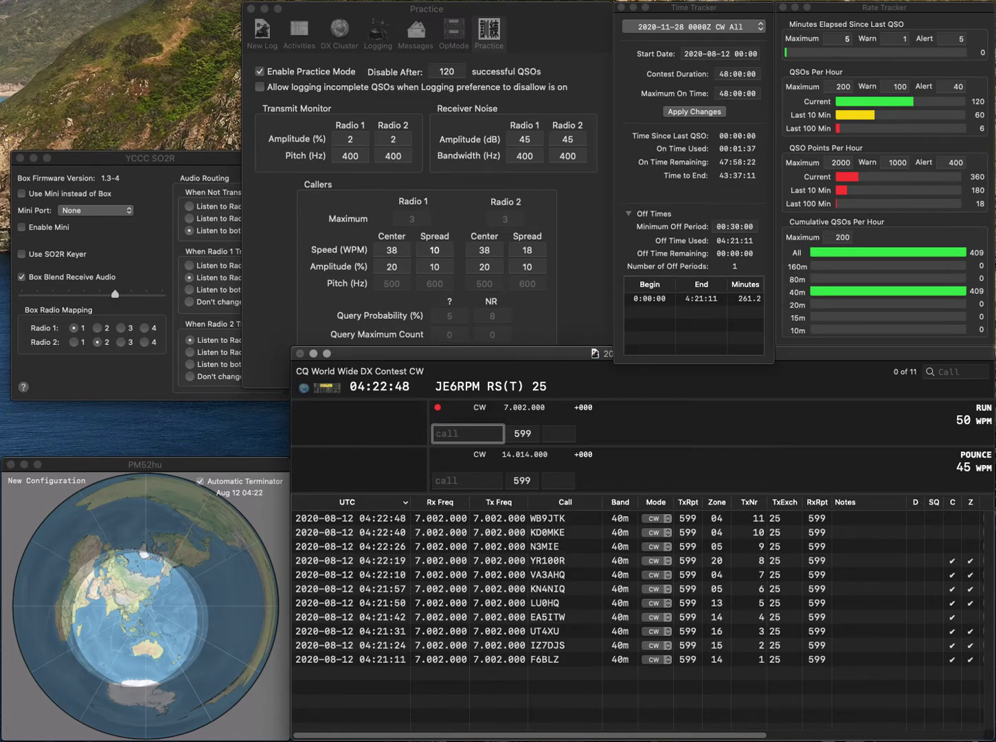
text(W4EE)
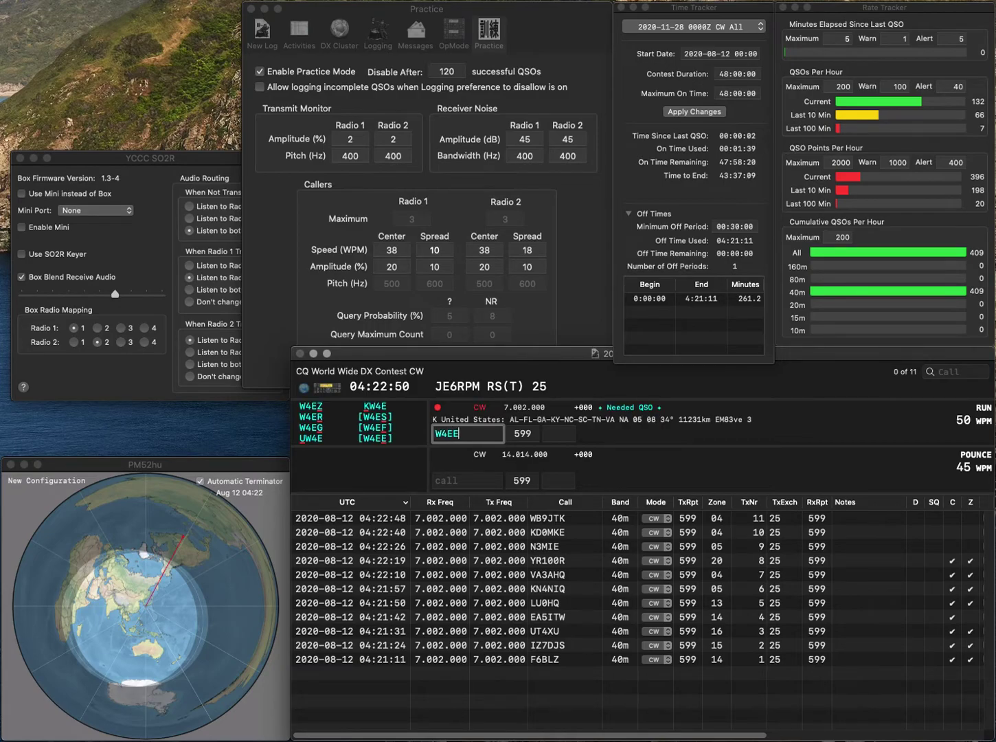
key(space)
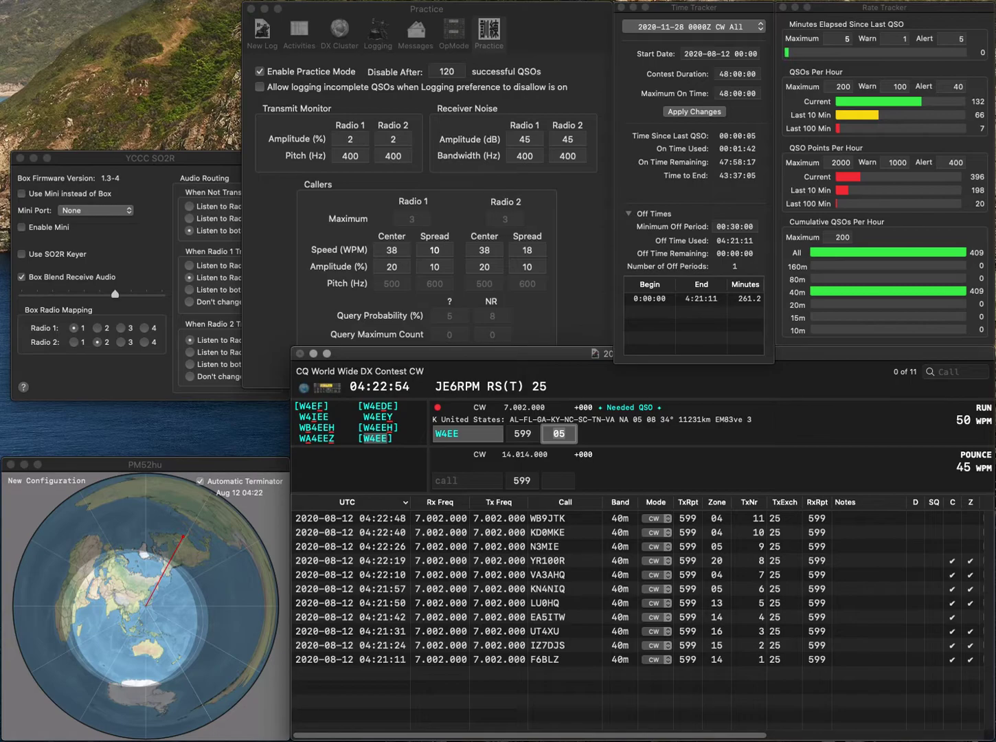
key(Return)
text(K)
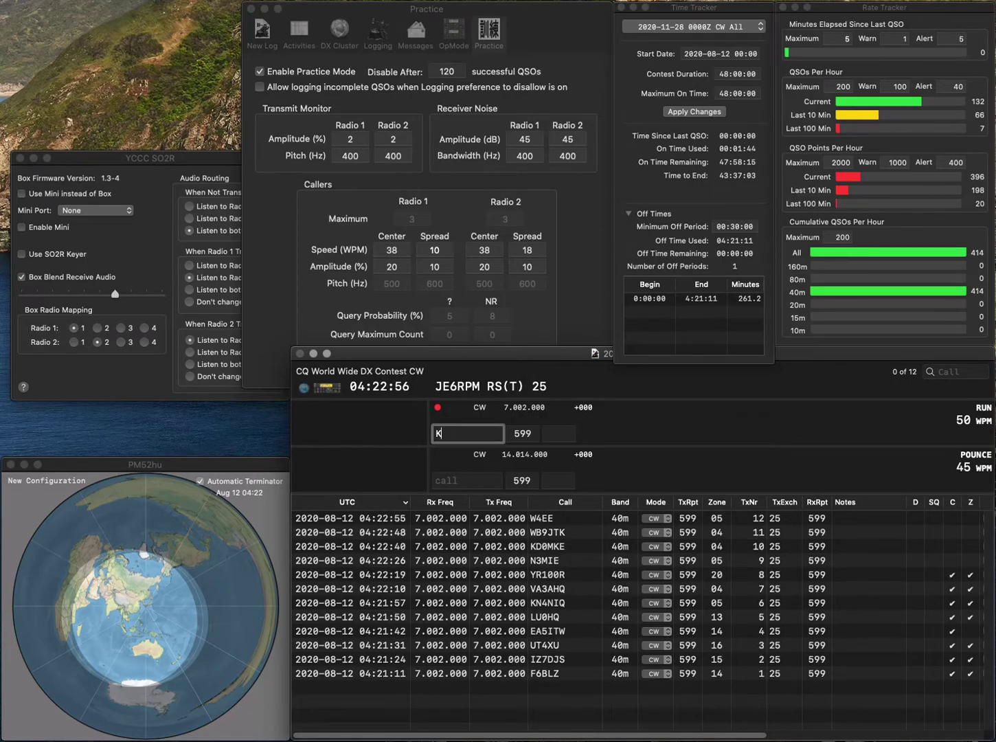
text(0VN)
key(Tab)
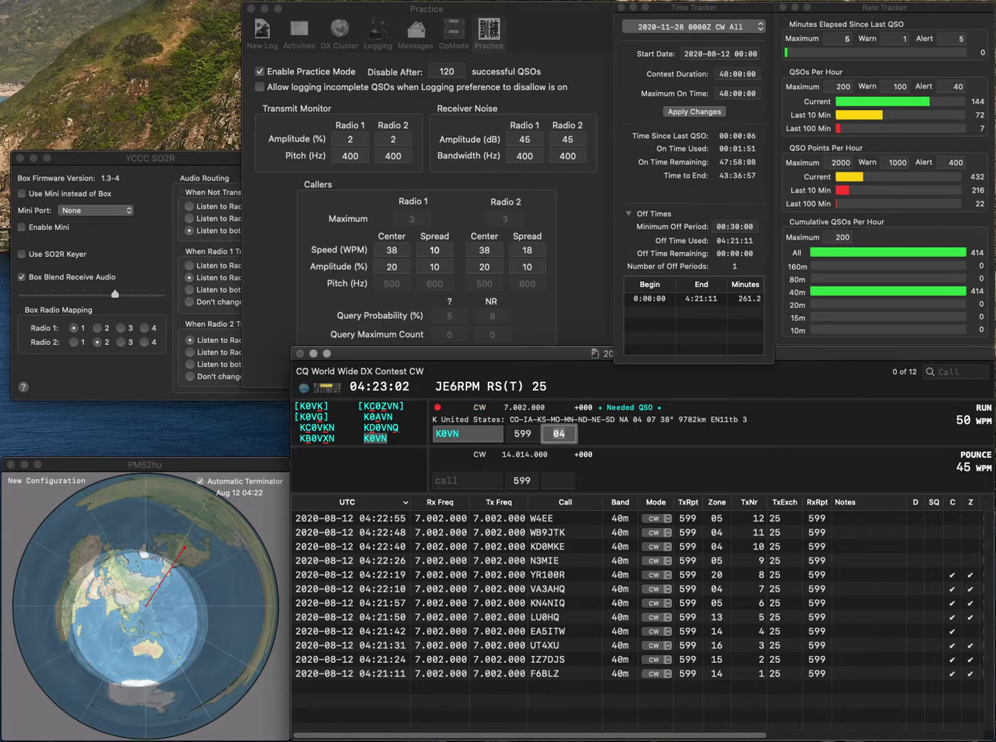
key(Return)
text(K)
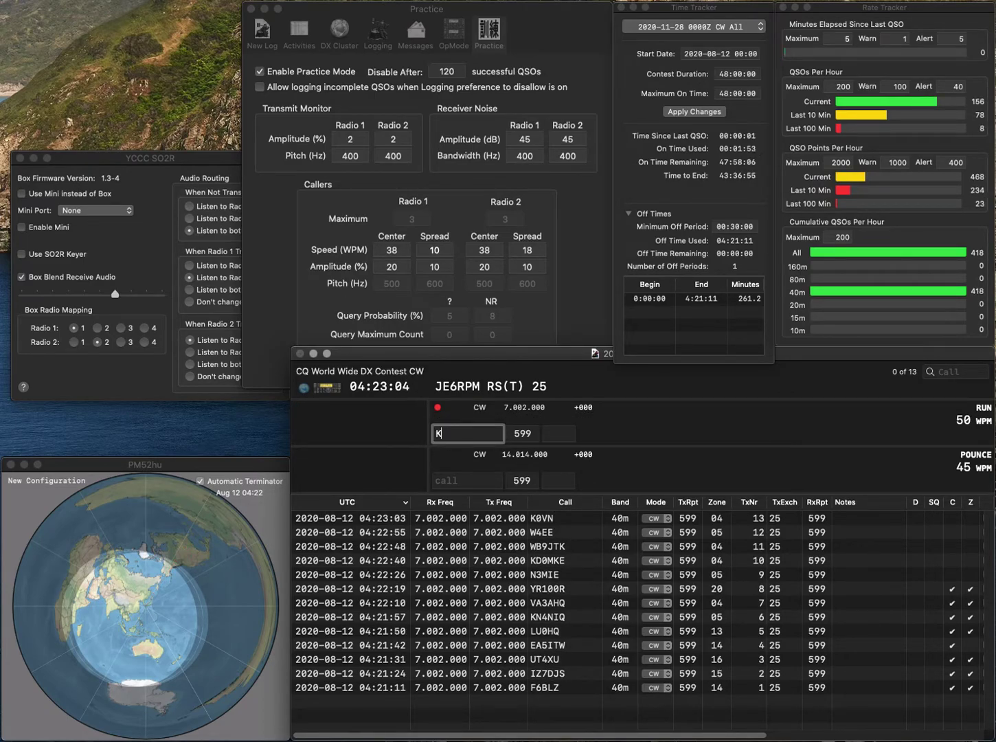
text(I6DY/0)
key(space)
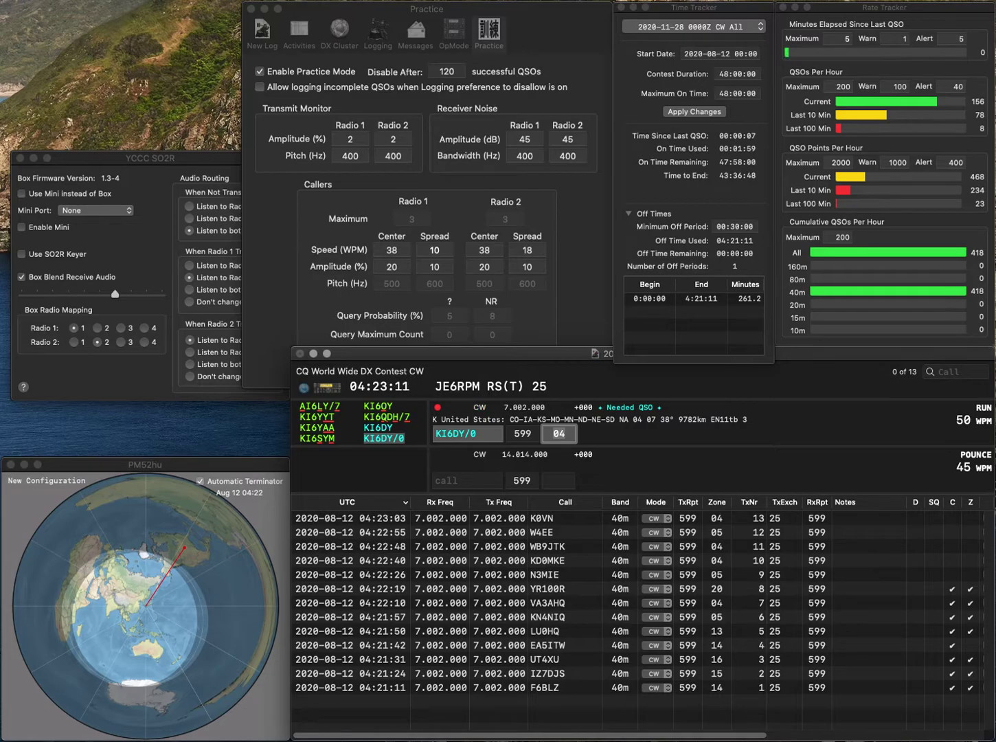
key(Return)
Enter and log the contacts with EA2ENG in zone 14 and 9H5JO in zone 15 on the run radio.
text(EA2ENG)
key(Return)
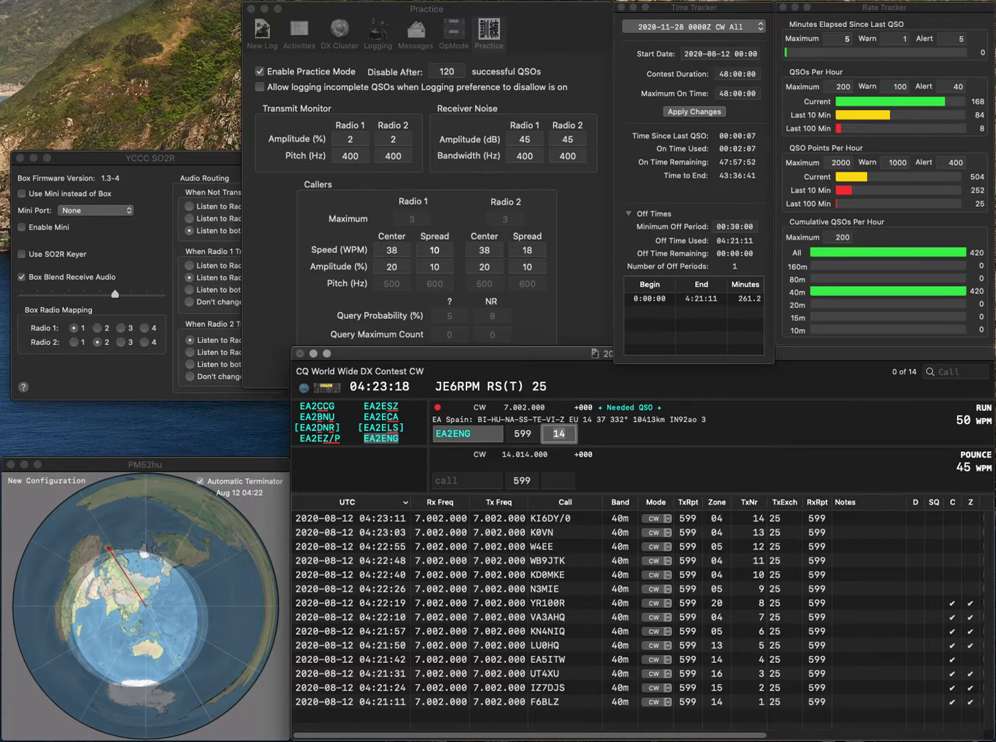
key(Return)
text(9H5JO)
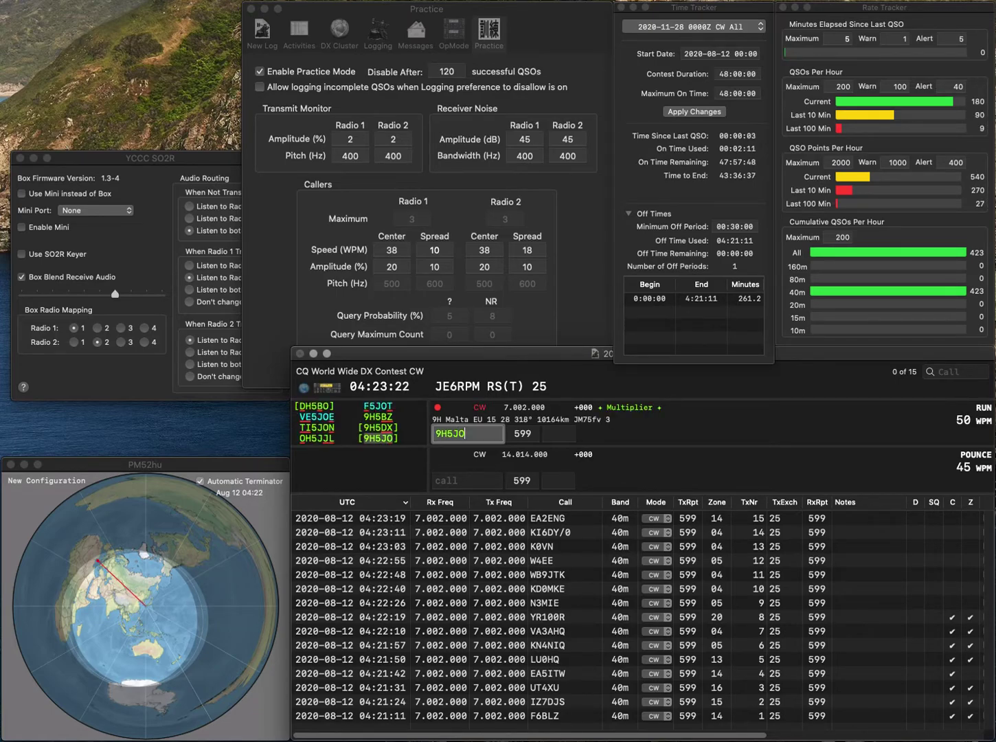
key(Tab)
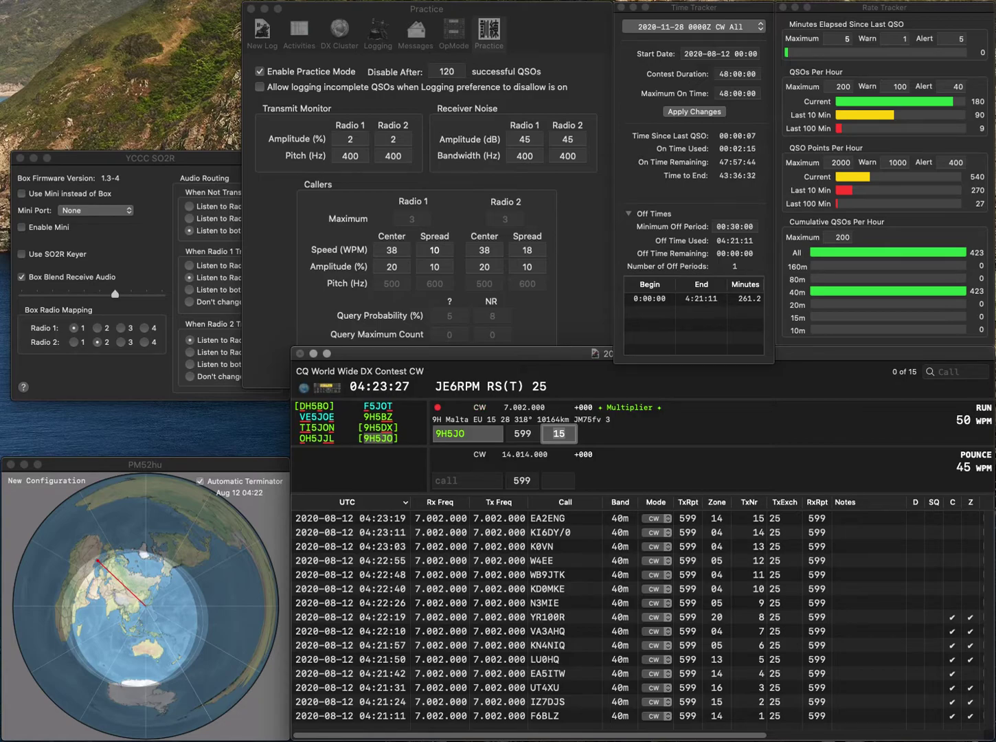
key(Return)
text(F)
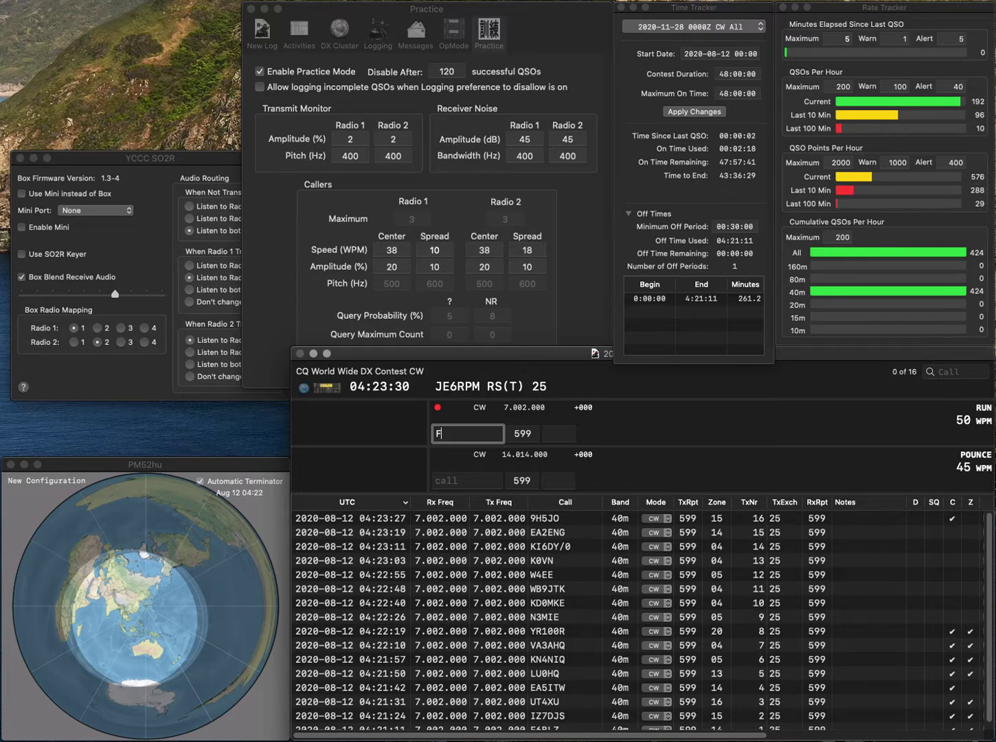
text(8KGH)
key(Tab)
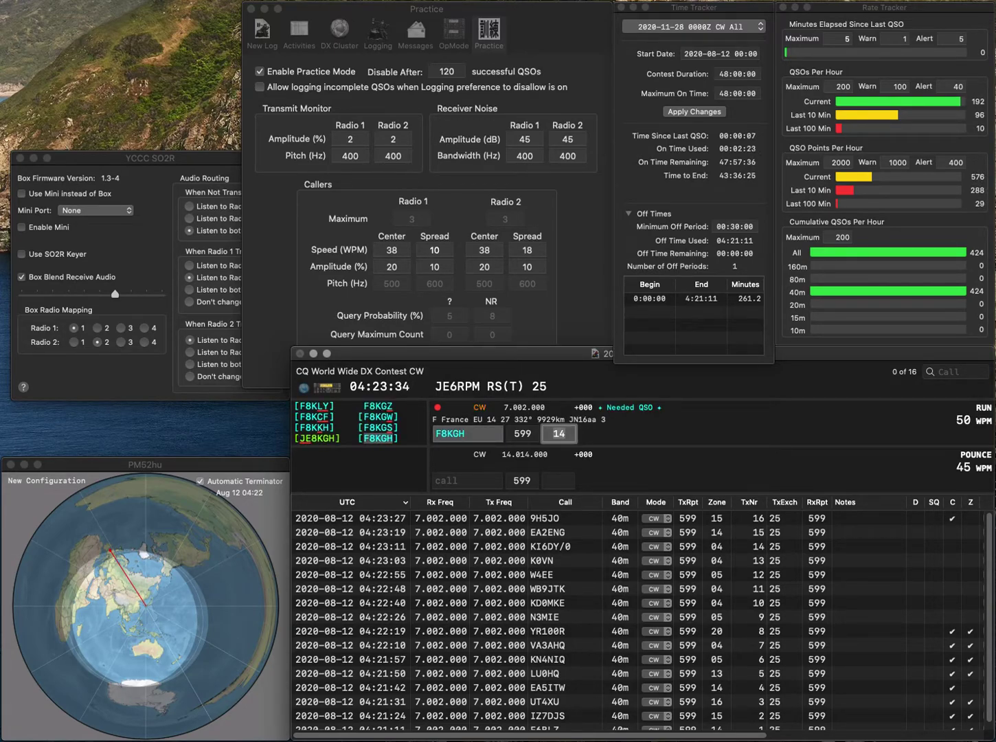
key(Return)
text(S)
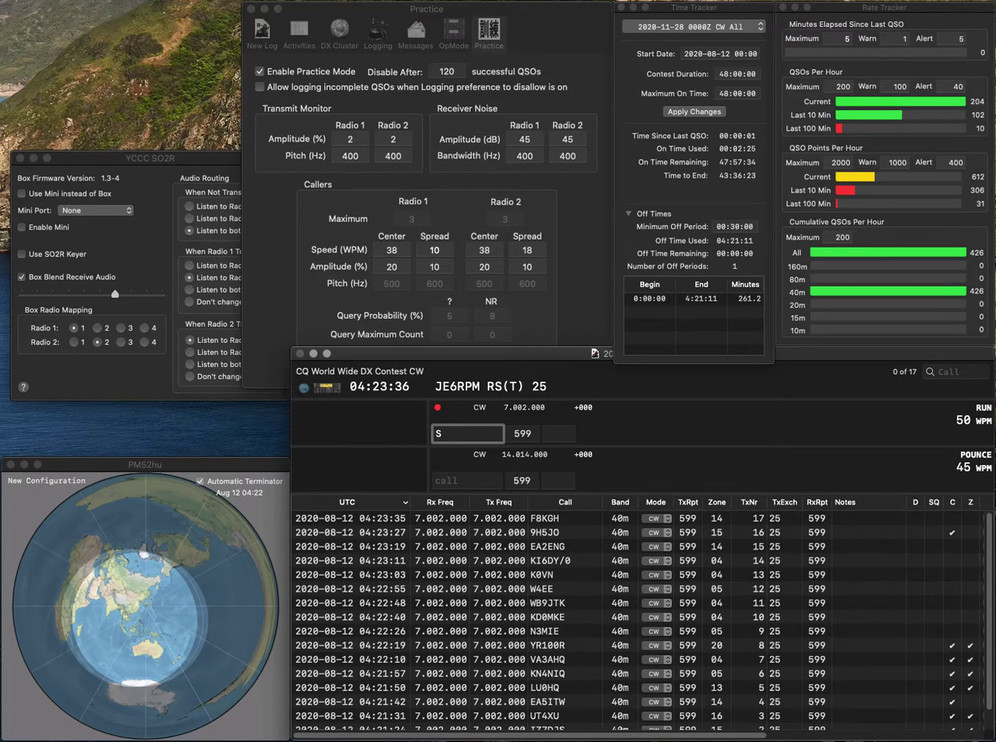
text(Q1BHH)
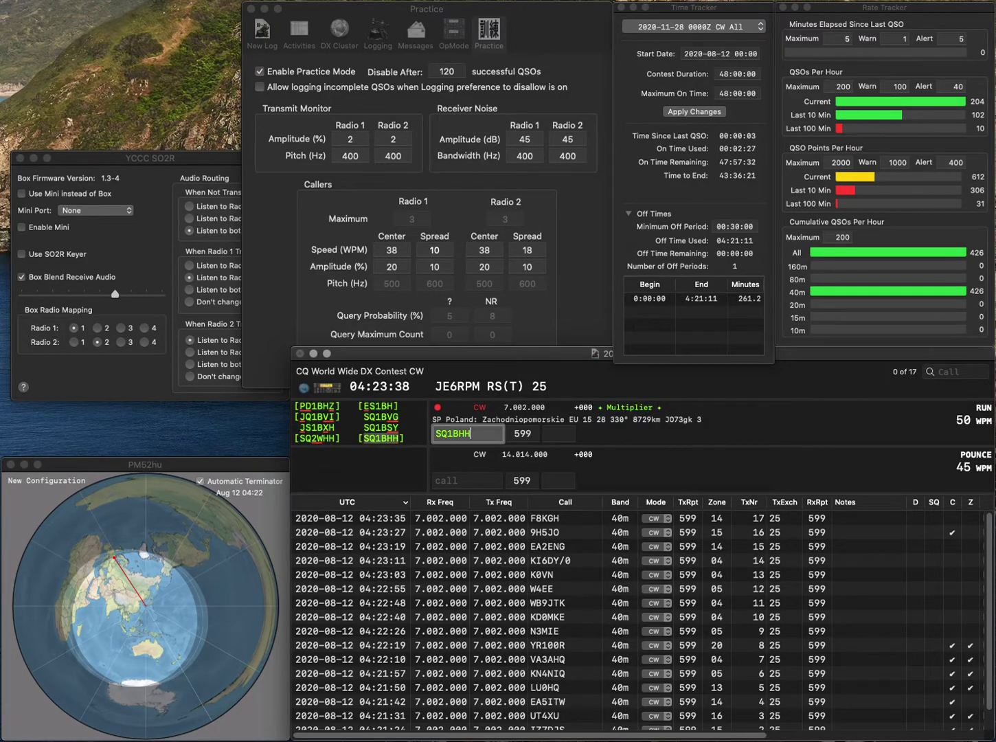
key(Tab)
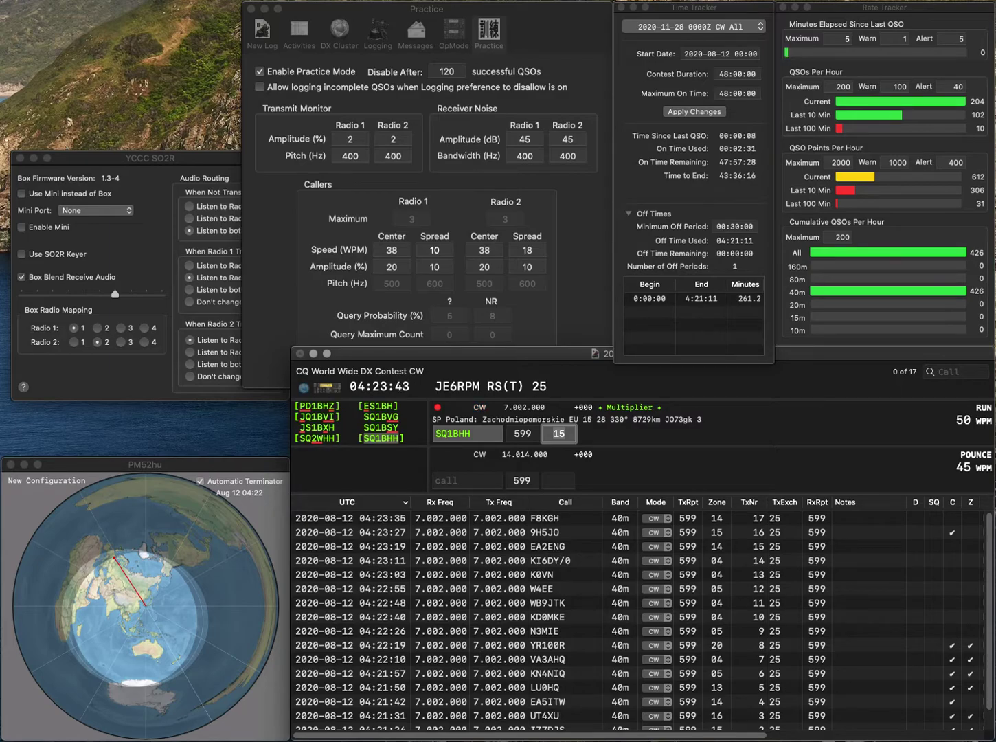
key(Return)
text(VA3HWC)
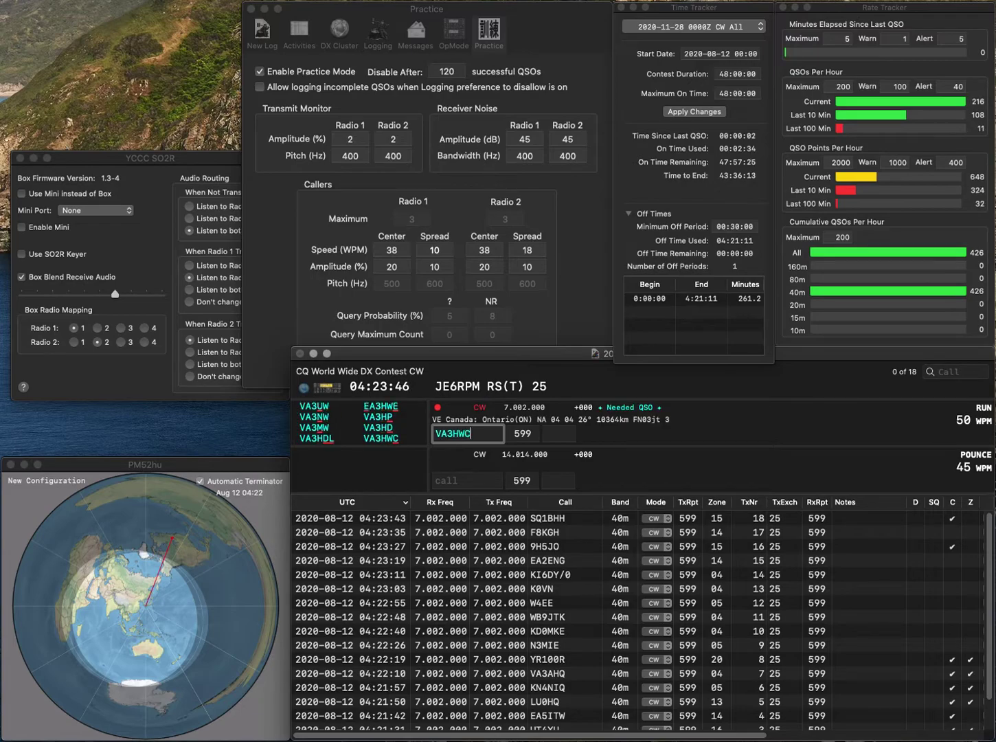
key(Return)
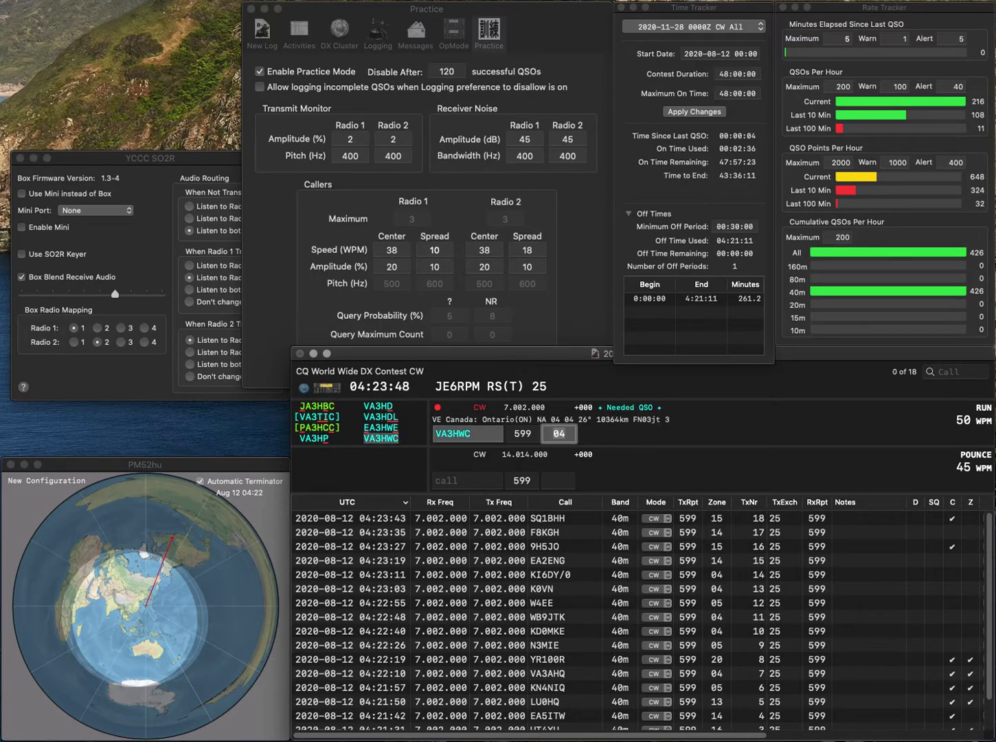
key(Return)
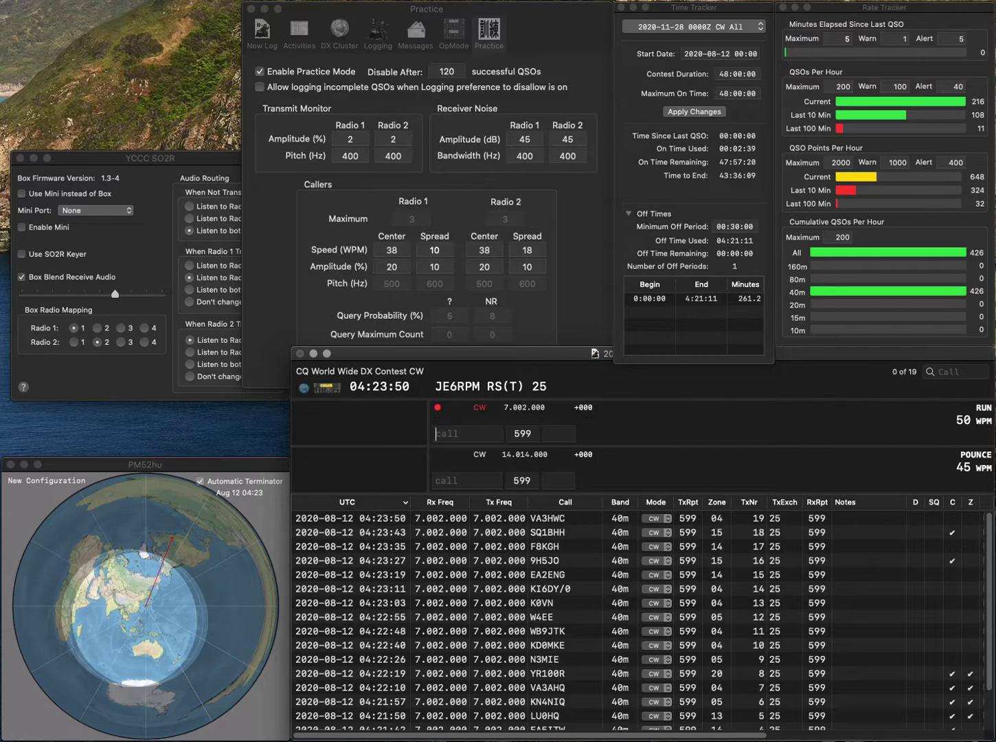
text(K5)
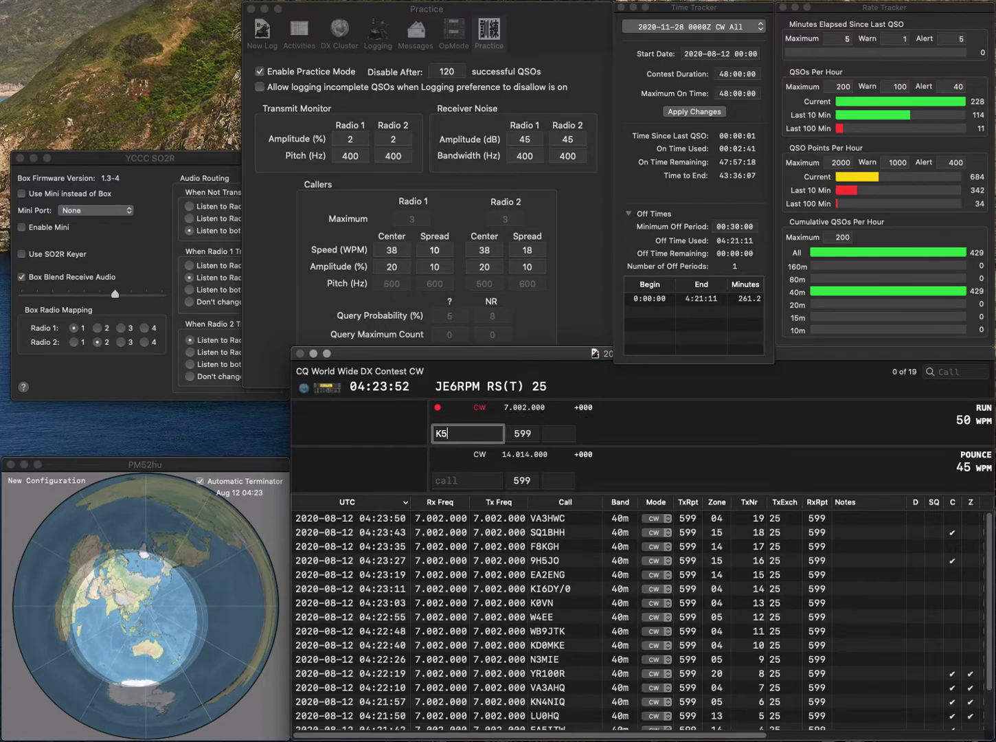
text(ZE)
key(space)
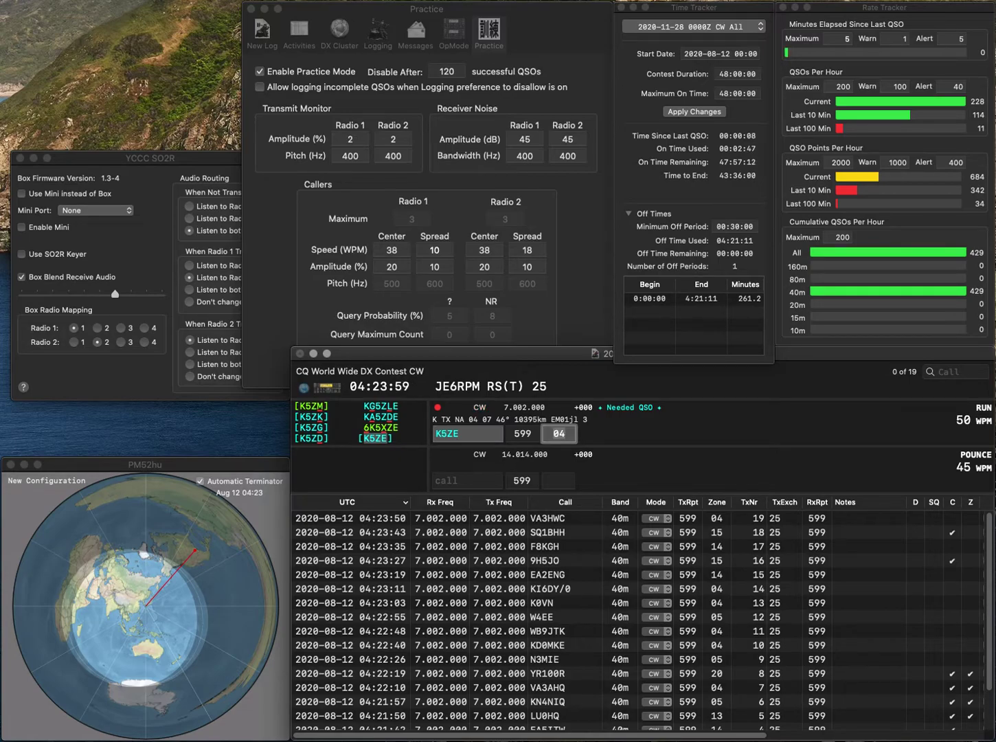
key(Return)
text(KX7L)
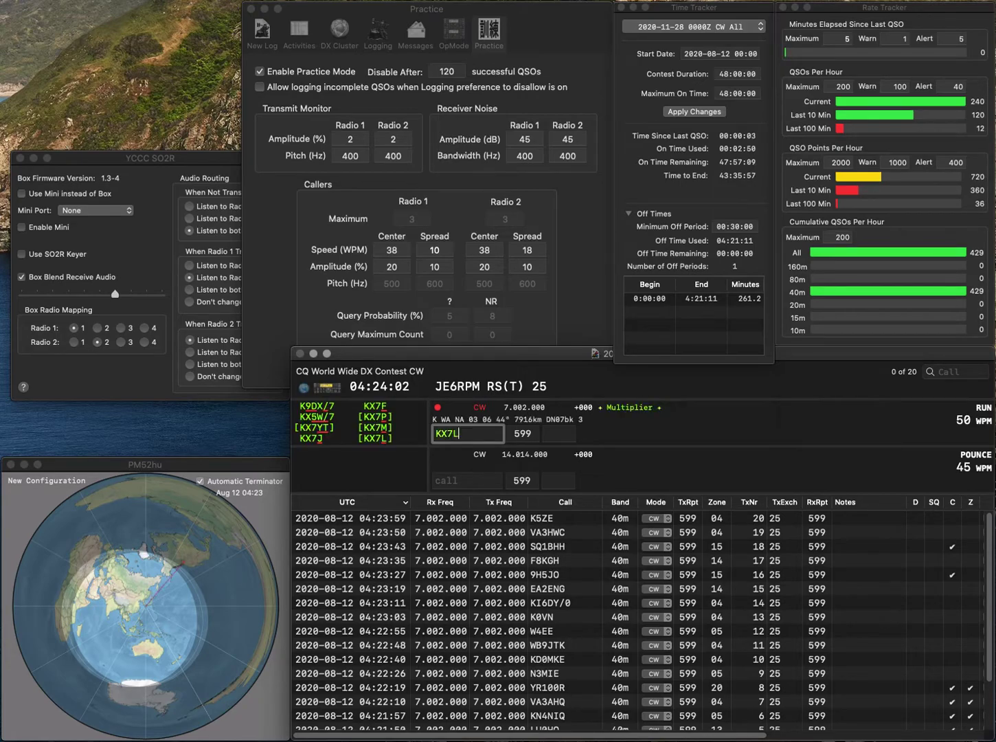
key(Return)
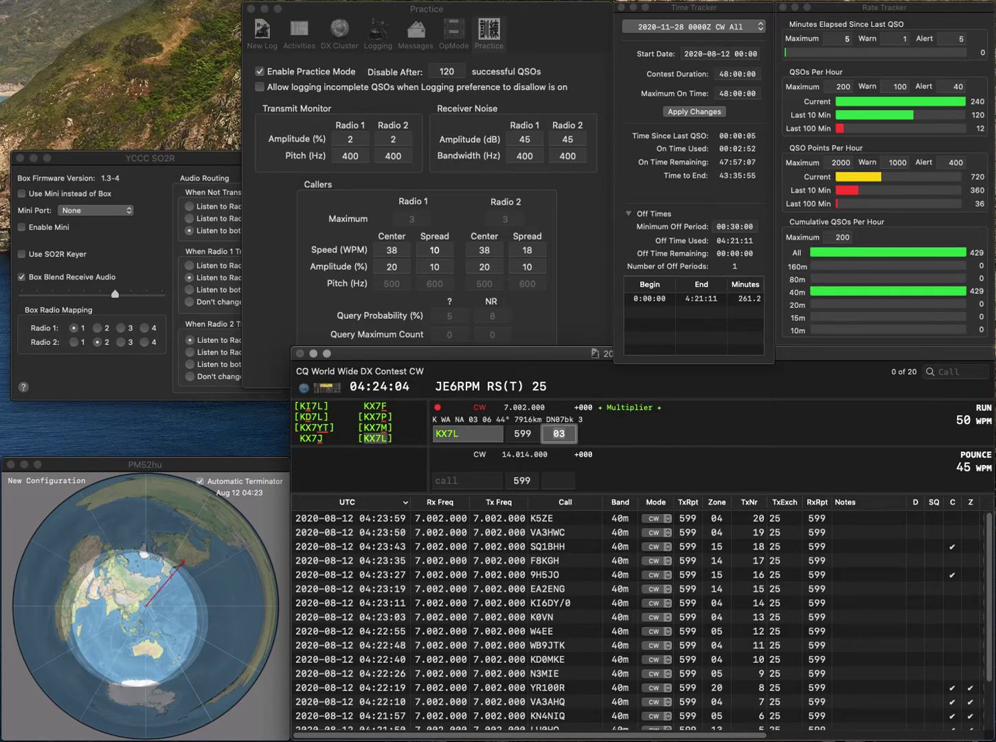
key(Return)
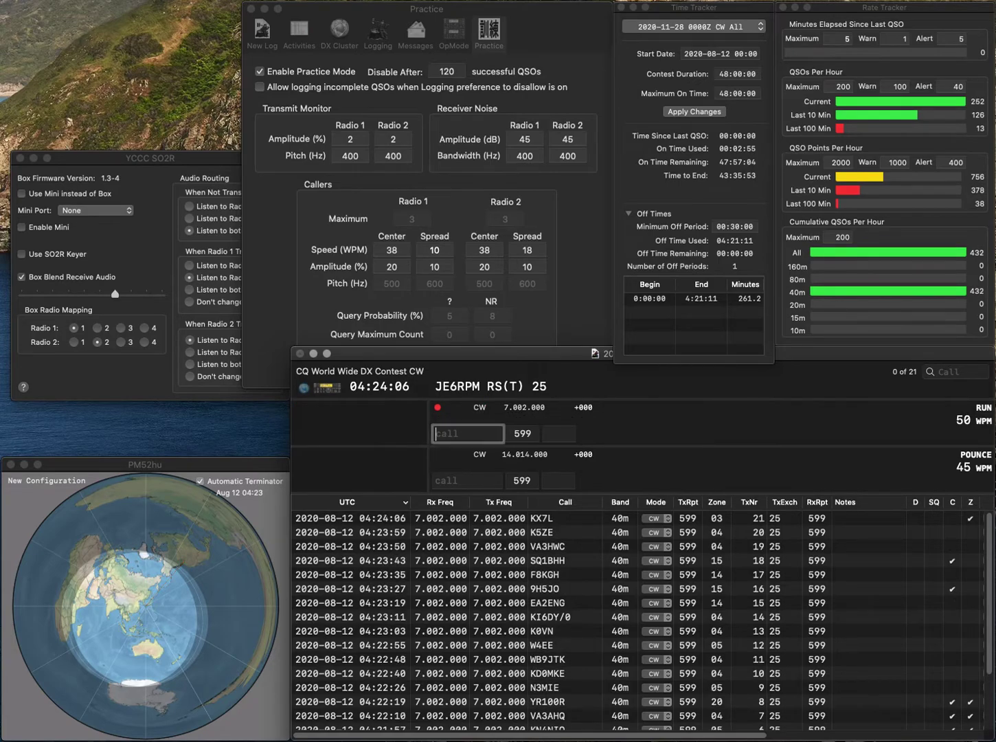
text(VE7RG)
key(space)
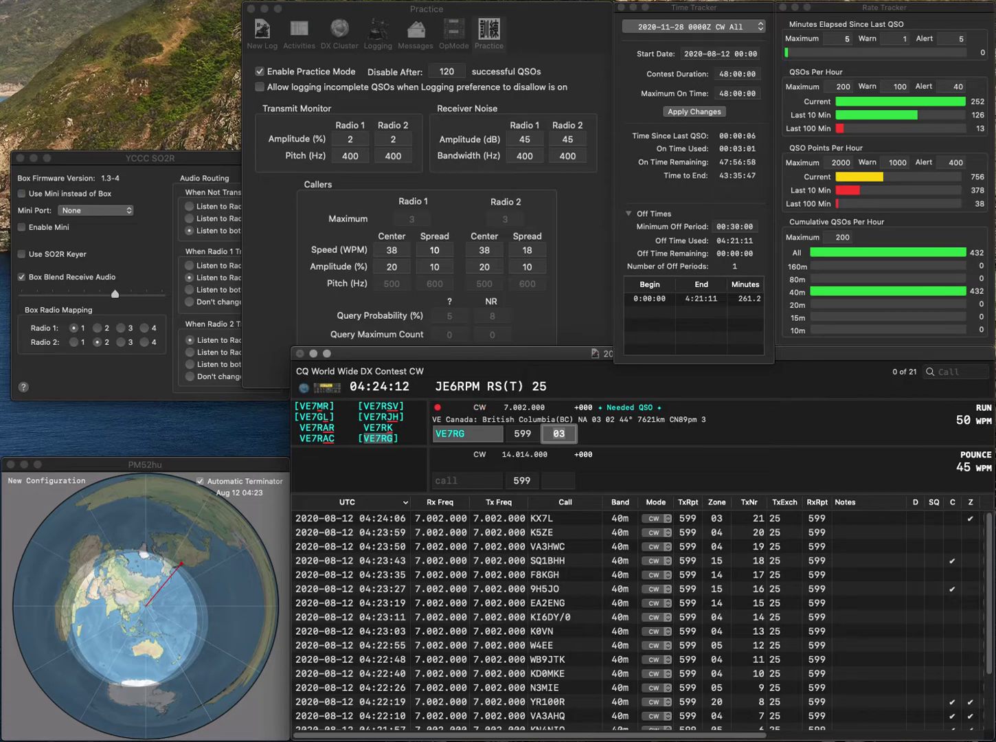
key(Return)
Enter R1RN on the run radio, correct the callsign to R1LN, and log the contact with zone 16.
text(L)
key(BackSpace)
text(R)
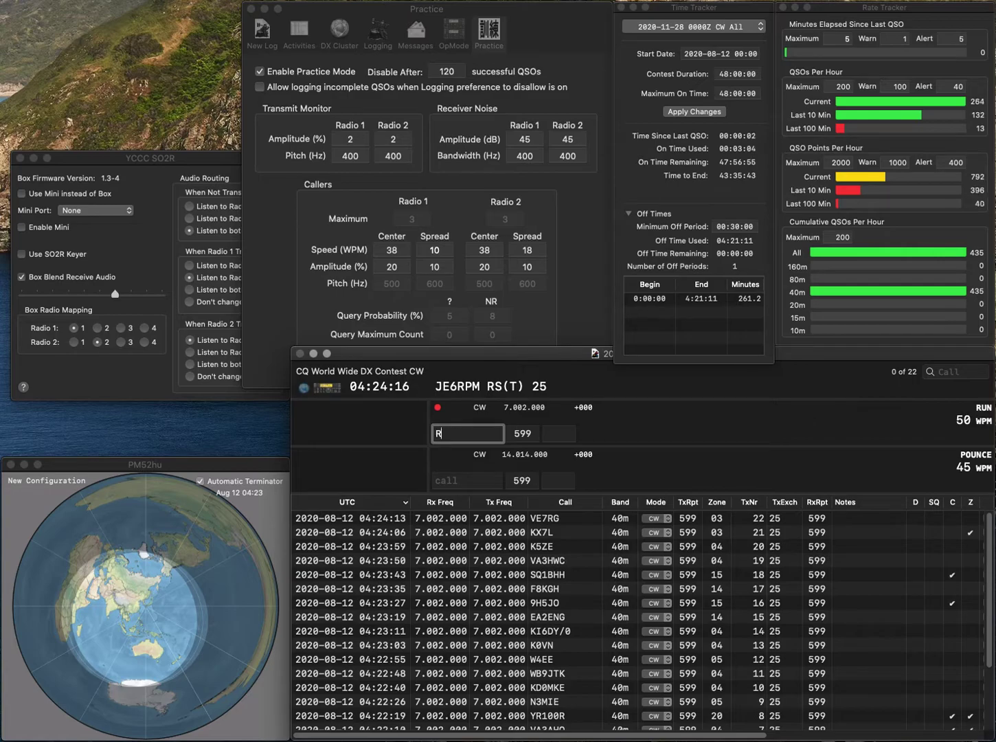
text(NR1RN)
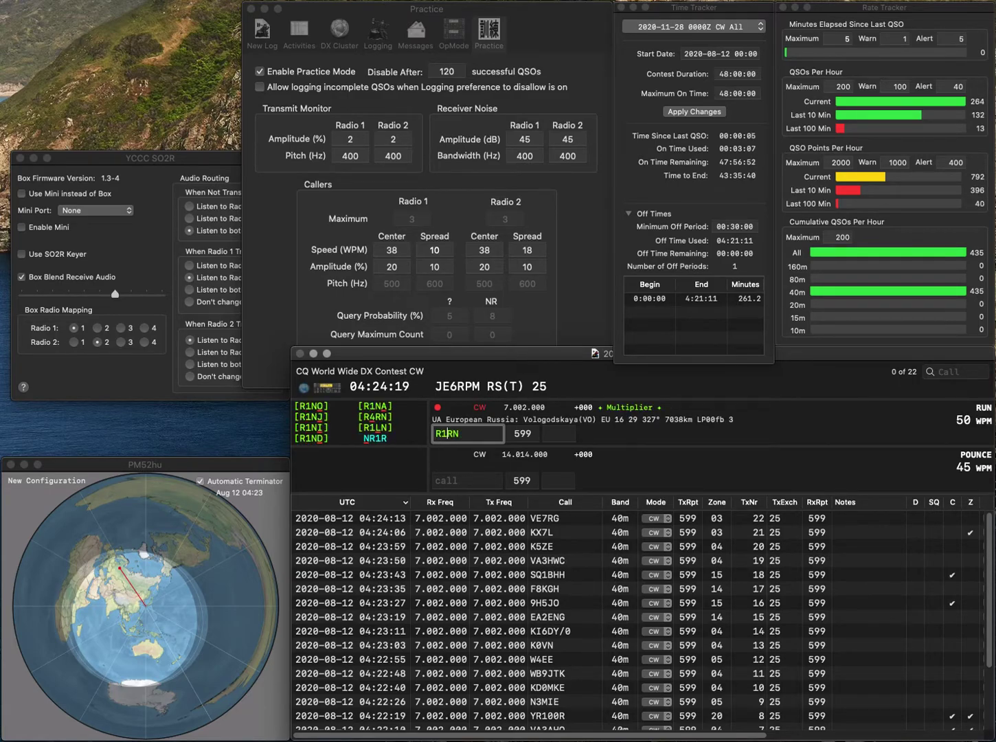
key(Delete)
text(L)
key(space)
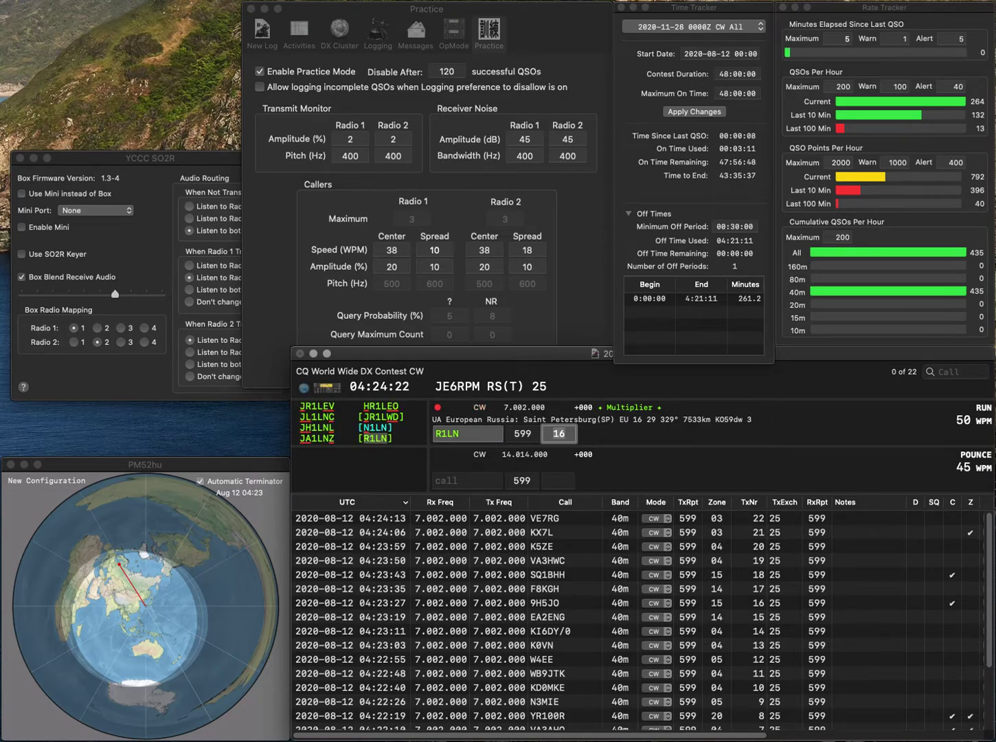
key(Return)
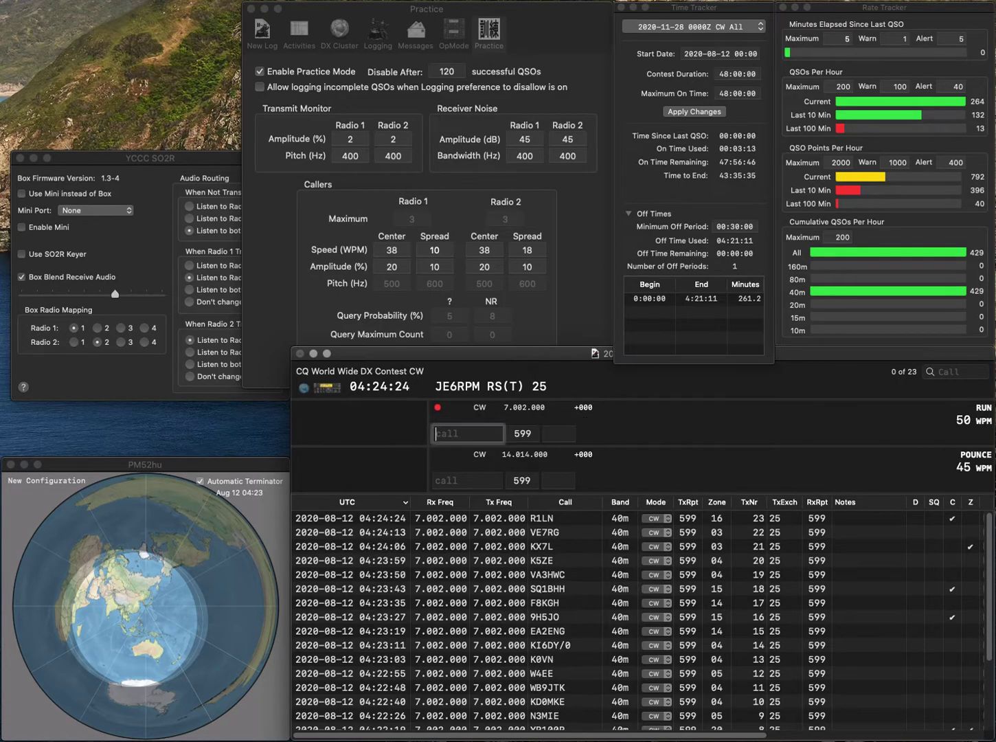
text(HB90)
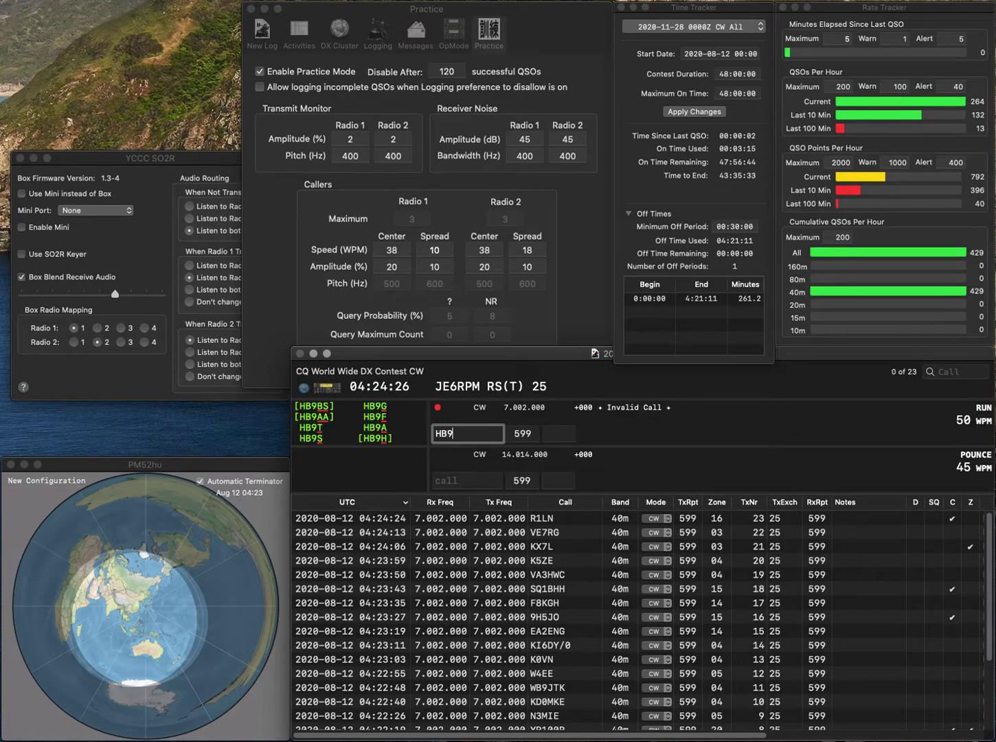
text(KM)
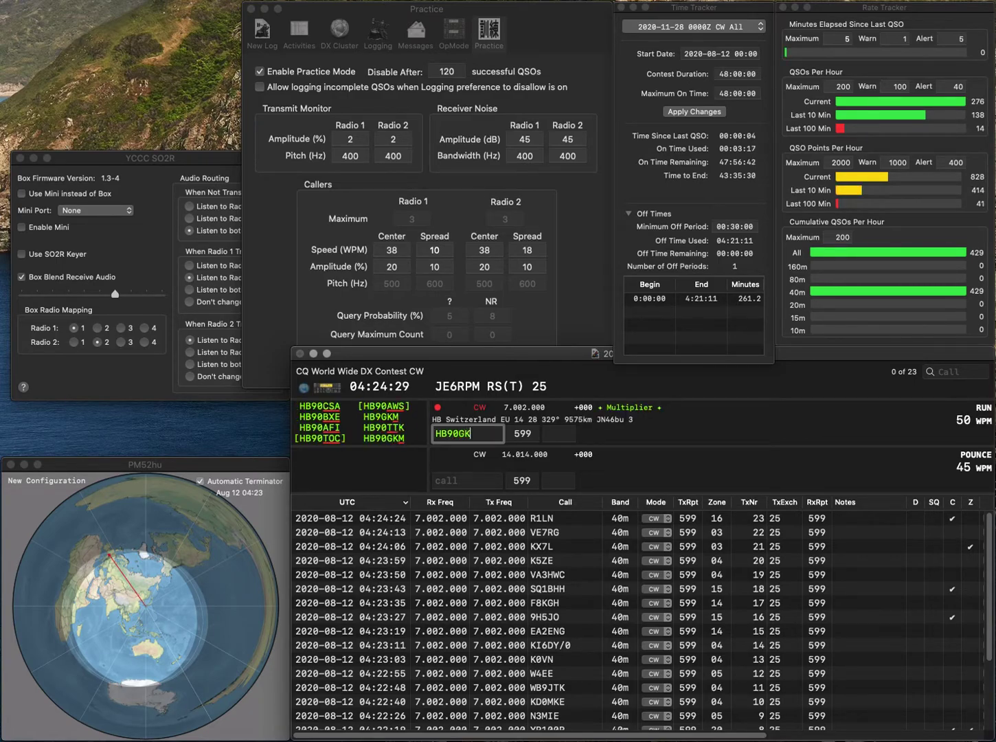
key(Tab)
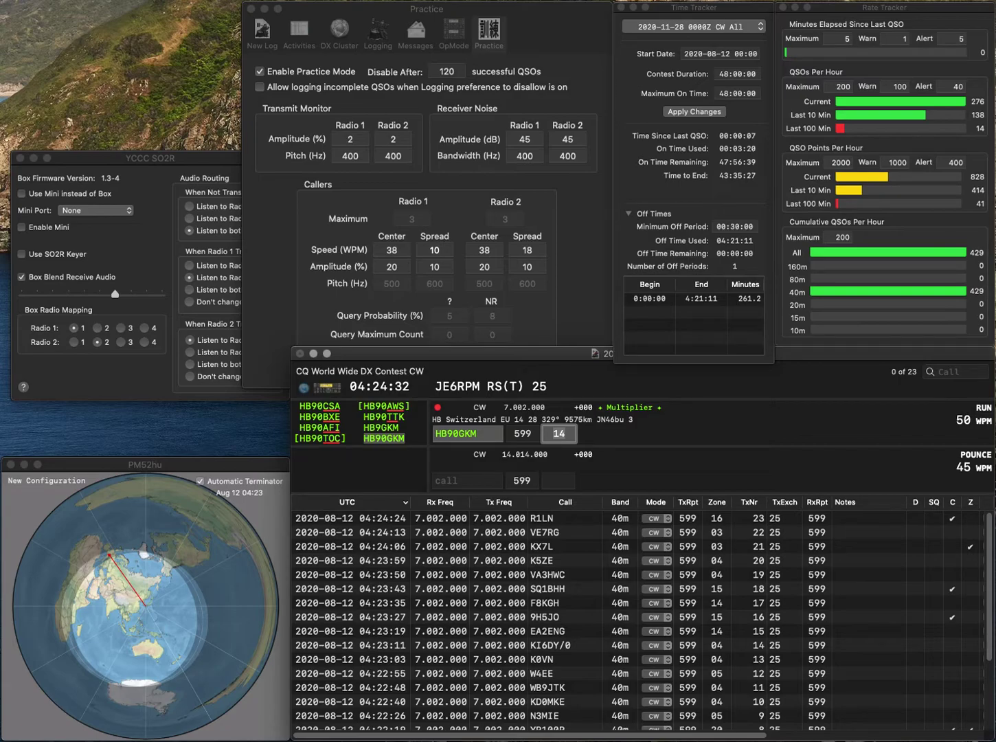
key(Return)
text(S5)
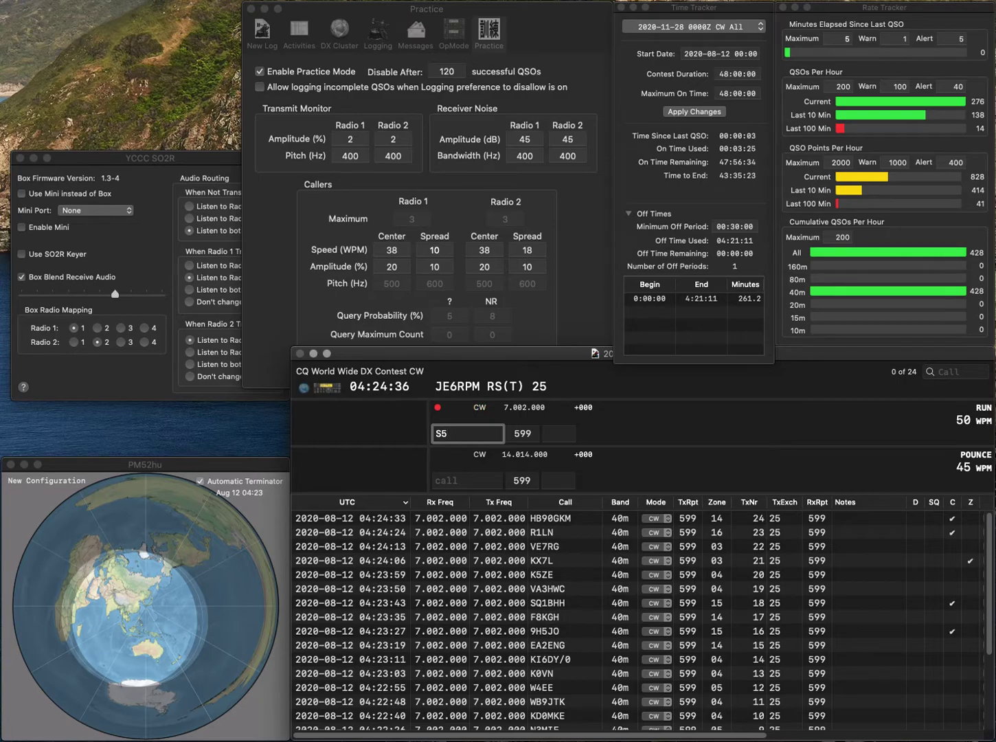
text(0RY)
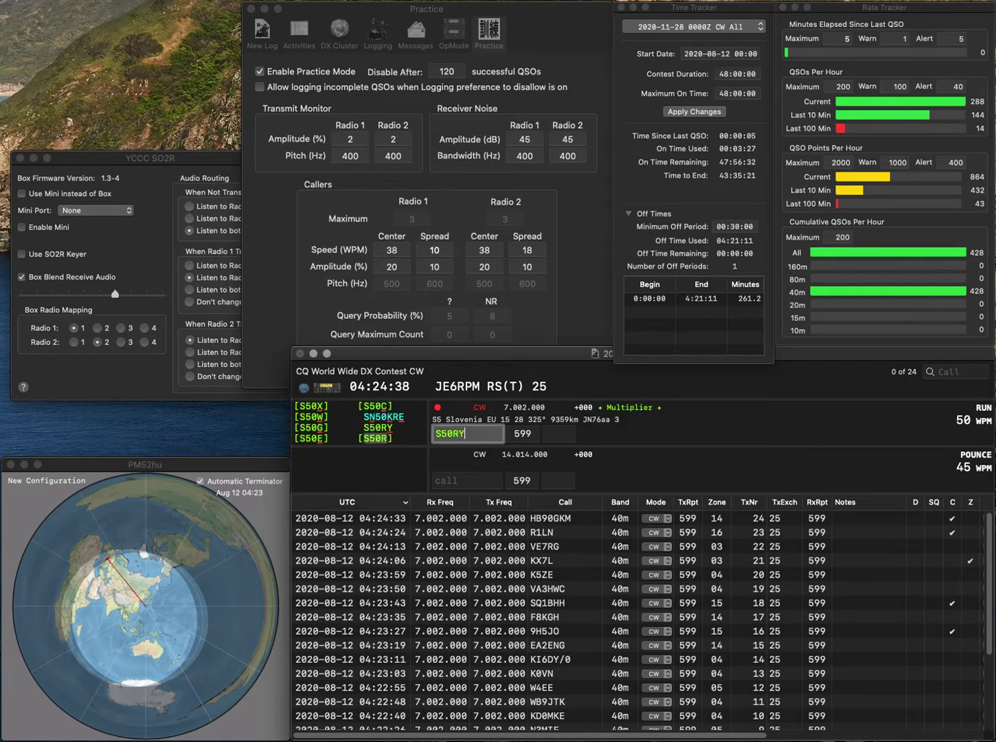
key(space)
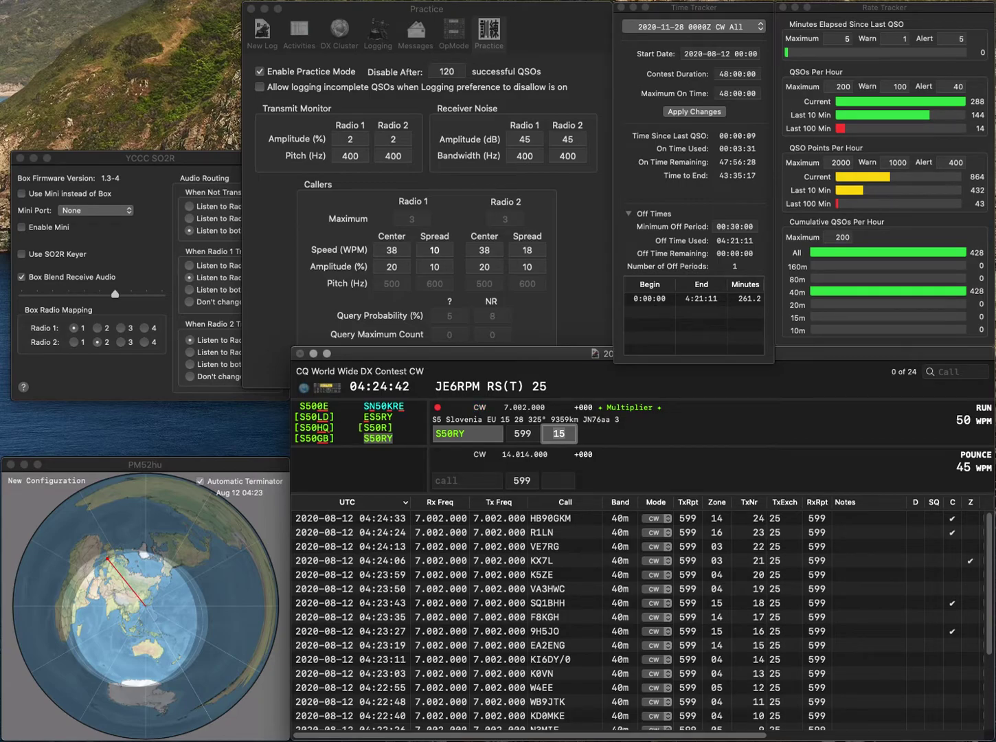
key(Return)
Enter and log the contacts with G3MUO in zone 14 and K7HMB in zone 03 on the run radio.
text(G3MUO)
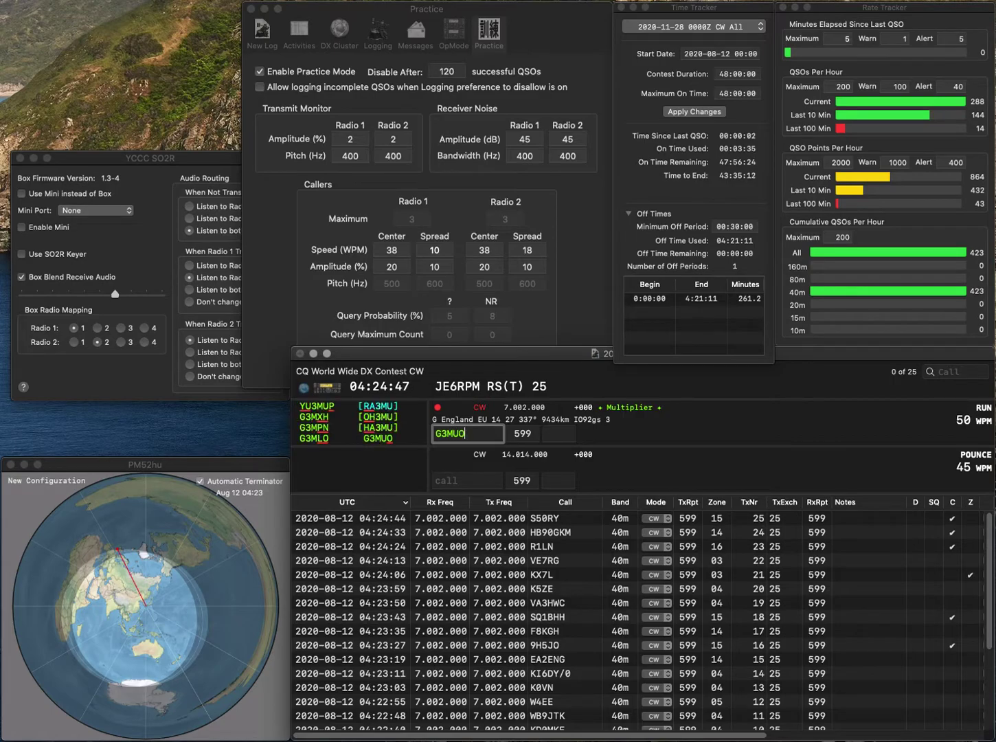
key(Return)
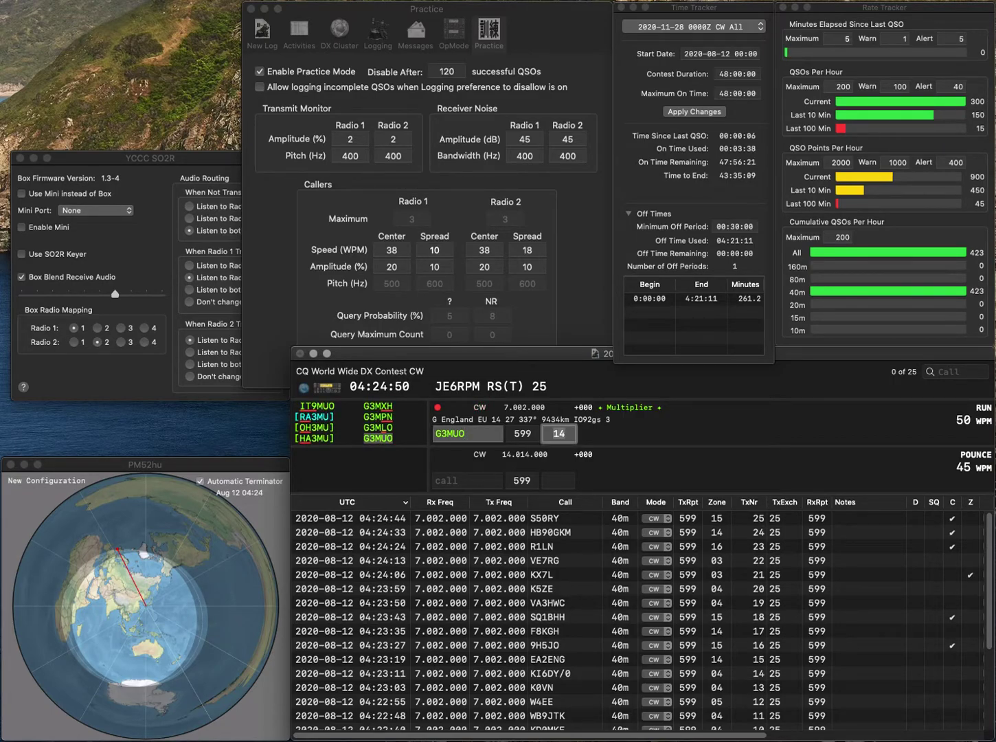
key(Return)
text(K7HMB)
key(Return)
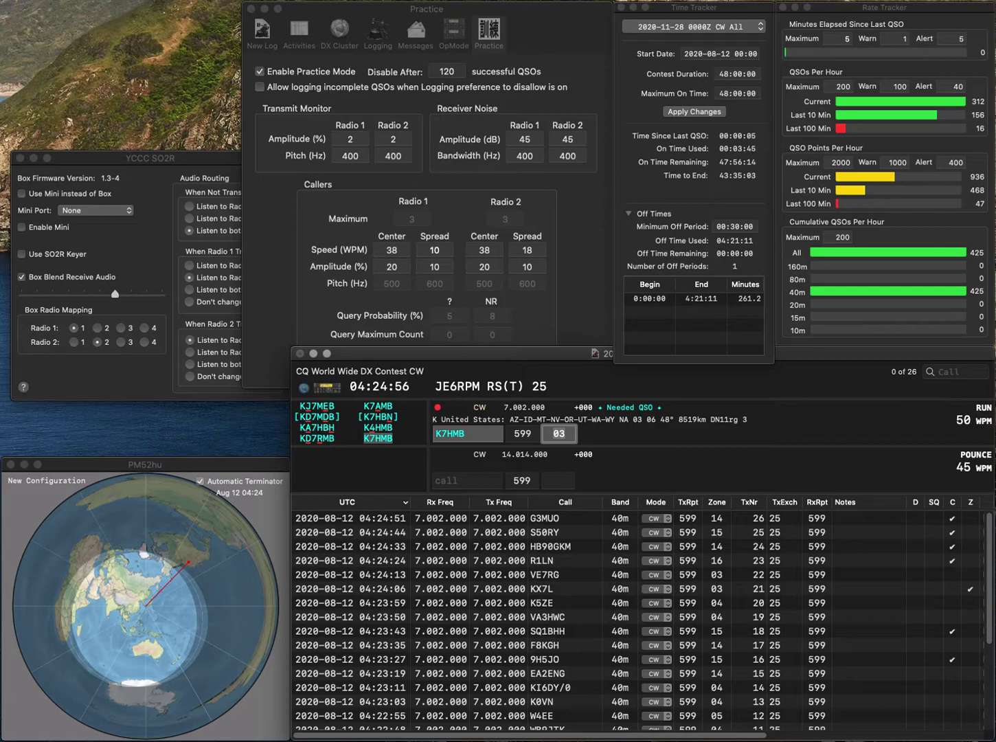
key(Return)
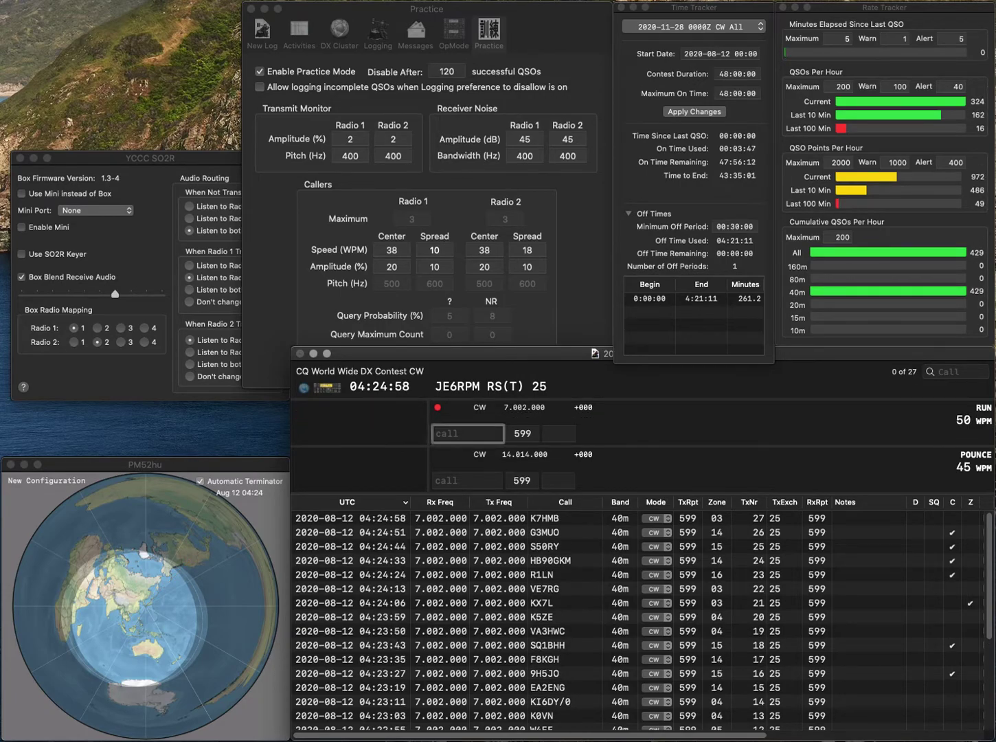
text(DL5)
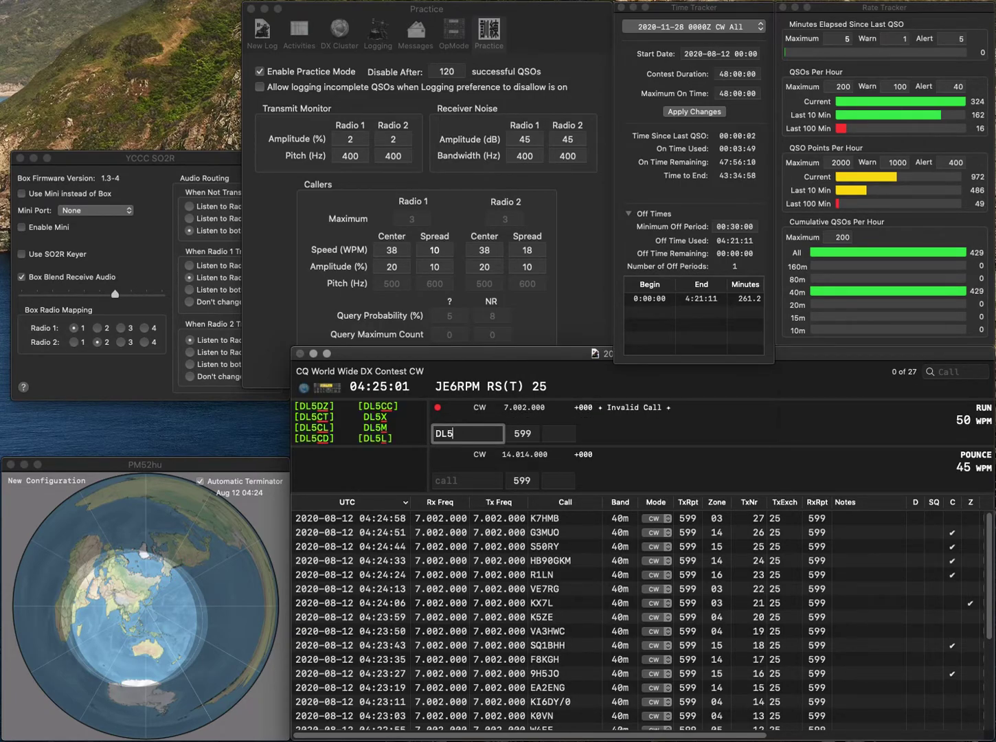
text(0NFA)
key(Return)
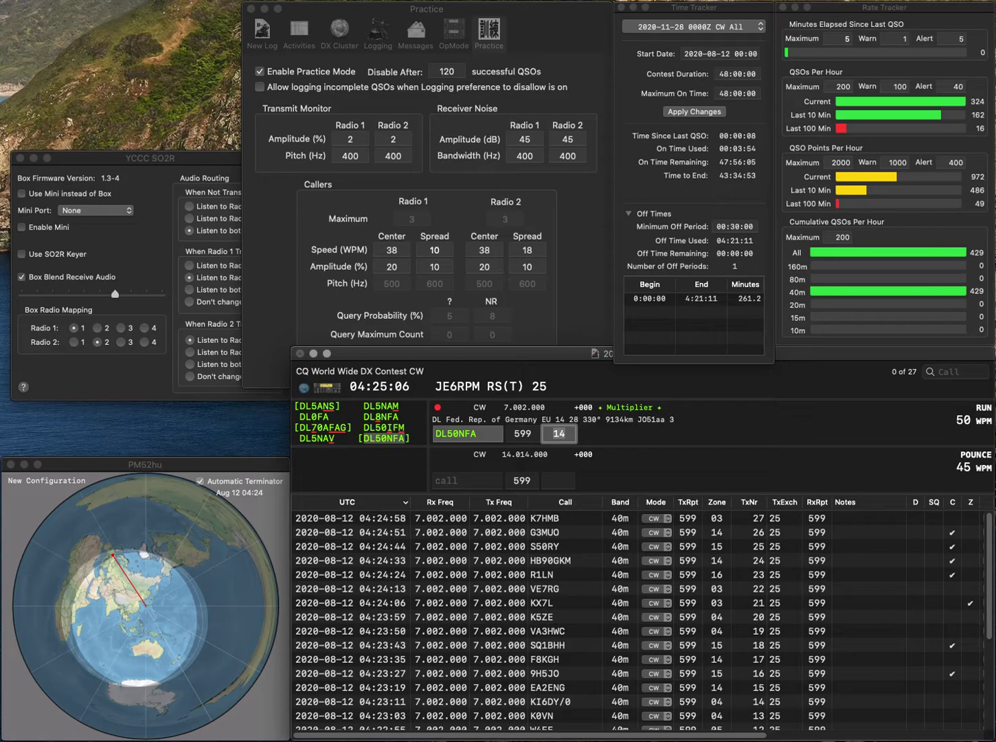
key(Return)
text(D)
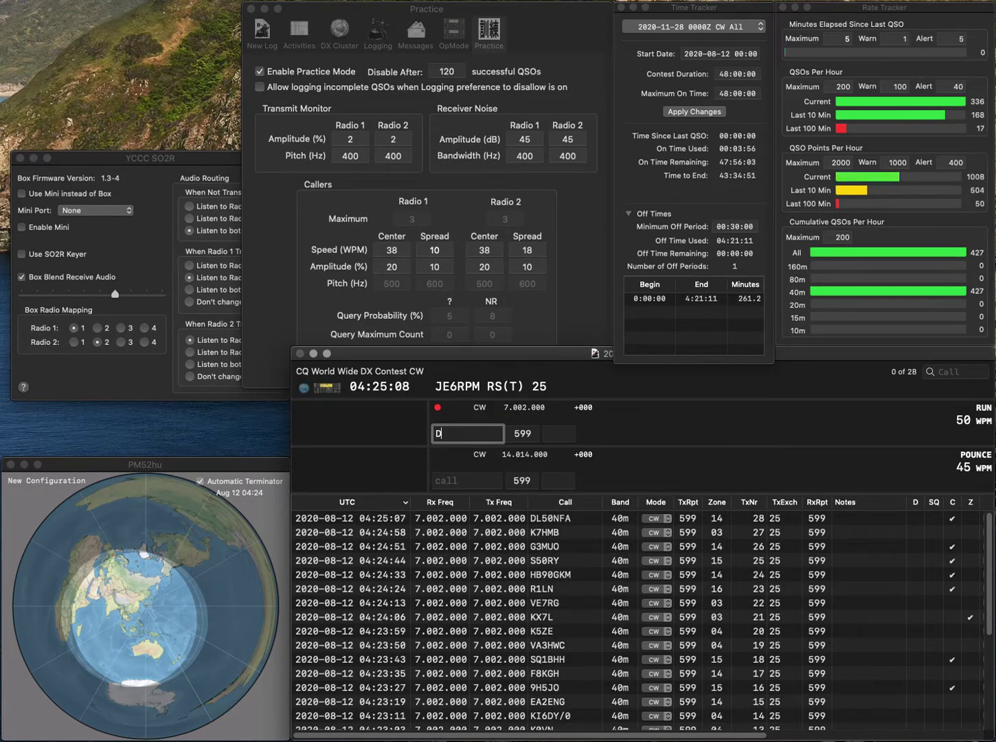
text(K1LRS)
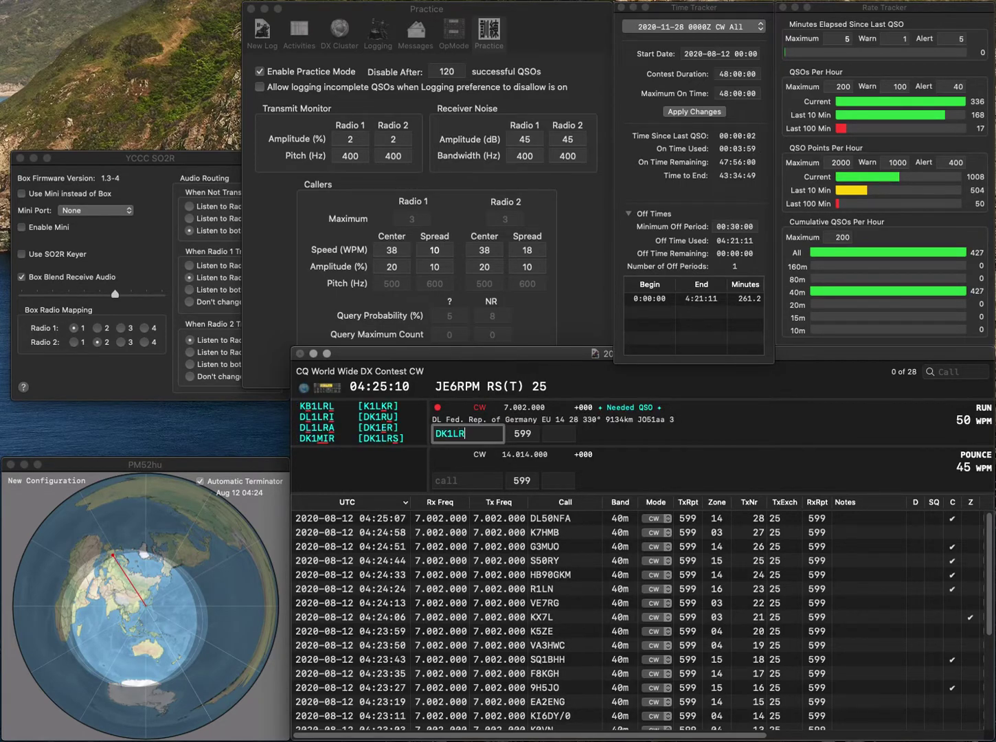
key(space)
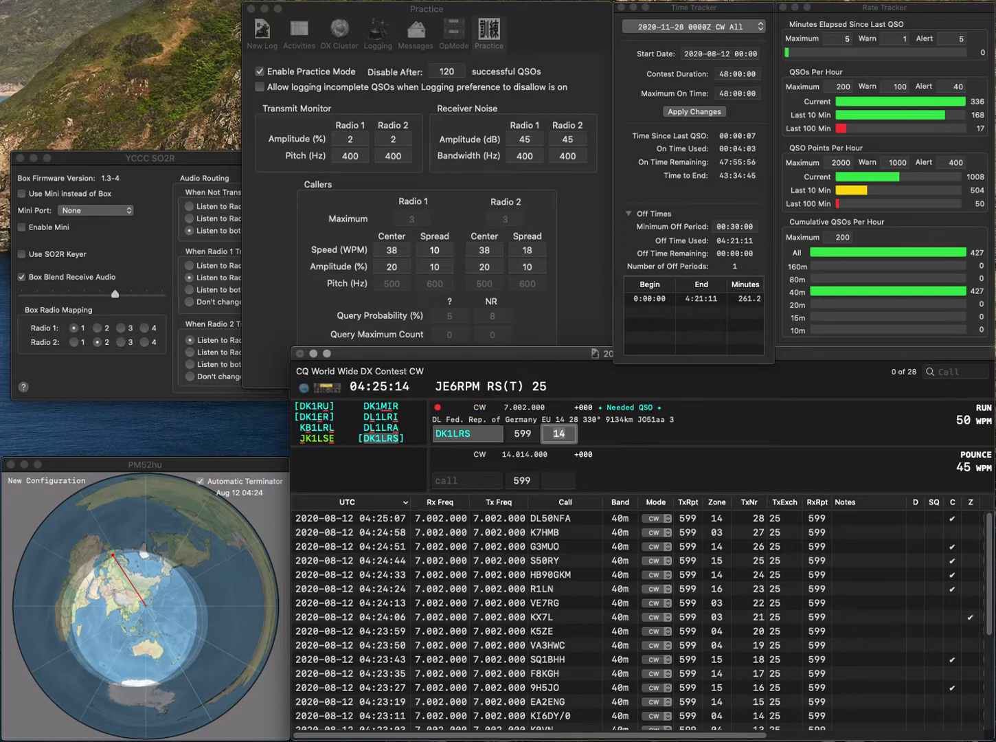
key(Return)
text(O)
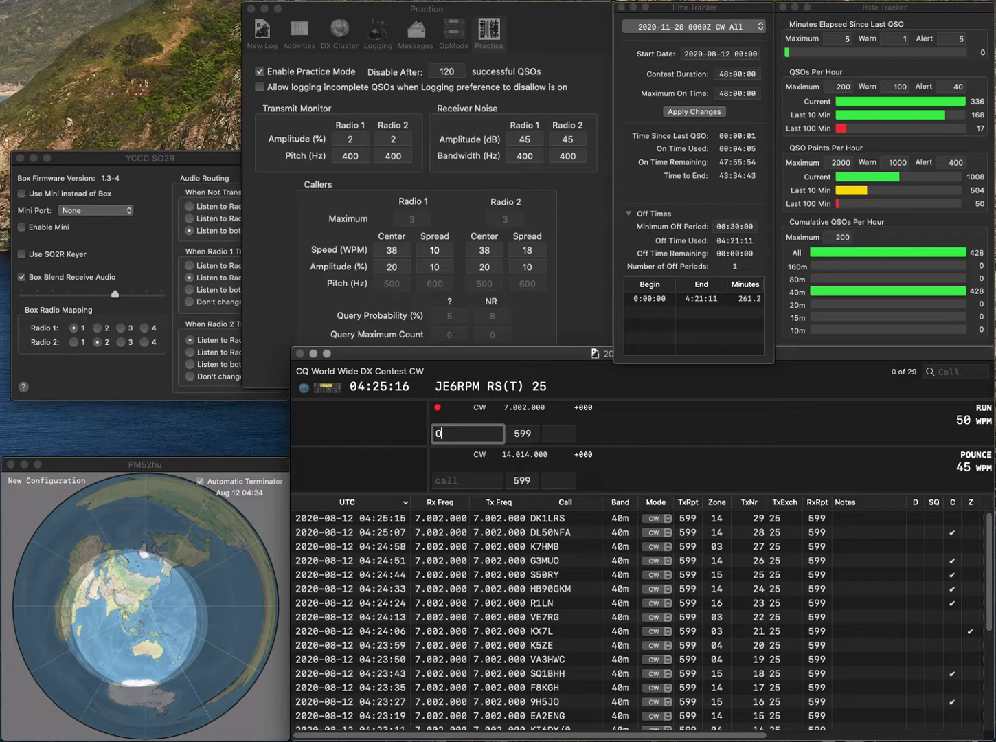
text(G73X)
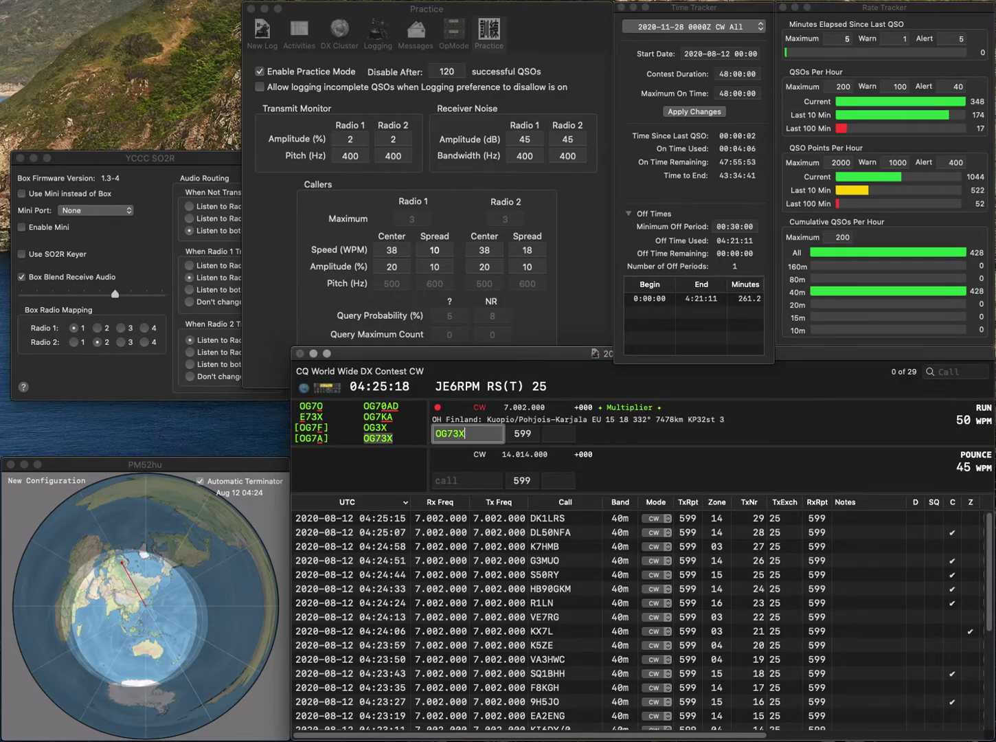
key(space)
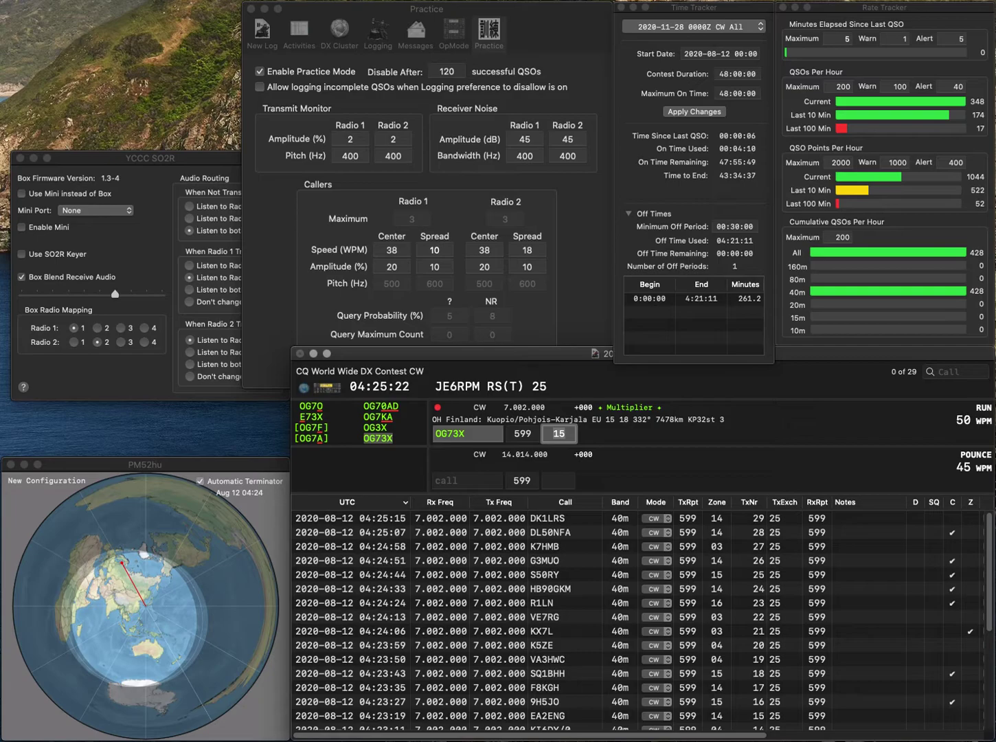
key(Return)
text(NX)
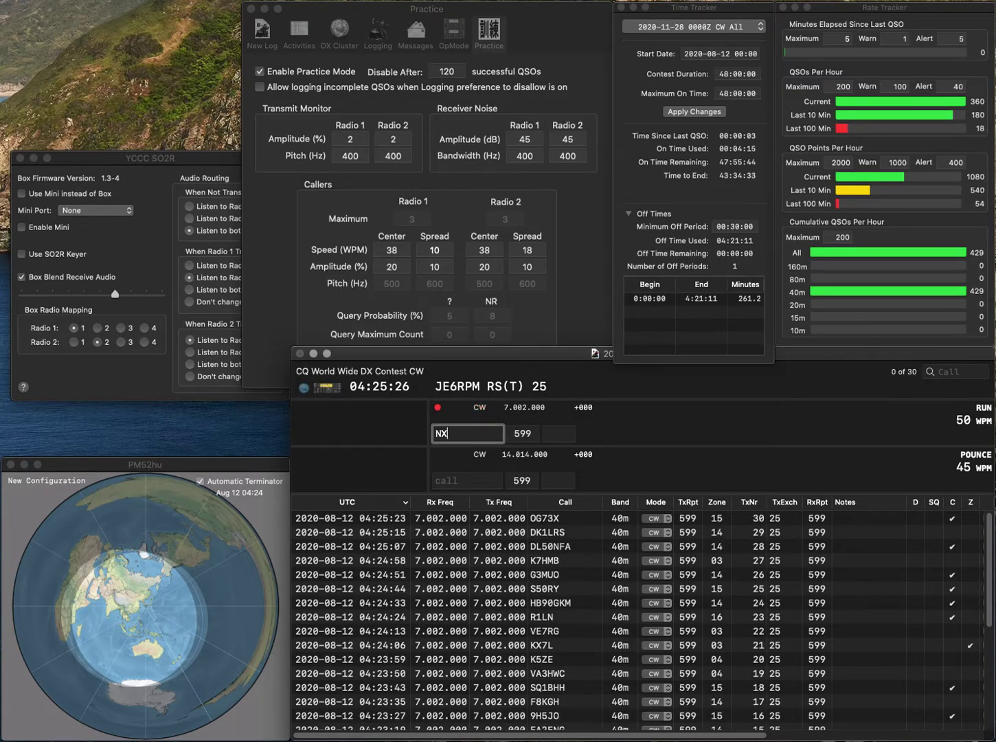
key(BackSpace)
text(B0X)
key(space)
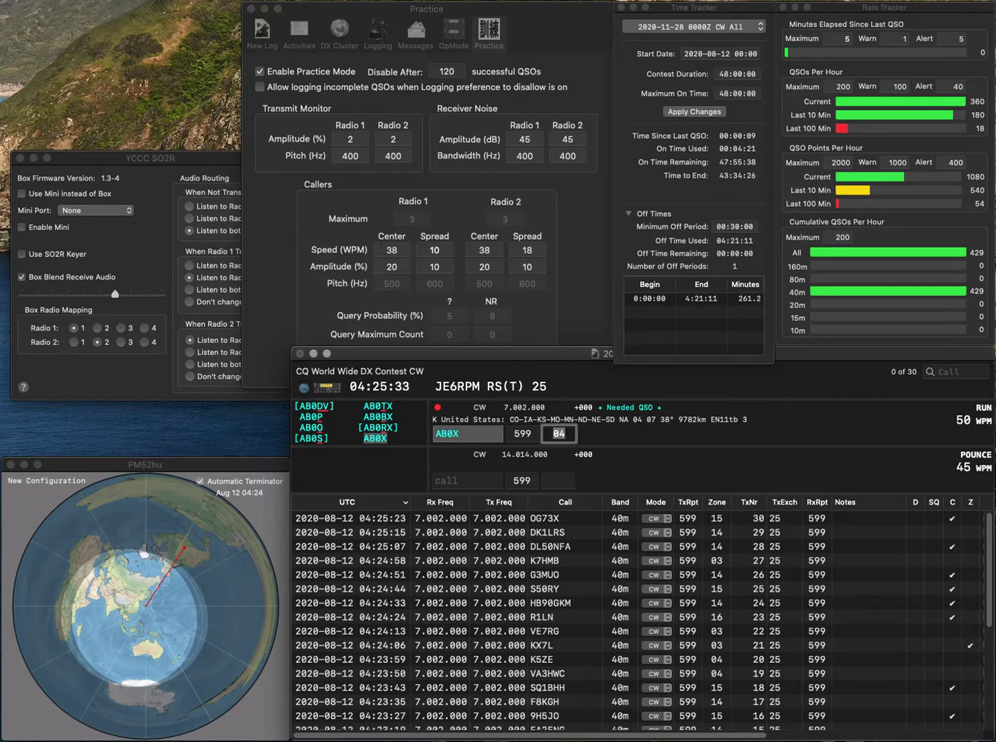
key(Return)
text(N)
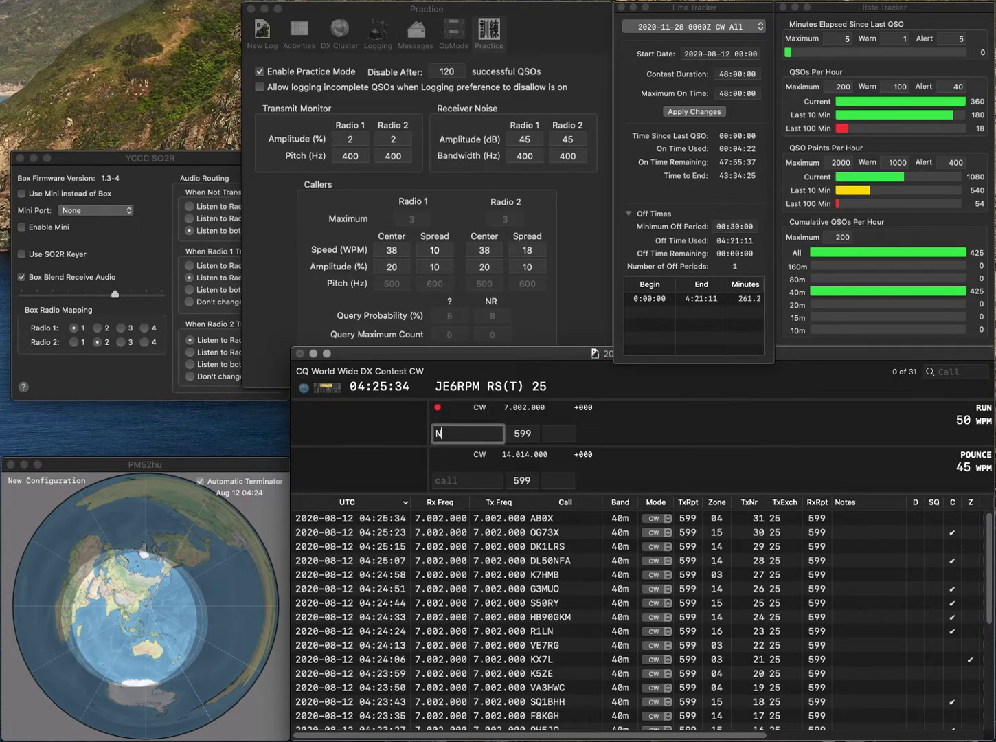
text(6DHZ)
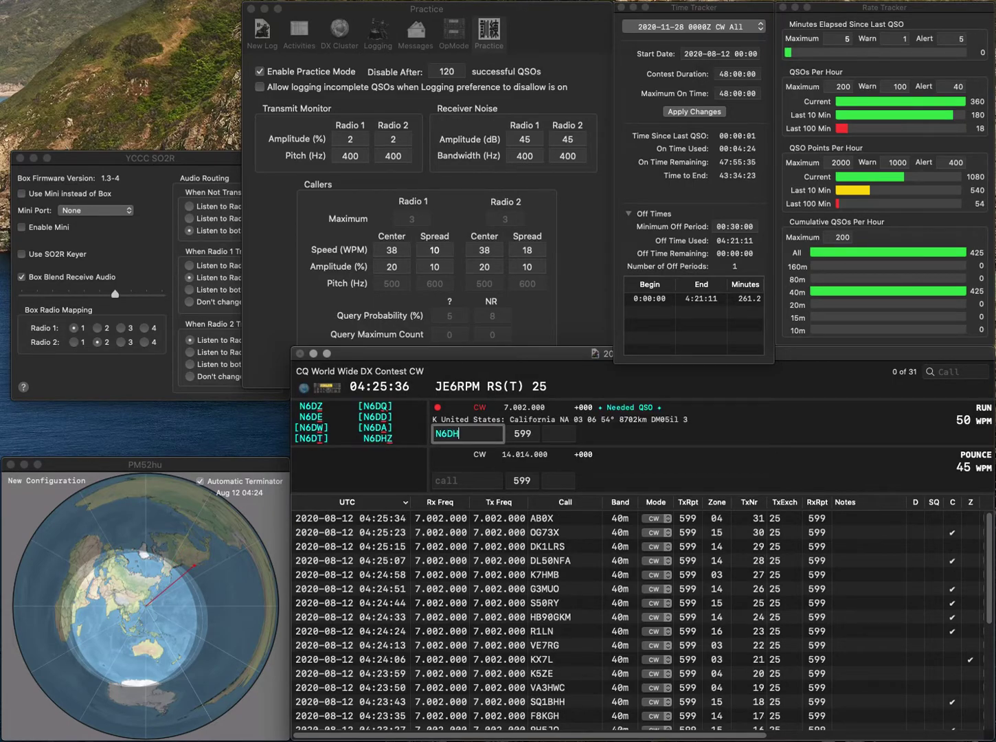
key(space)
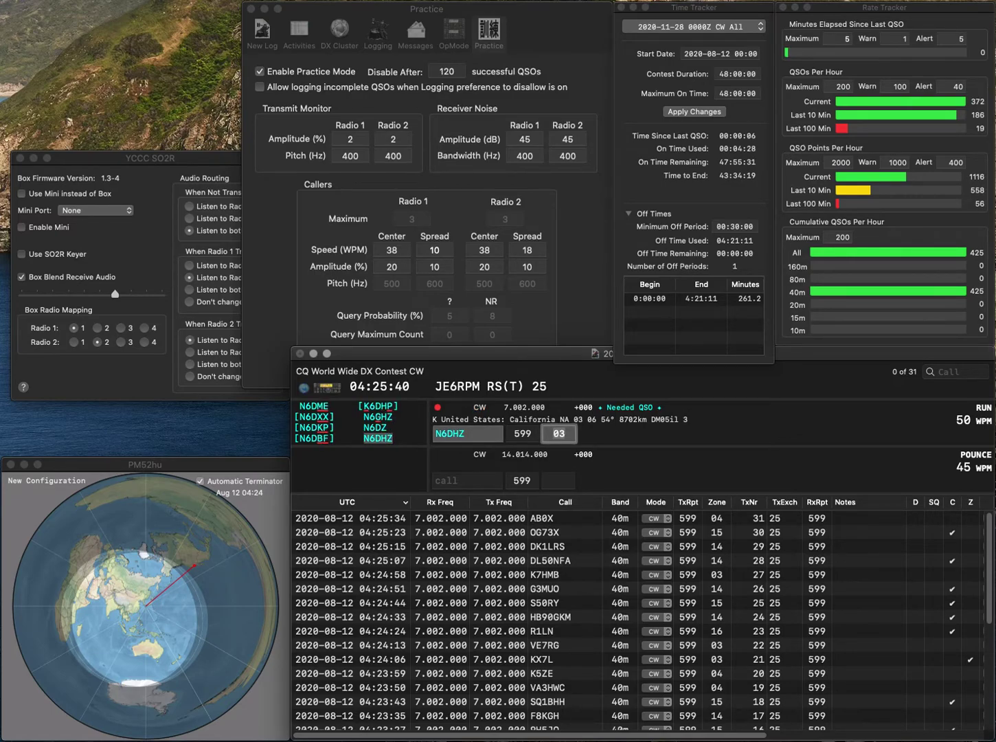
key(Return)
text(IV3XNN)
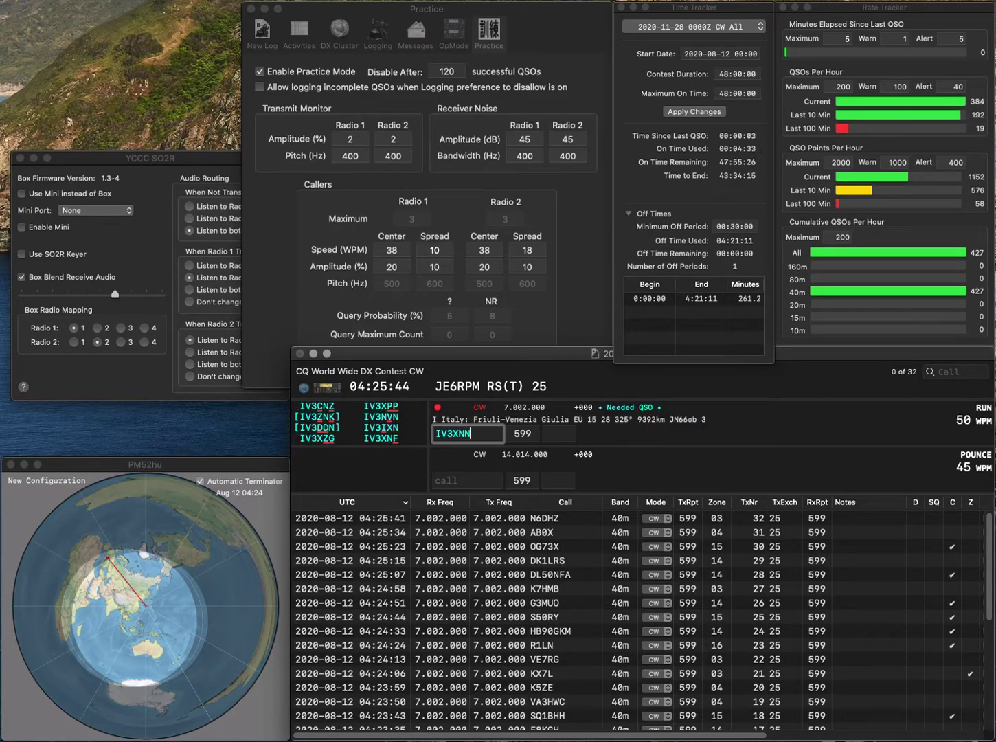
click(441, 433)
key(Delete)
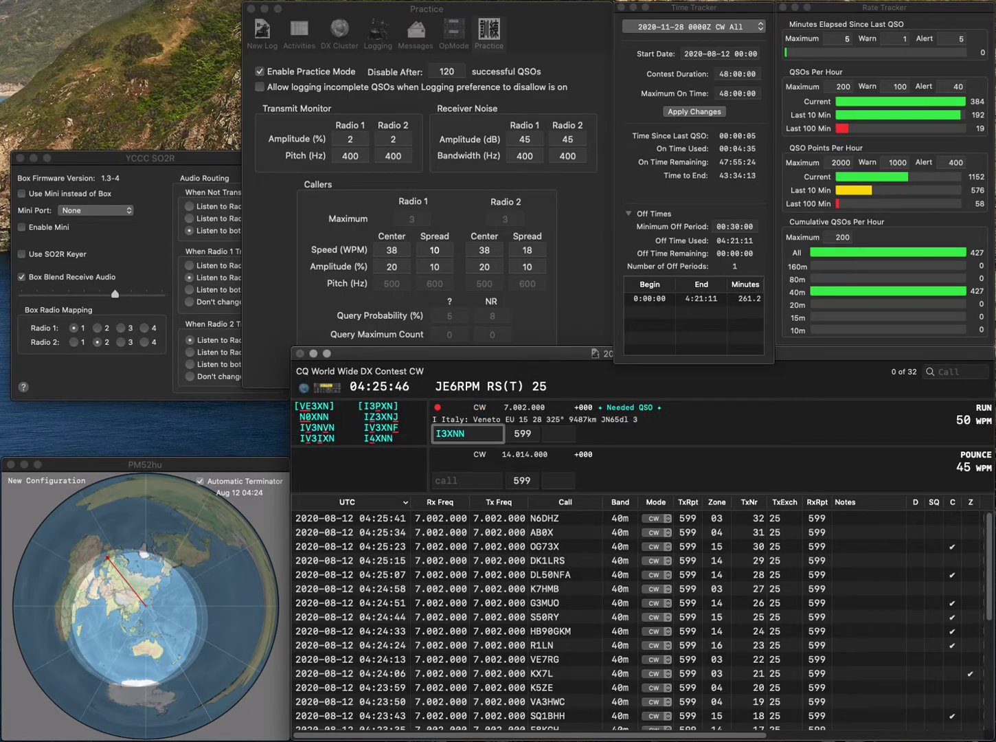
key(Delete)
text(4)
key(Return)
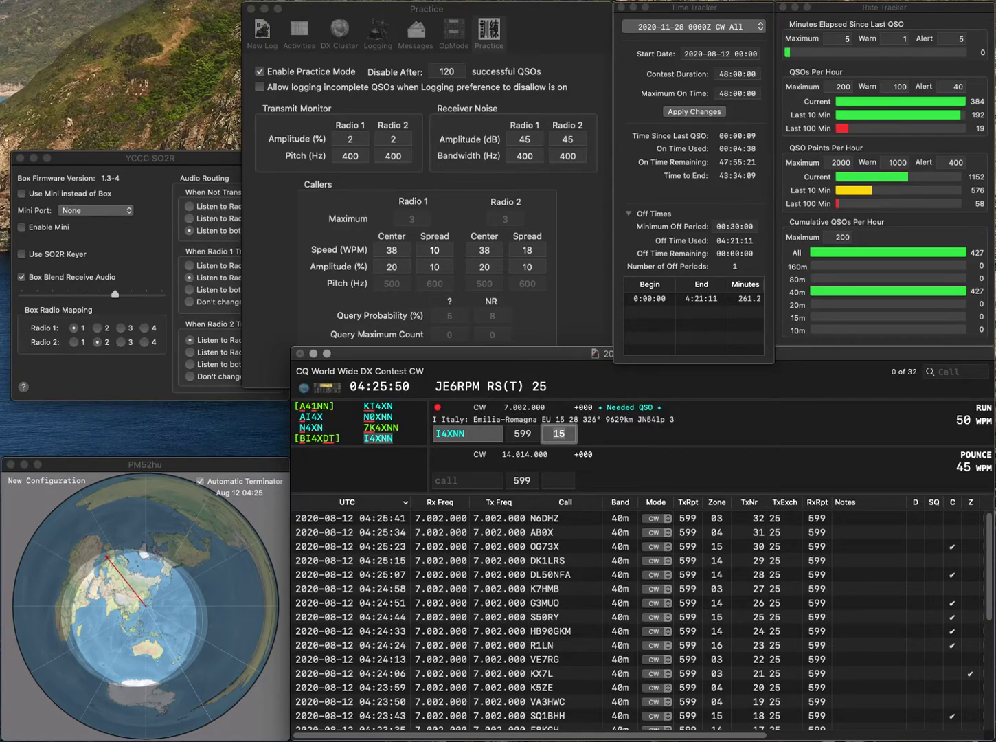
key(Return)
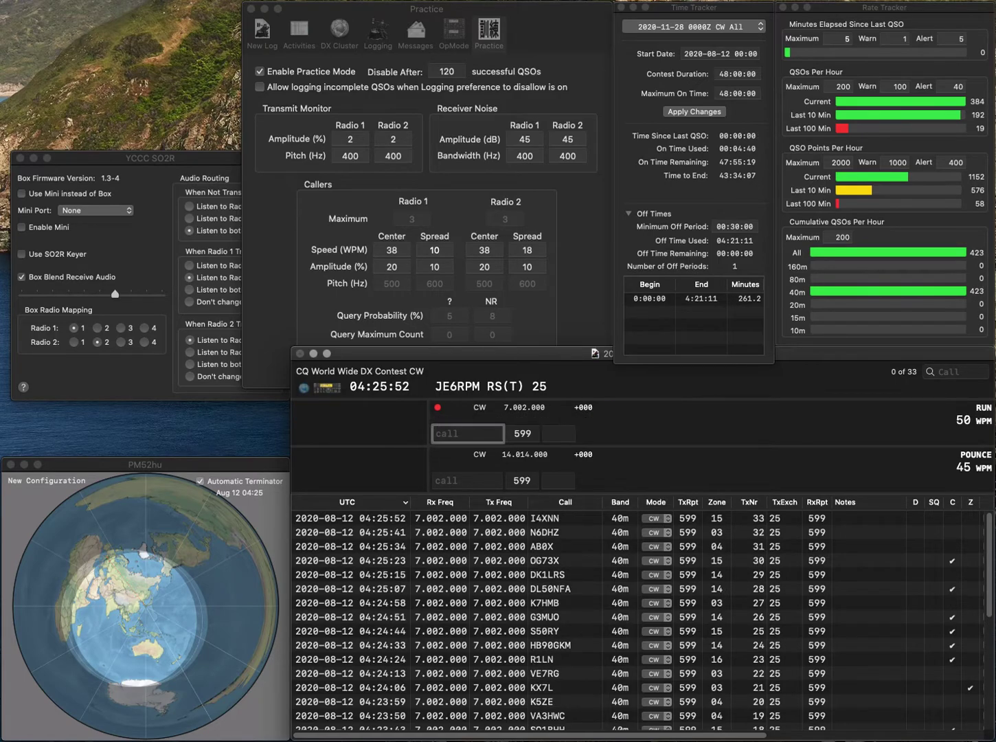
text(IZ4I)
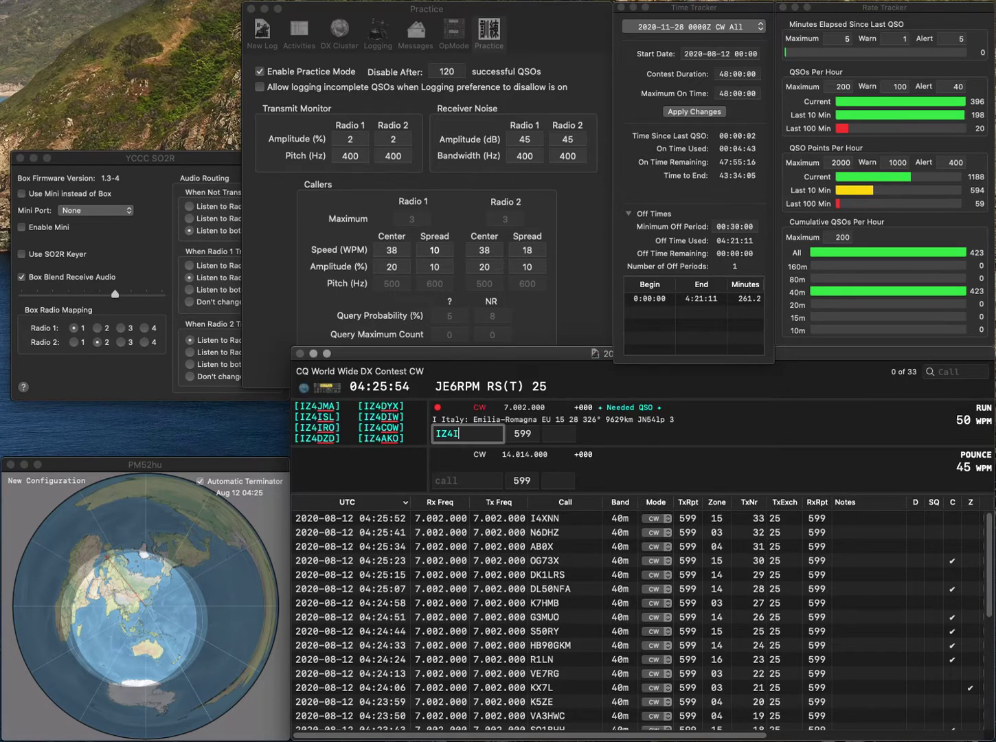
text(RO)
key(space)
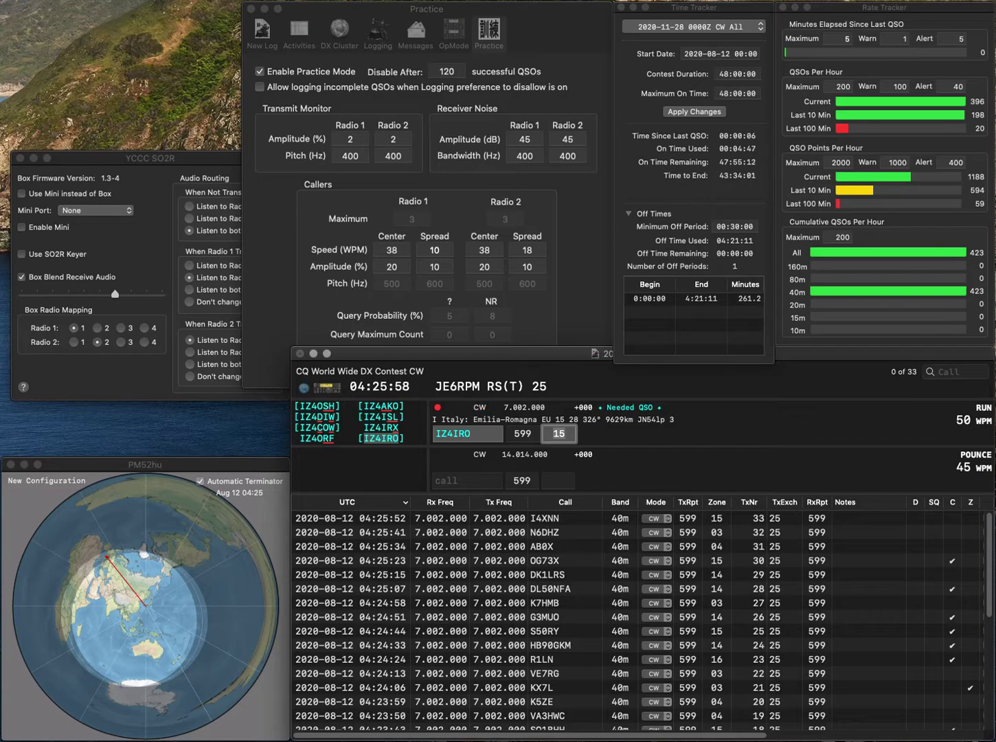
key(Return)
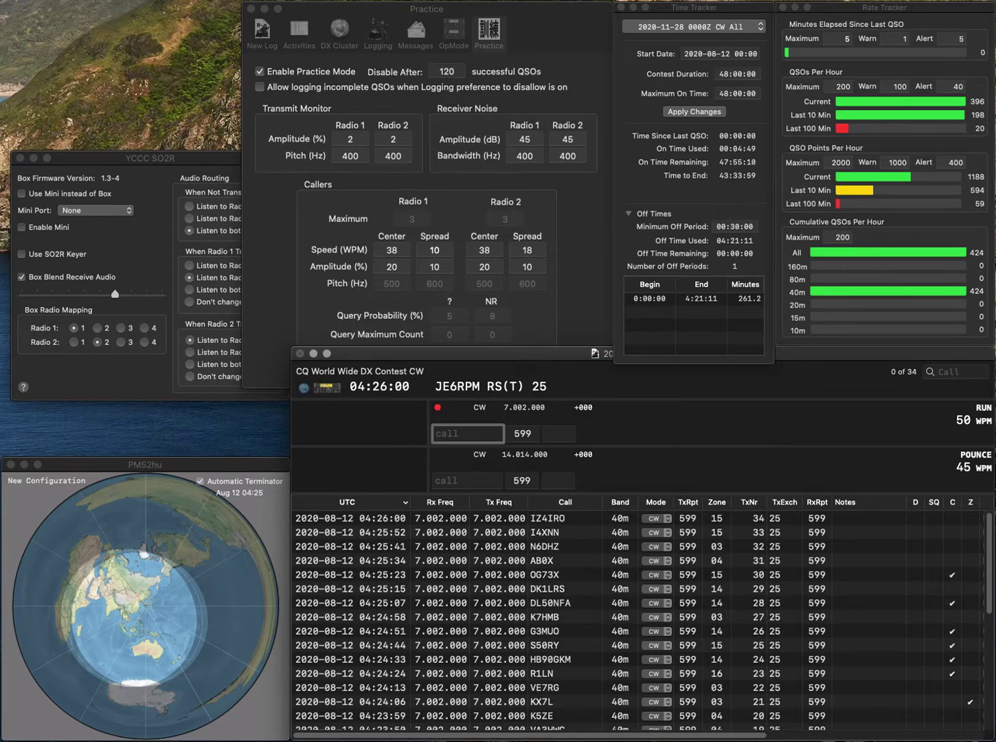
text(W5KFT)
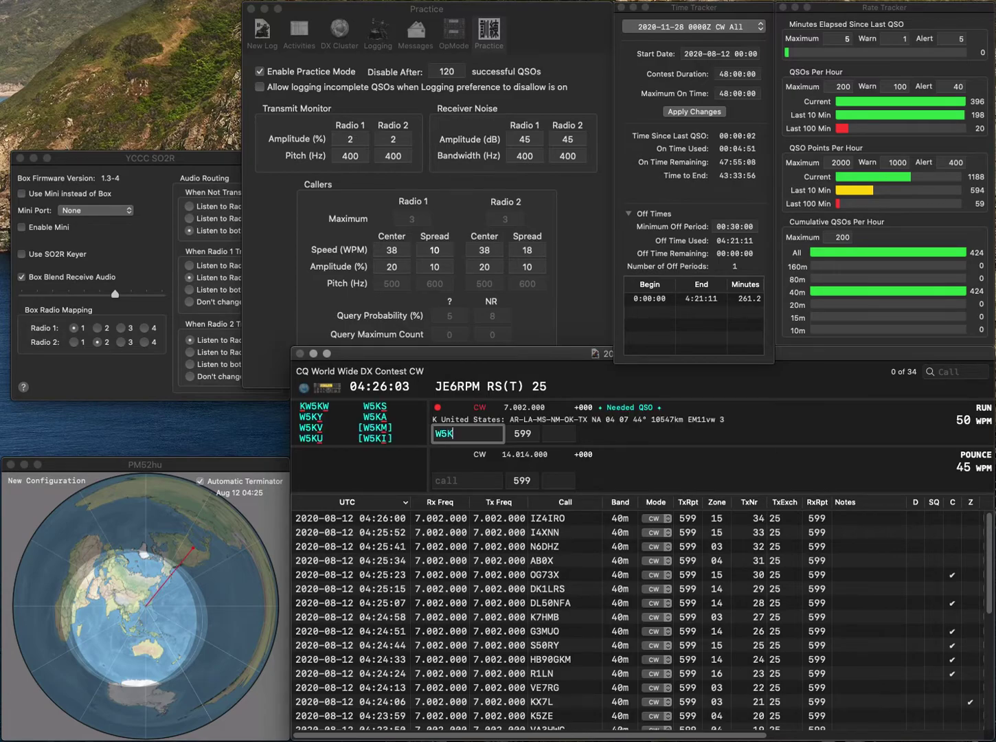
key(Tab)
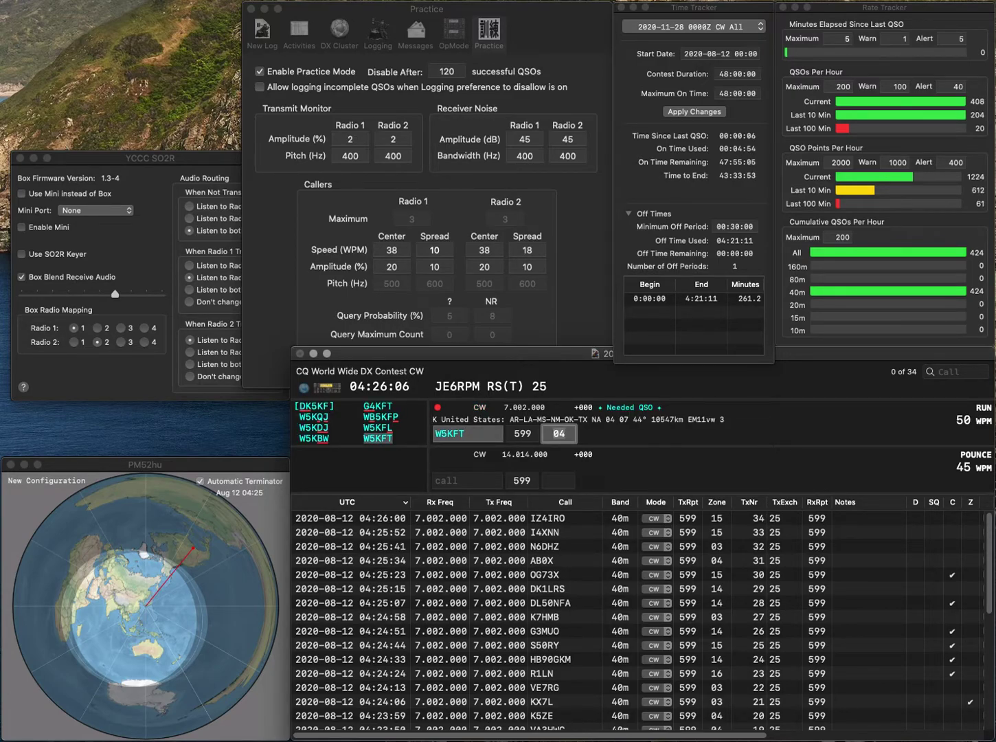
key(Return)
text(KI7Y)
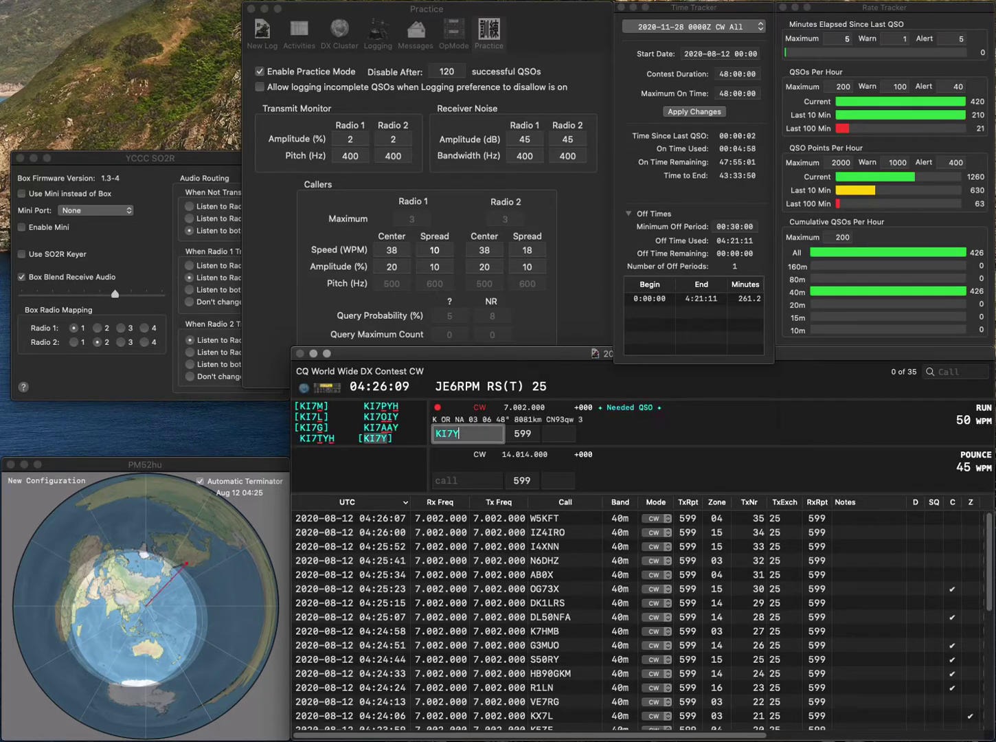
key(Tab)
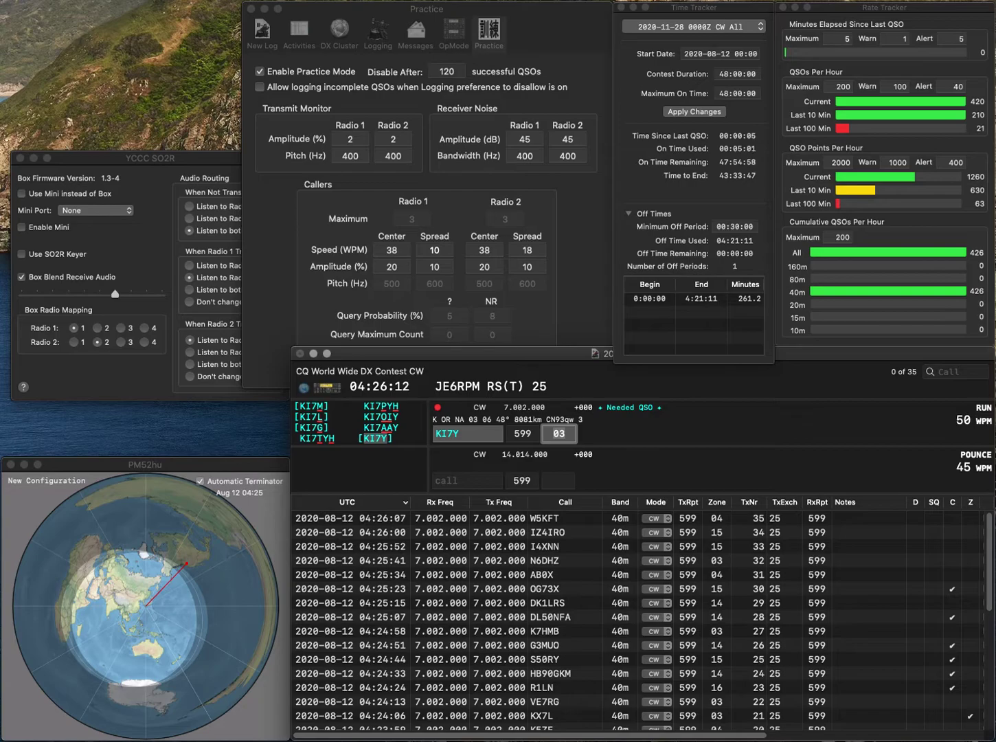
key(Return)
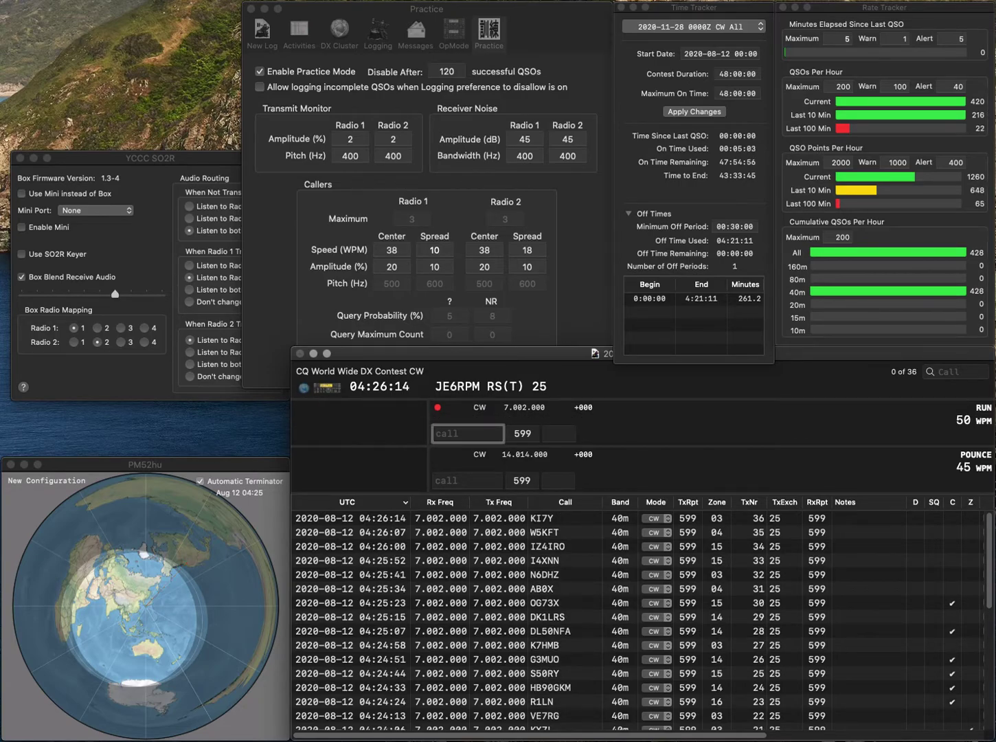
text(CO8BYT)
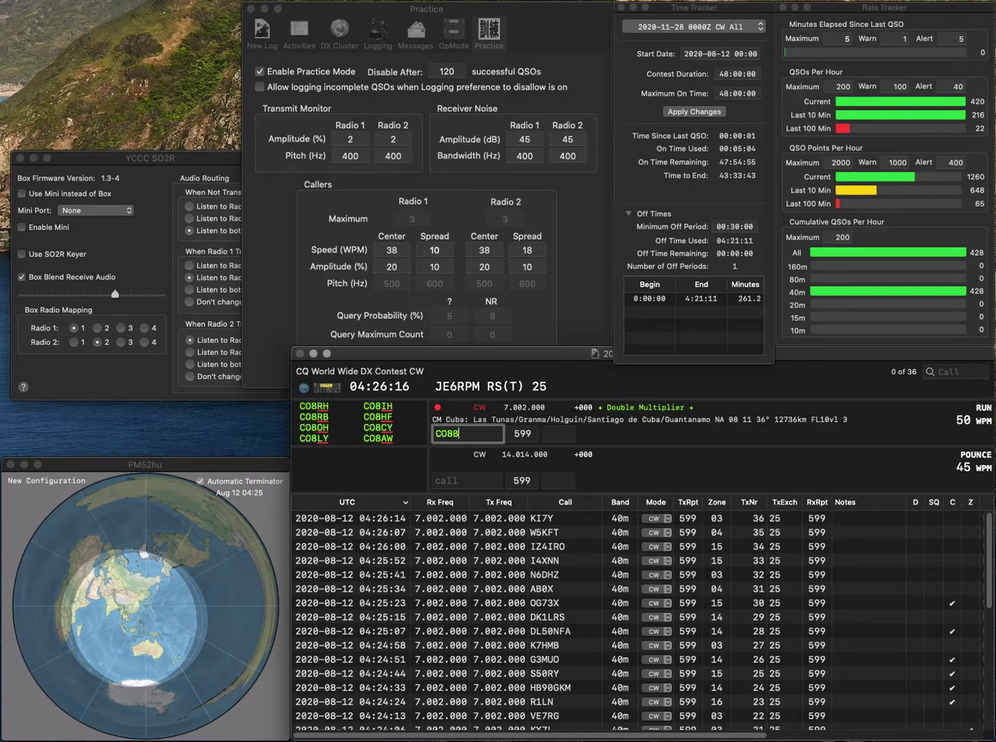
key(Return)
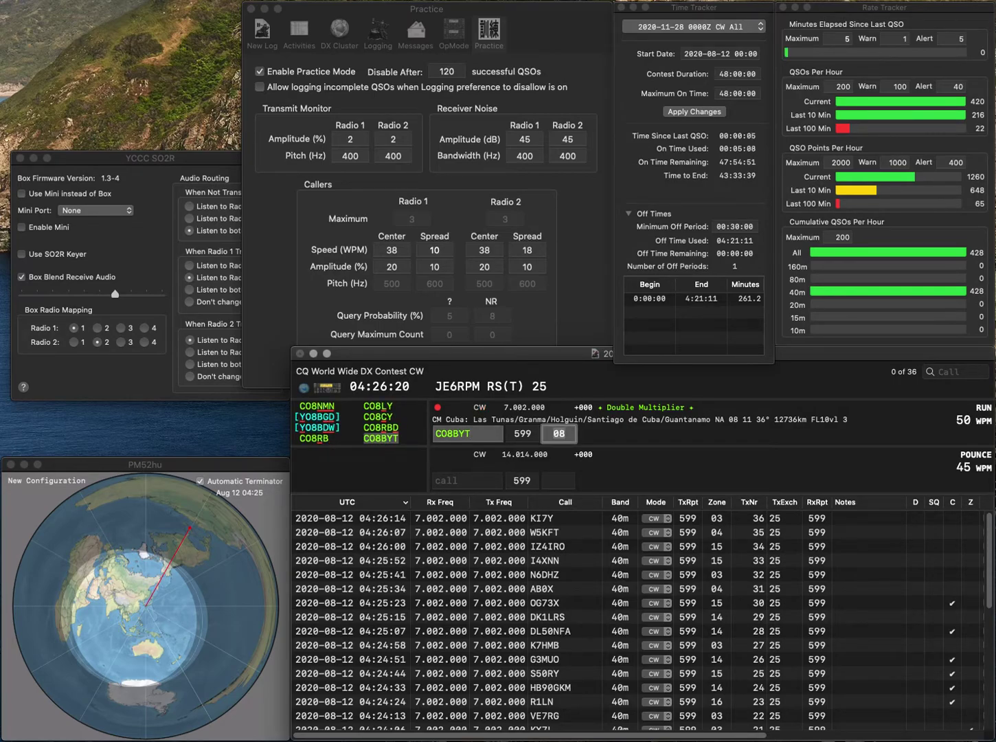
key(Return)
text(KE3L)
key(Return)
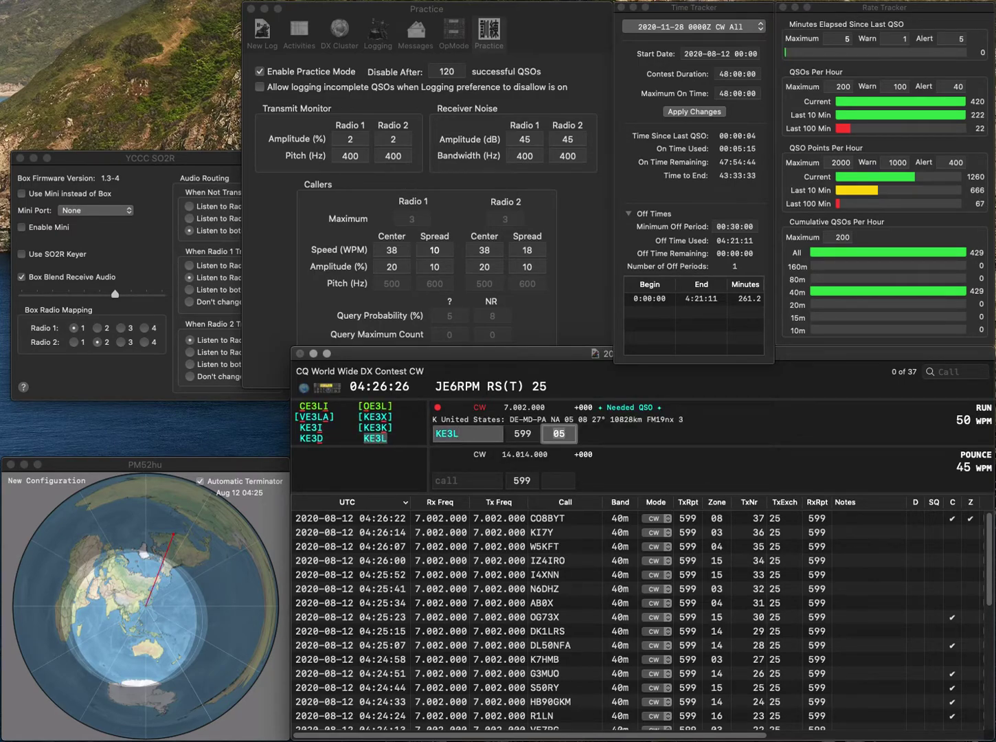
key(Return)
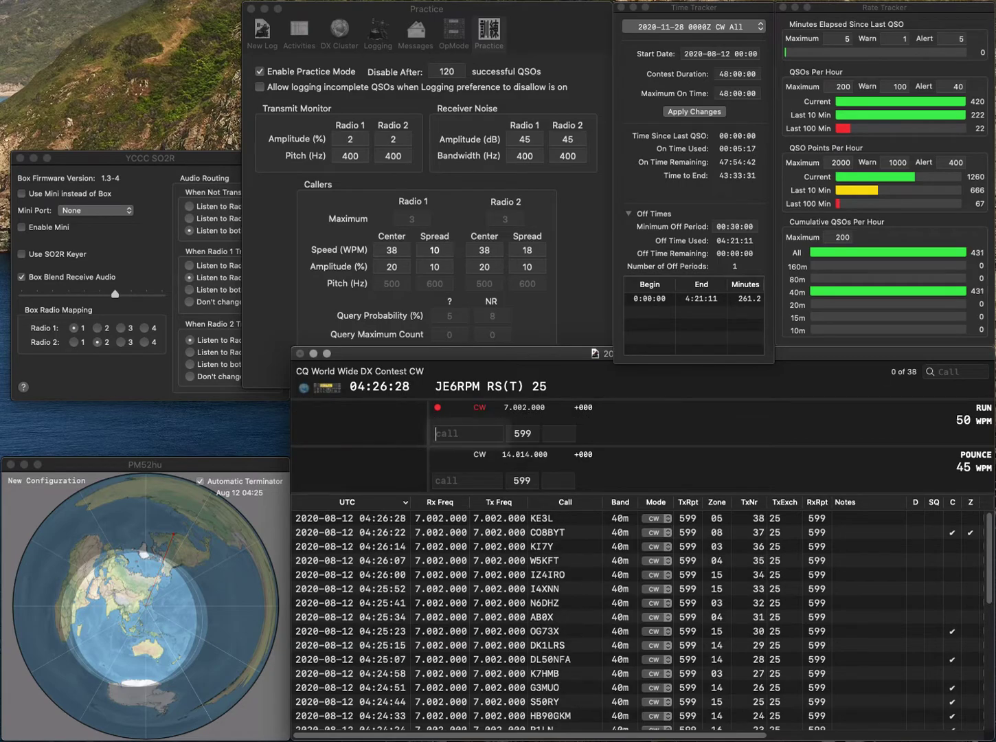
text(W8LYJ)
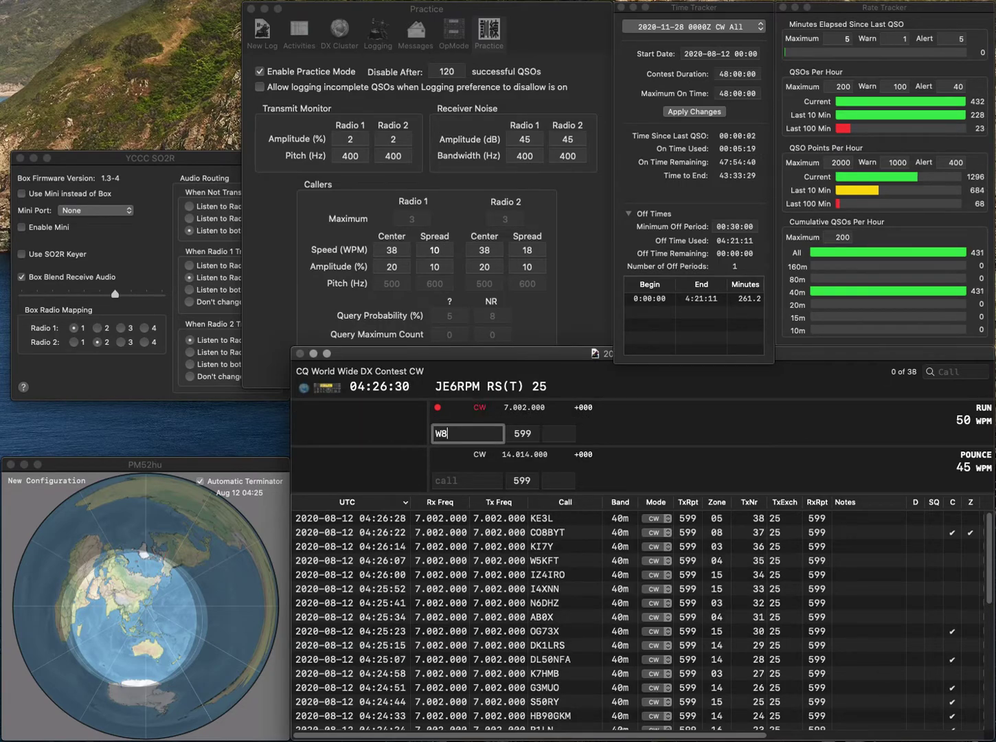
key(Return)
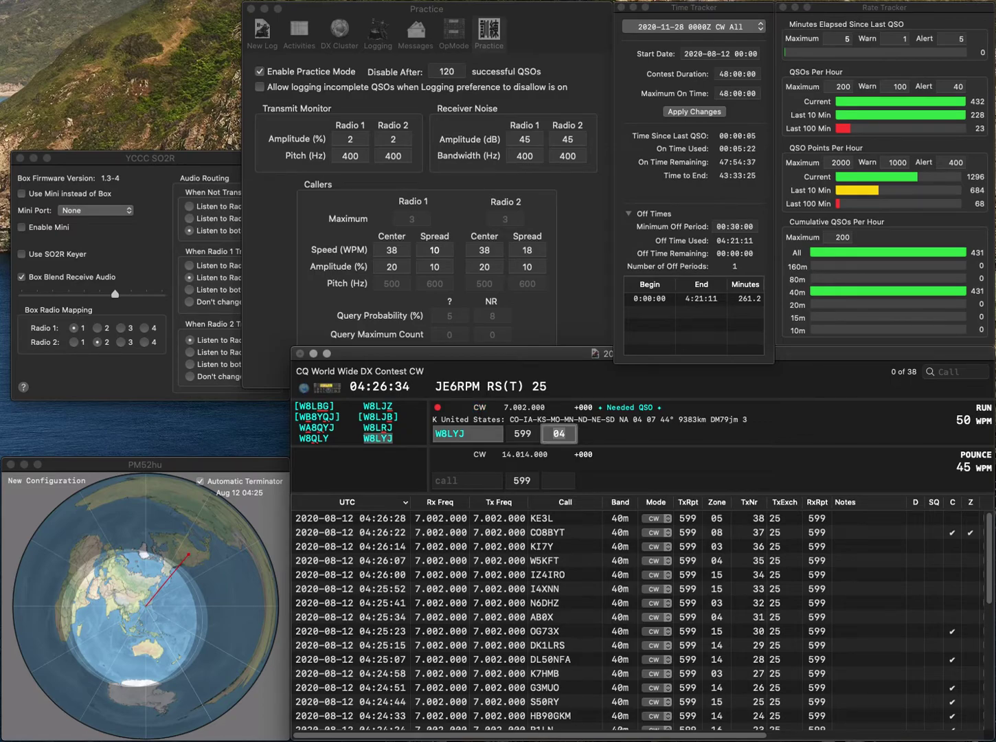
key(Return)
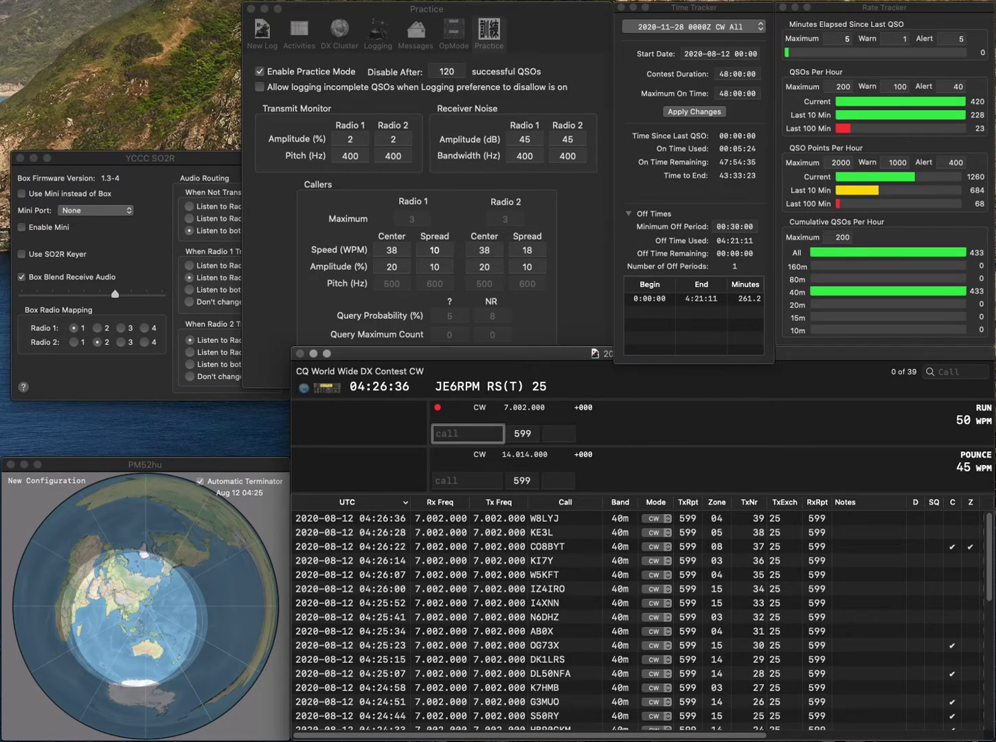
Enter and log the contact with ON8BB in zone 14 on the run radio.
text(0)
text(K)
key(BackSpace)
text(N8BB)
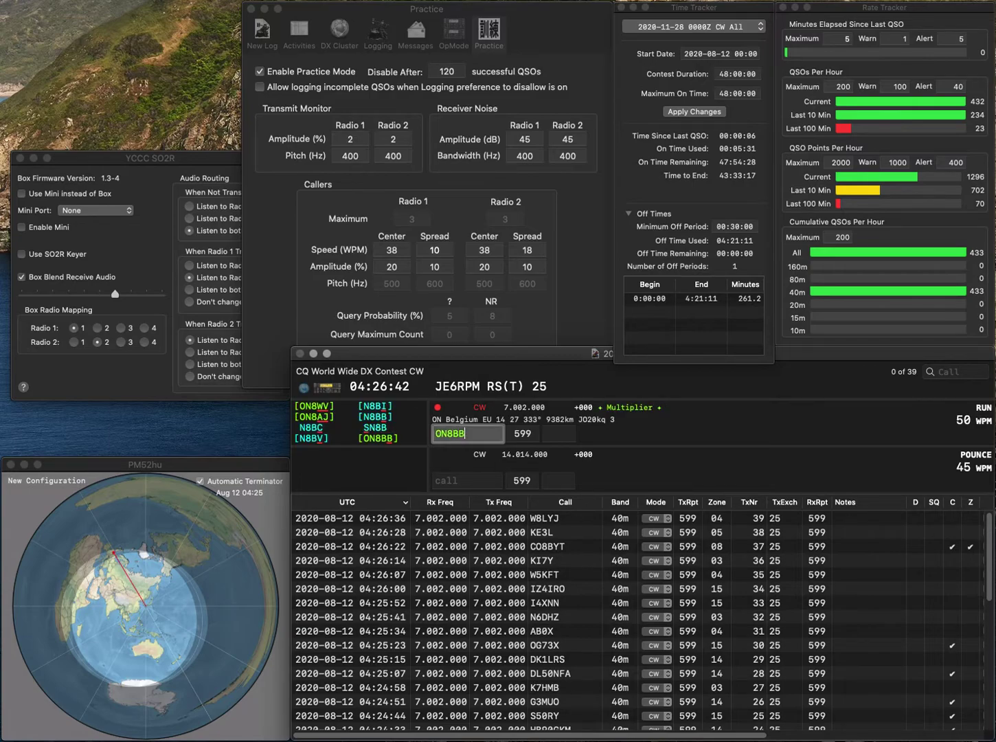
key(Return)
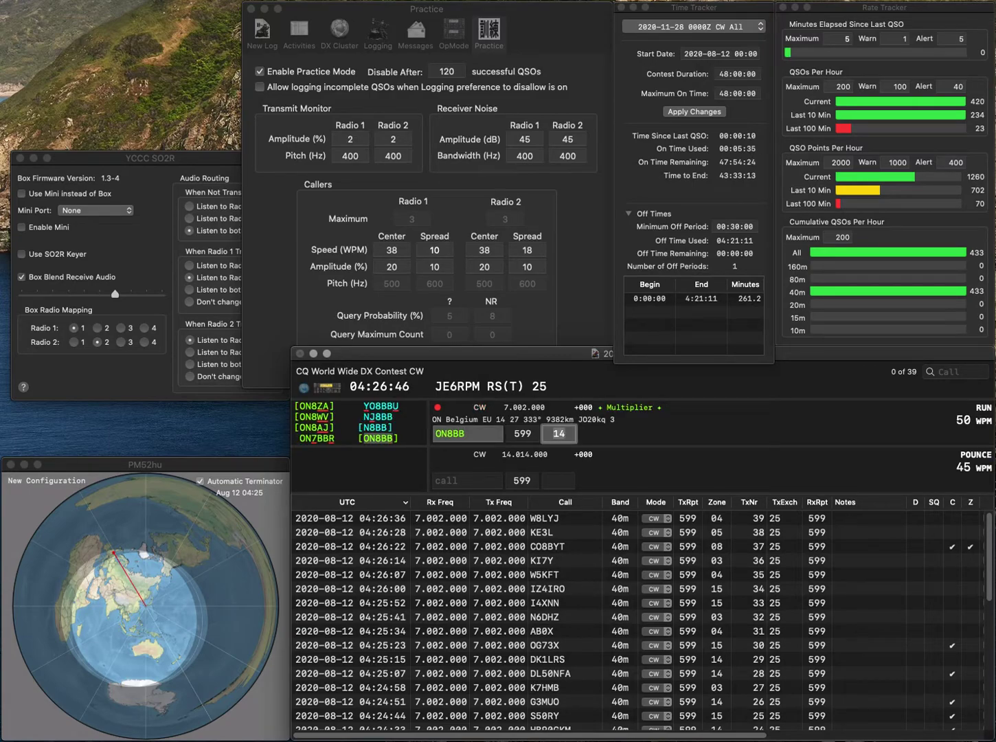
key(Return)
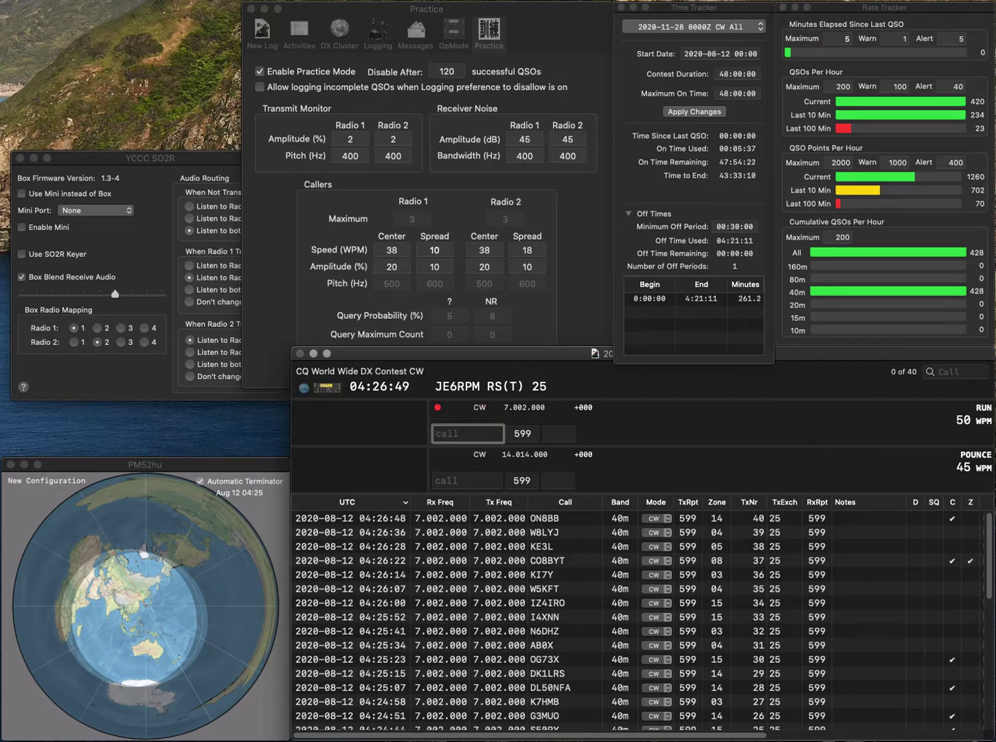
text(WD4ASP)
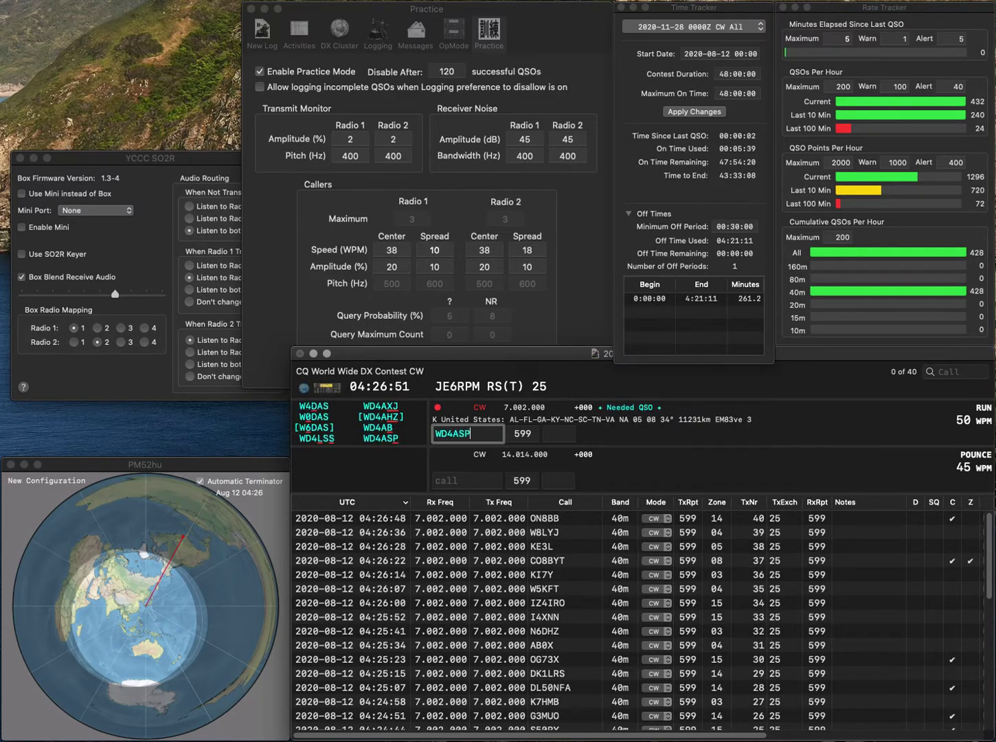
key(Return)
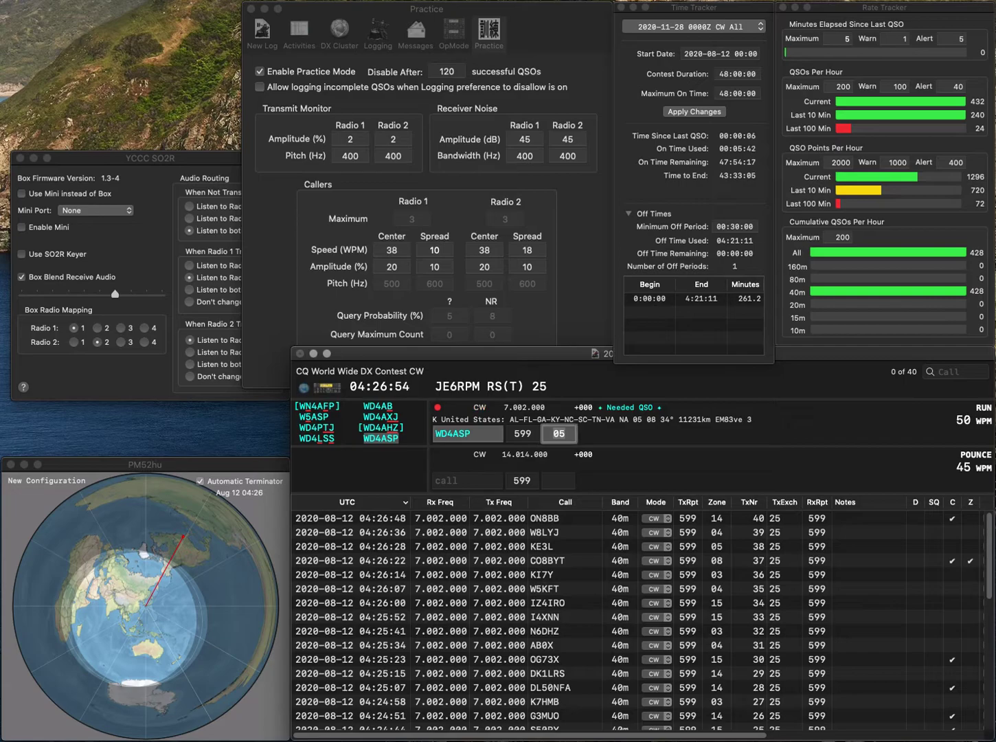
key(Return)
text(N6BHX)
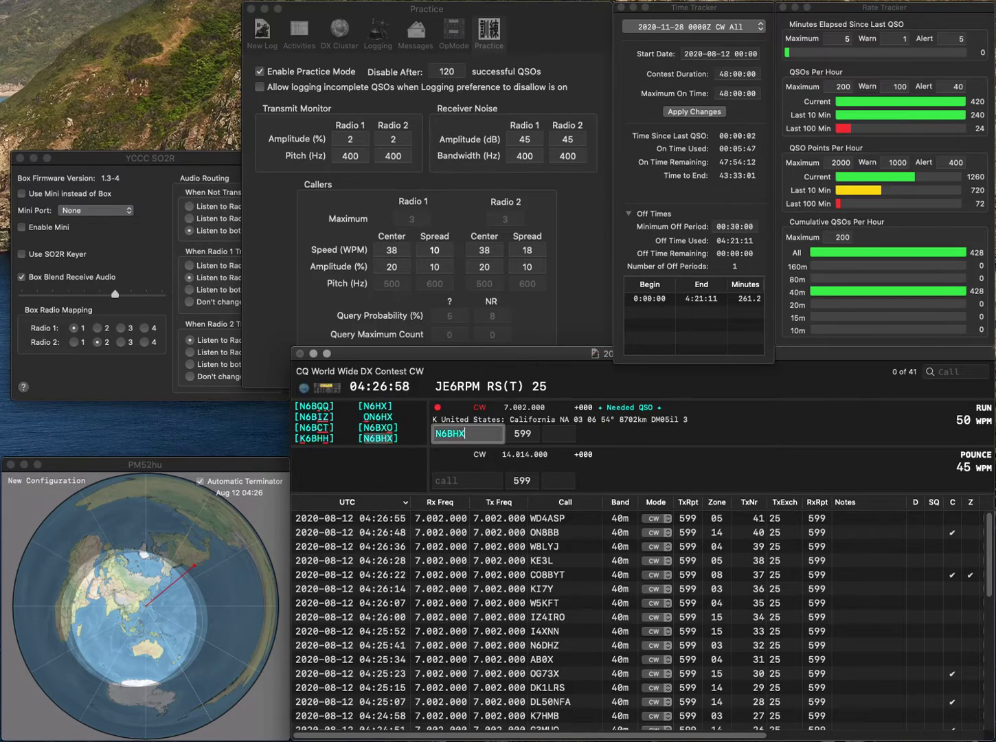
key(Tab)
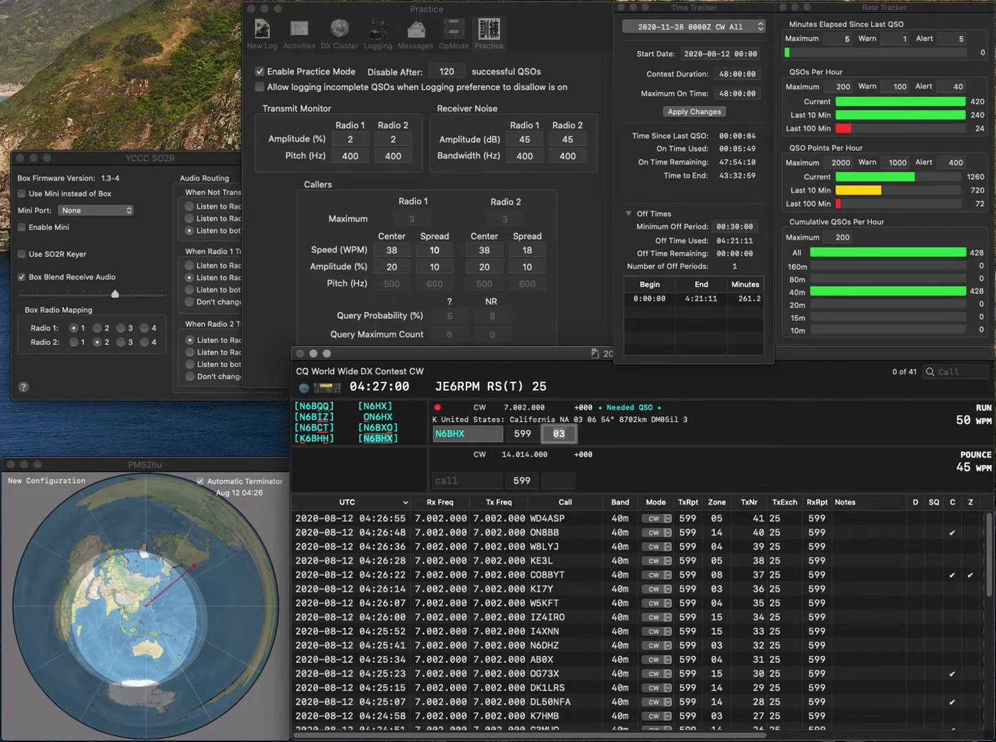
key(Return)
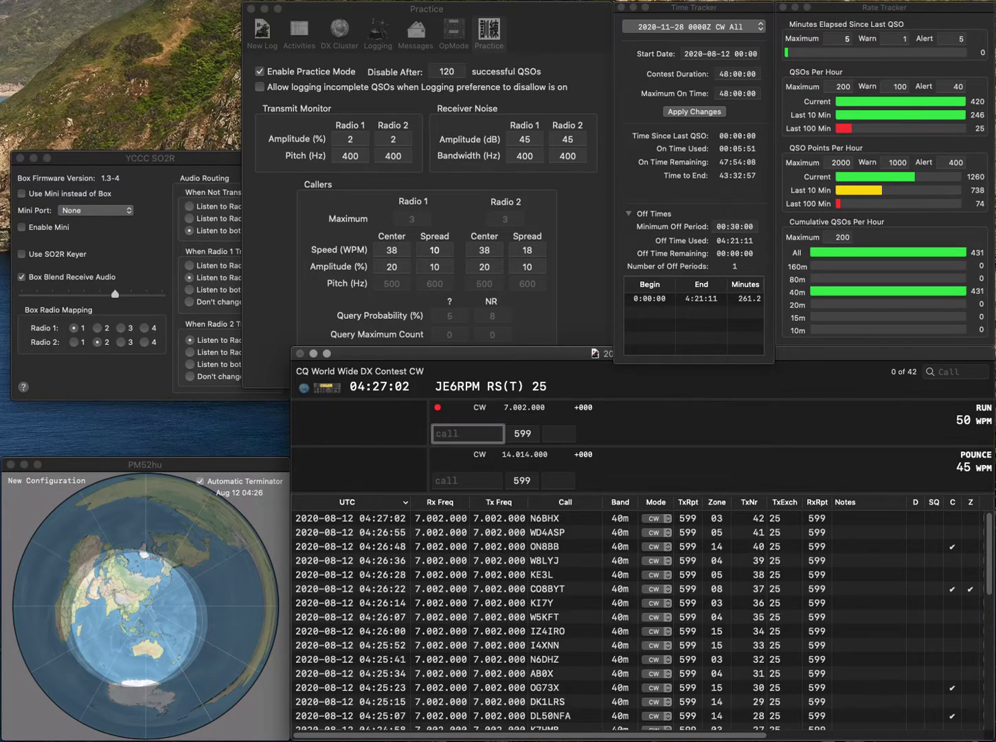
Enter and log the contact with OG30YL in zone 15 on the run radio.
text(OG3)
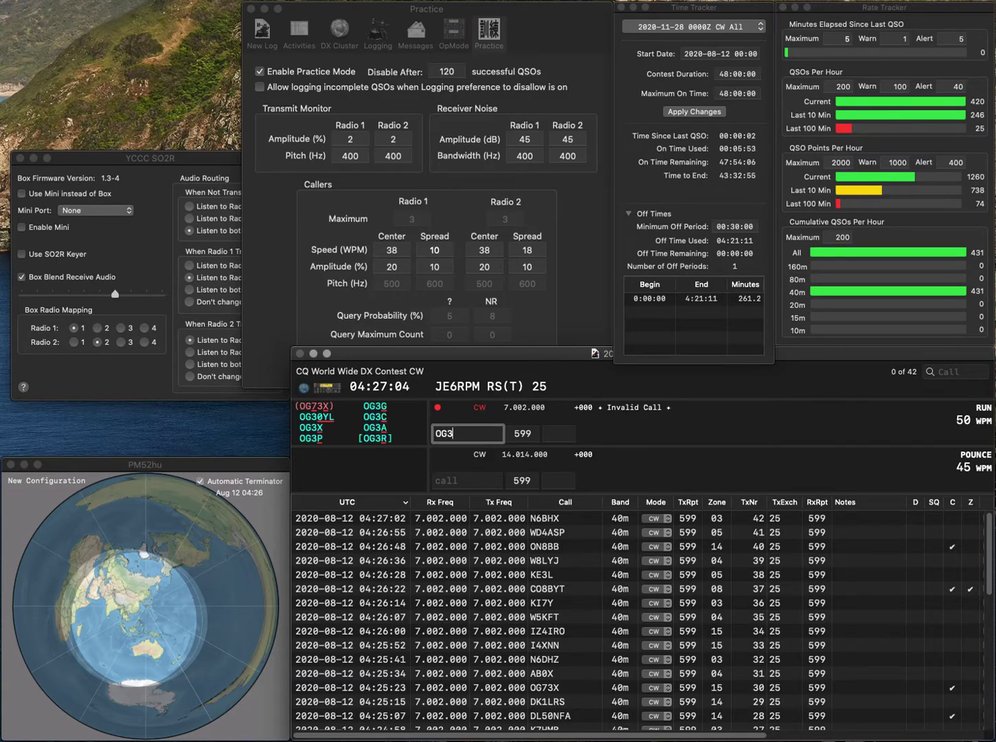
text(0YL)
key(space)
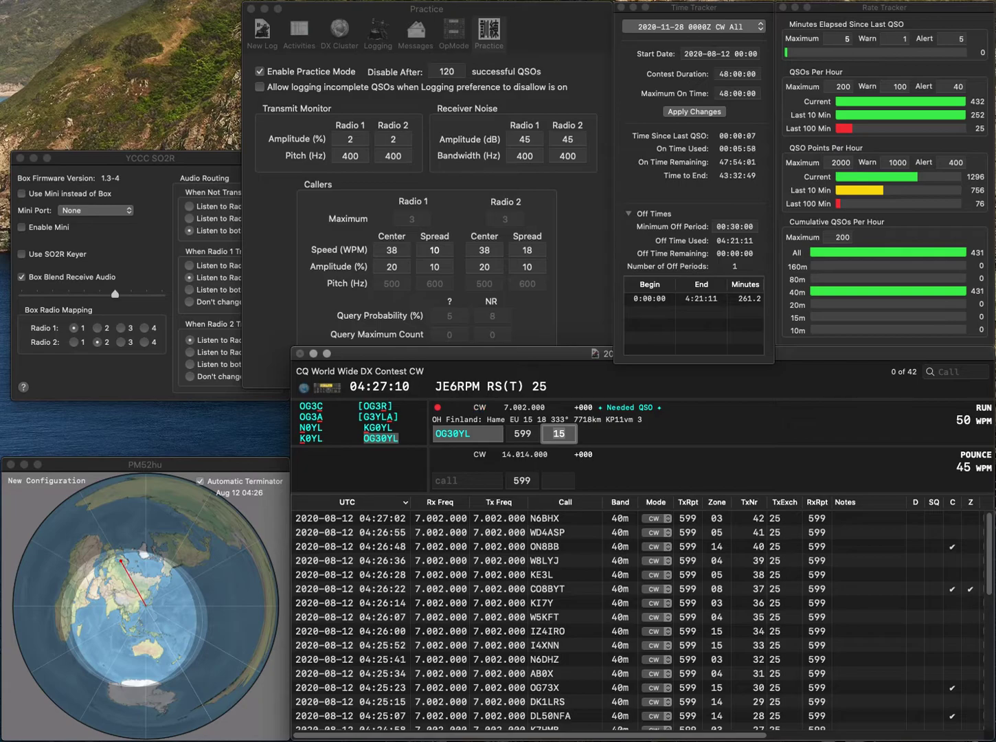
key(Return)
text(JE)
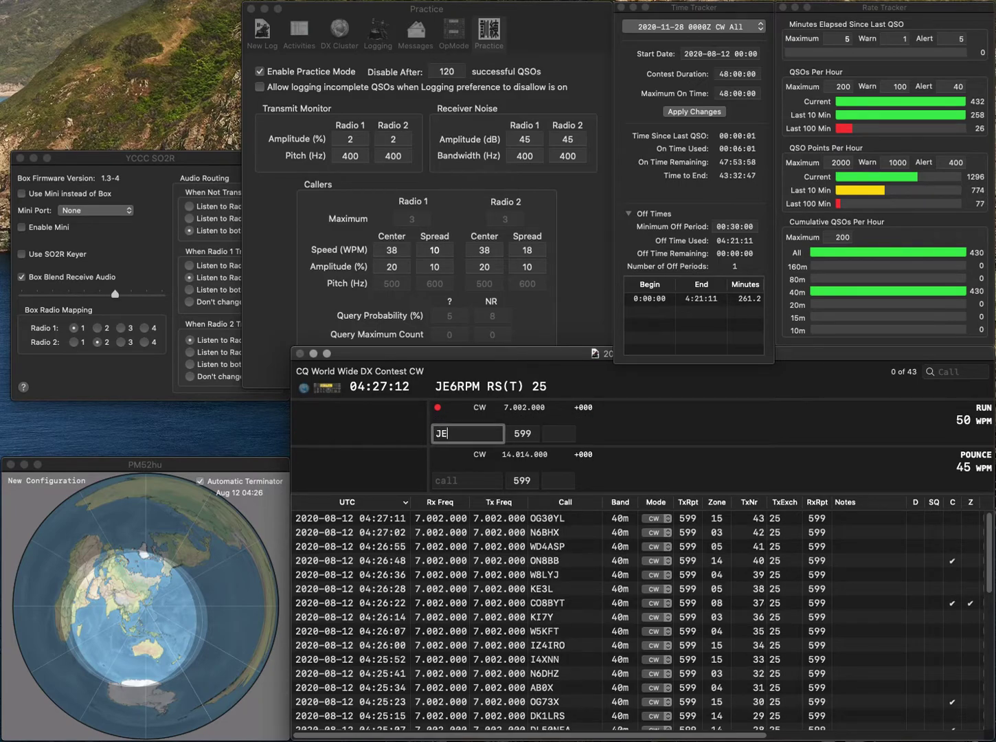
text(8CKP)
key(BackSpace)
key(BackSpace)
text(CL)
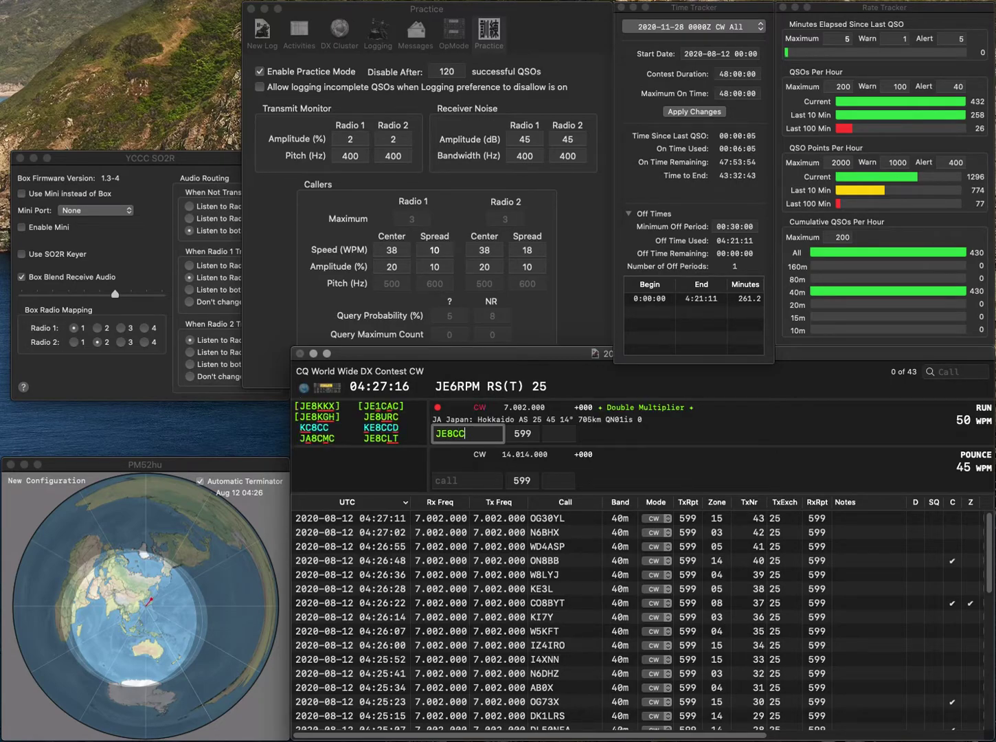
key(BackSpace)
key(BackSpace)
text(LT)
key(Return)
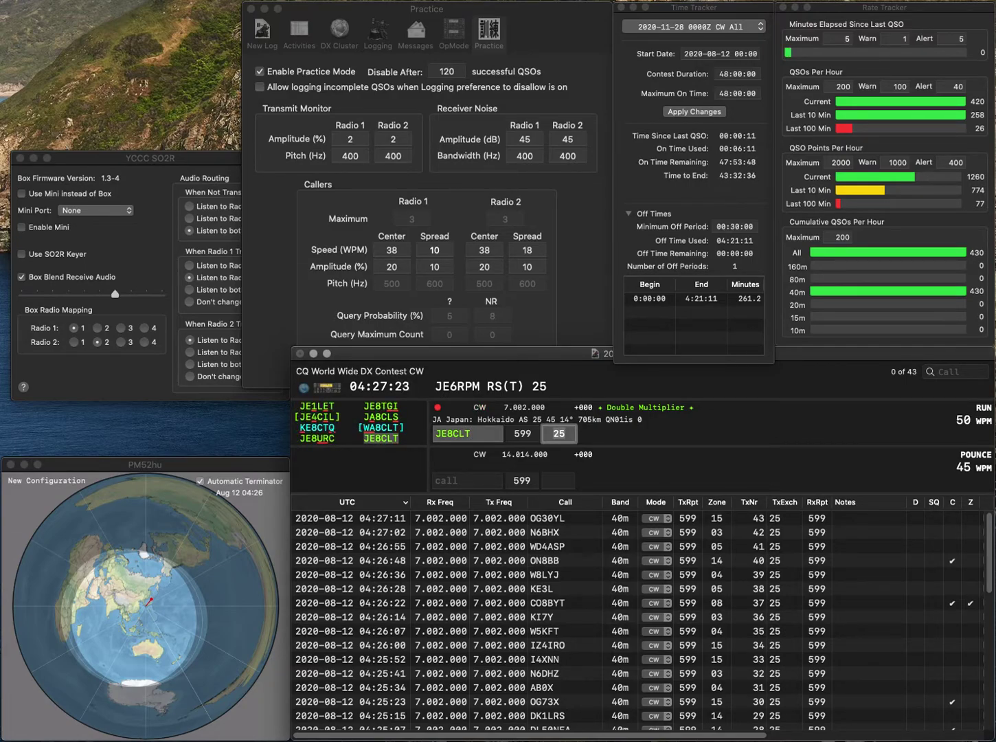
key(Return)
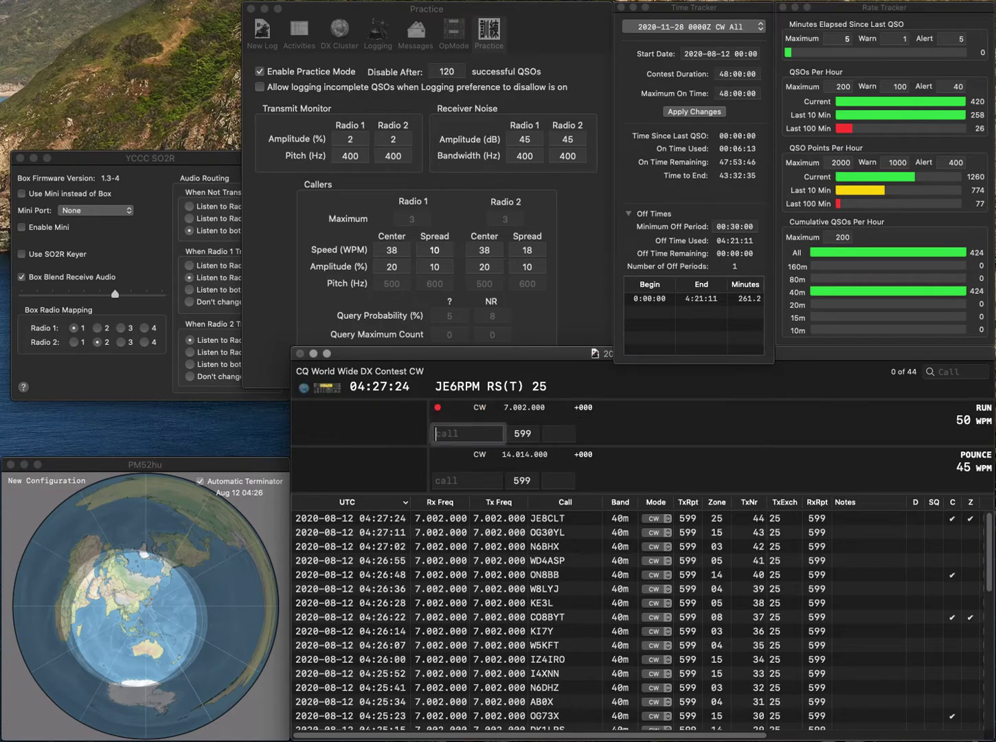
text(K9VSW)
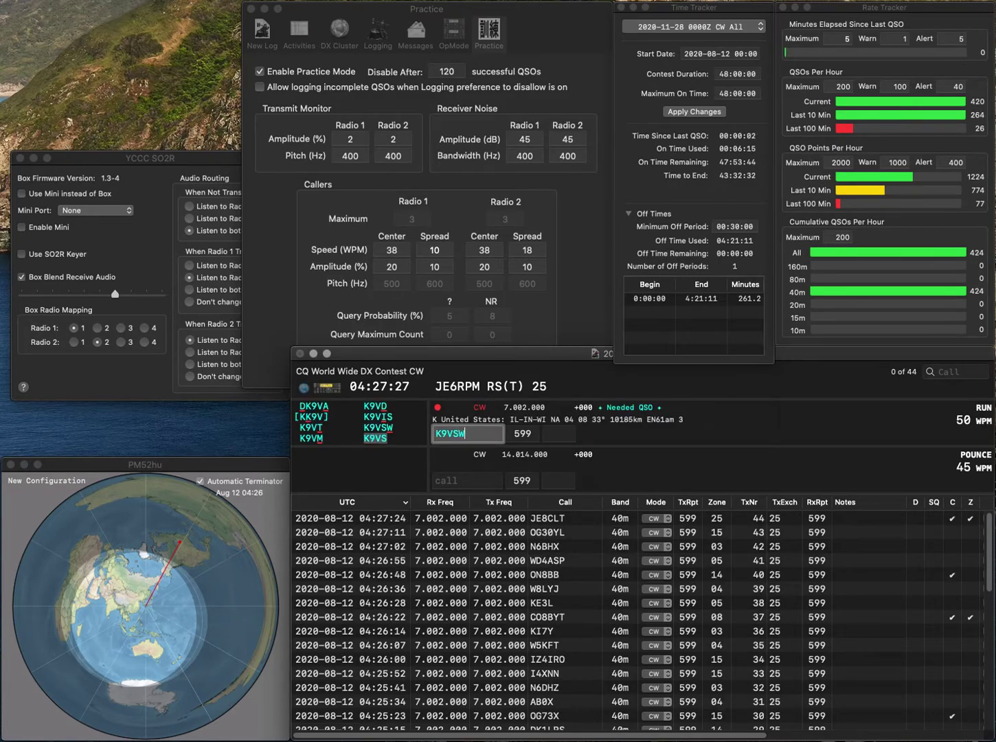
key(Tab)
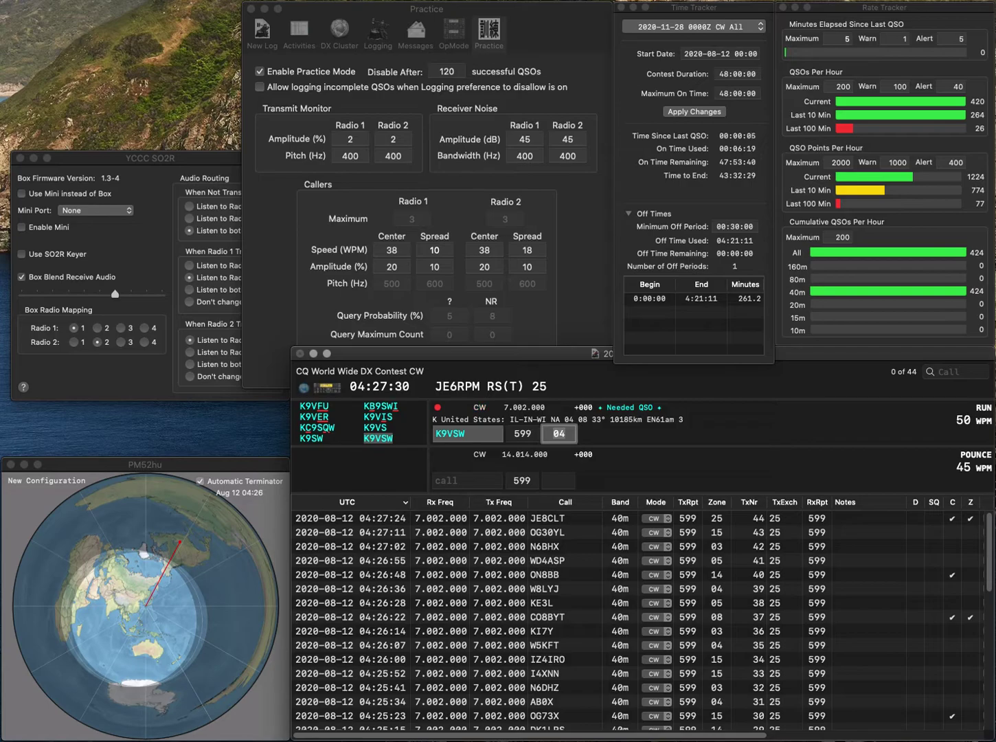
key(Return)
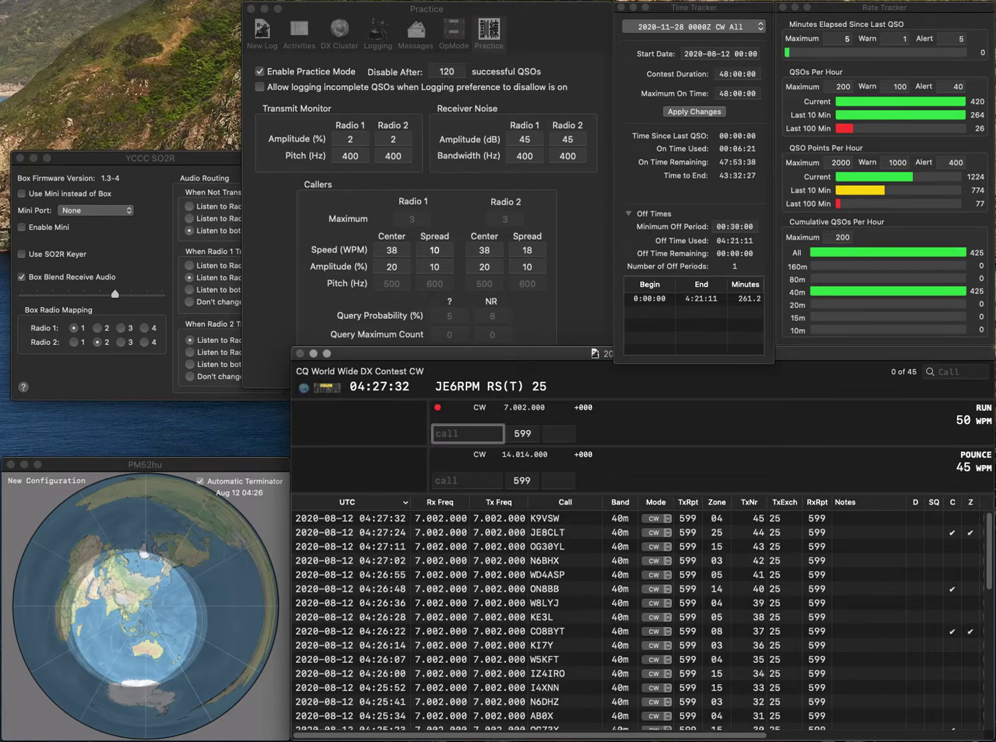
text(KA9K)
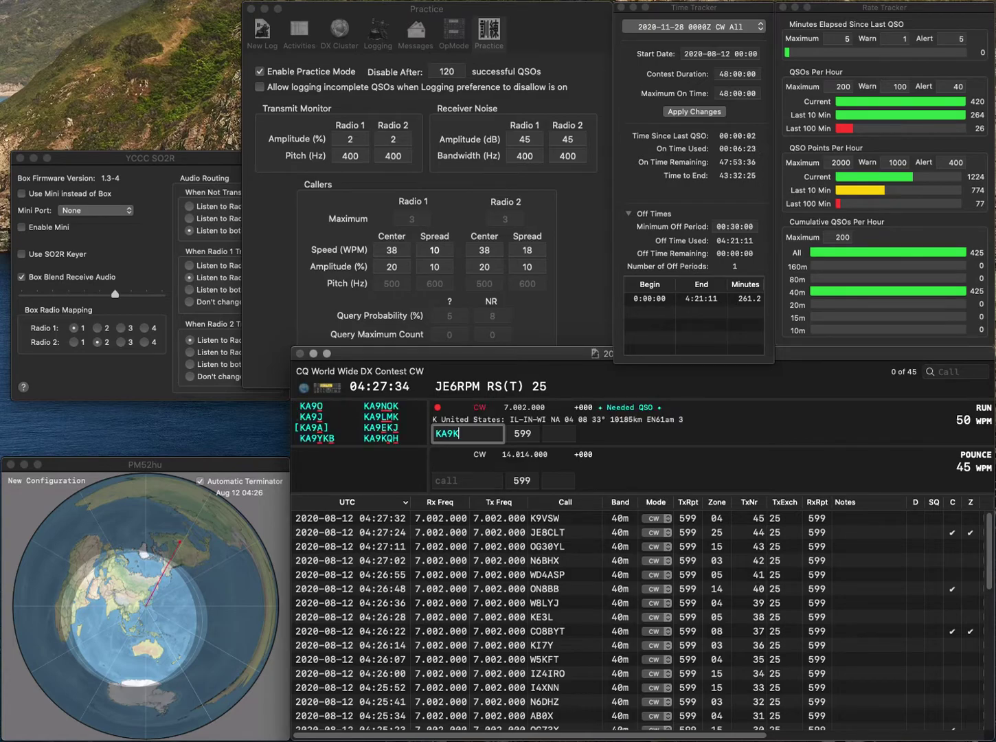
text(QH)
key(space)
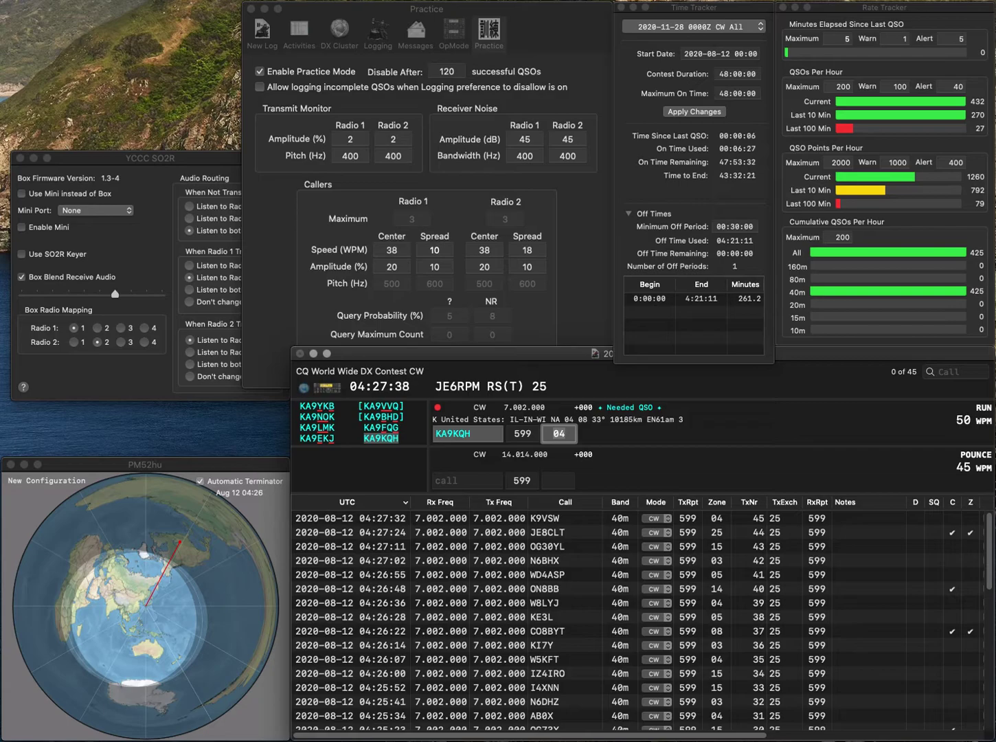
key(Return)
text(KD7RM)
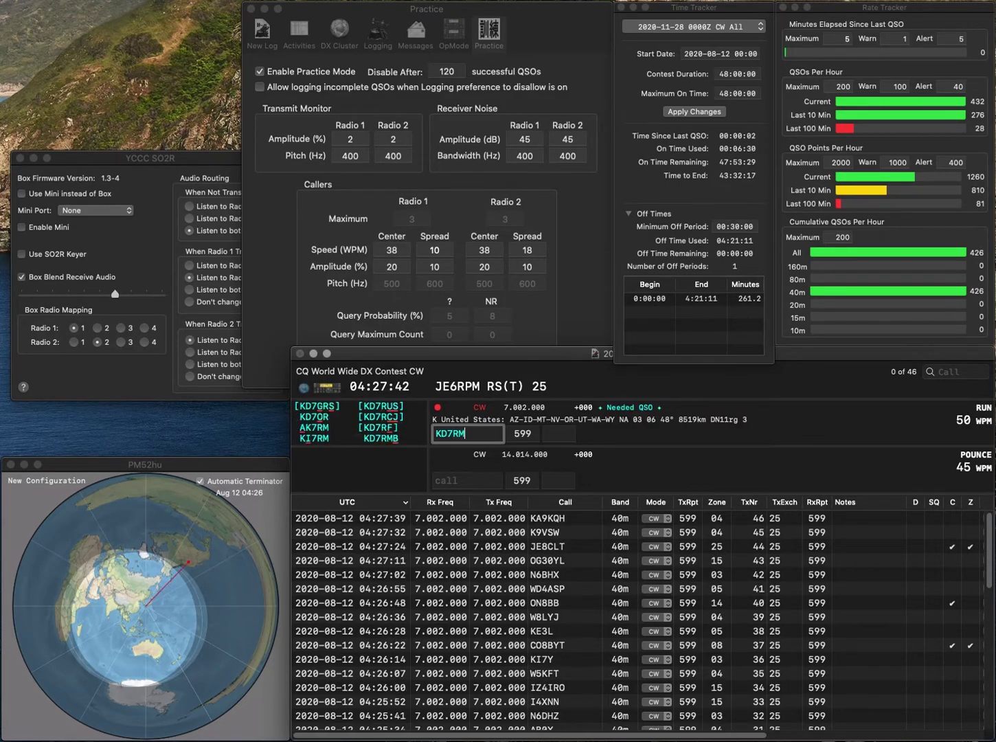
text(B)
key(Return)
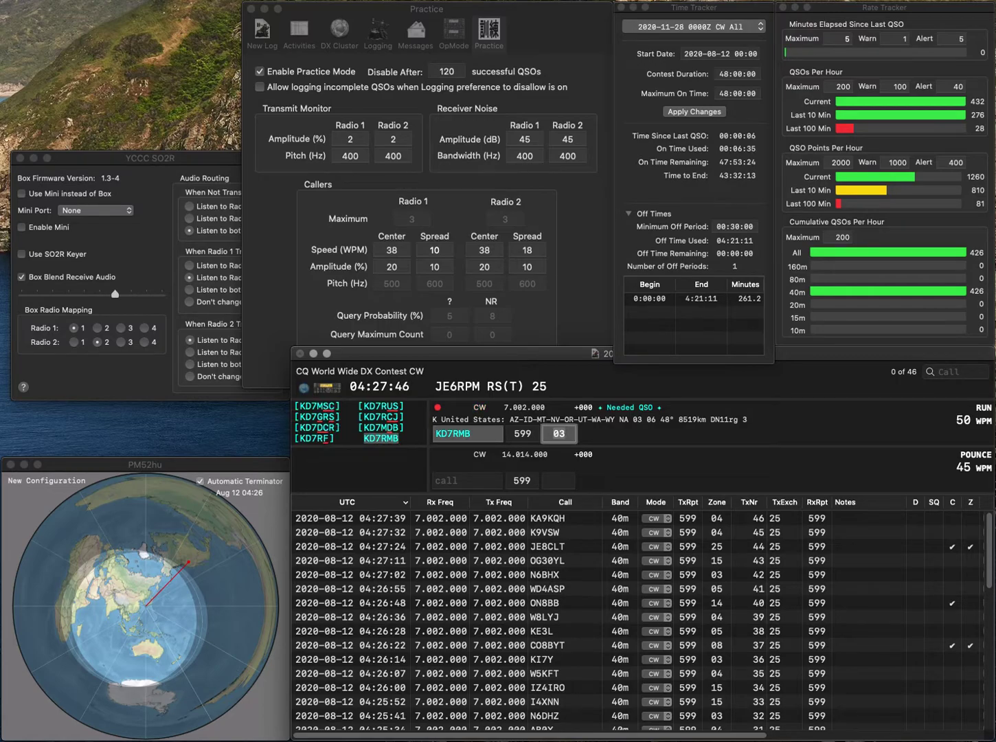
key(Return)
text(KQ2M)
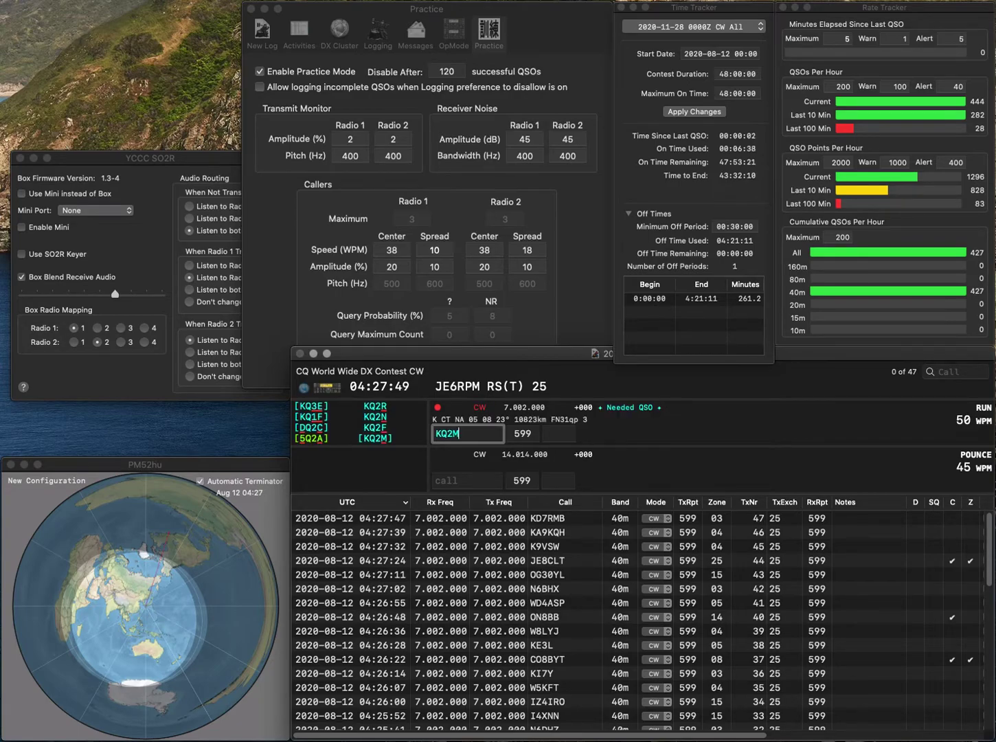
key(space)
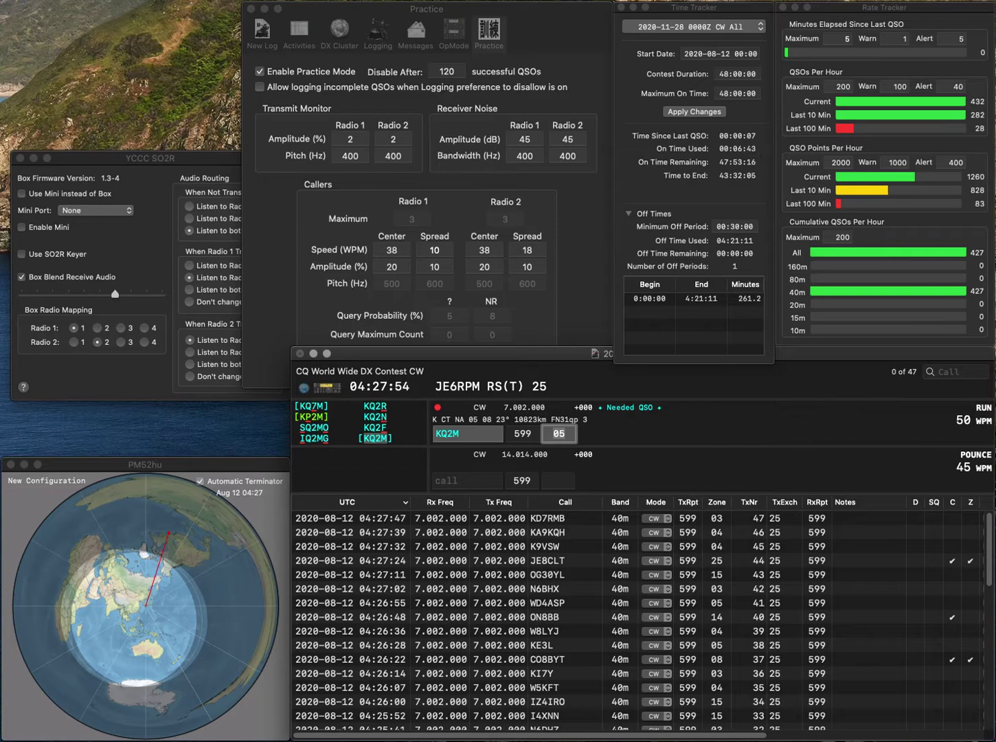
key(Return)
text(W2MEB)
key(Tab)
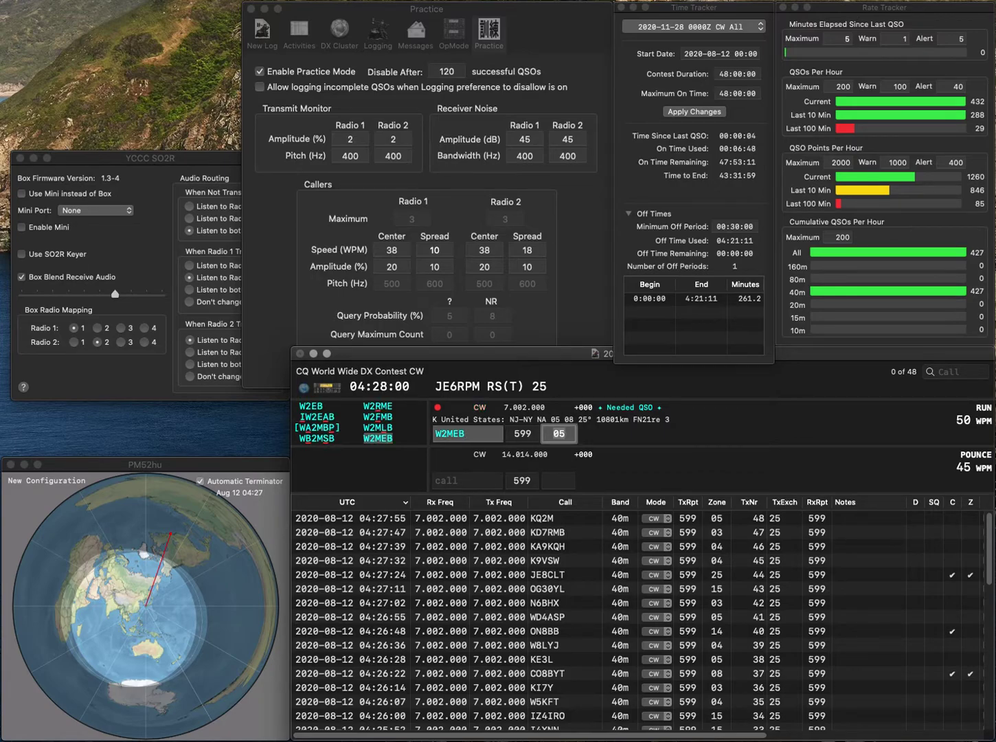
key(Return)
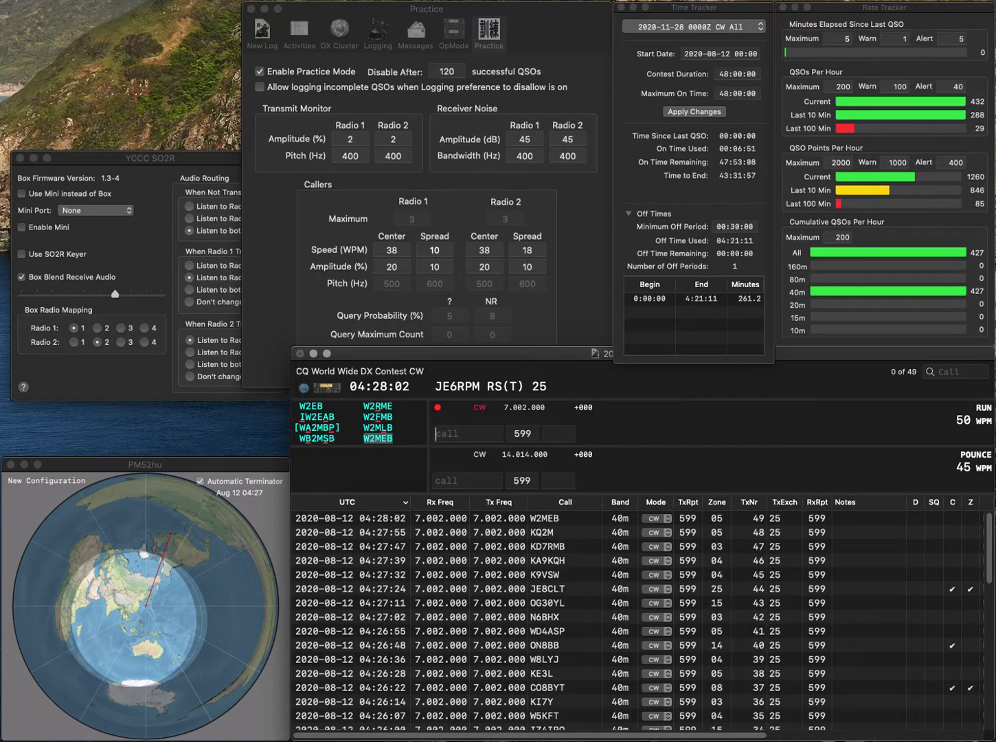
text(KK)
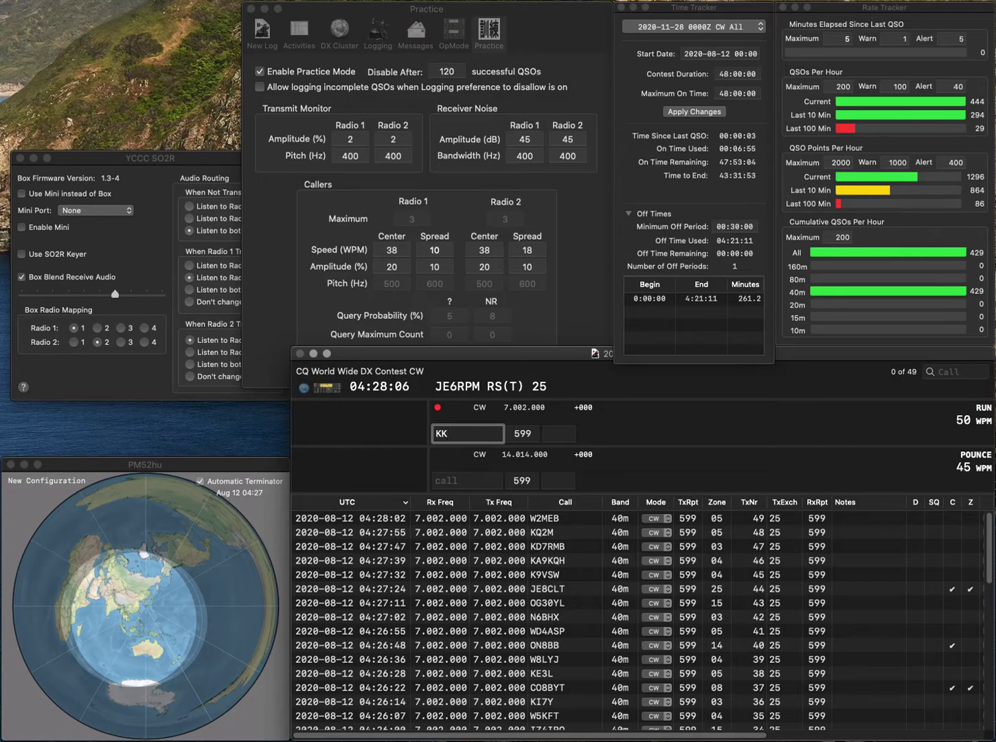
text(5NCU)
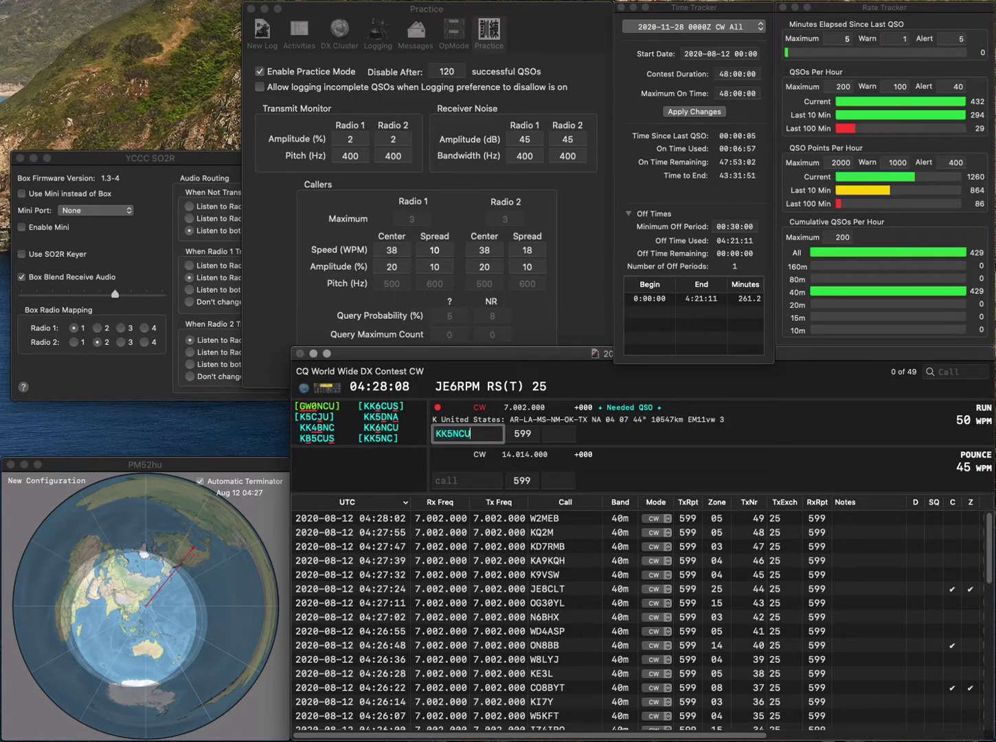
key(Left)
key(Left)
key(Left)
key(BackSpace)
text(6)
key(space)
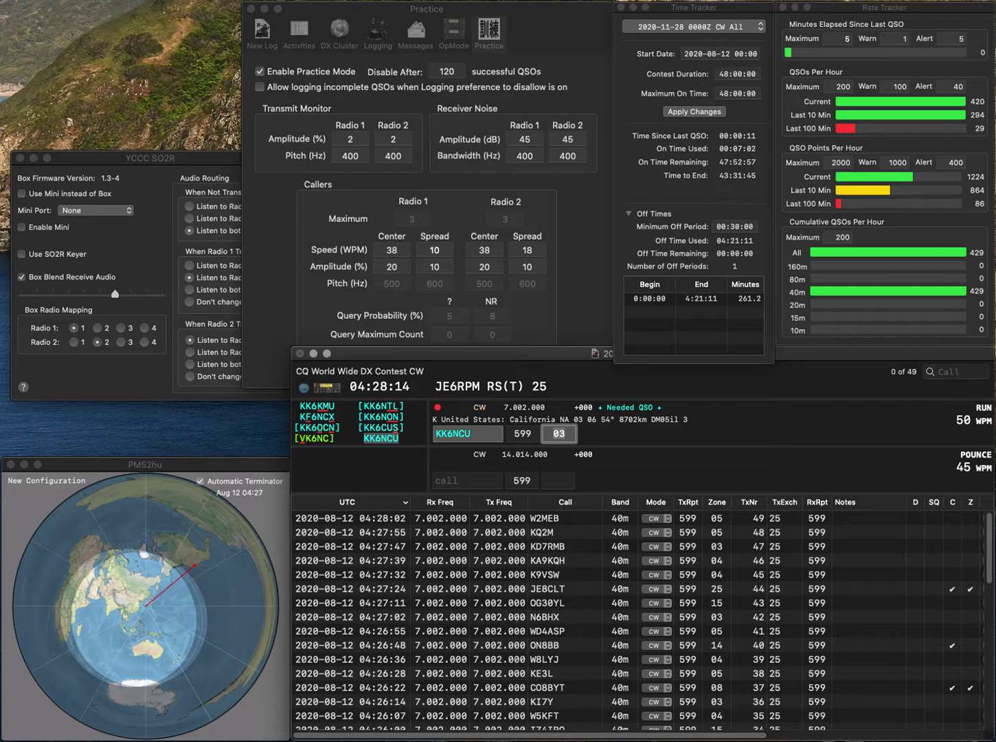
key(Return)
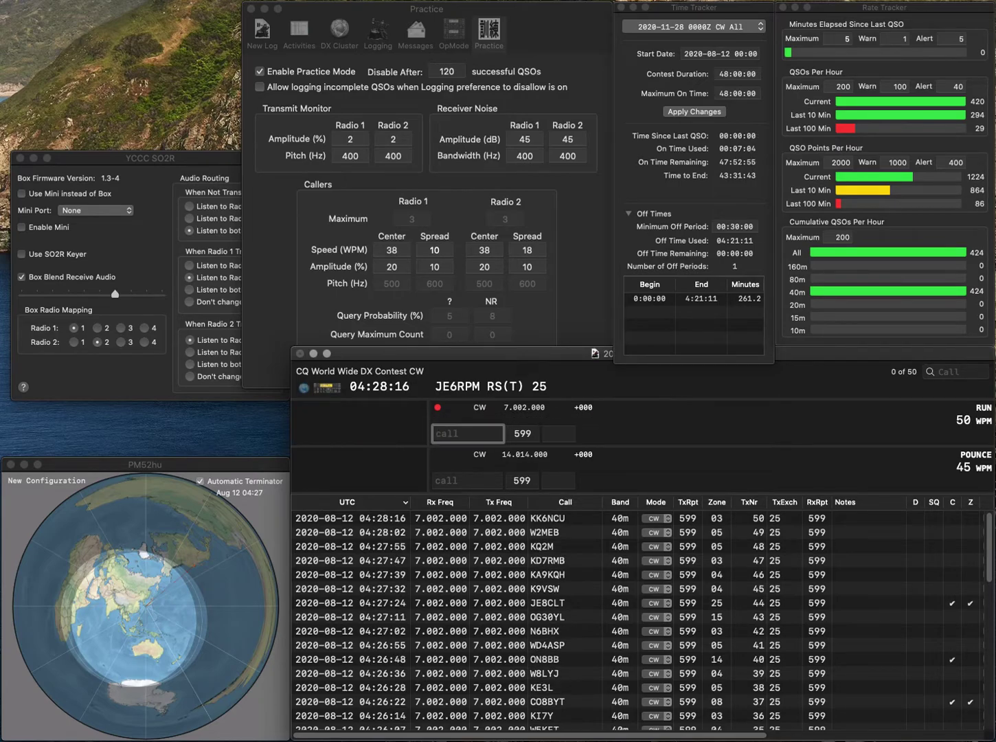
text(PC5Q)
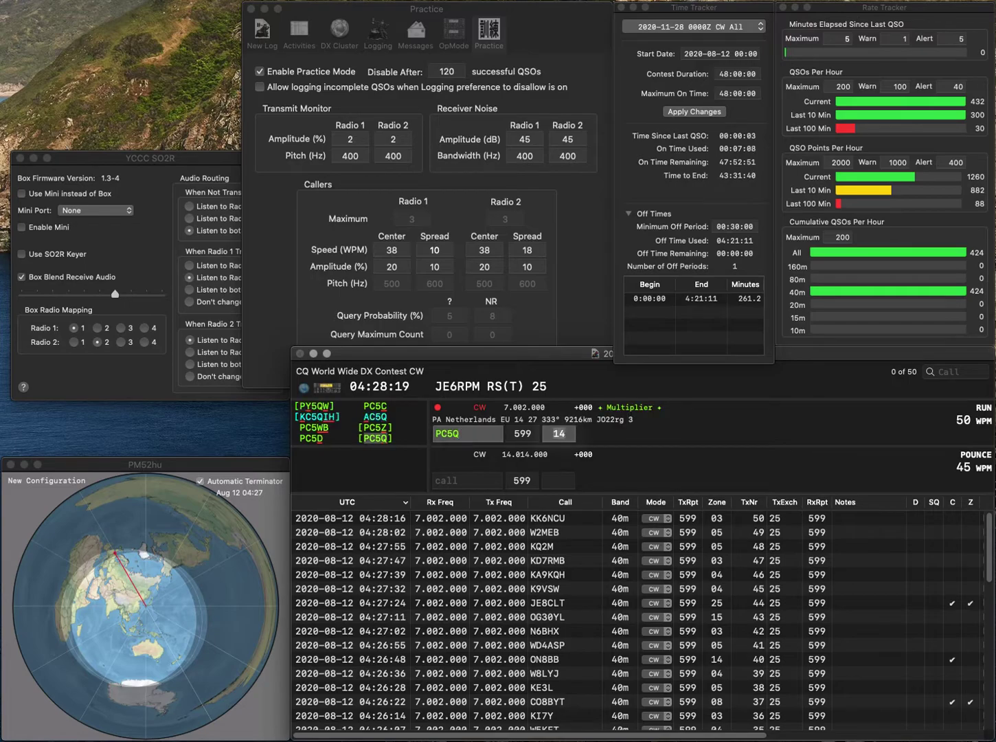
key(Tab)
key(Return)
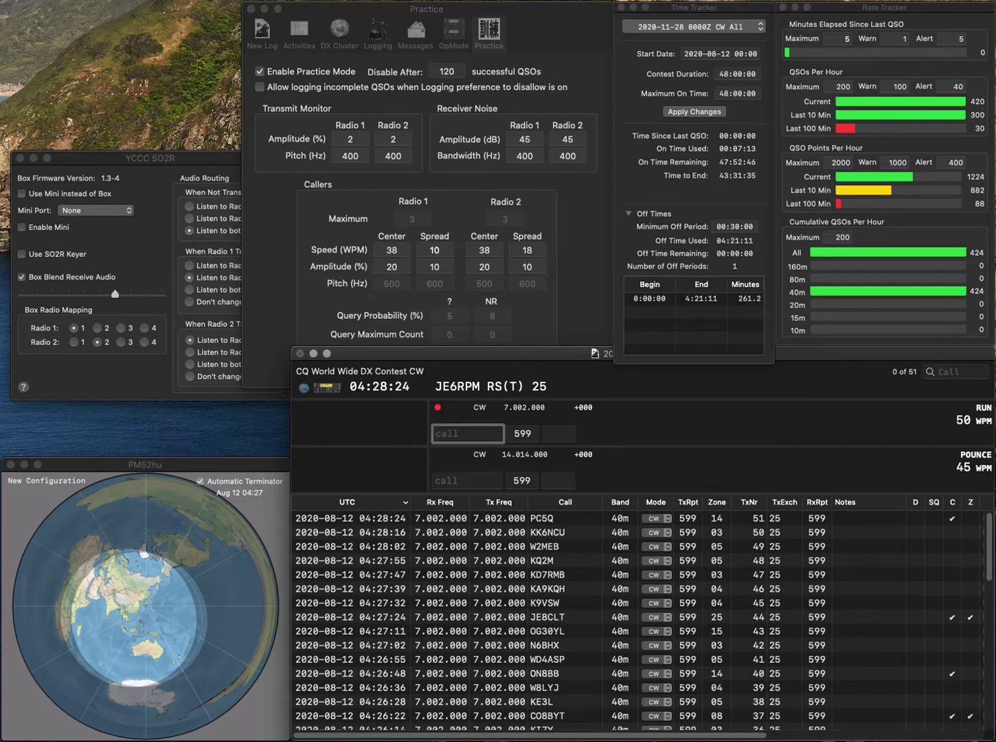
text(CX5F)
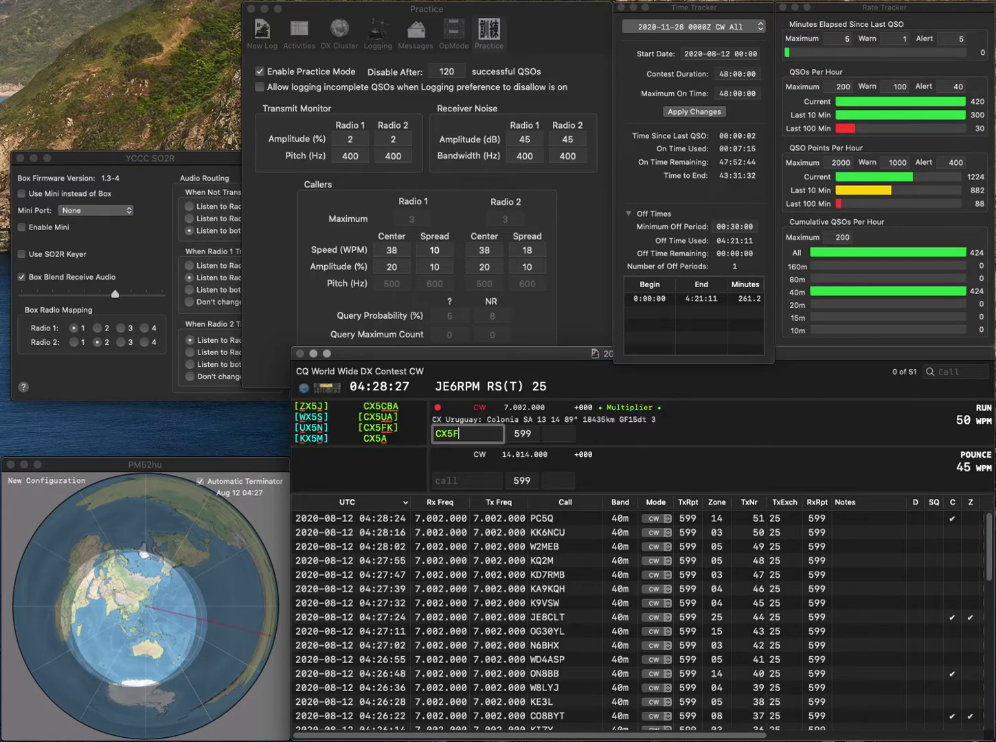
text(K)
key(Return)
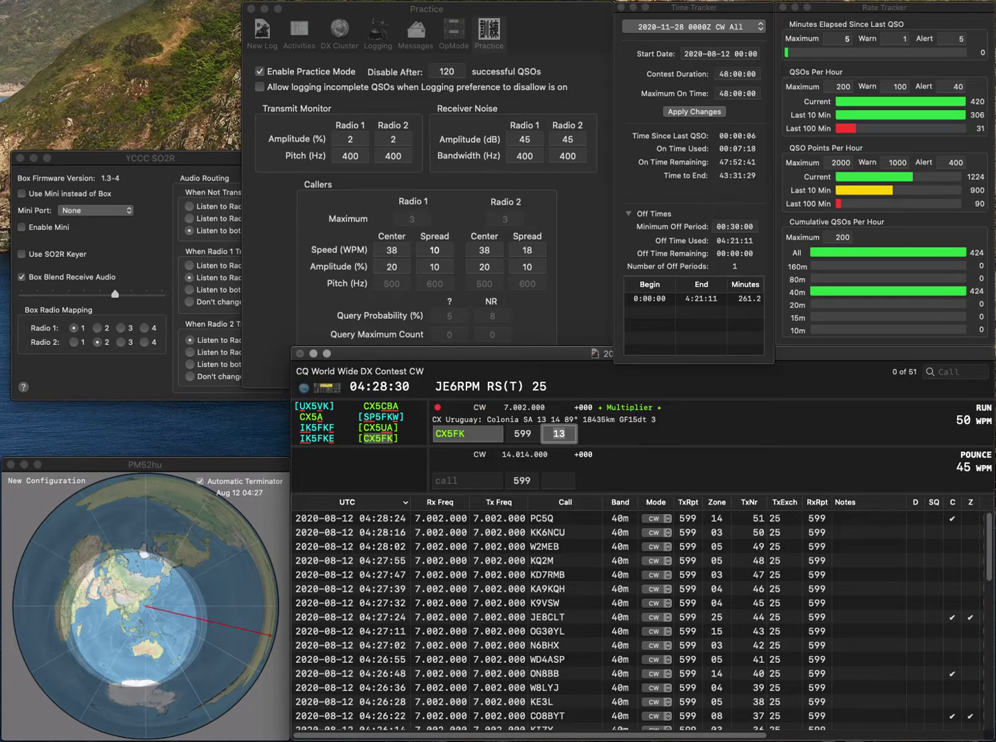
key(Return)
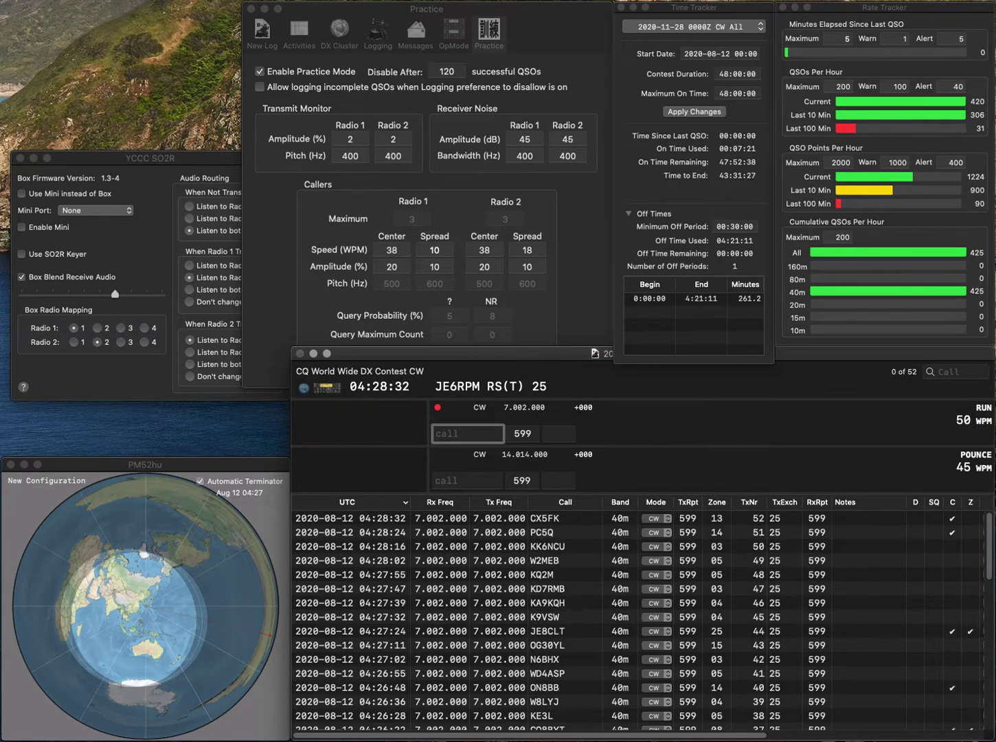
text(OZ8PG)
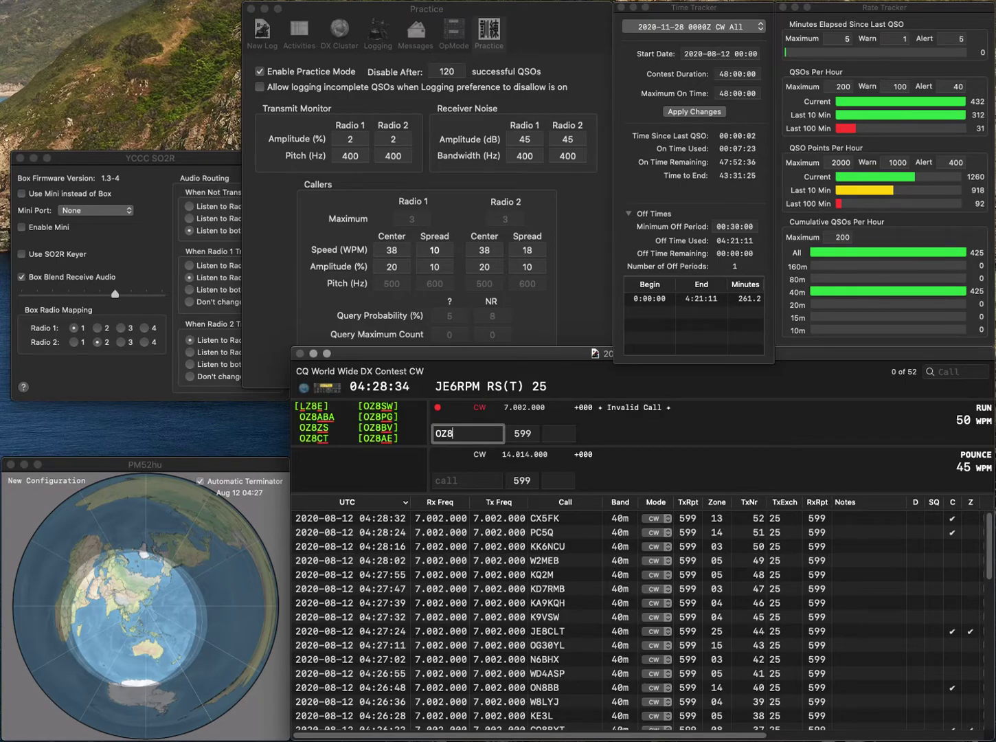
key(Return)
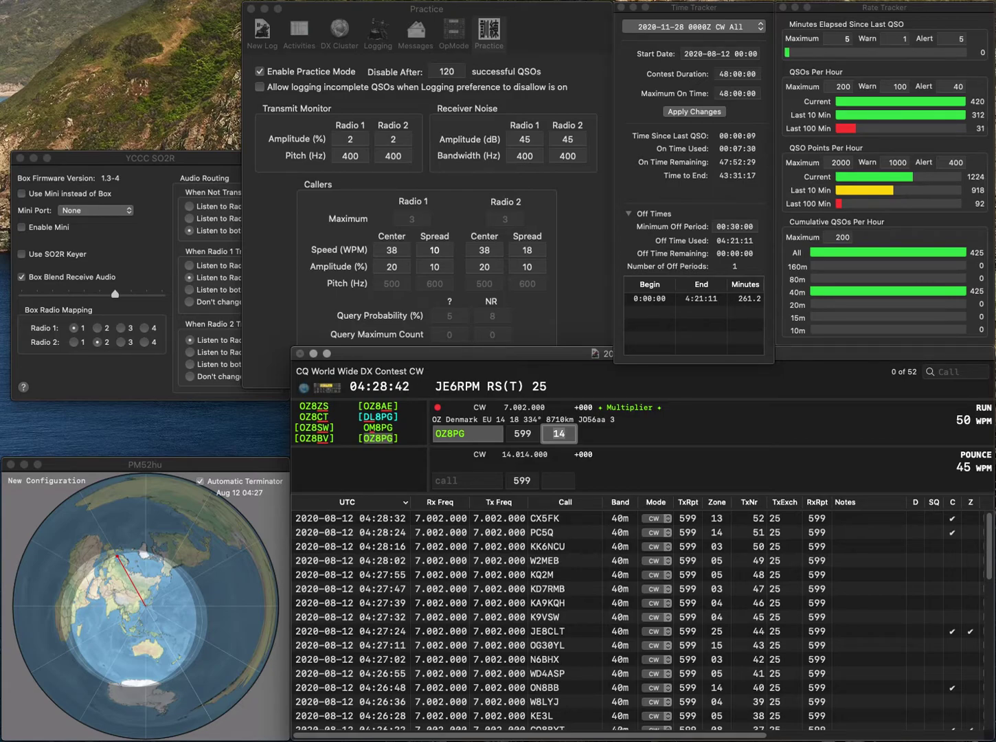
key(Return)
text(K000)
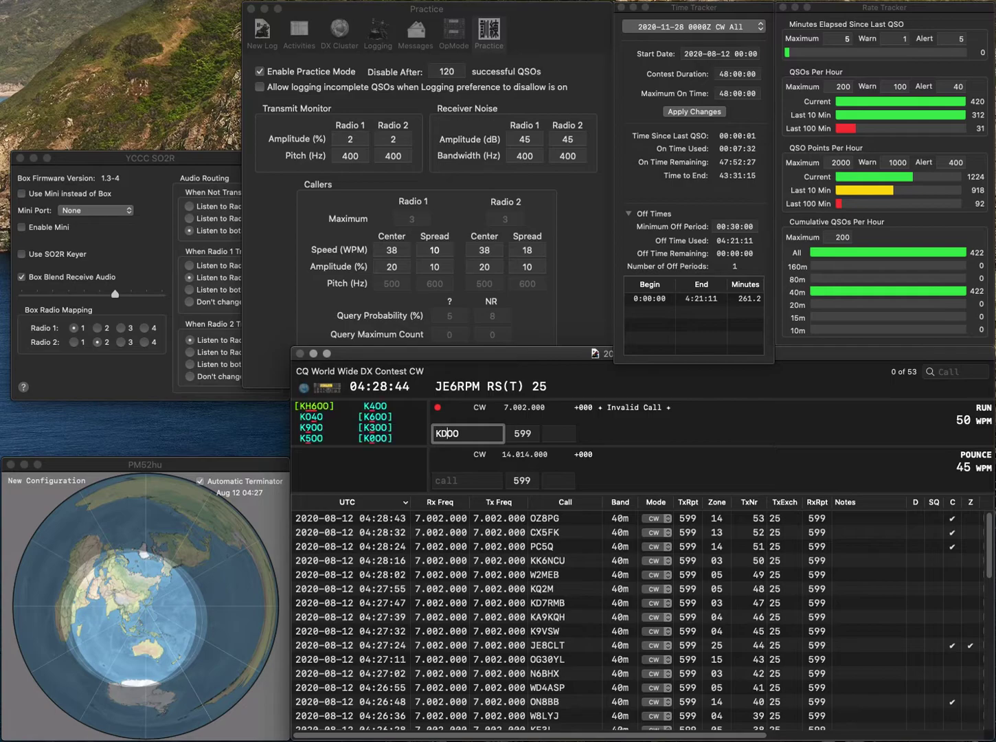
text(D7Q)
key(Tab)
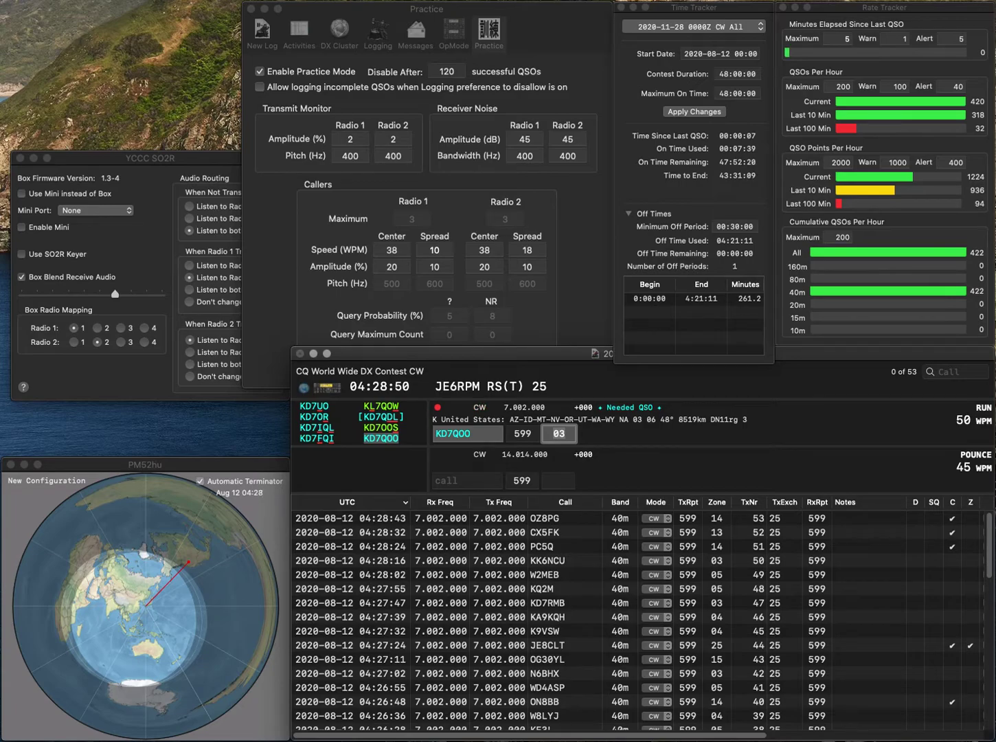
key(Return)
text(I1WQR)
key(Return)
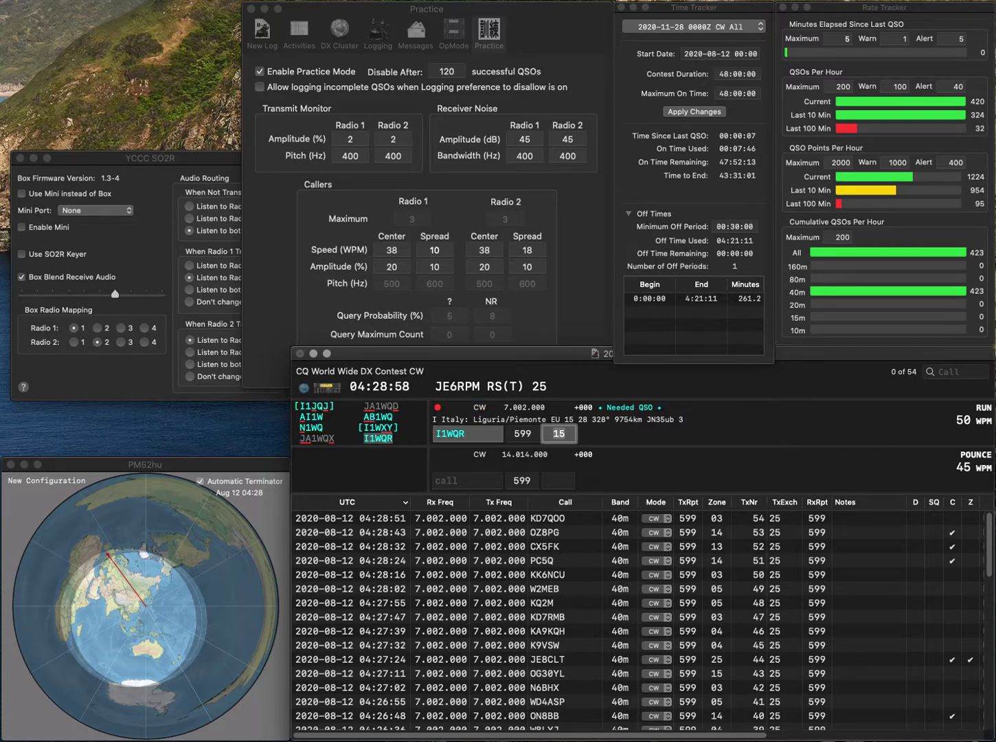
key(Return)
text(VE3)
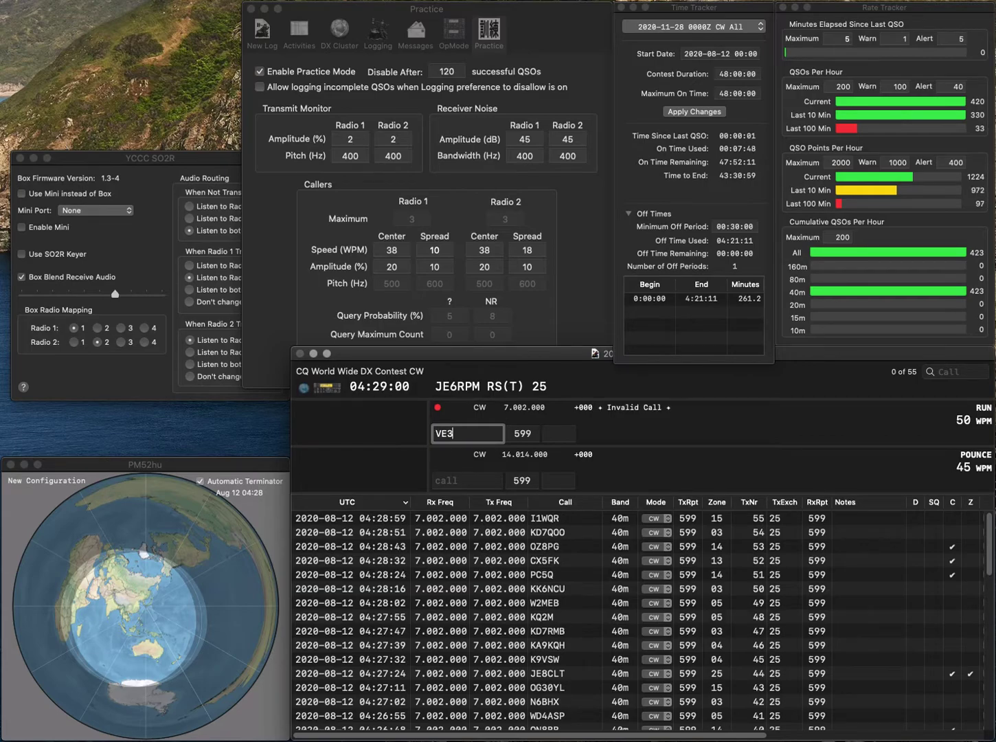
text(SMA)
key(Return)
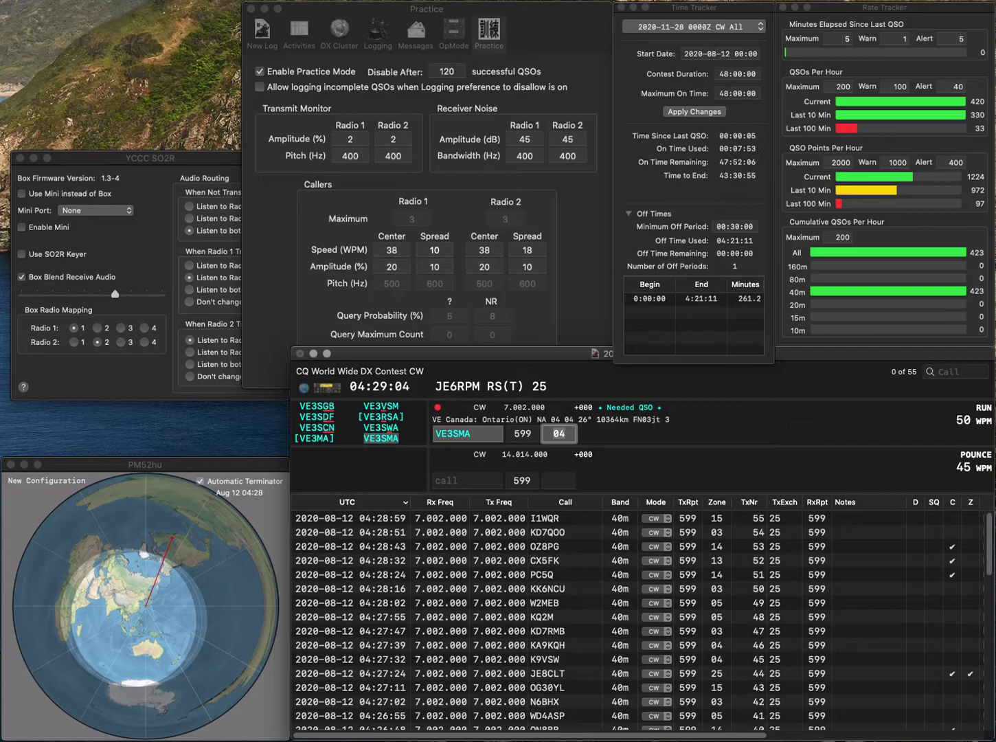
key(Return)
text(K1LDO)
key(Return)
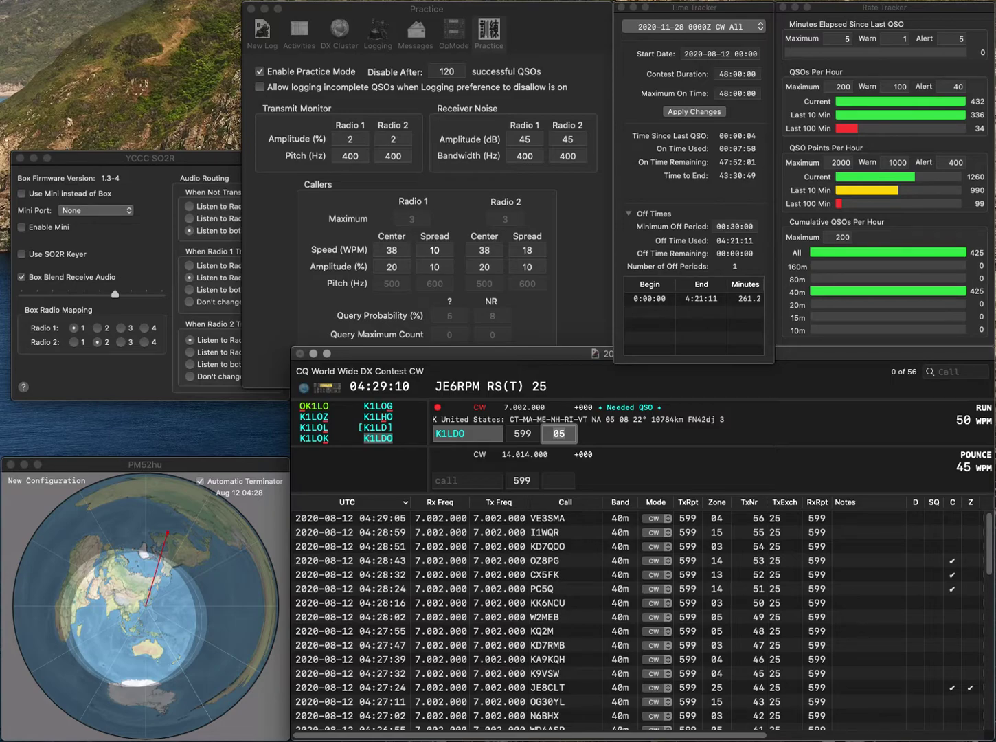
key(Return)
Enter and log the contacts with N5UU in zone 04 and 5P1V in zone 14 on the run radio.
text(N5UU)
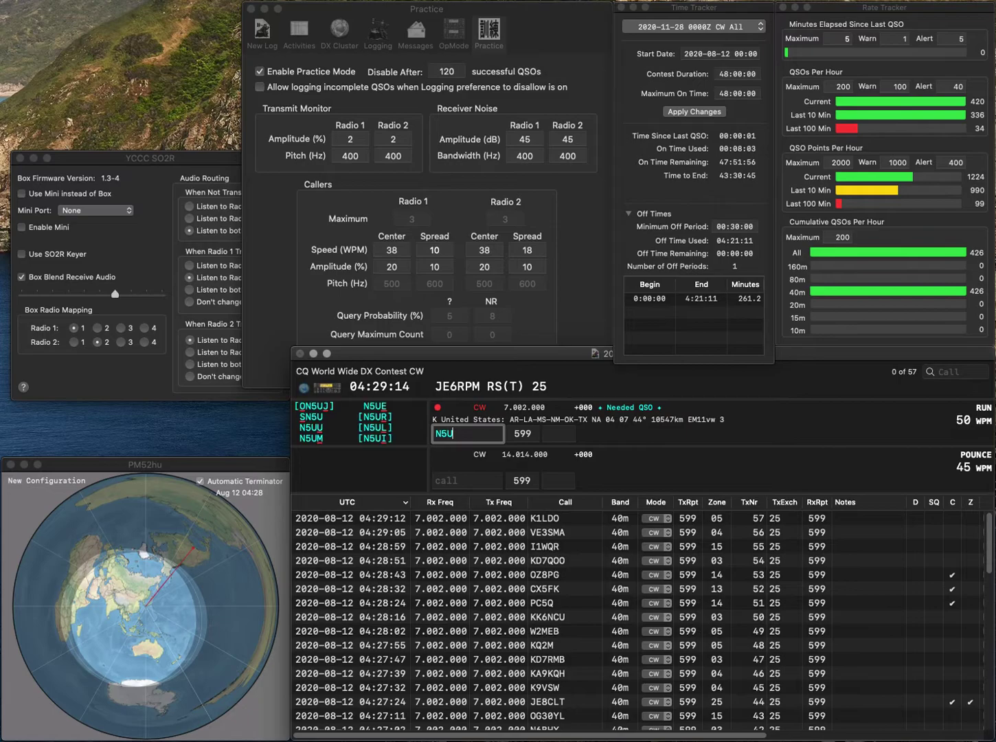
key(space)
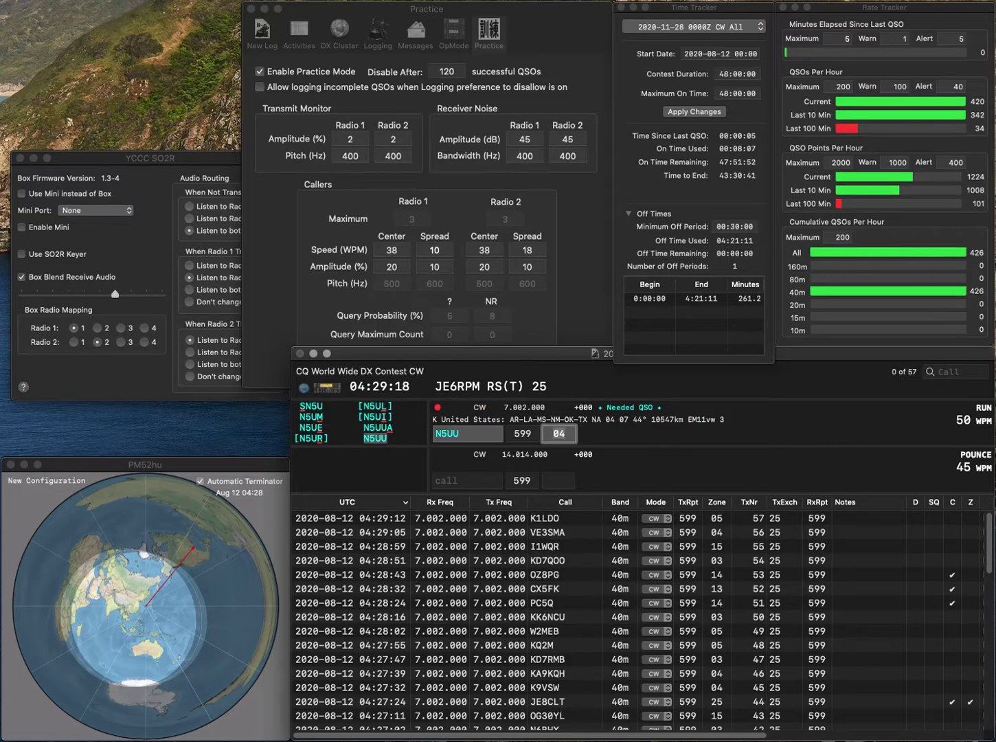
key(Return)
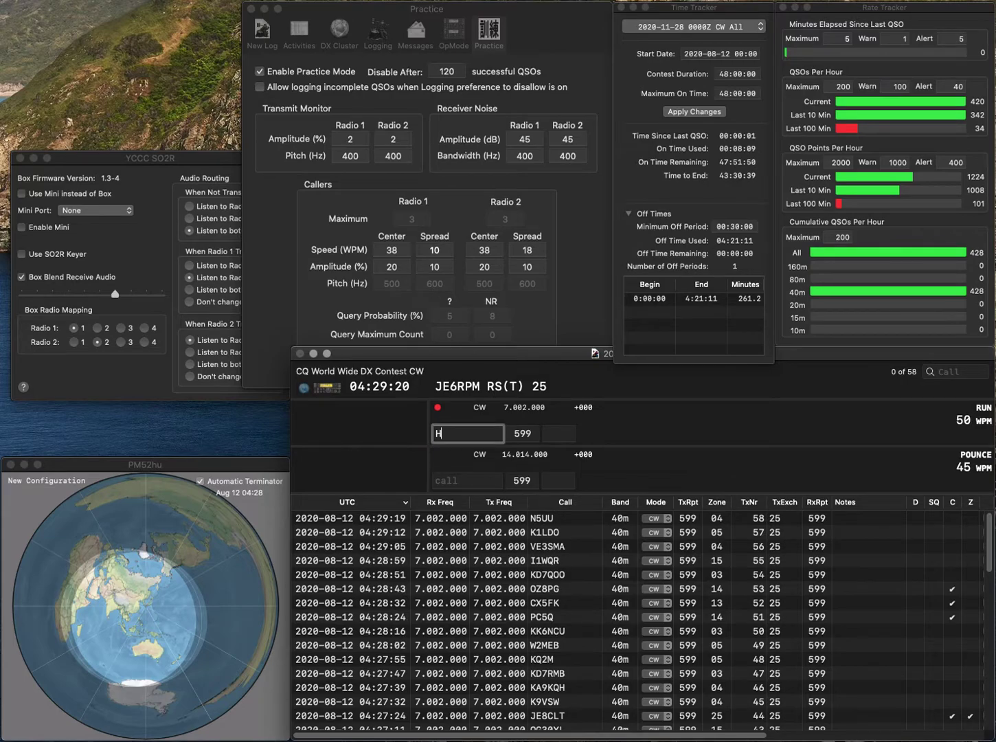
text(5P1V)
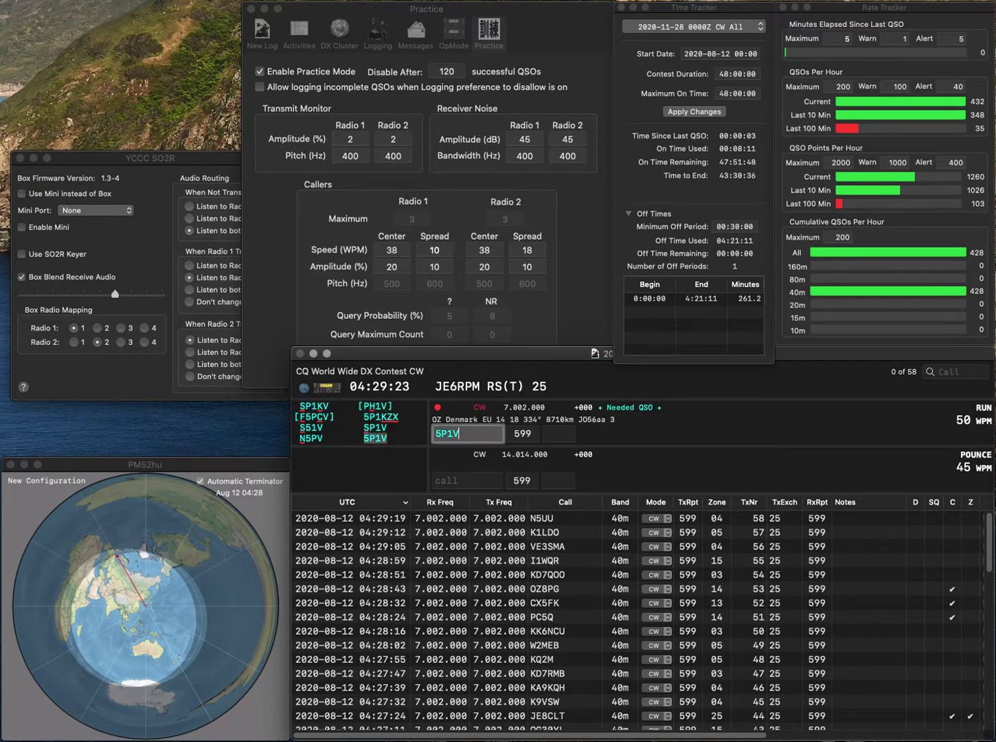
key(space)
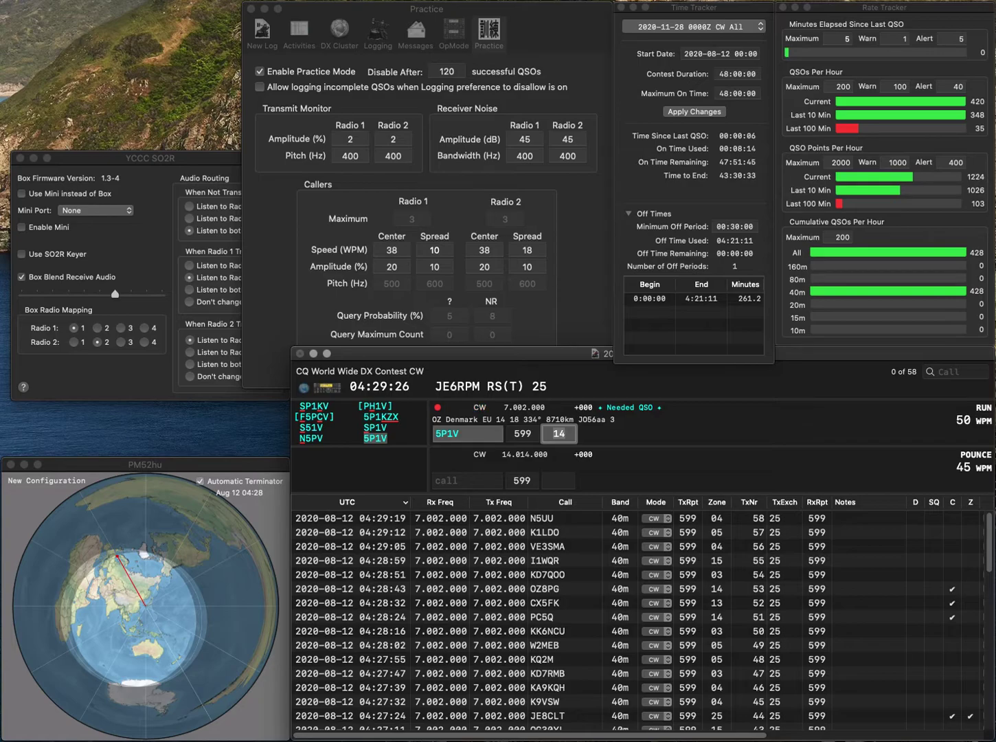
key(Return)
text(KK6TV)
key(Return)
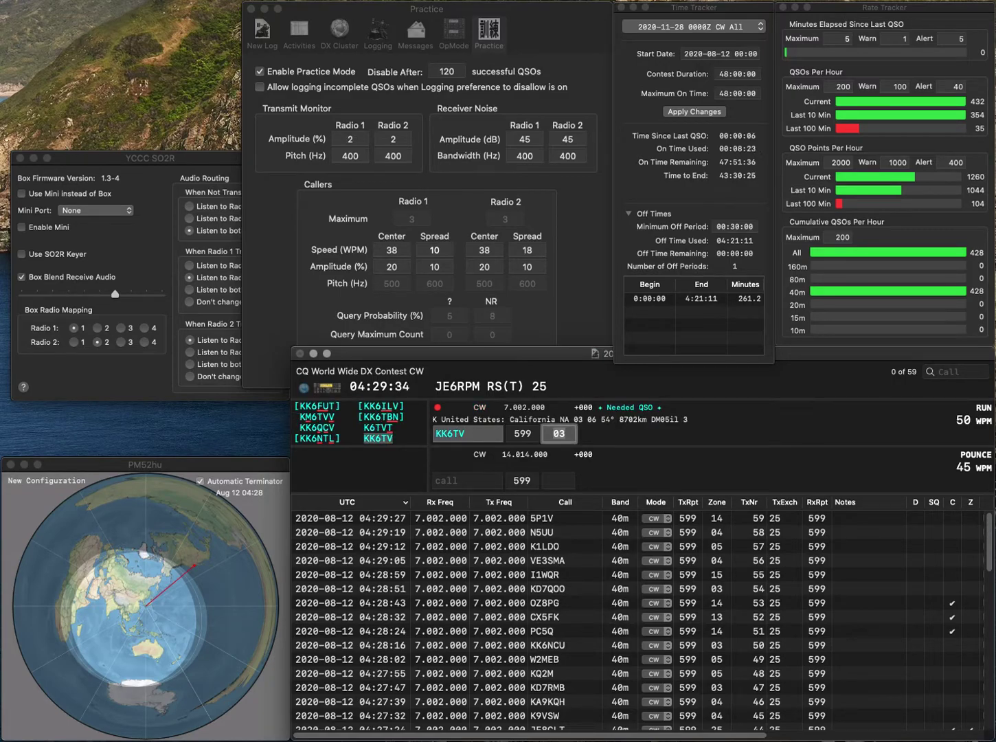
key(Return)
text(ON4KGA)
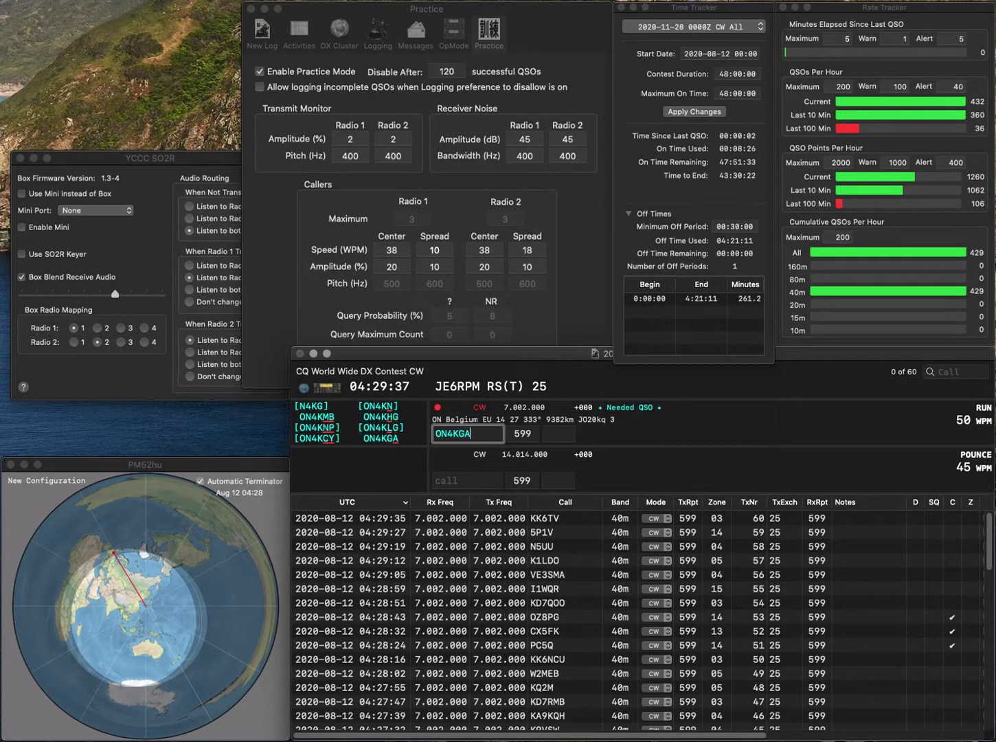
key(Return)
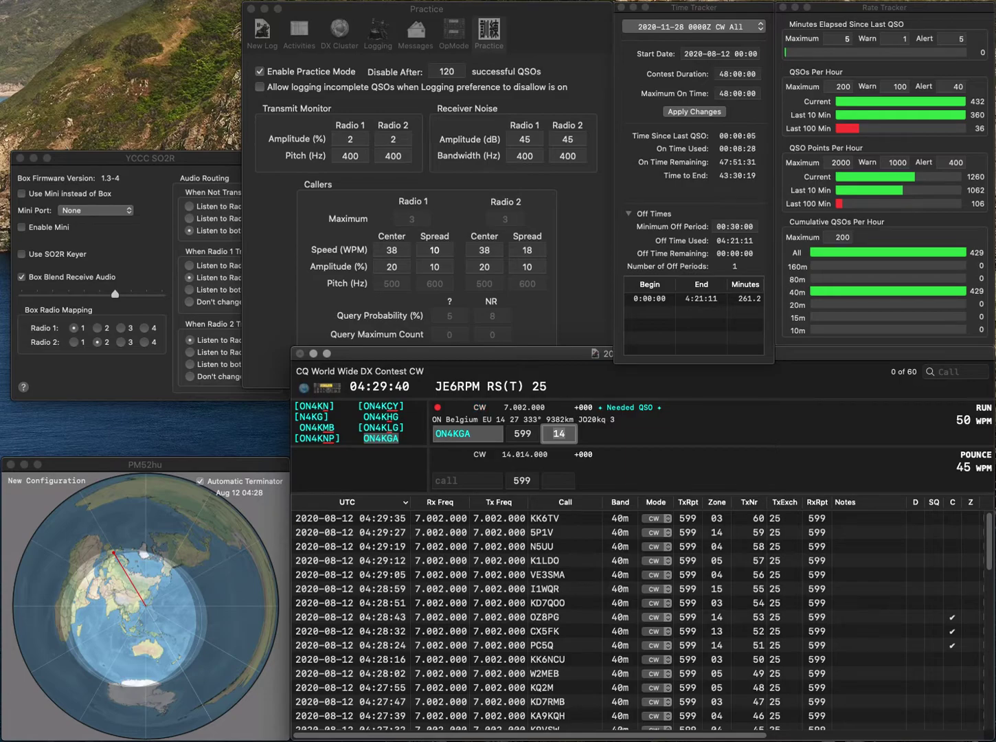
key(Return)
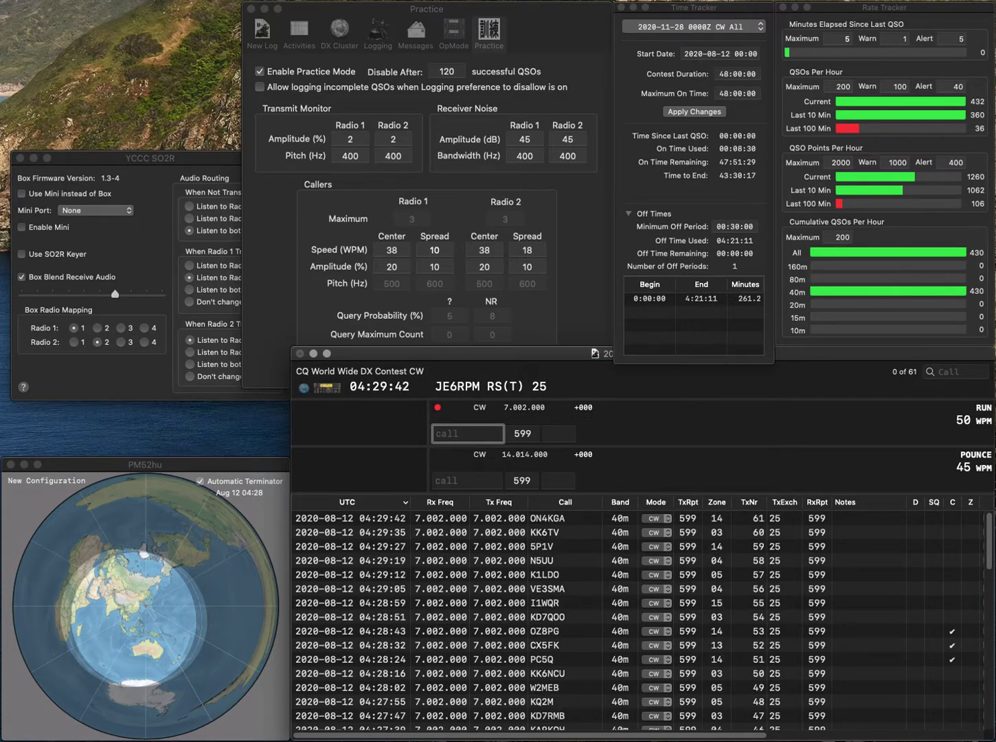
text(N9EW)
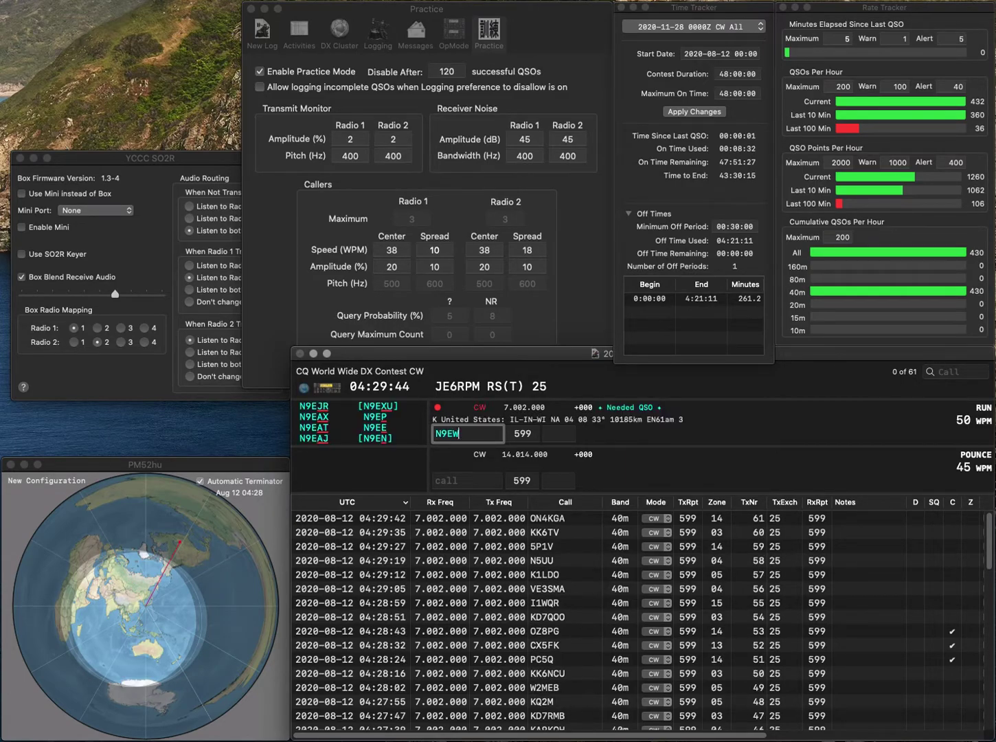
key(Return)
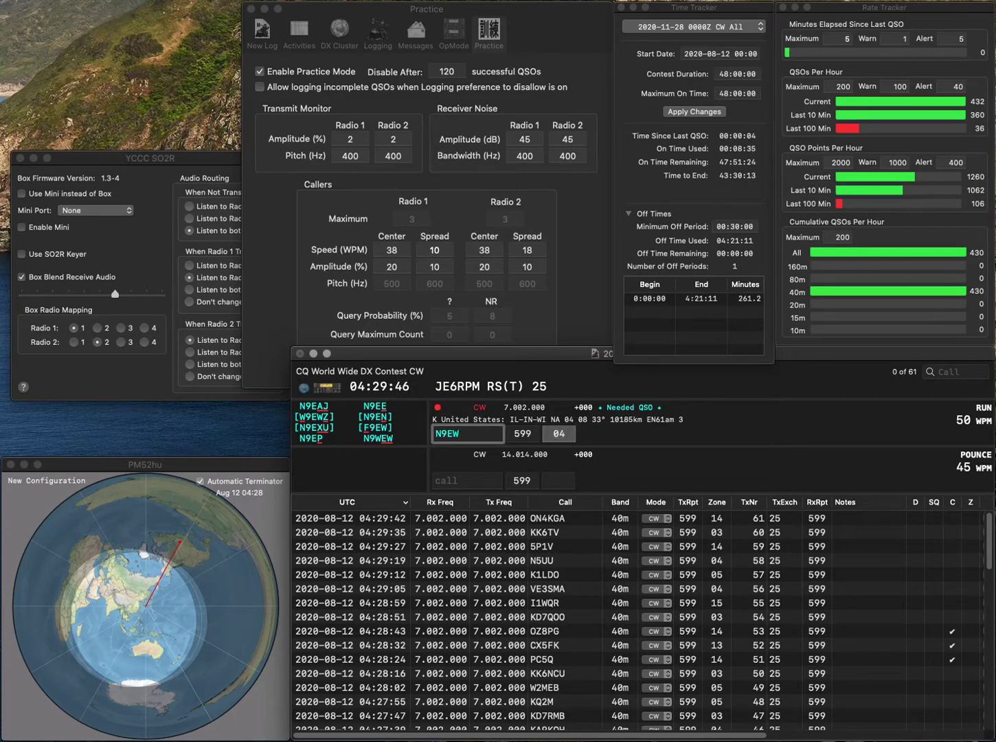
key(BackSpace)
text(P)
key(Tab)
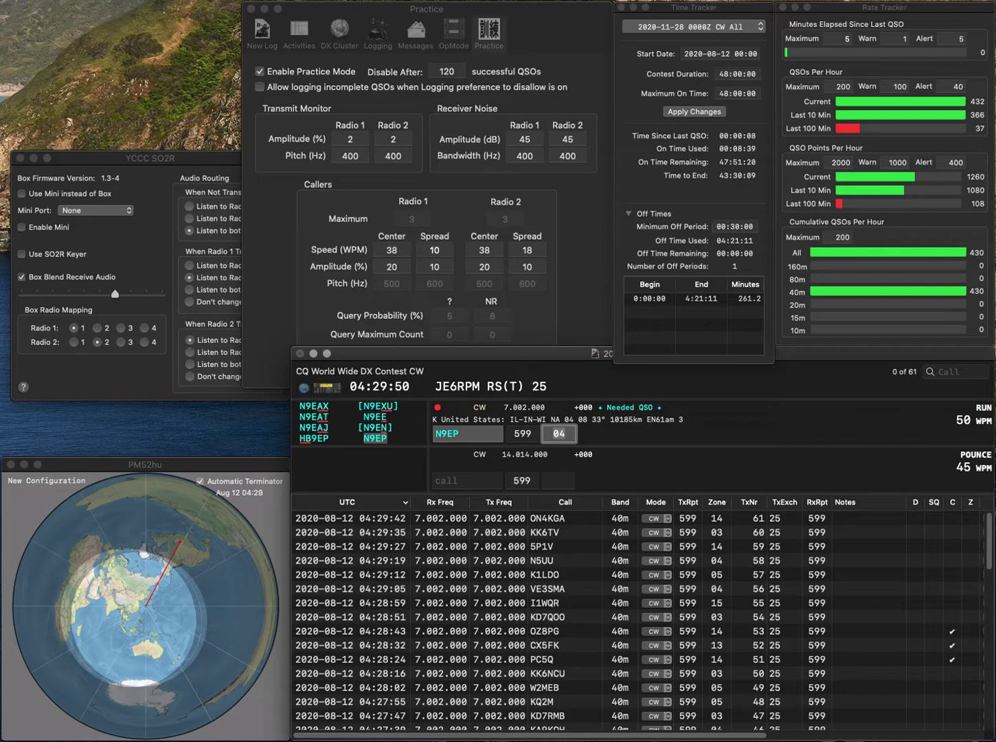
key(Return)
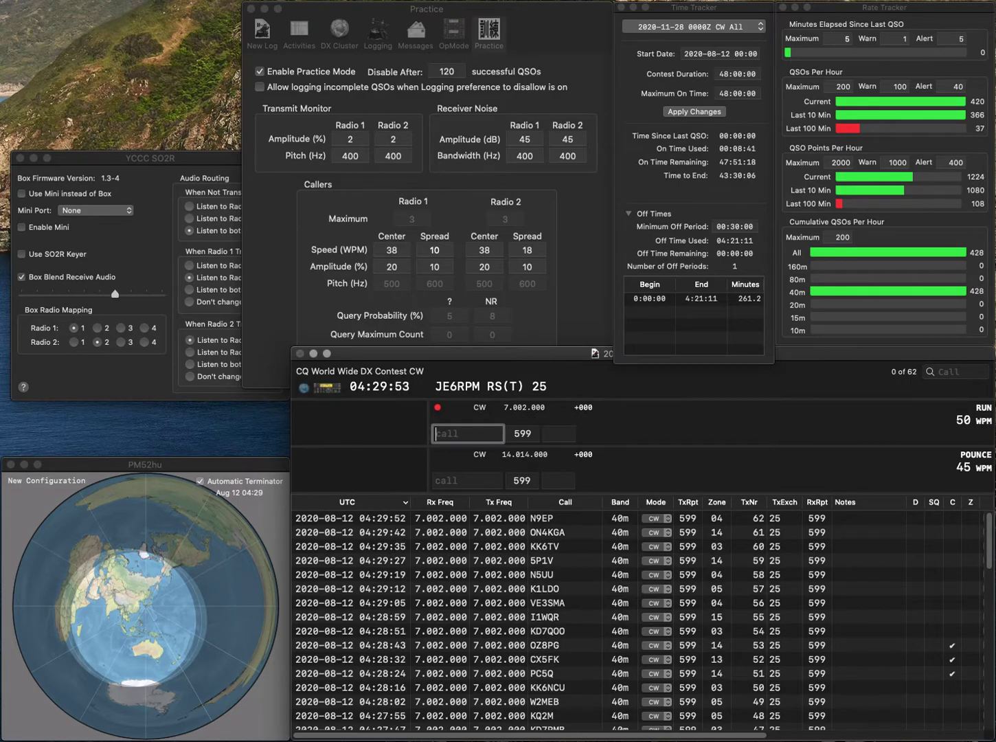
text(W9YRC)
key(space)
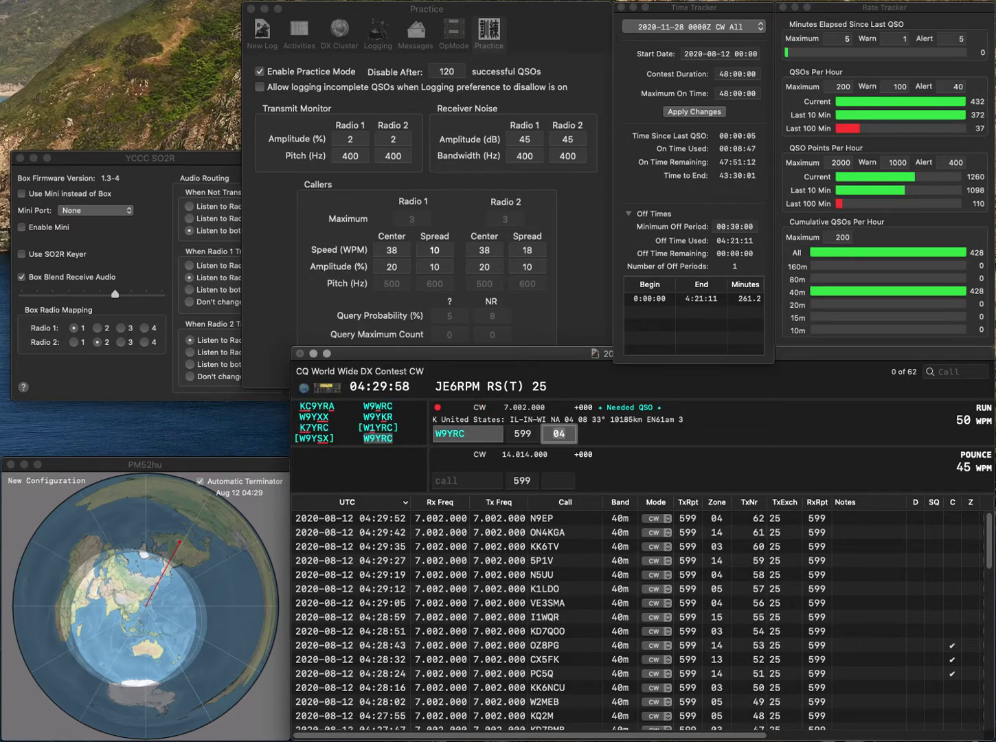
key(Return)
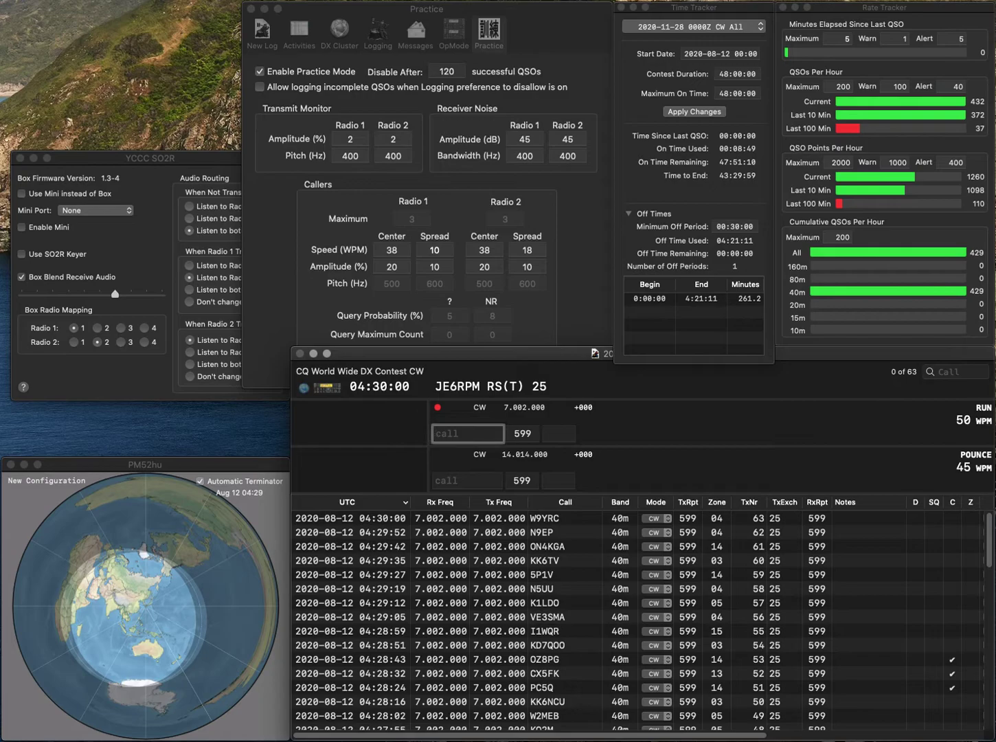
text(IK0YUO)
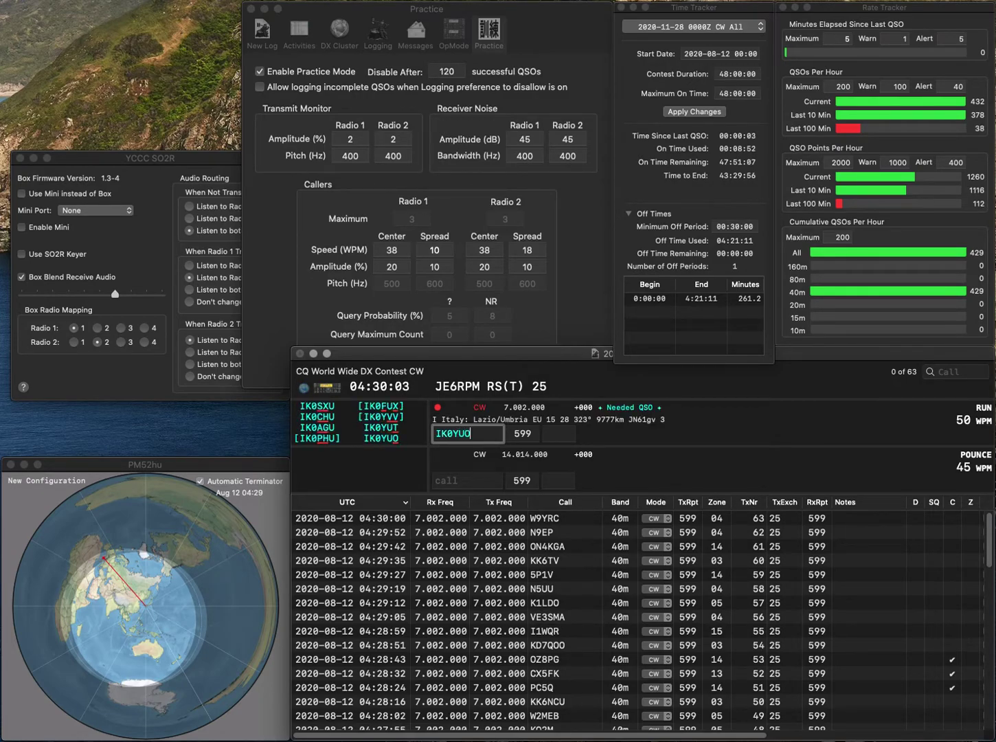
key(Tab)
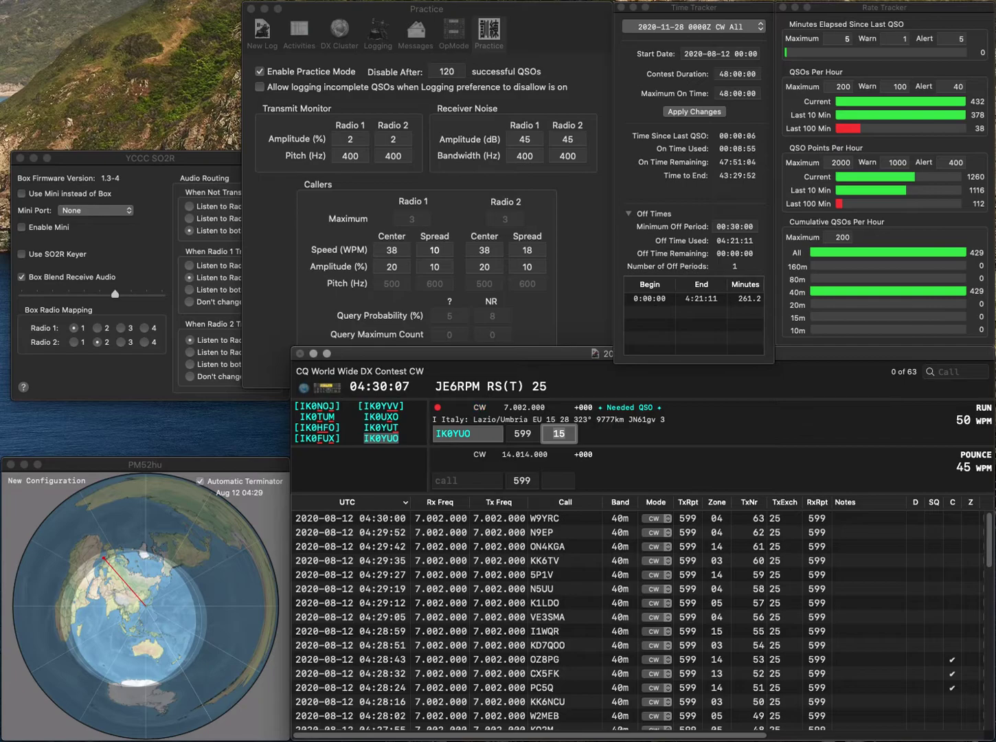
key(Return)
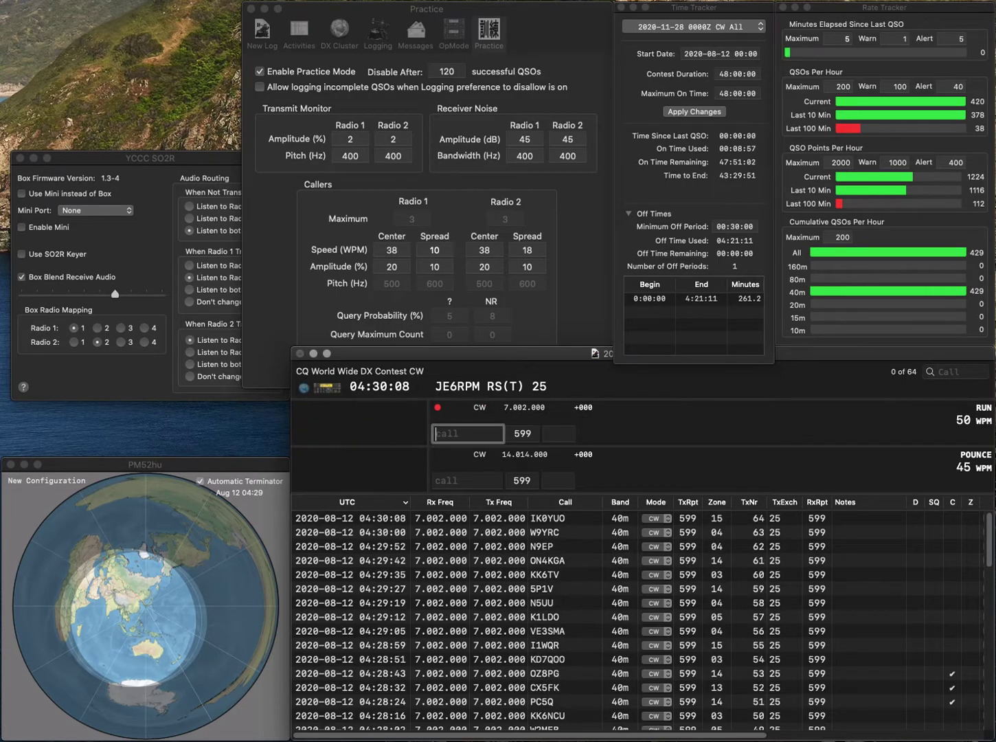
text(DNO)
click(435, 434)
text(KI4)
key(Tab)
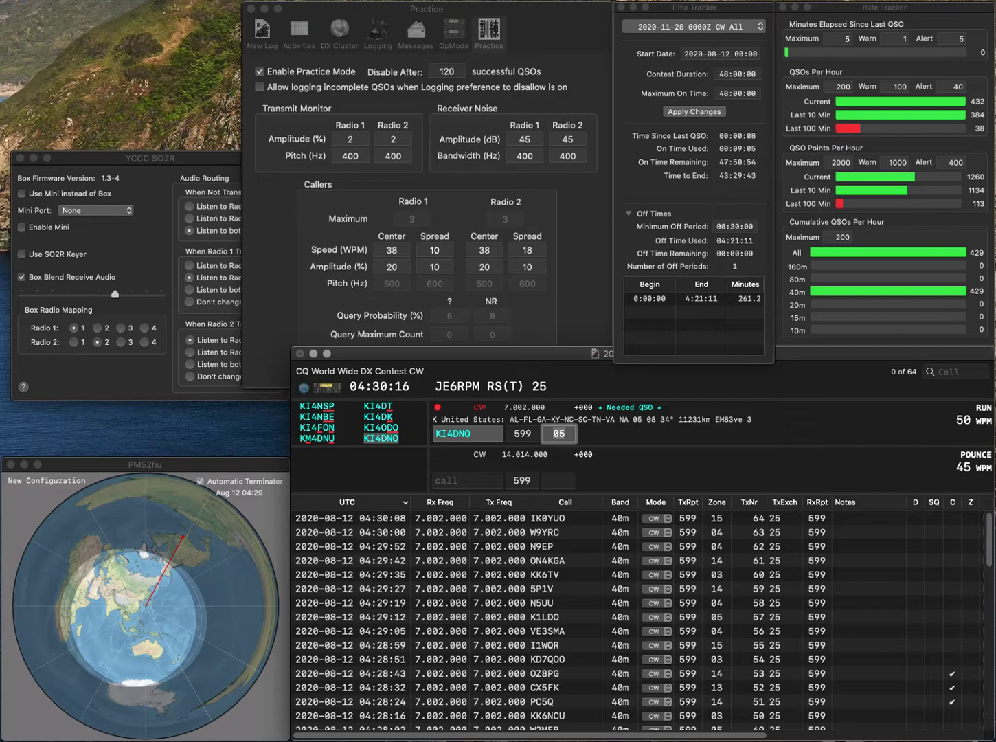
key(Return)
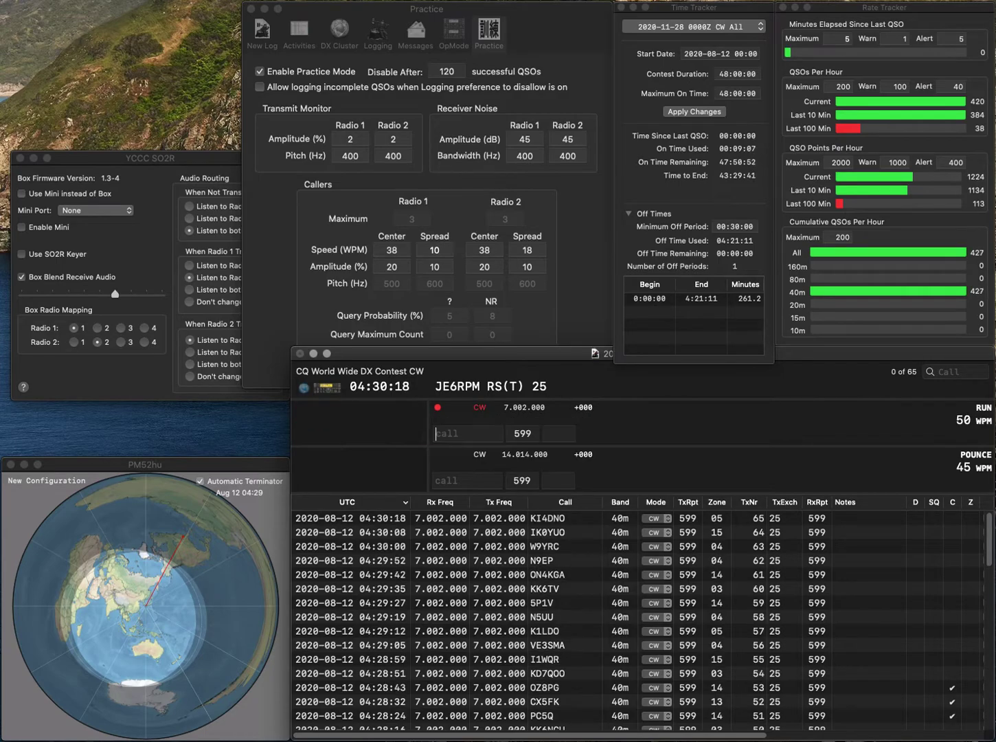
text(K4L)
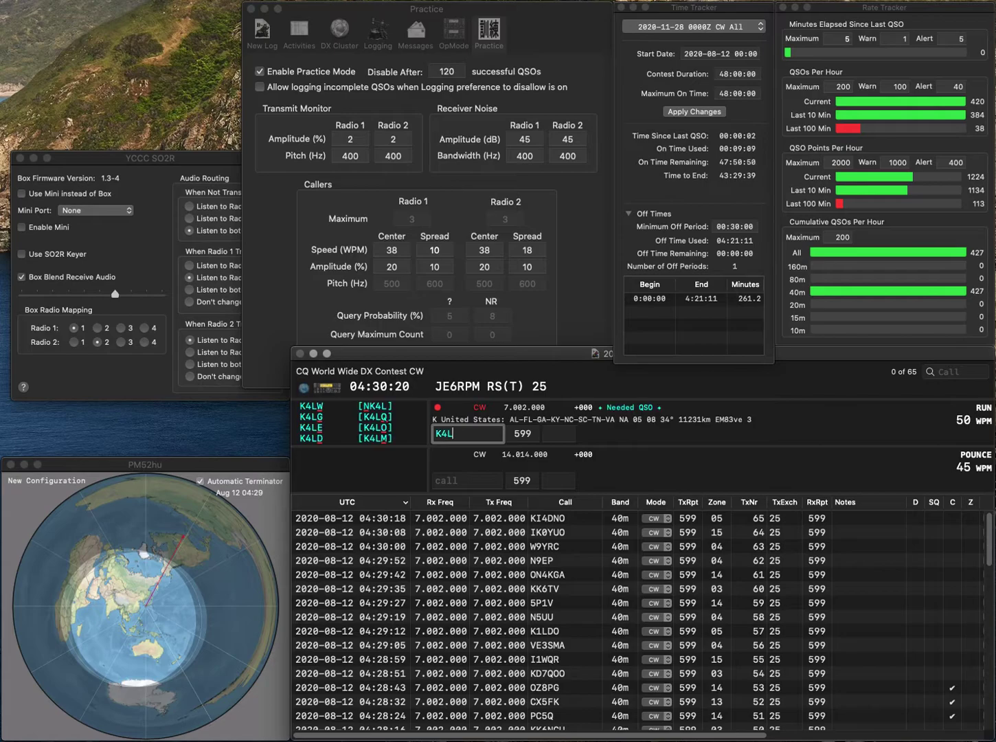
text(G)
key(space)
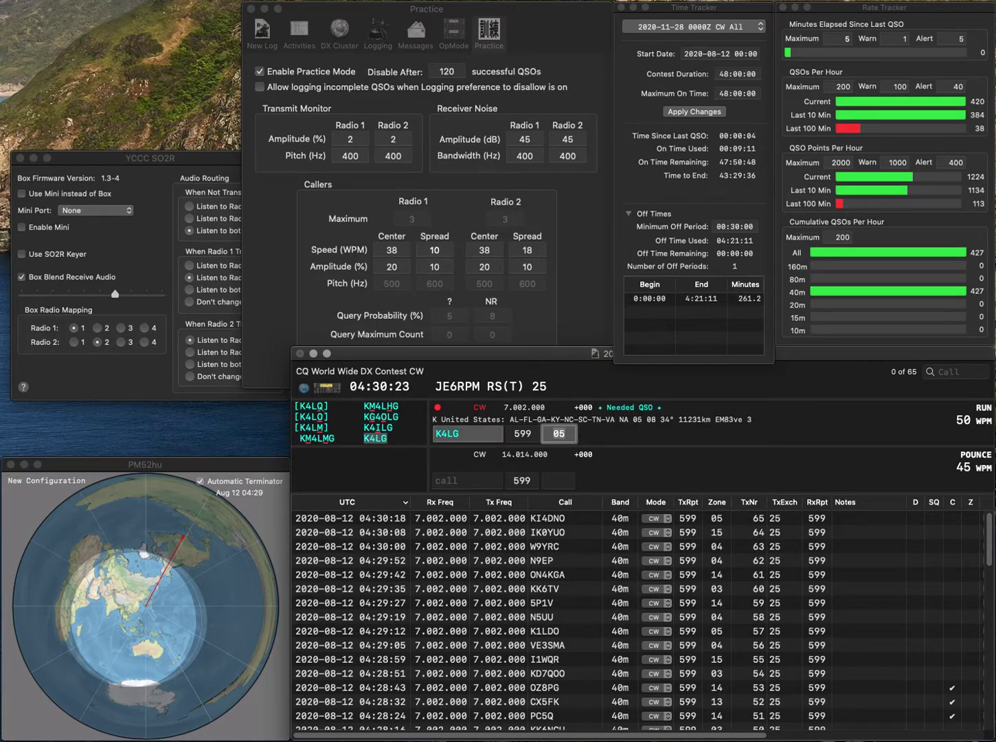
key(Return)
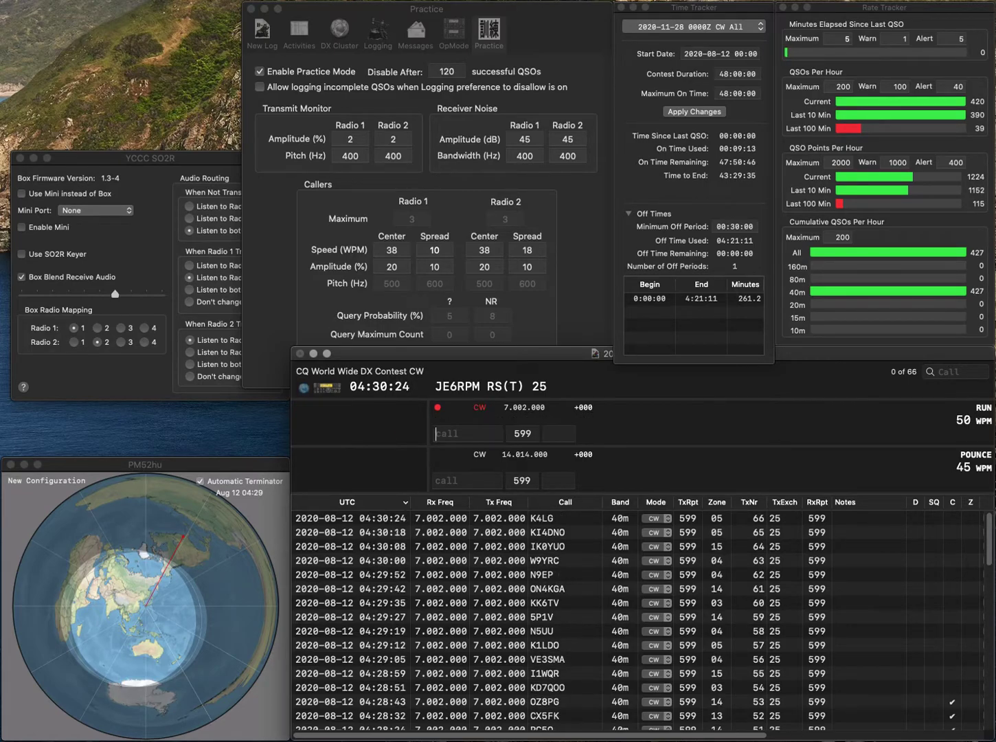
text(N9)
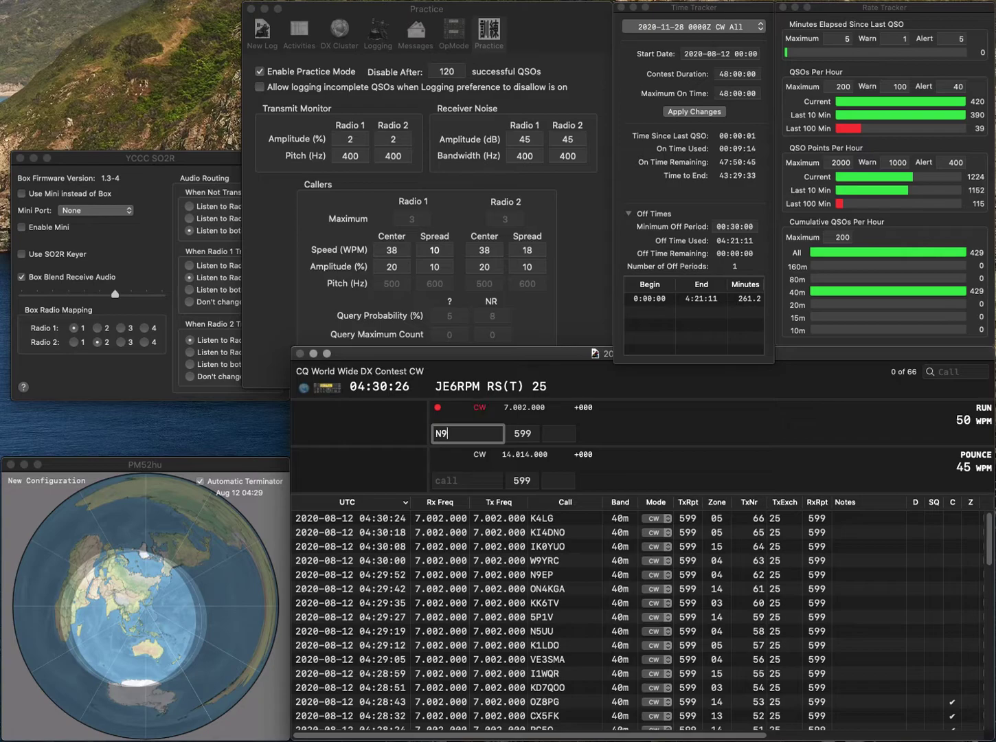
text(NXC)
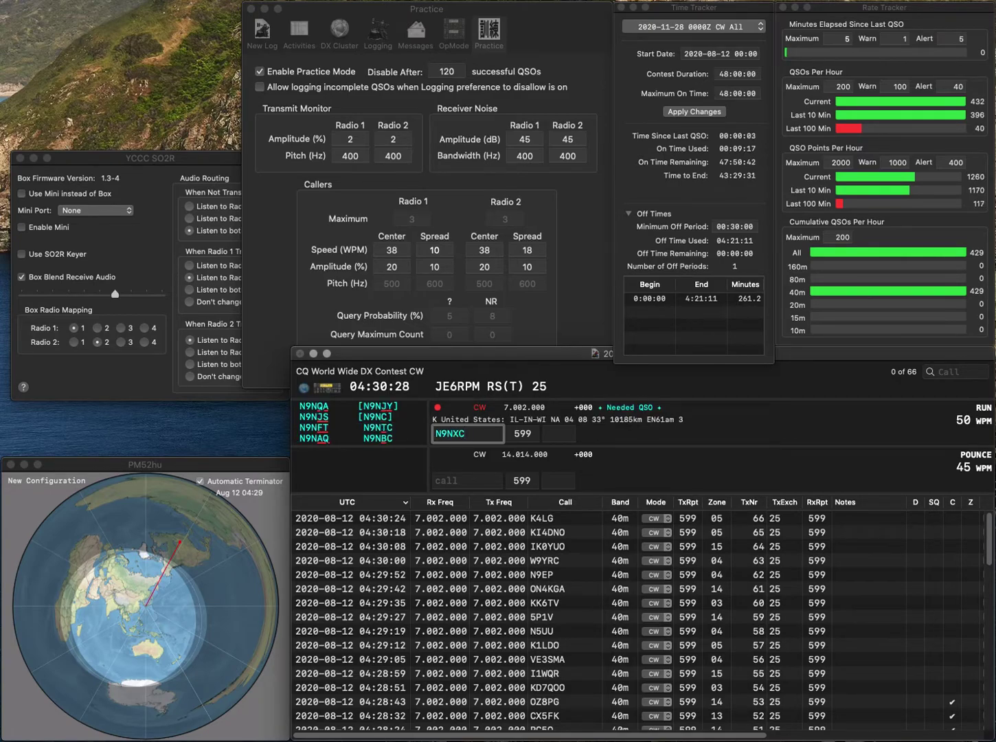
key(BackSpace)
key(BackSpace)
text(C)
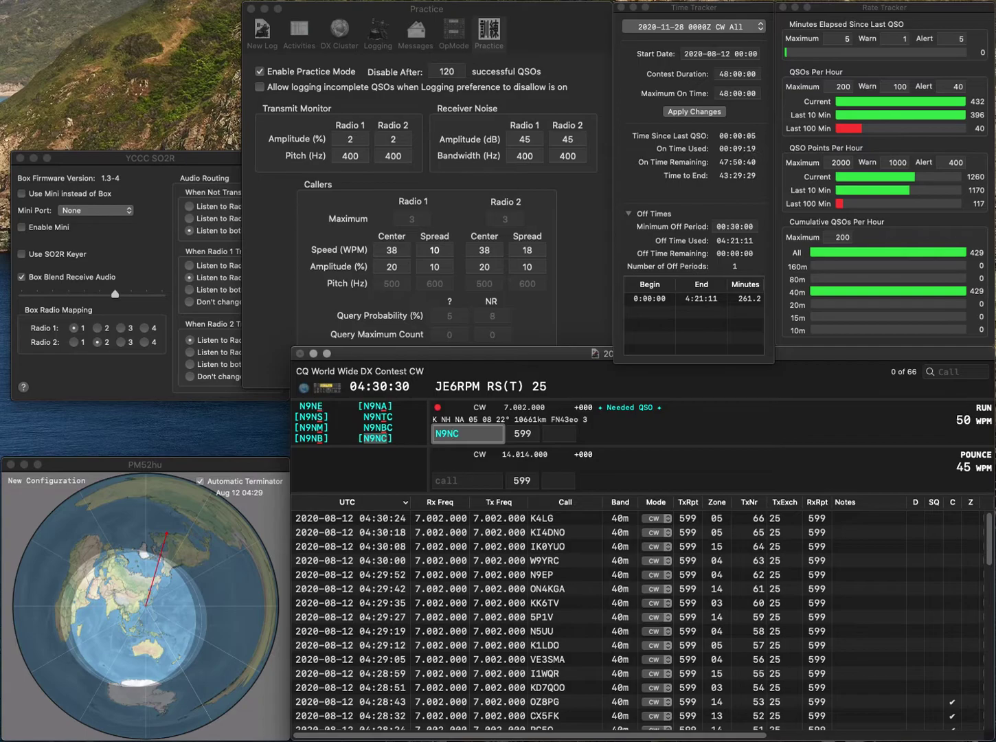
key(BackSpace)
text(BC)
key(space)
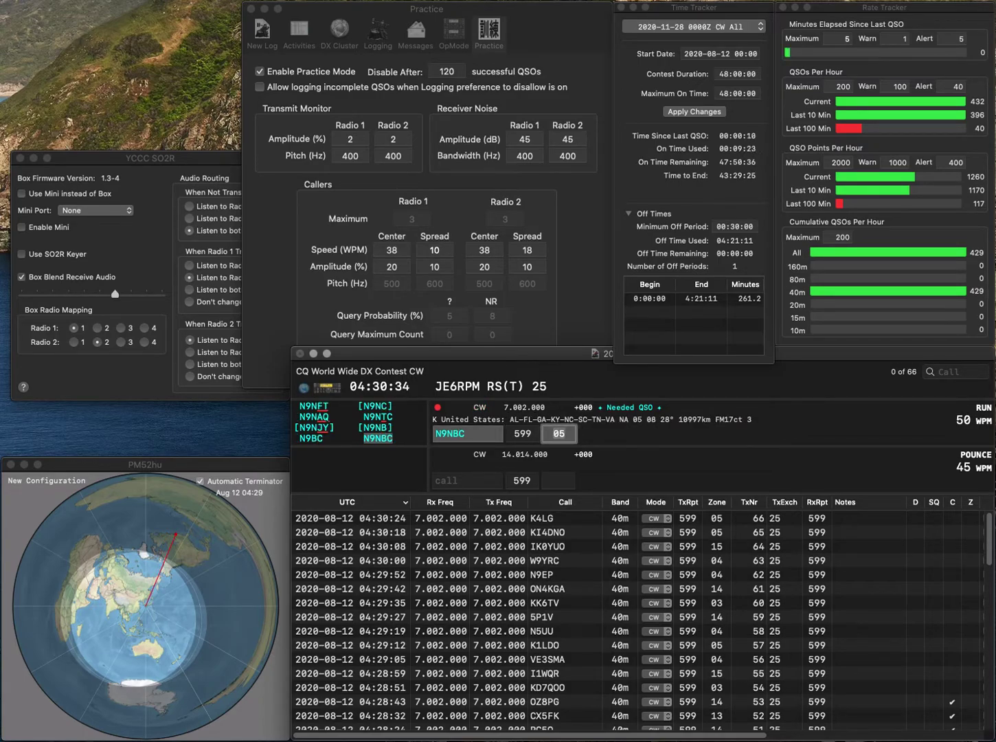
key(Return)
text(IU)
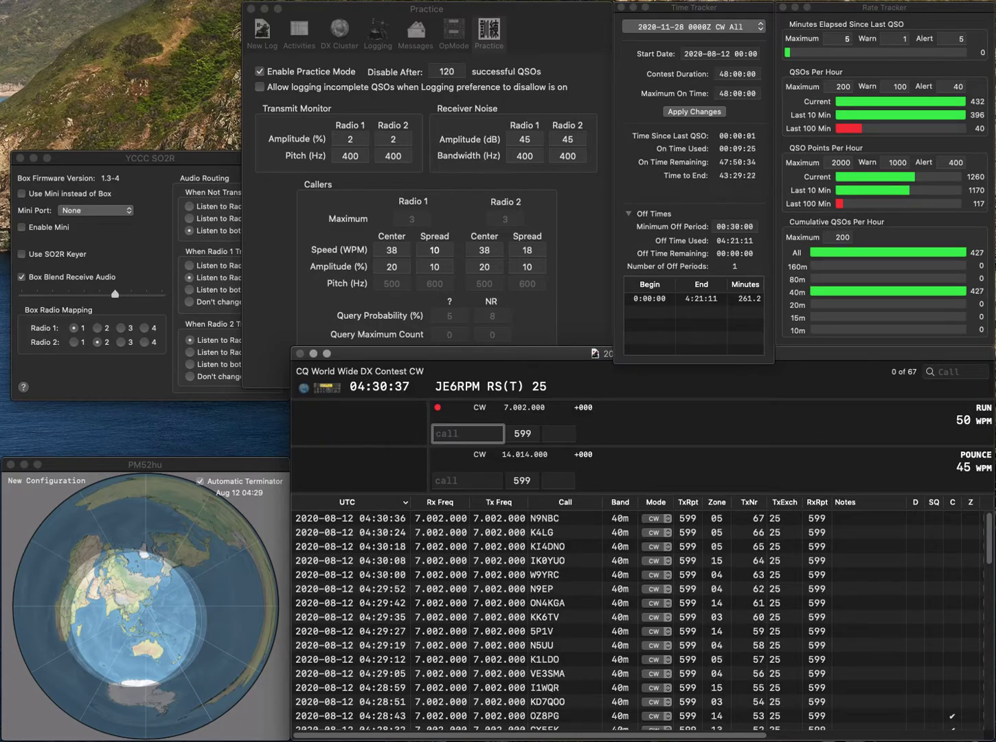
text(4ANC)
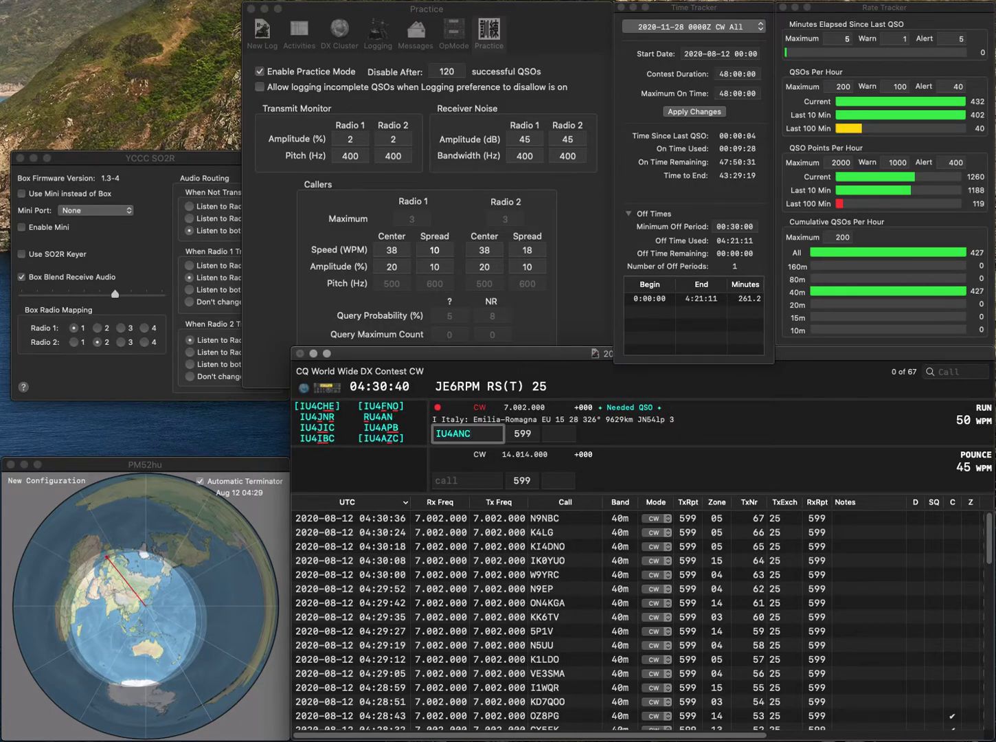
key(BackSpace)
key(BackSpace)
text(ZC)
key(space)
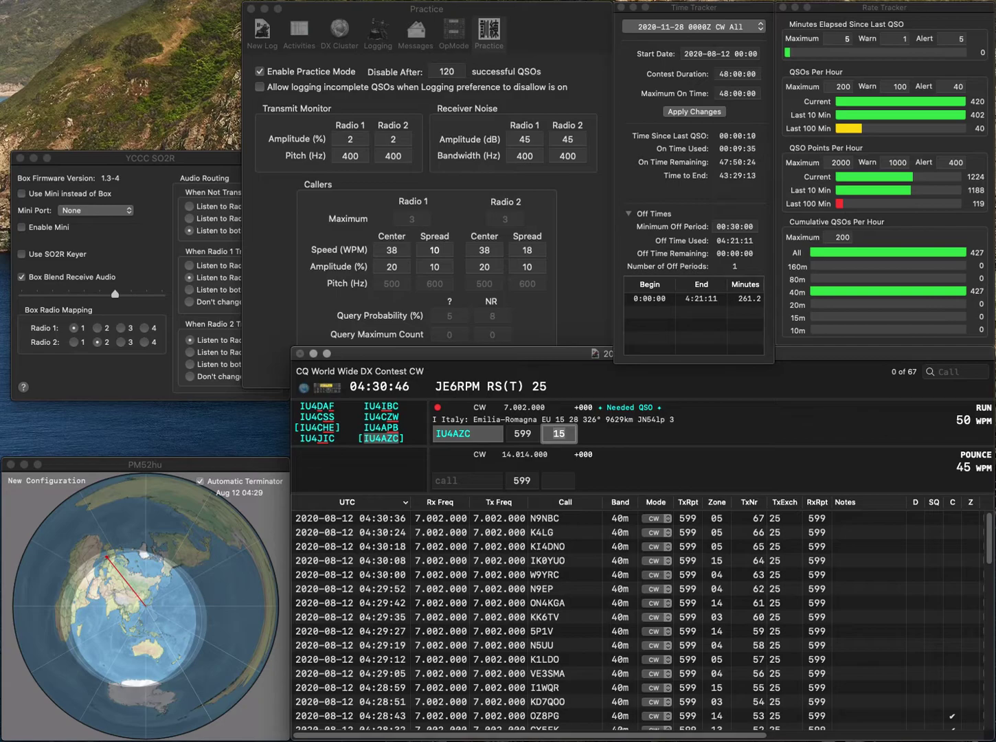
key(Return)
text(N4KEB)
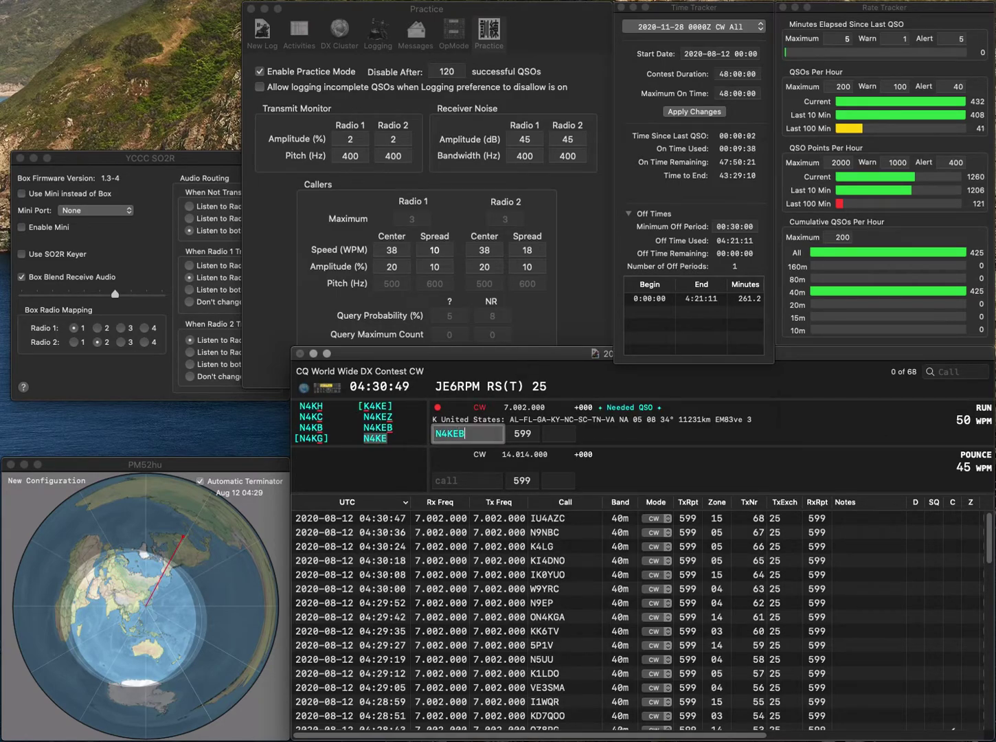
key(Return)
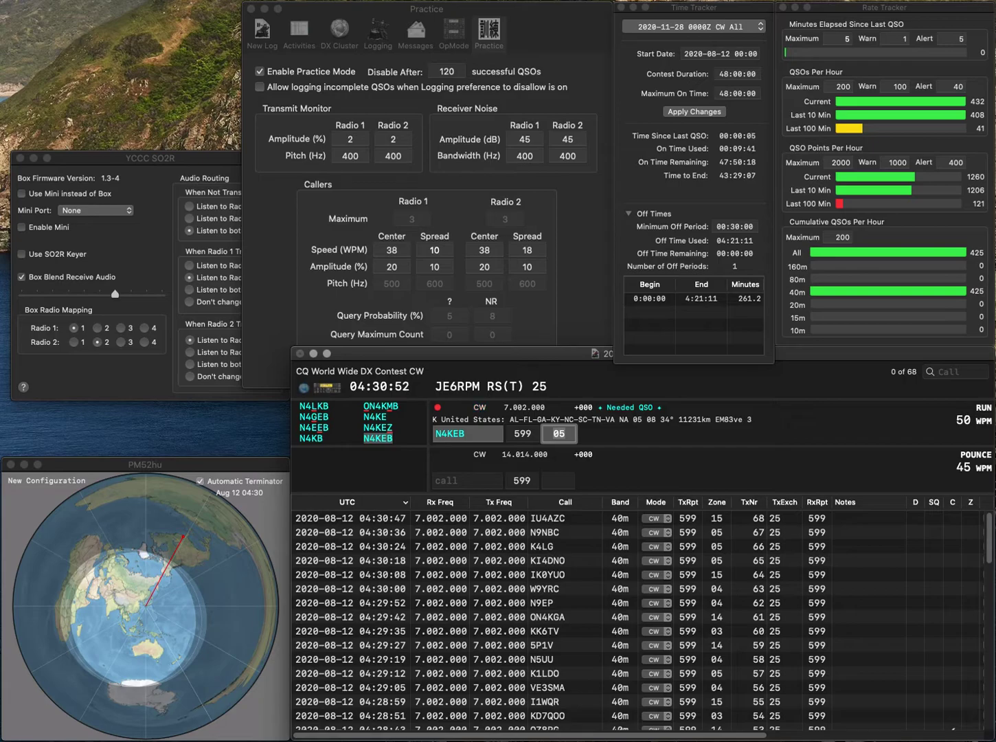
key(Return)
text(R1ZY)
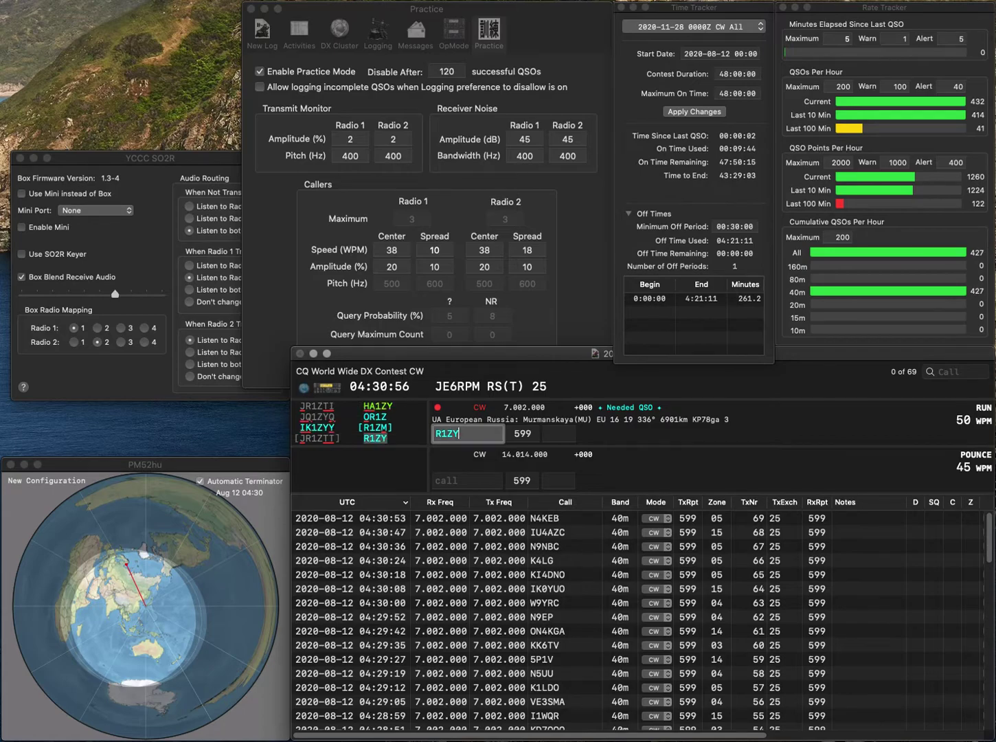
key(Return)
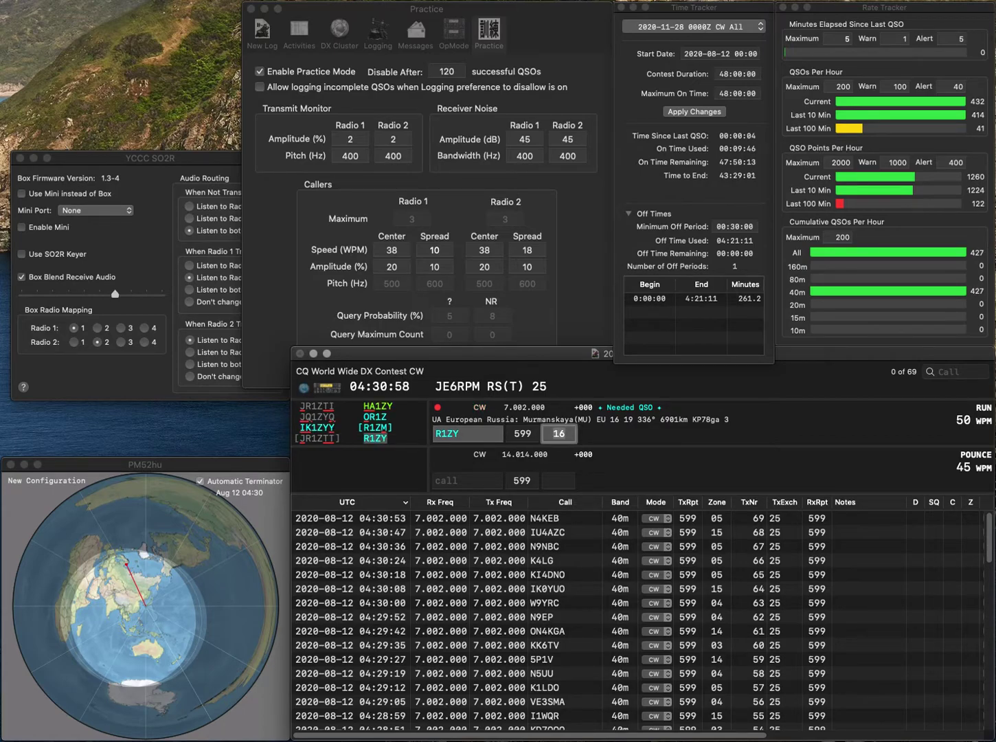
key(Return)
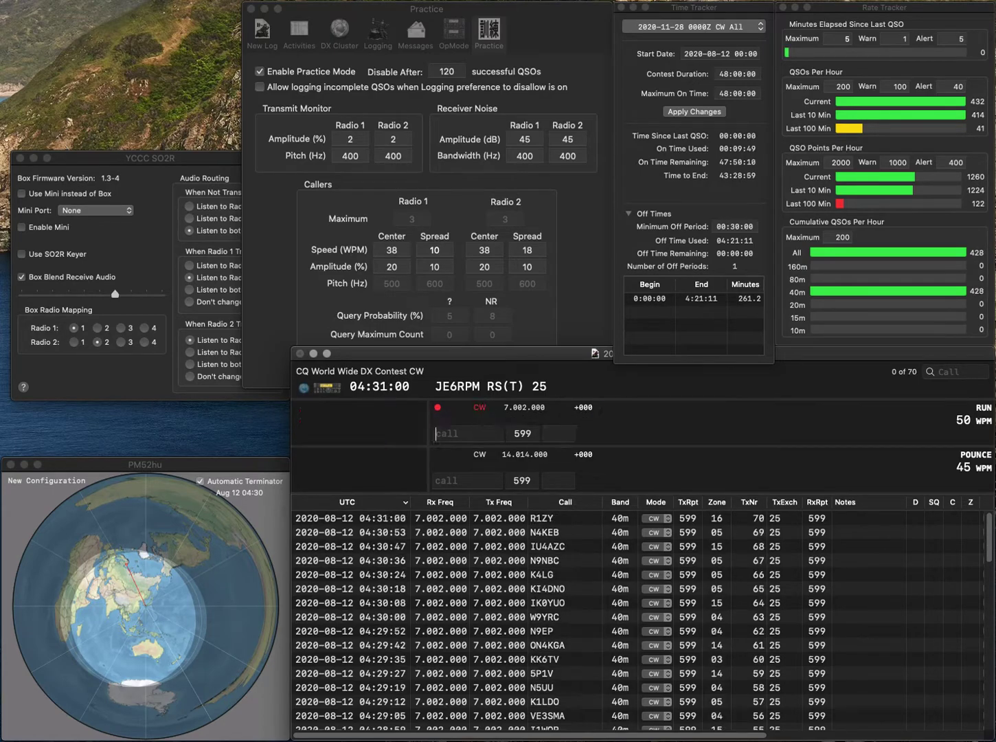
text(W3)
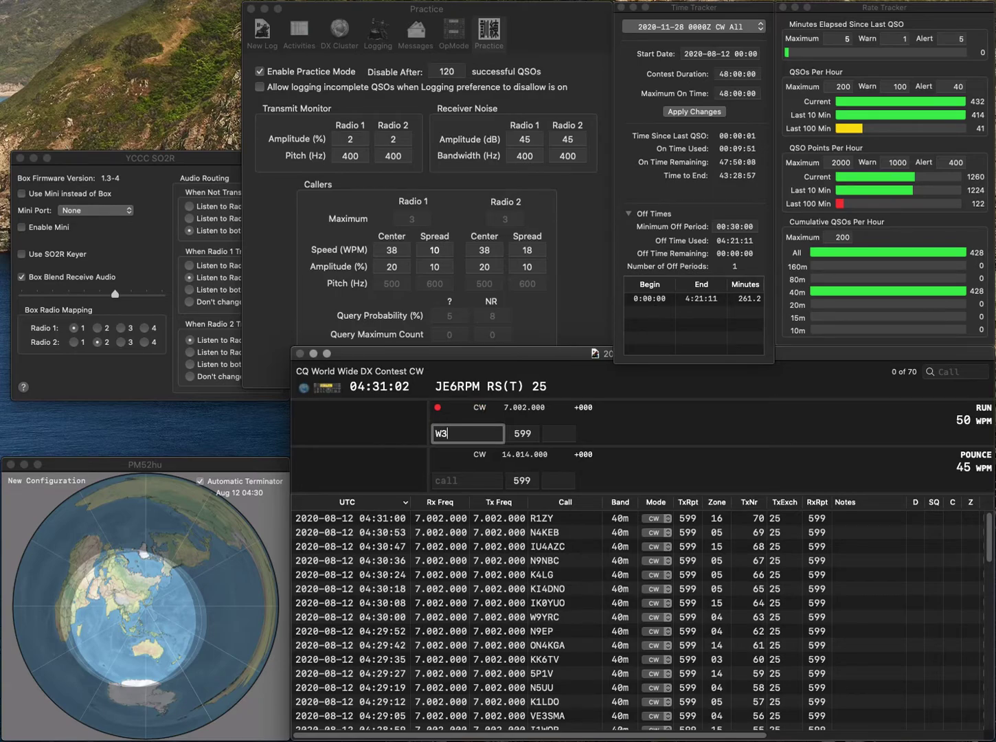
key(BackSpace)
text(2M)
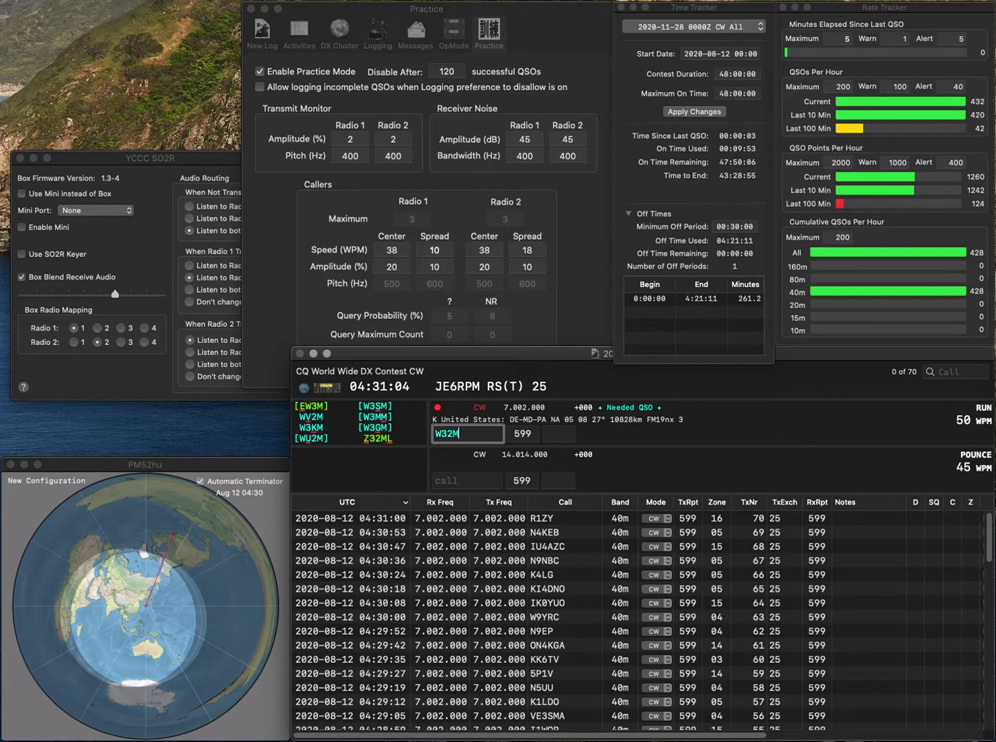
click(443, 433)
text(V)
text(3)
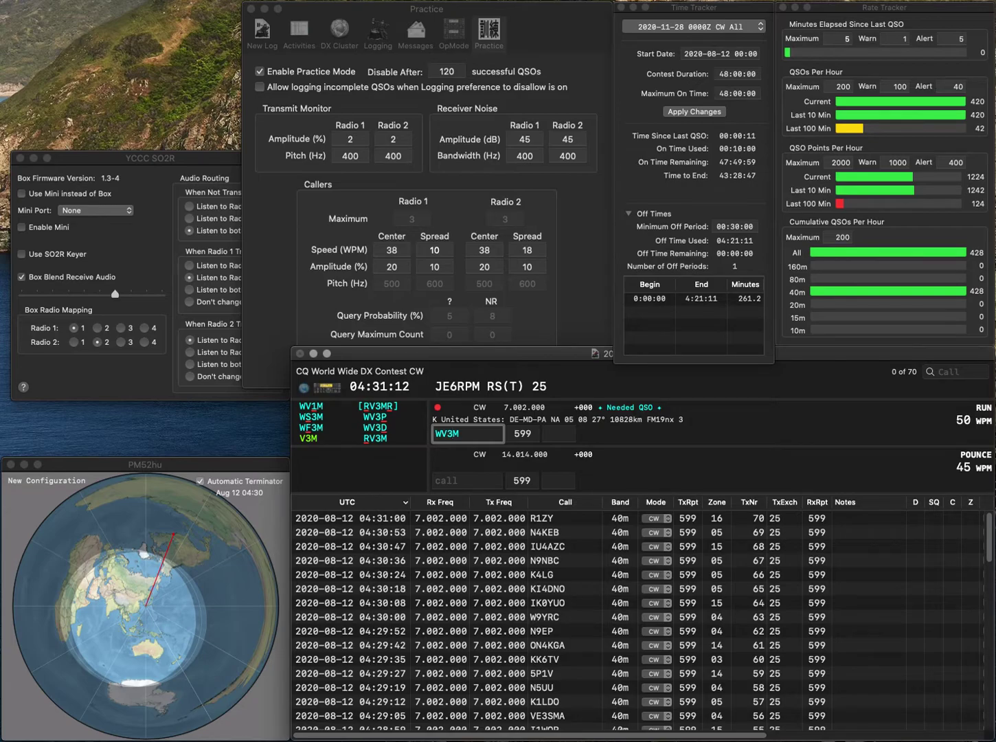
key(BackSpace)
text(2)
key(Return)
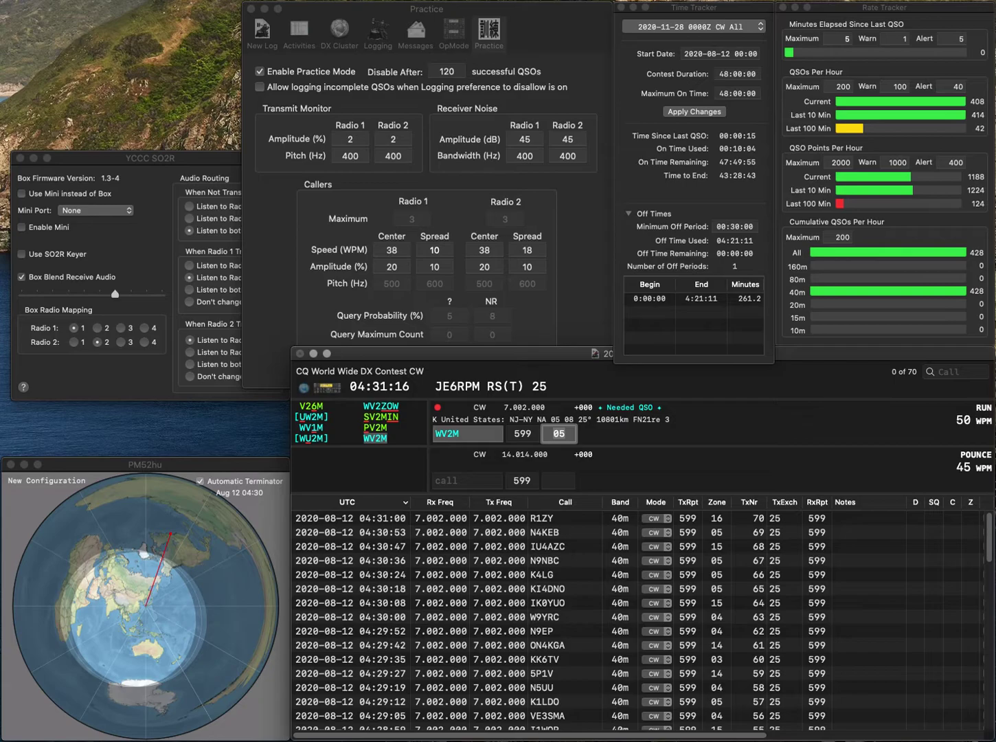
key(Return)
Enter and log the contacts with RK1F in zone 16 and ON4BAG in zone 14 on the run radio.
text(RK1F)
key(Return)
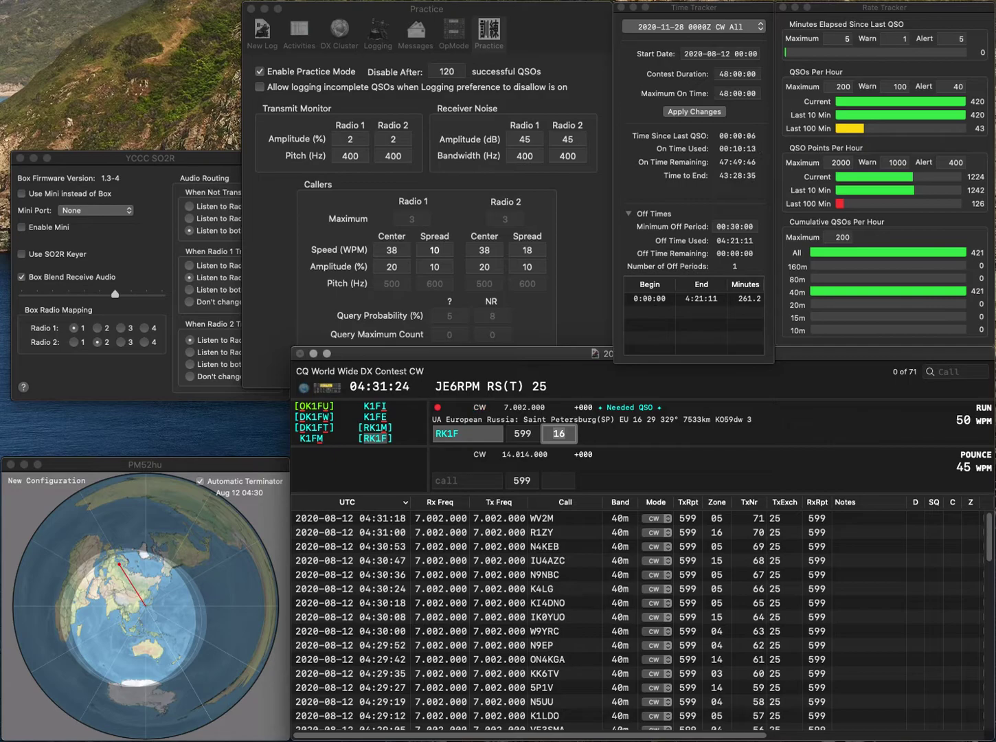
key(Return)
text(O)
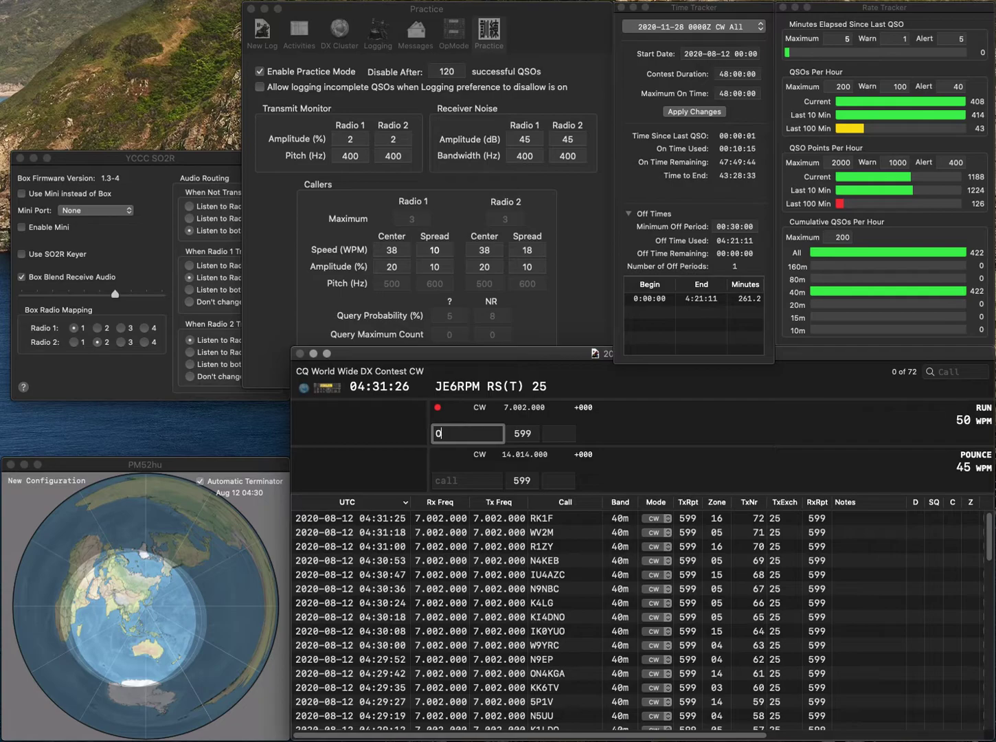
text(N4BAG)
key(Return)
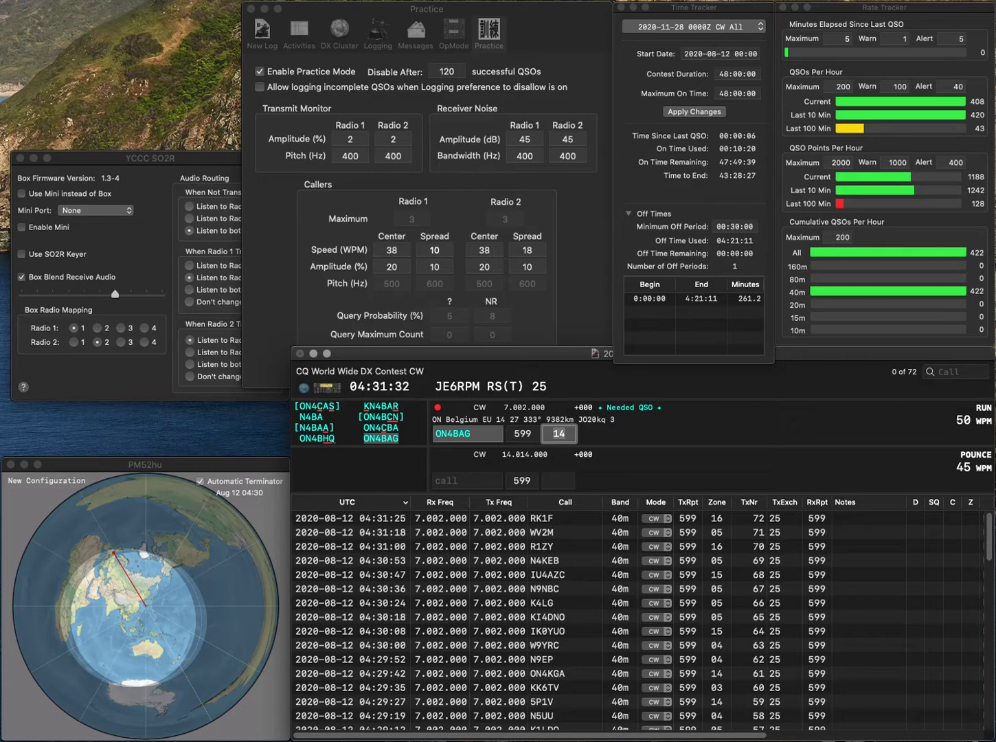
key(Return)
text(JM1IQX)
key(Return)
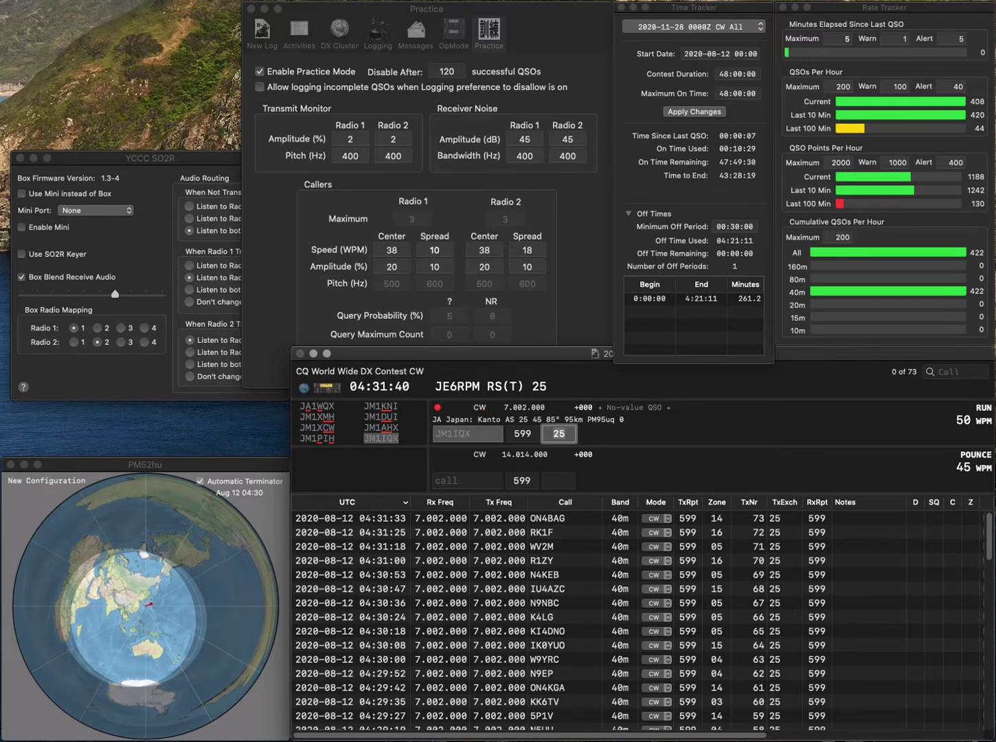
key(Return)
text(W4TFM)
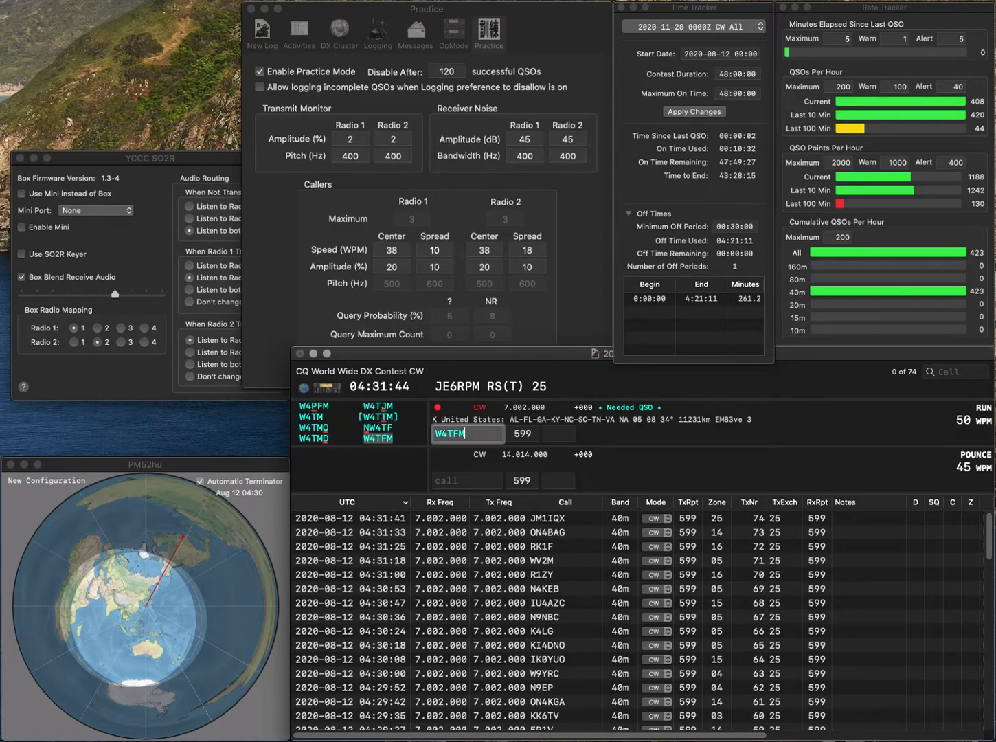
key(Tab)
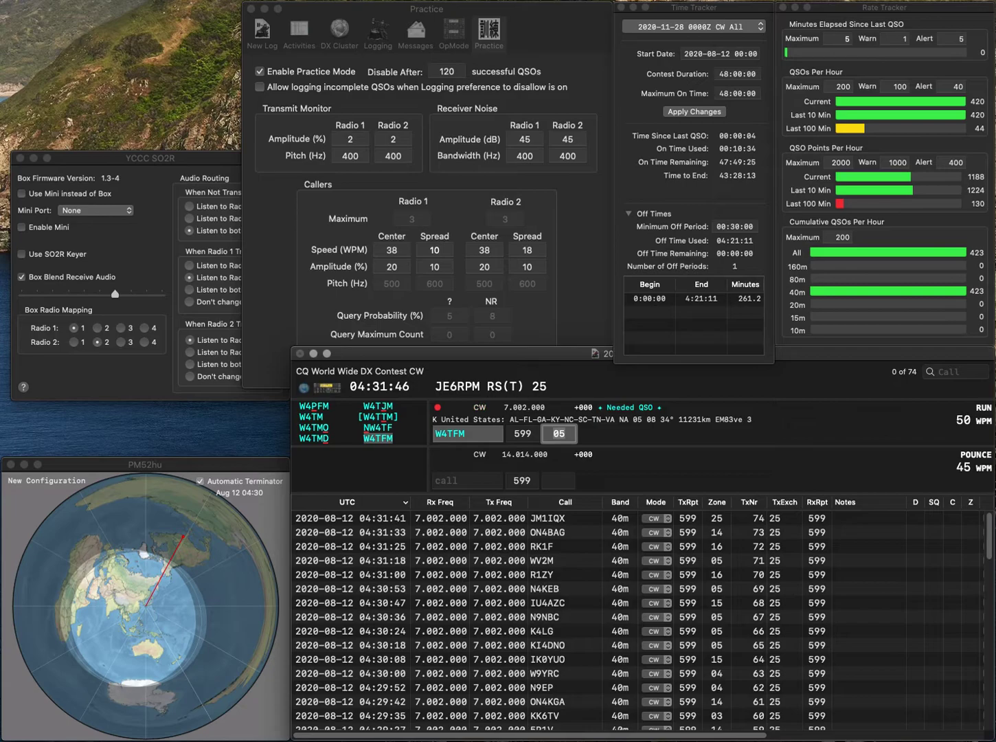
key(Return)
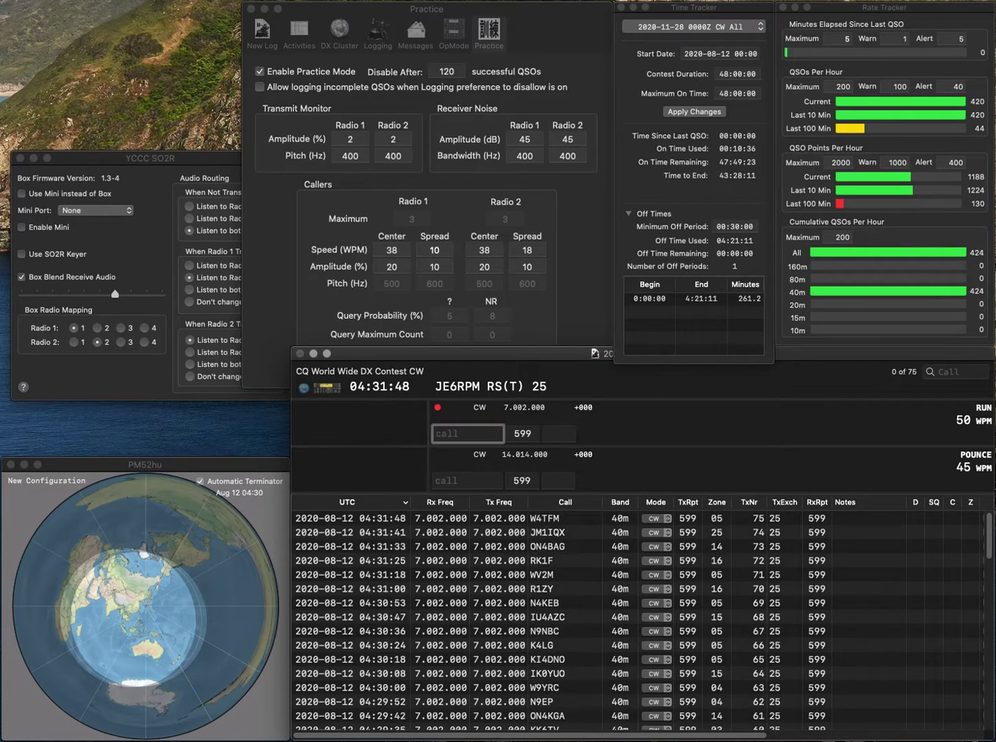
text(KA5TCF)
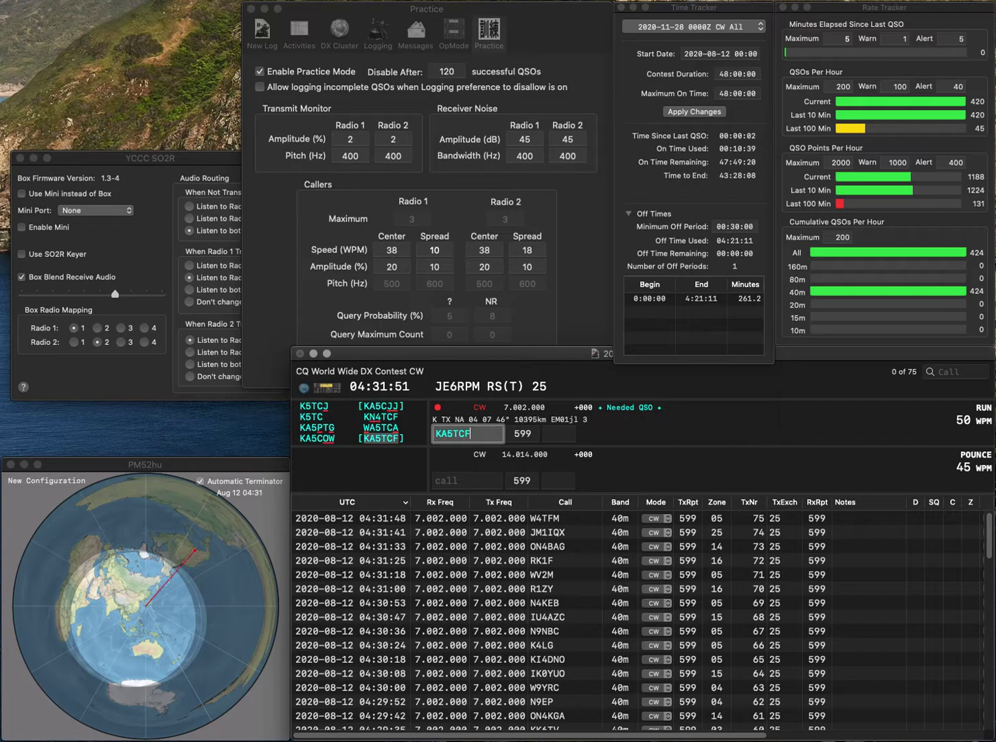
key(space)
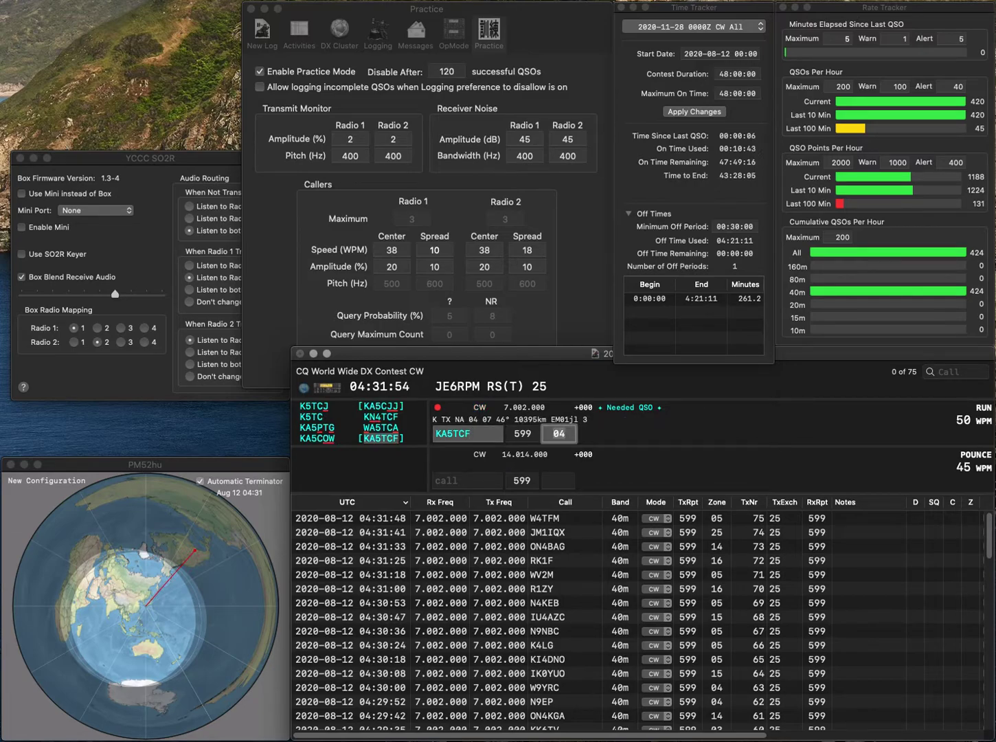
key(Return)
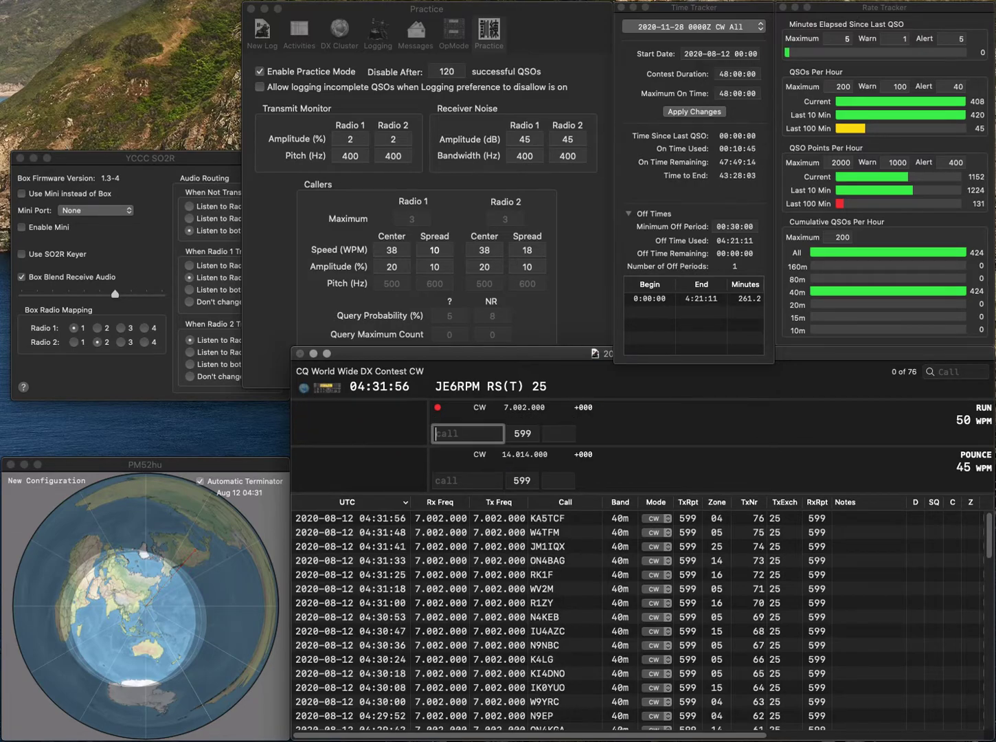
text(W2E)
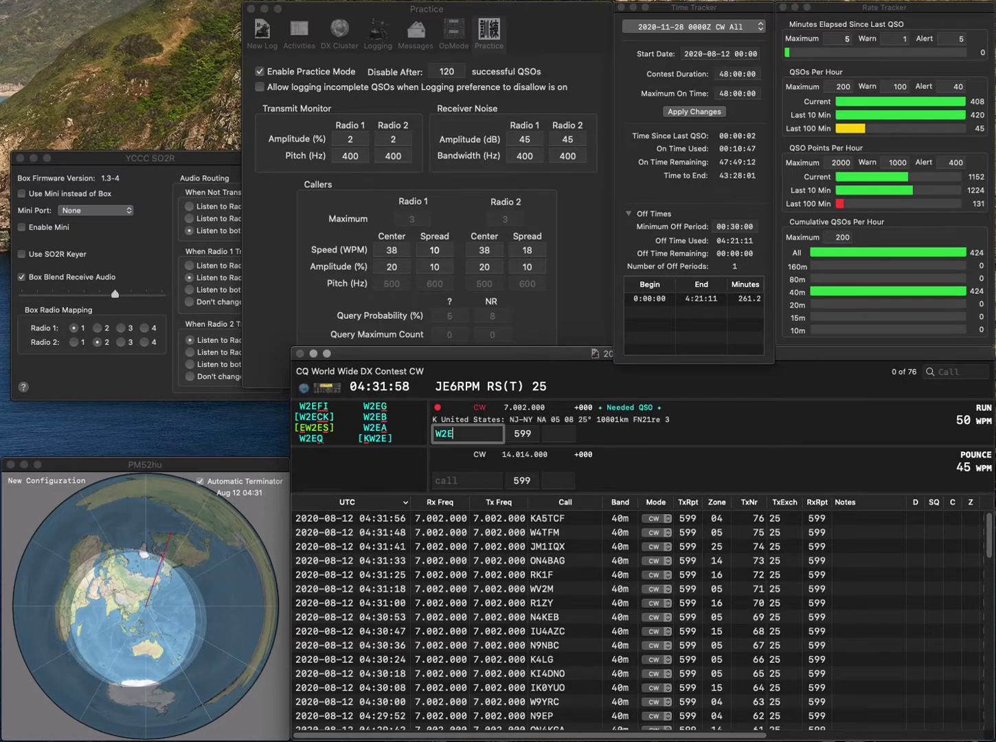
text(FI)
key(space)
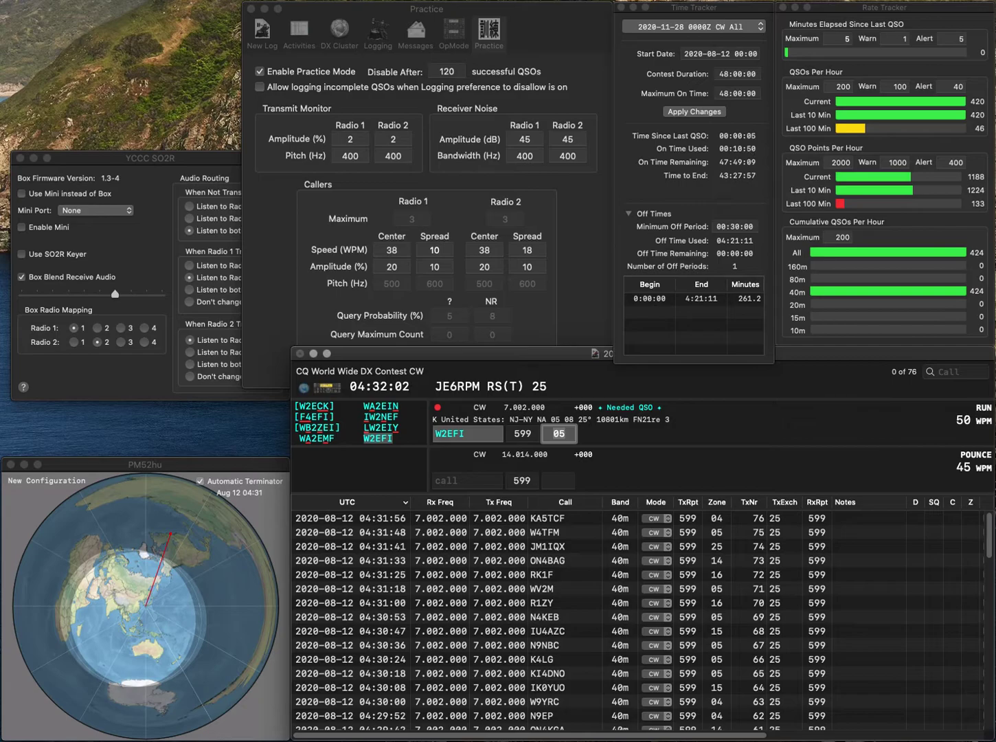
key(Return)
text(K4HS)
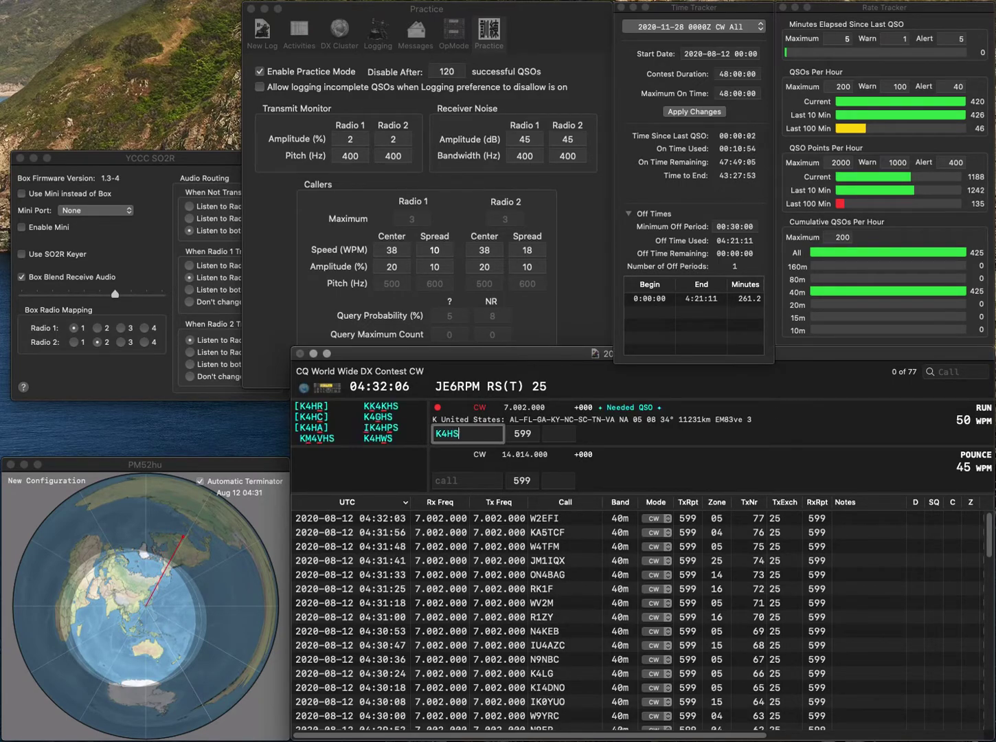
text(C)
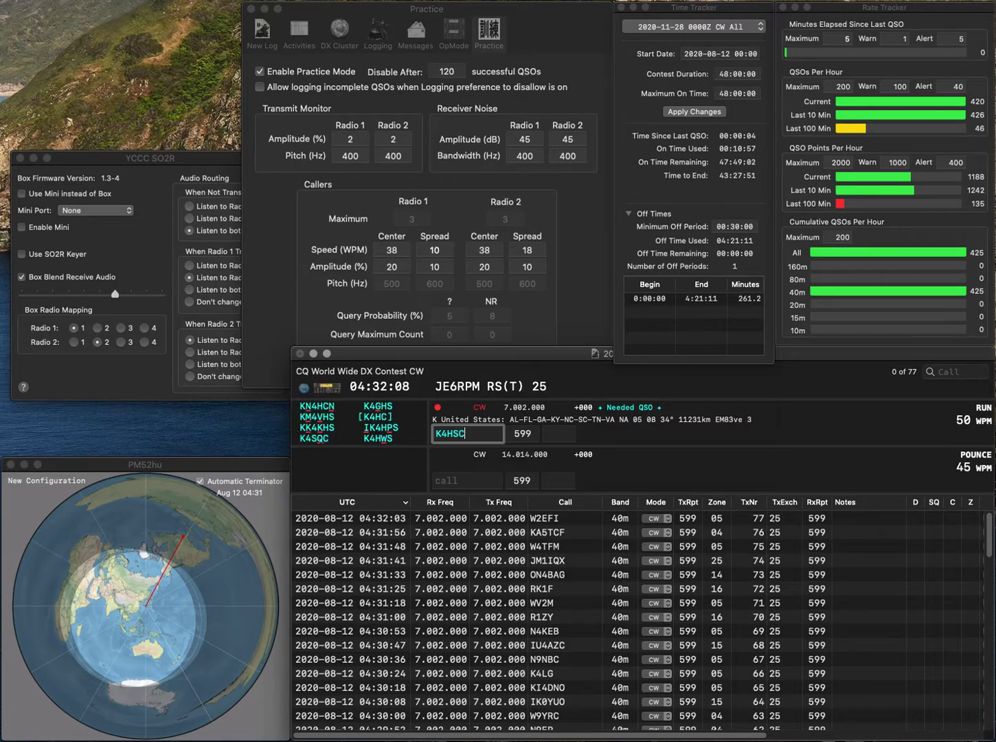
key(Left)
key(Left)
key(BackSpace)
text(S)
key(Delete)
text(Q)
key(Tab)
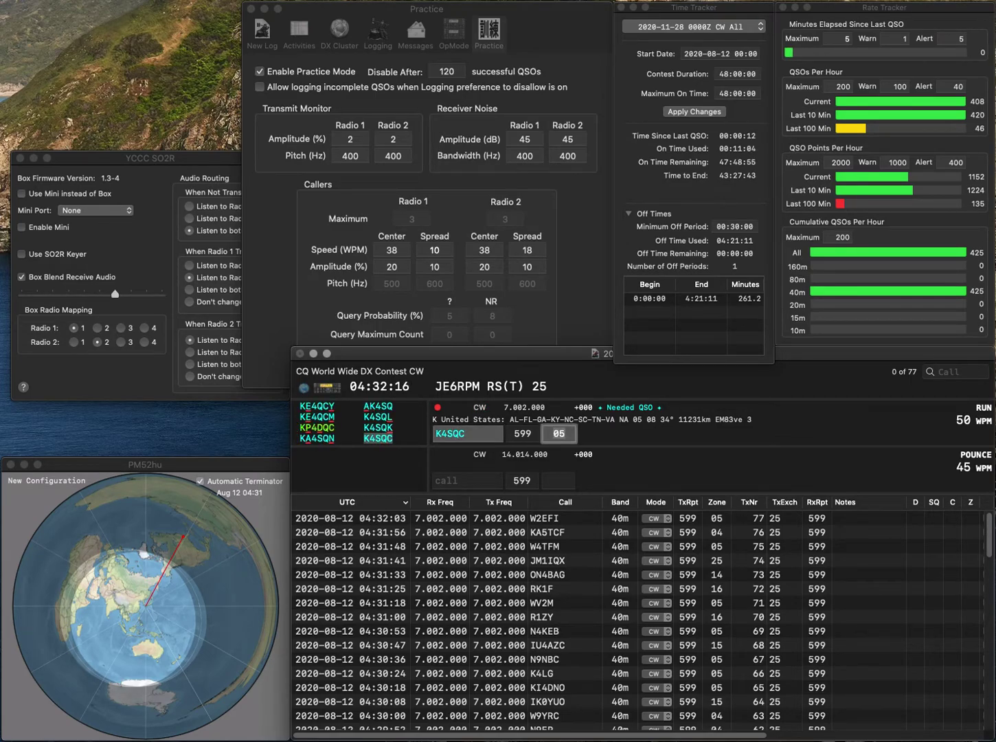
key(Return)
Enter the callsign HF0DKI and log the contact in zone 15 on the run radio.
text(HF0)
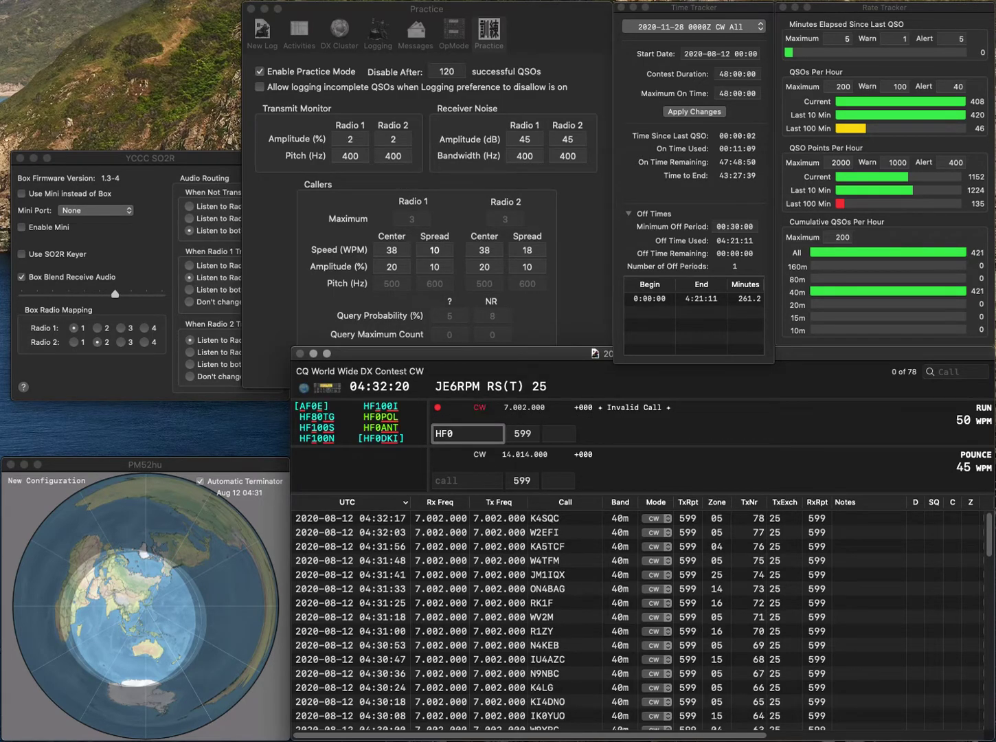
text(DKI)
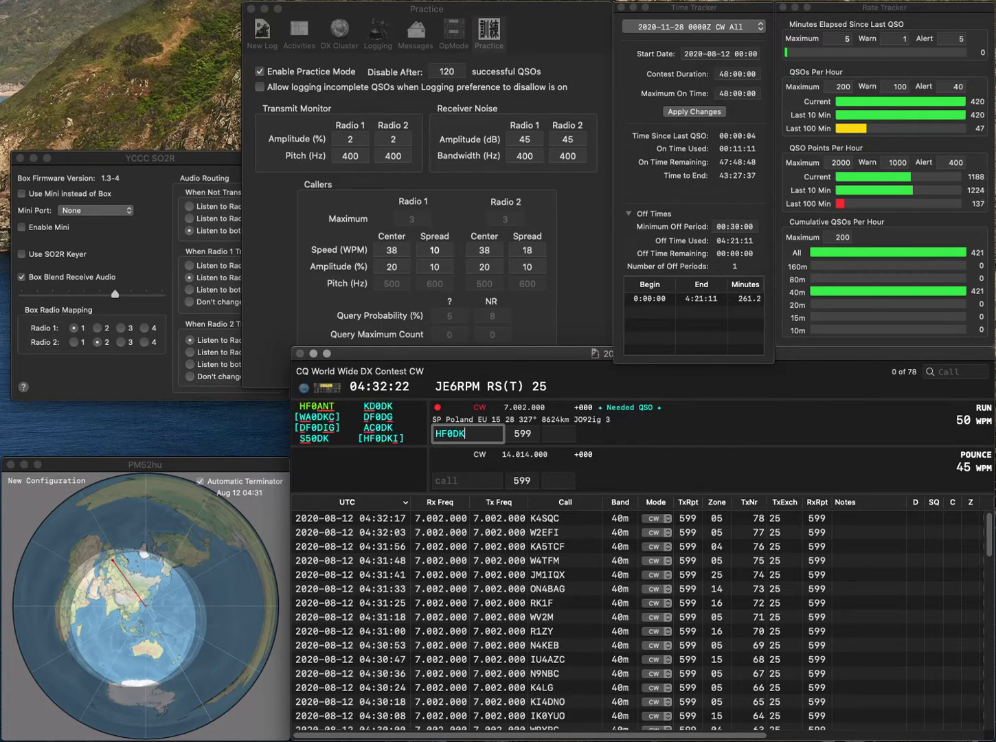
key(Tab)
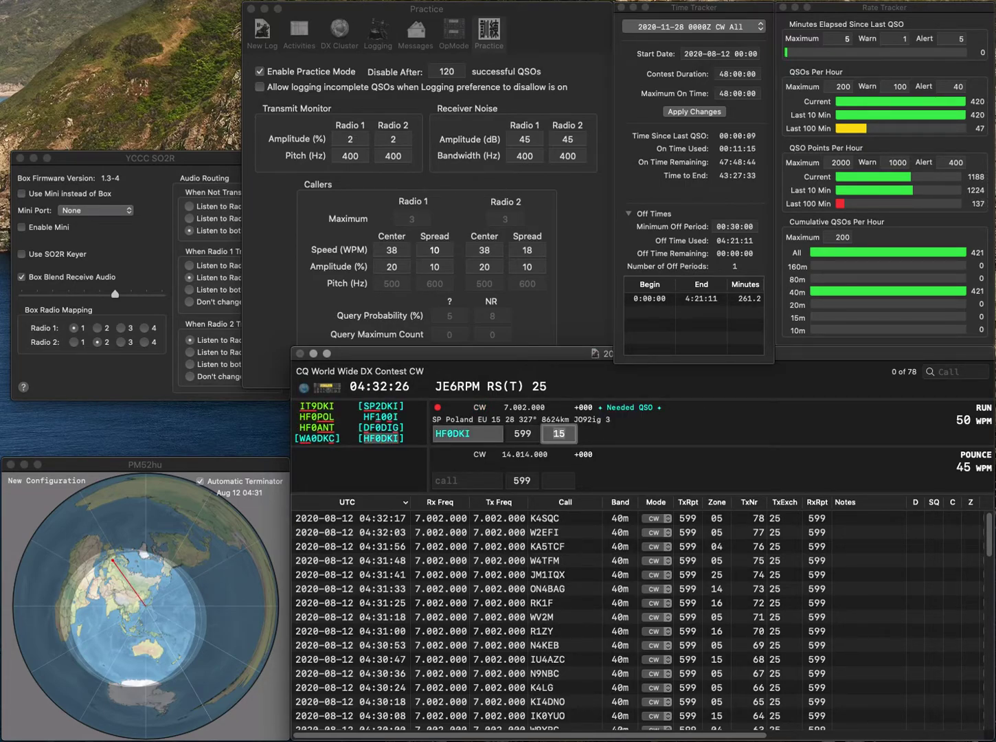
key(Return)
text(S2SYI)
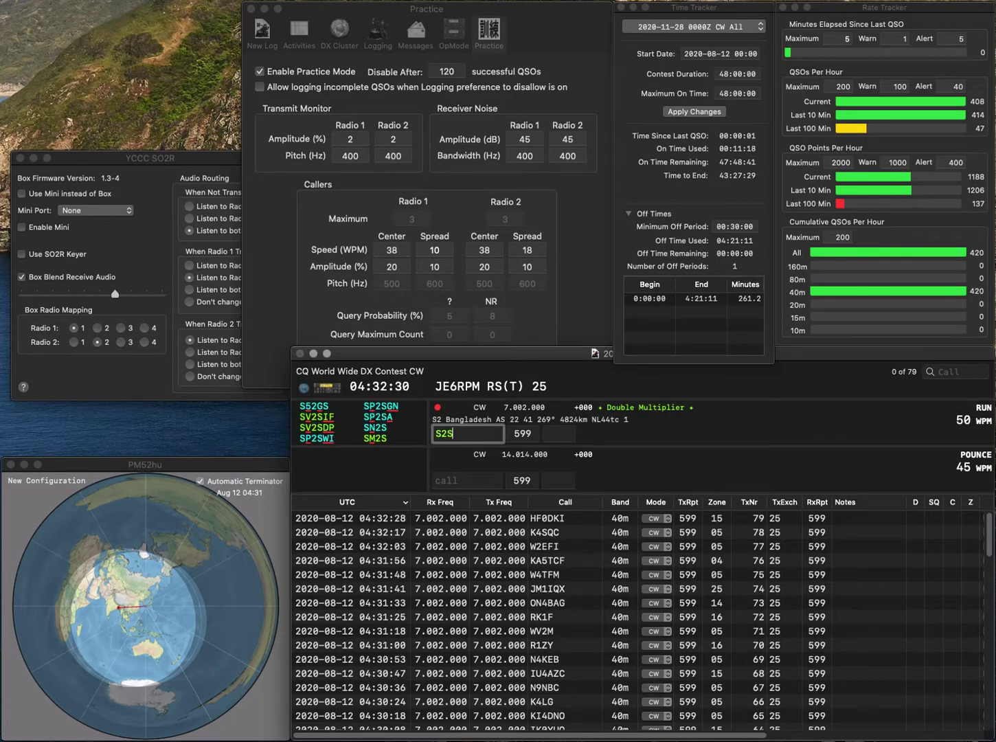
key(Home)
key(Delete)
text(IK)
key(Return)
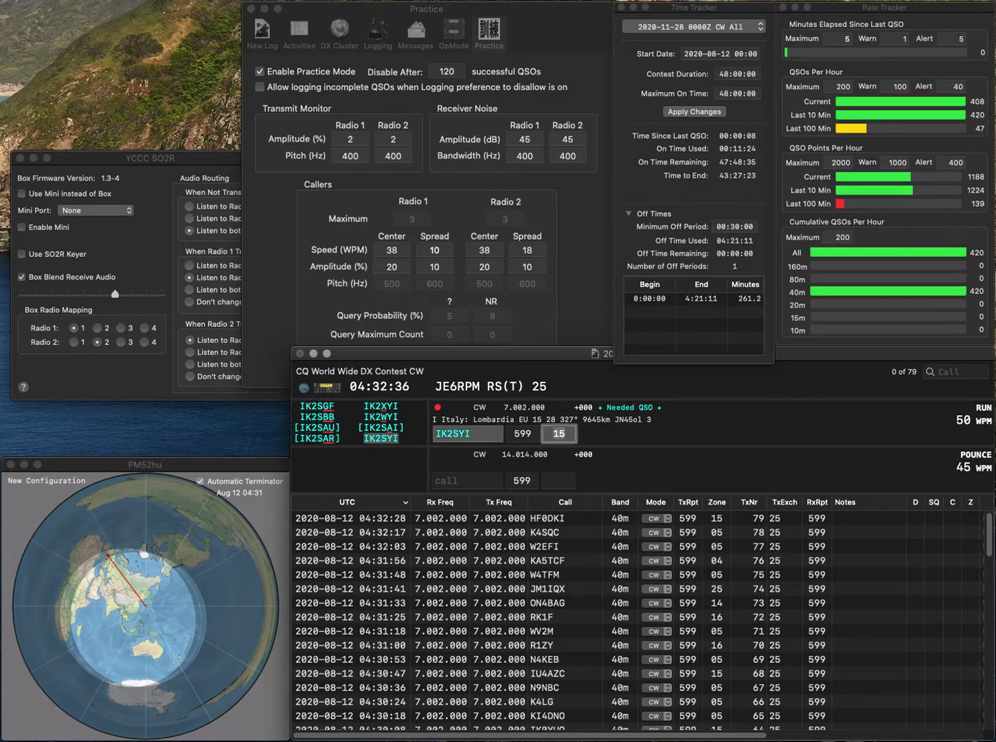
key(Return)
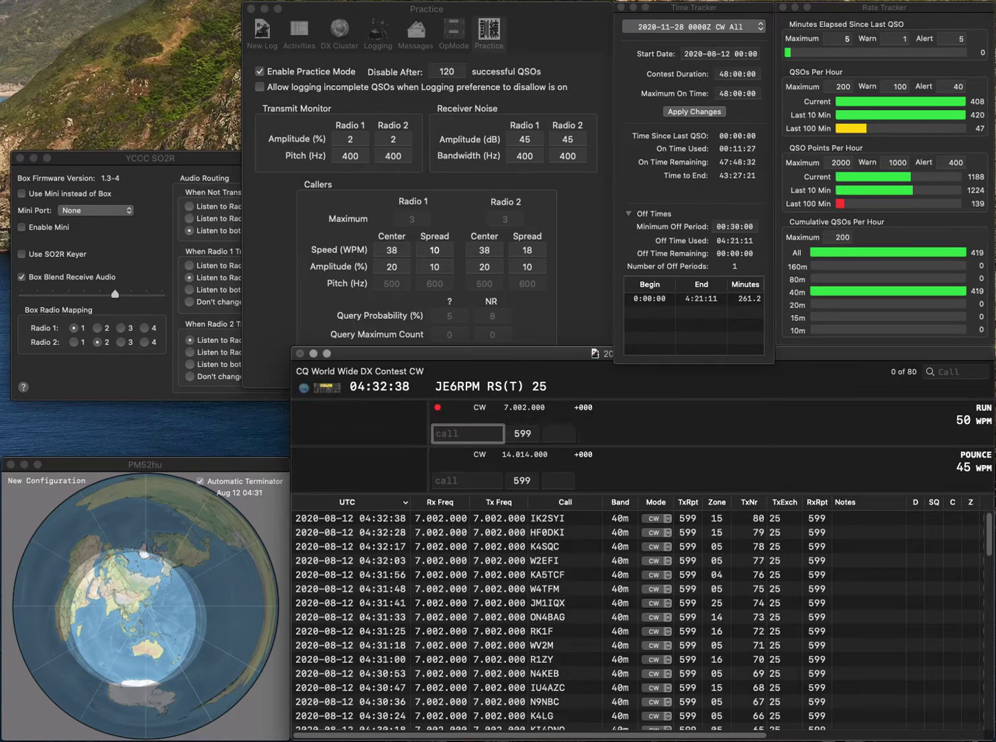
Enter and log the contacts with F6KKH in zone 14 and RN3QO in zone 16 on the run radio.
text(F6KKH)
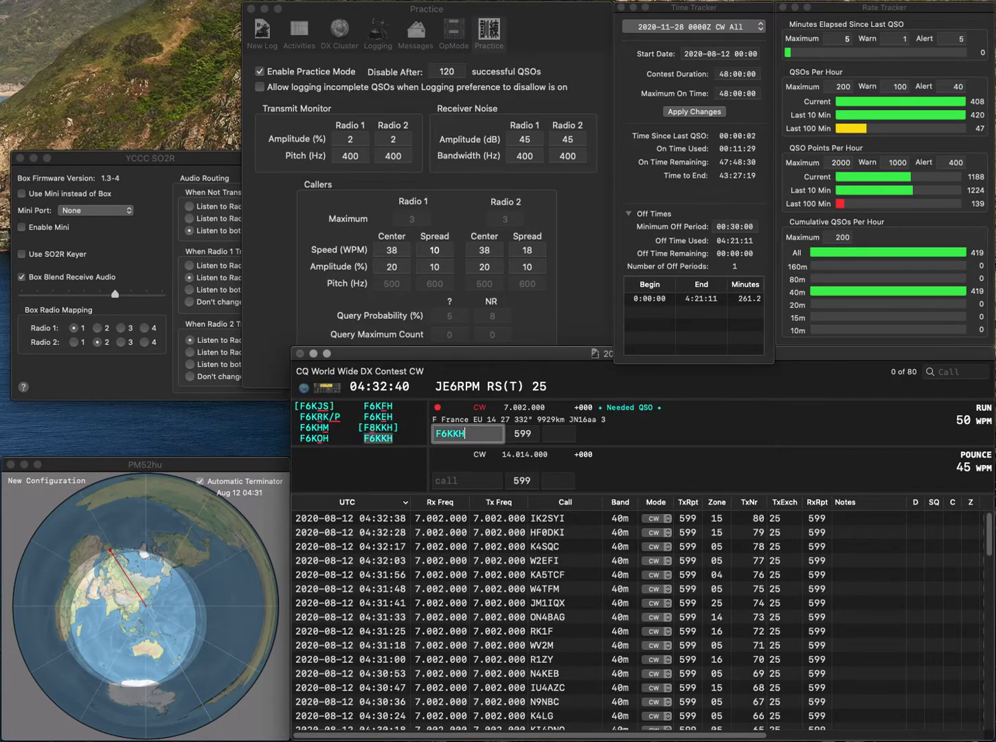
key(space)
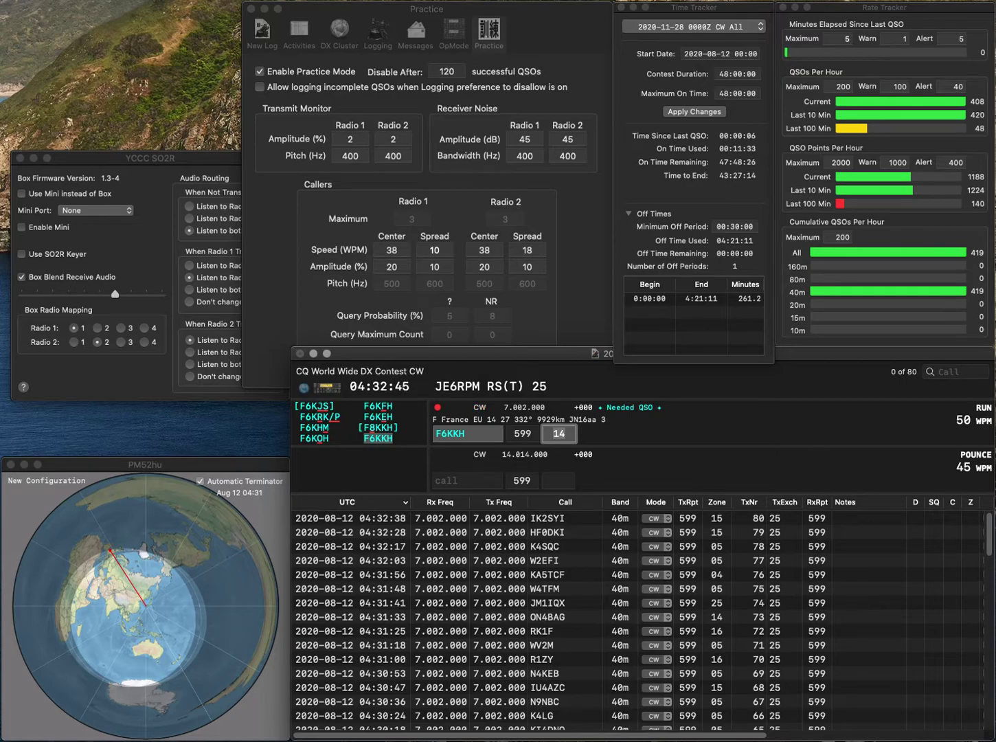
key(Return)
text(RN3QO)
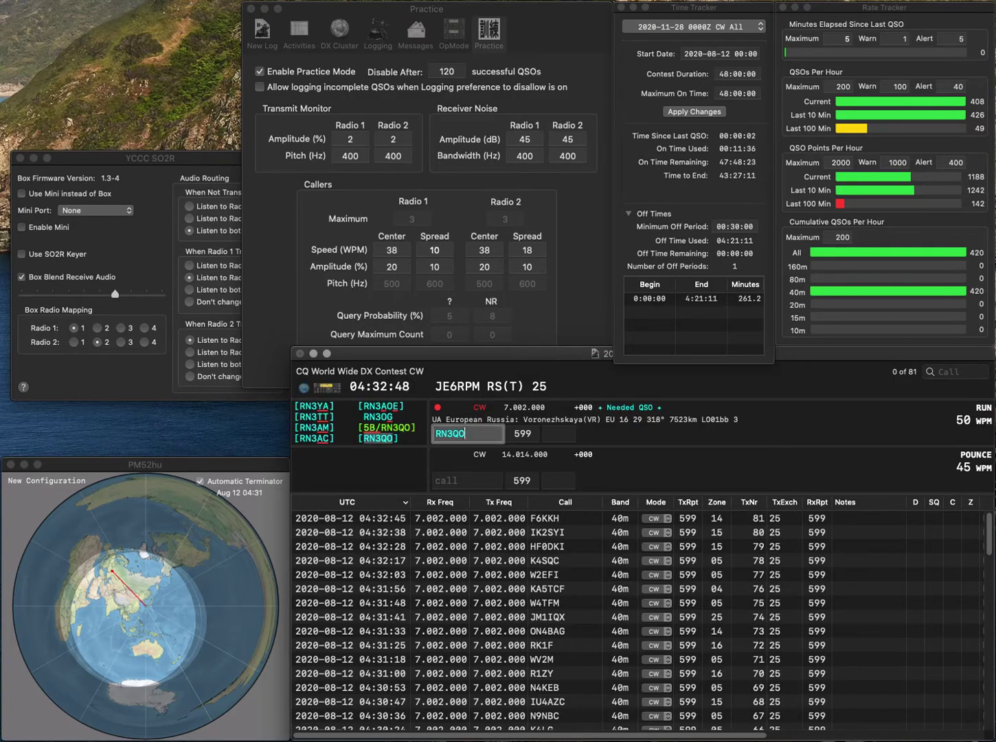
key(Tab)
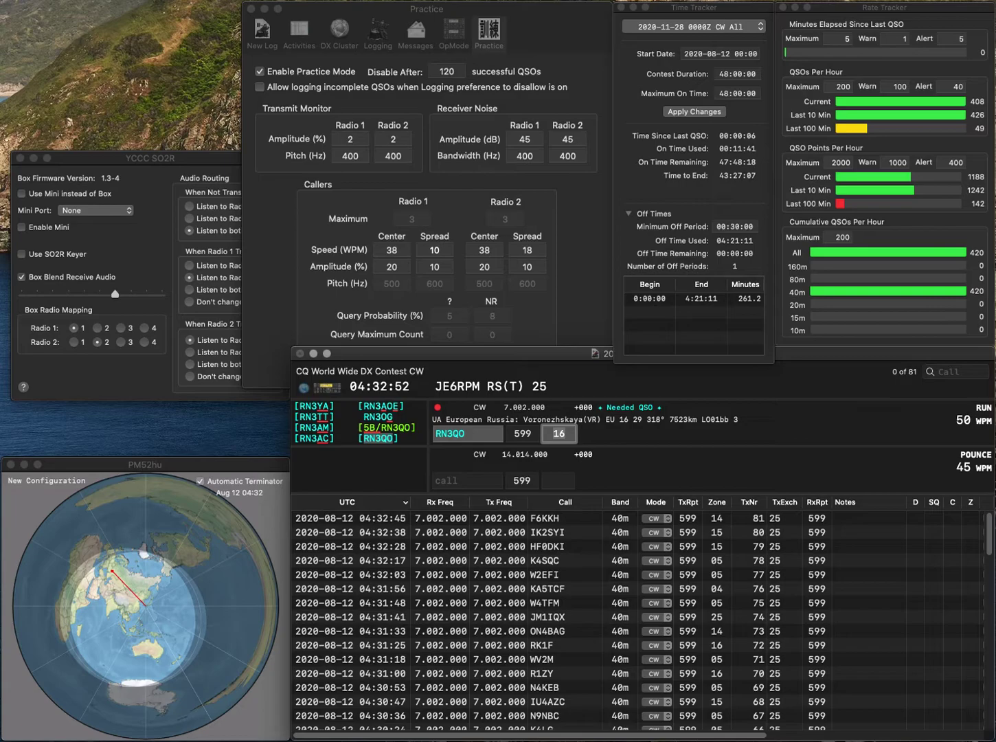
key(Return)
text(9A4C)
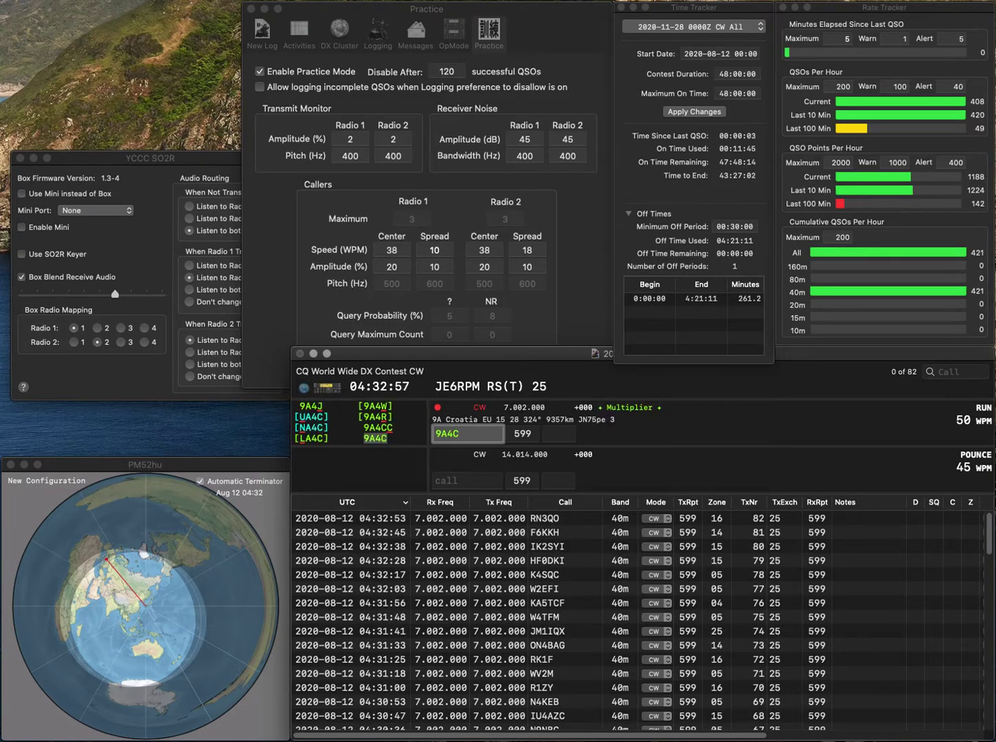
key(space)
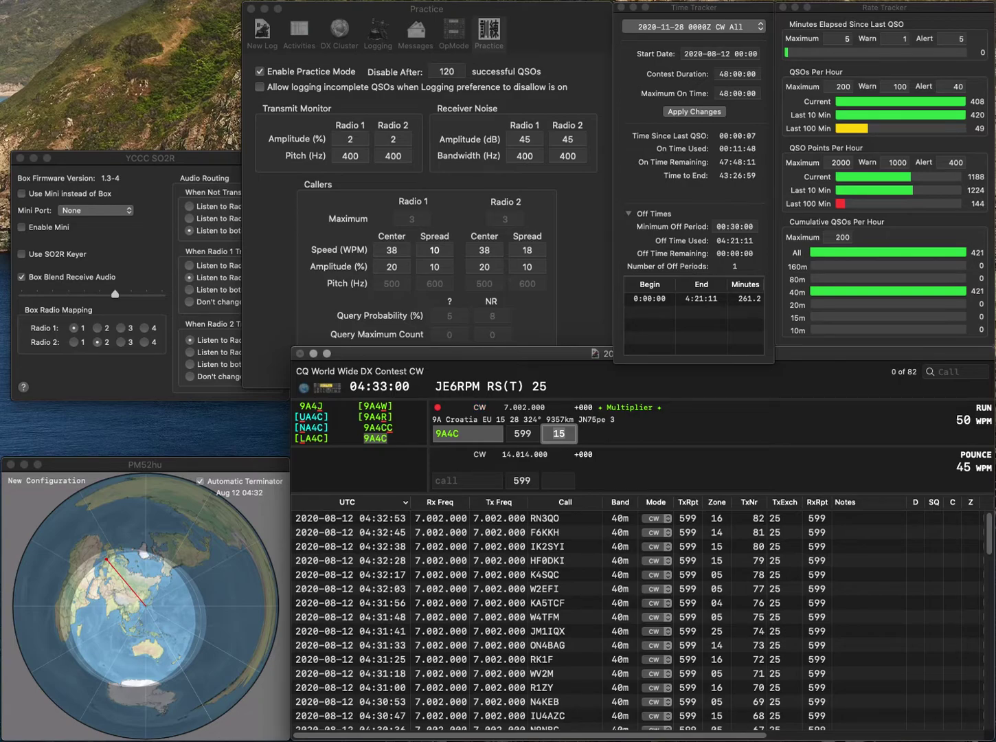
key(Return)
text(AI)
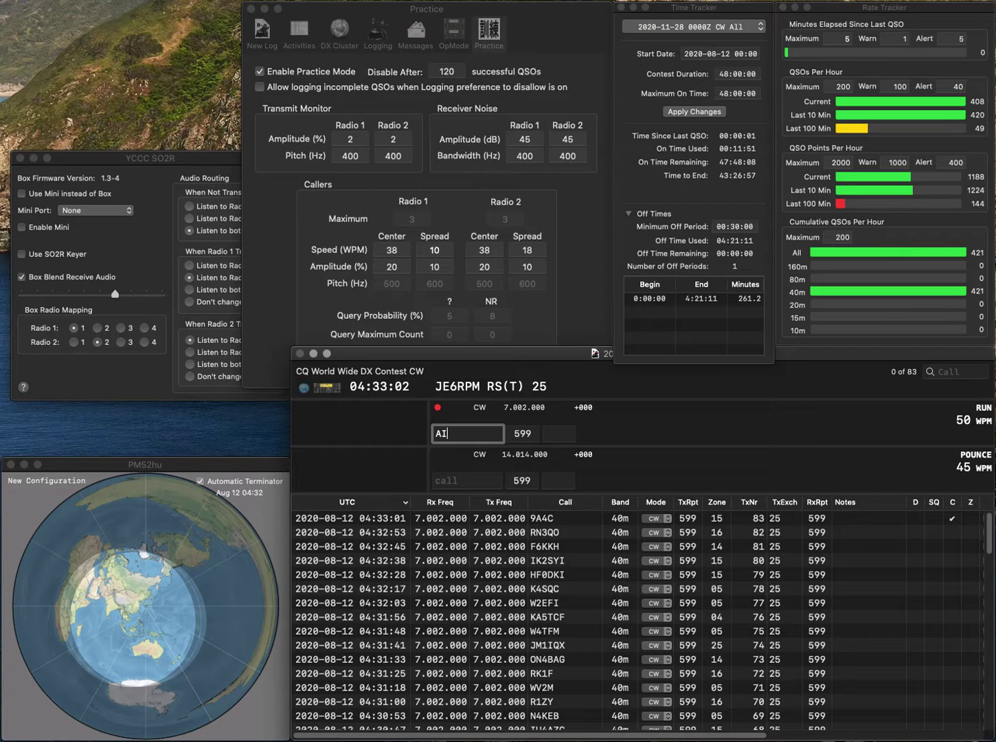
text(4RF)
key(Return)
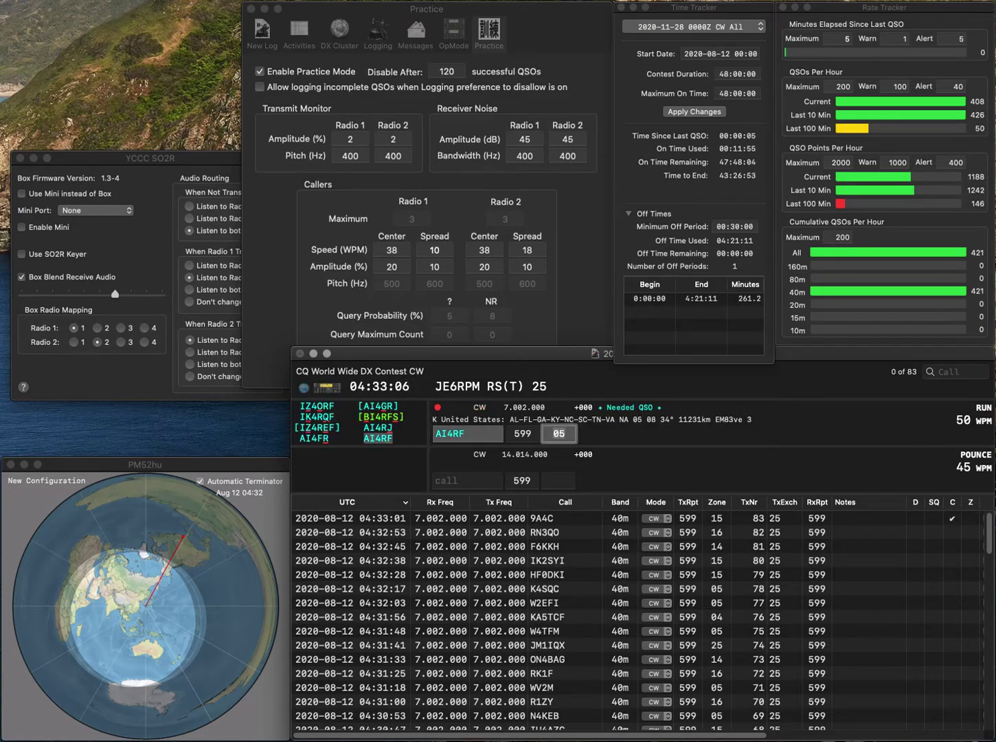
key(Return)
text(W)
key(BackSpace)
text(KL7LA)
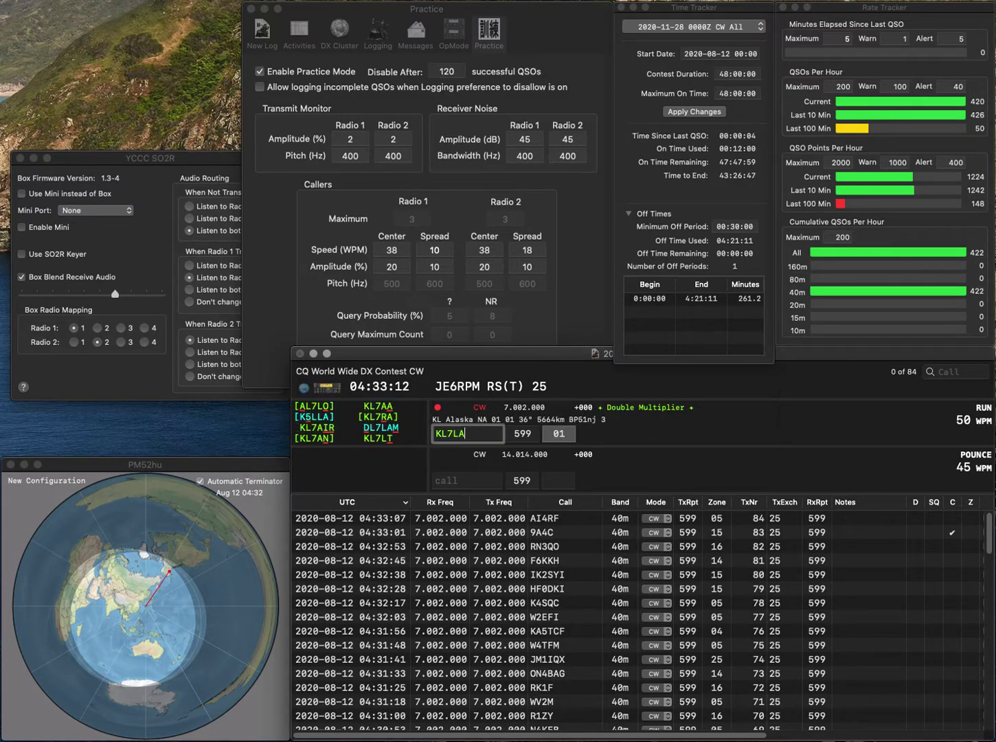
key(Left)
key(BackSpace)
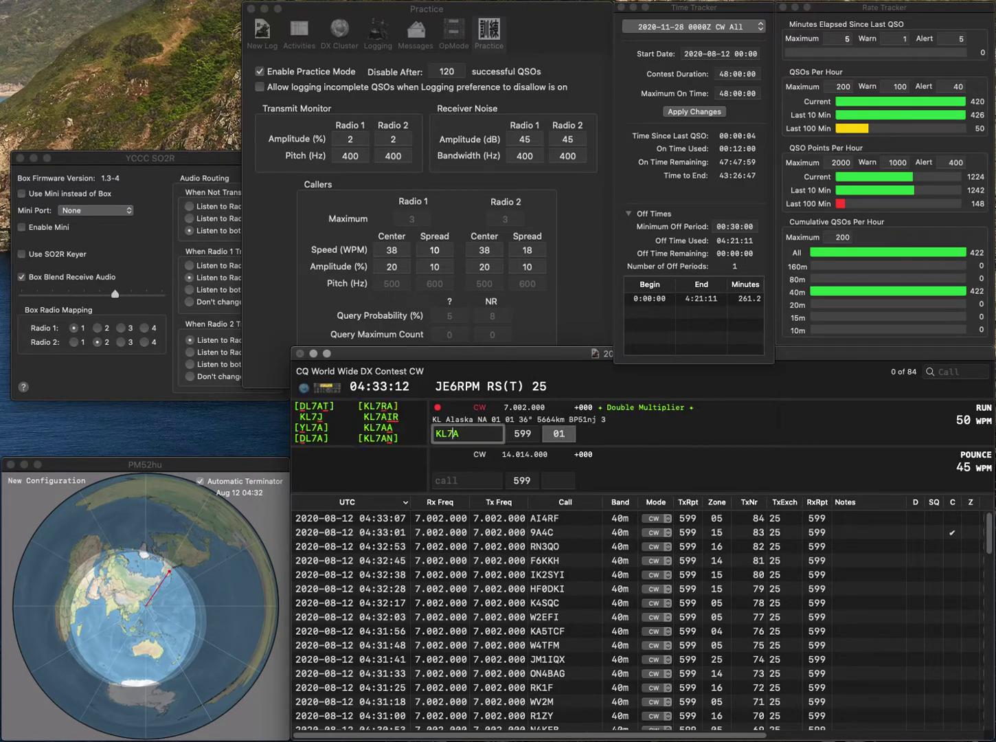
text(R)
key(Tab)
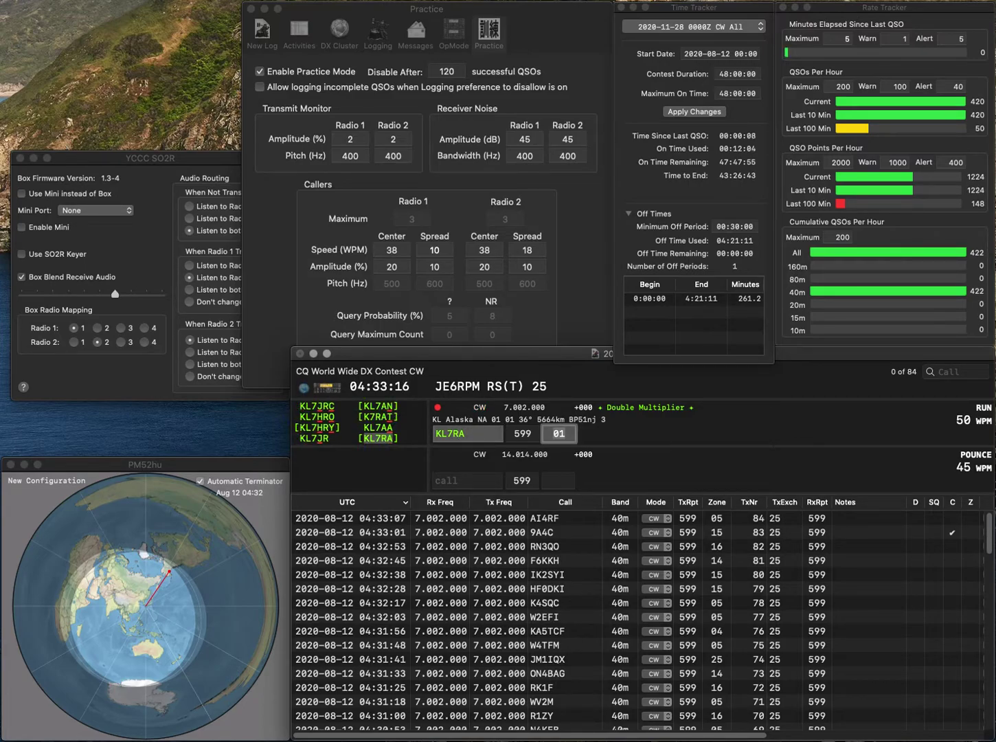
key(Return)
Enter the callsign RA1AL and log the contact in zone 16 on the run radio.
text(RA)
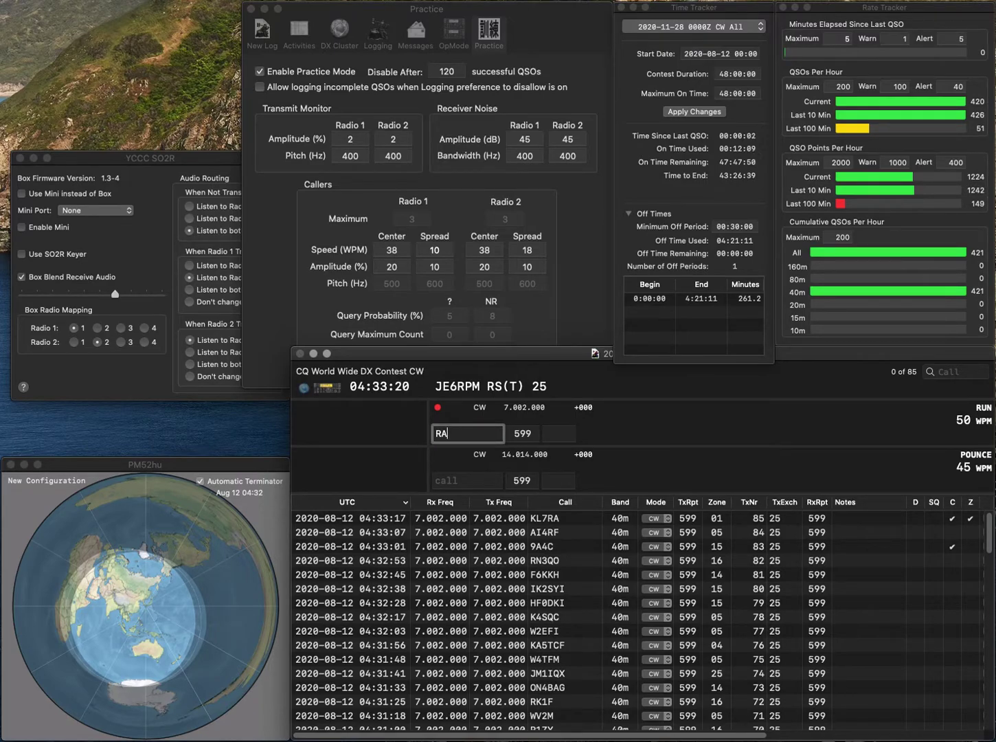
text(1AL)
key(Return)
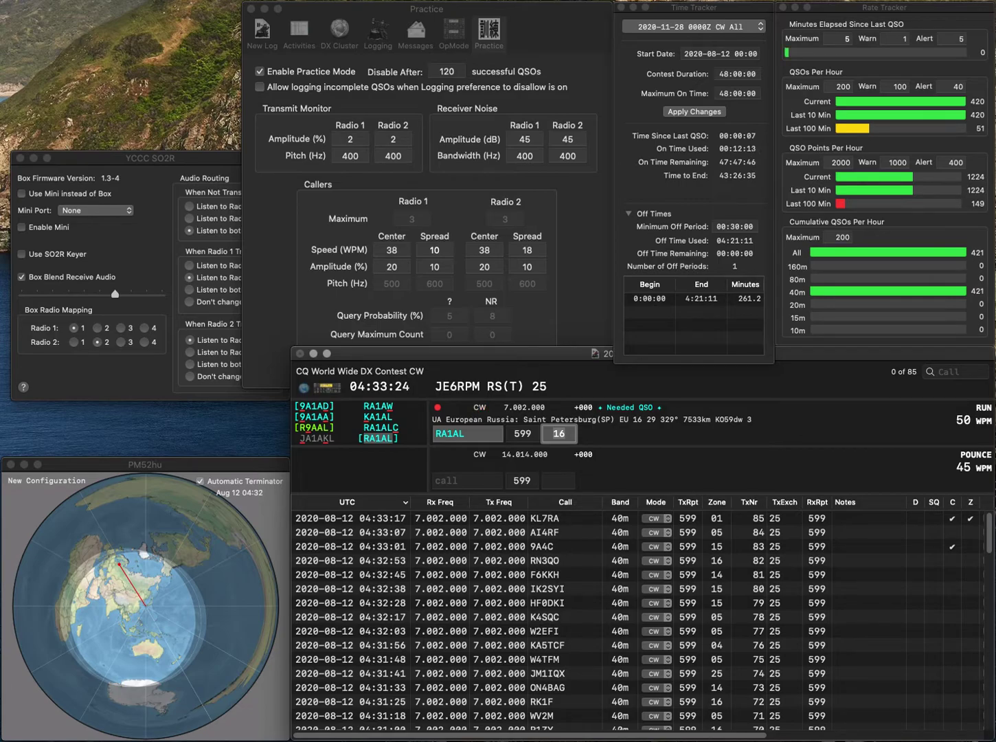
key(Return)
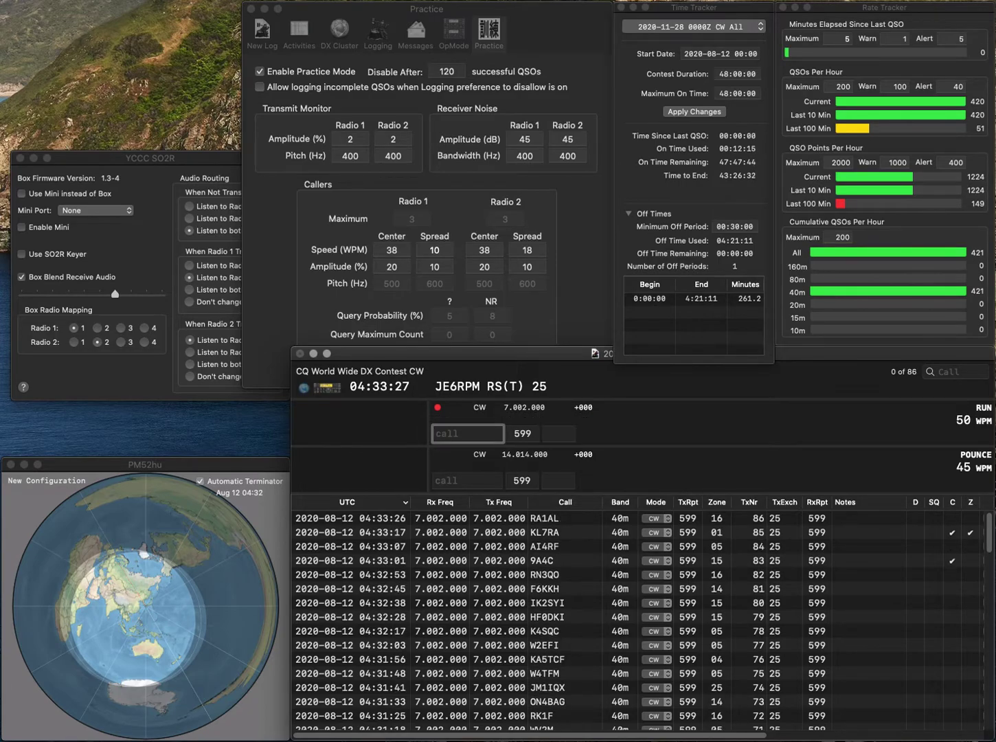
text(W8YU)
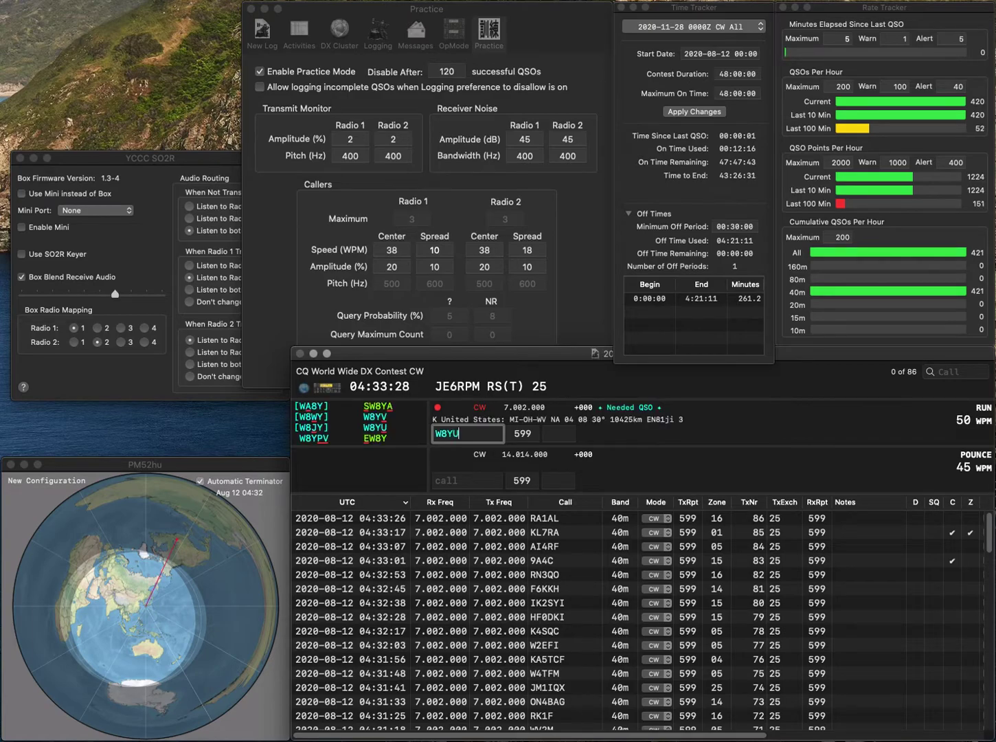
key(space)
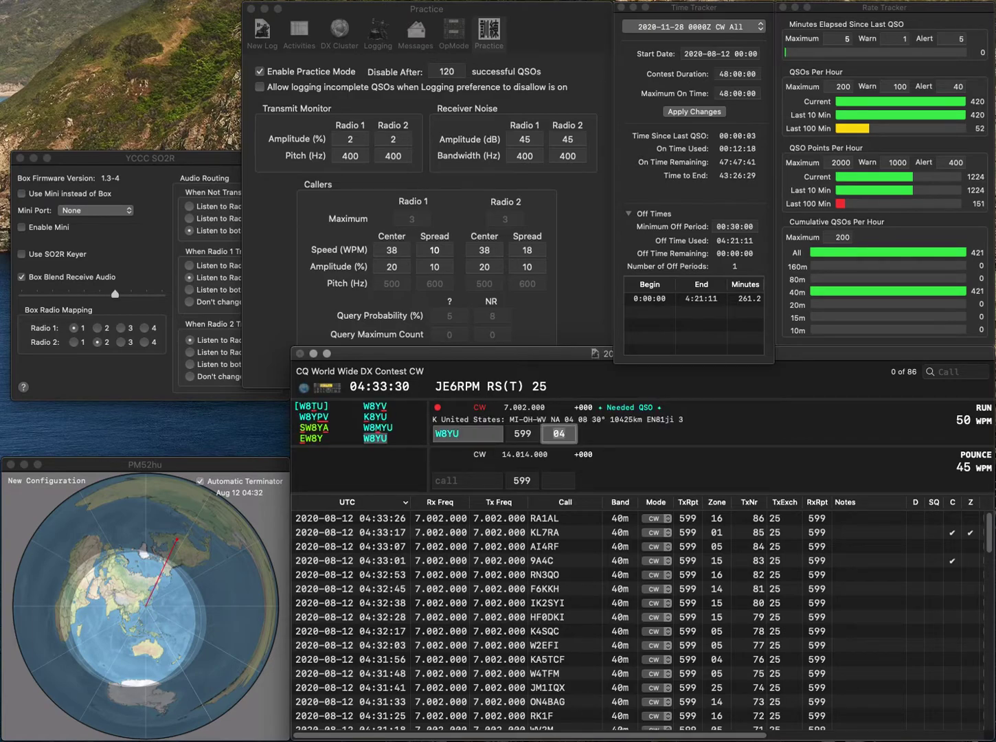
key(Return)
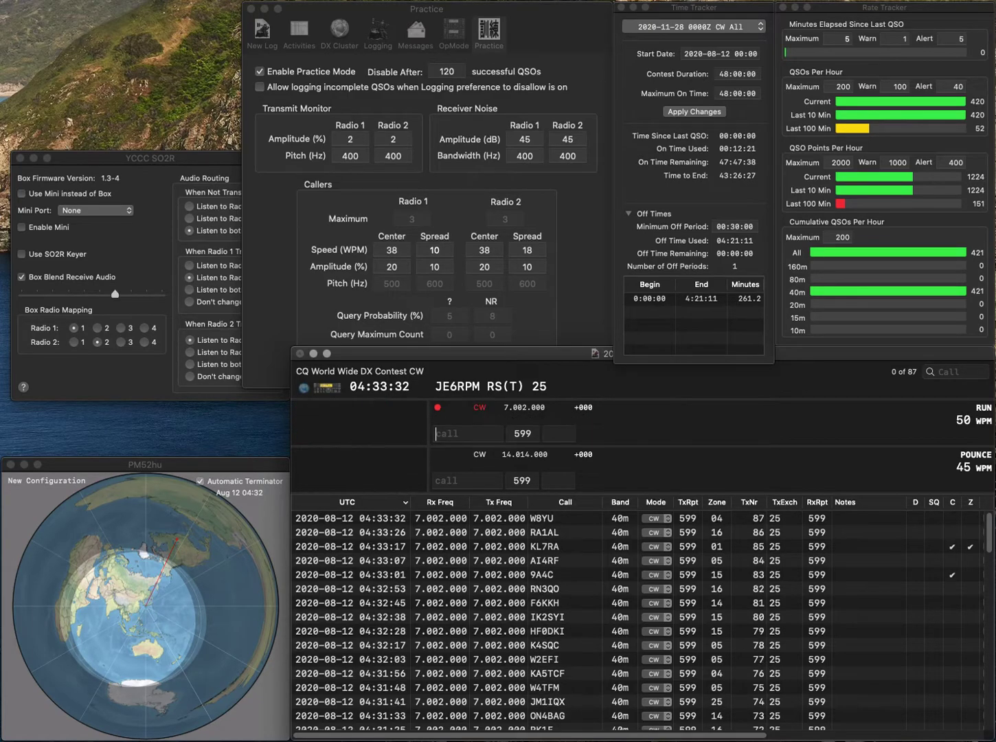
text(K2SG)
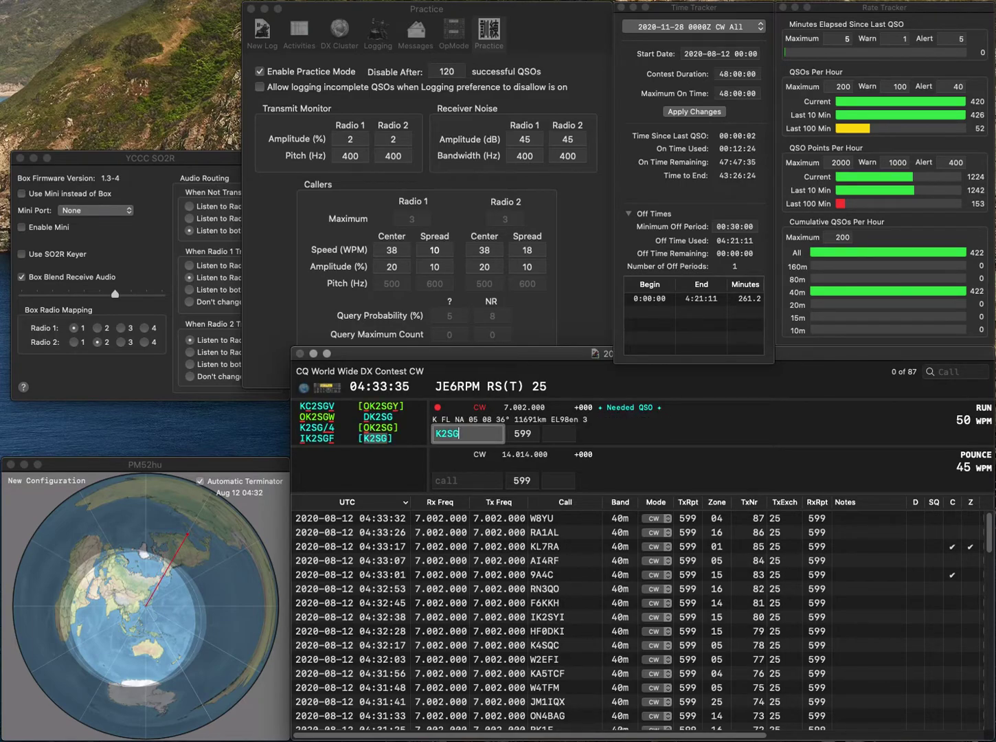
key(Return)
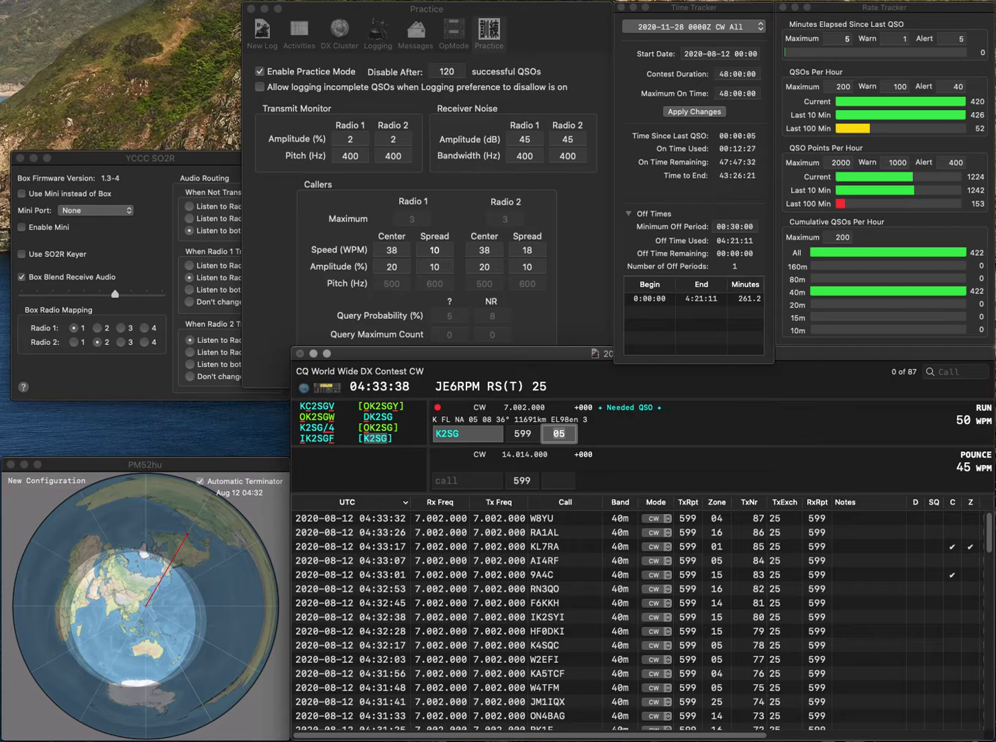
key(Return)
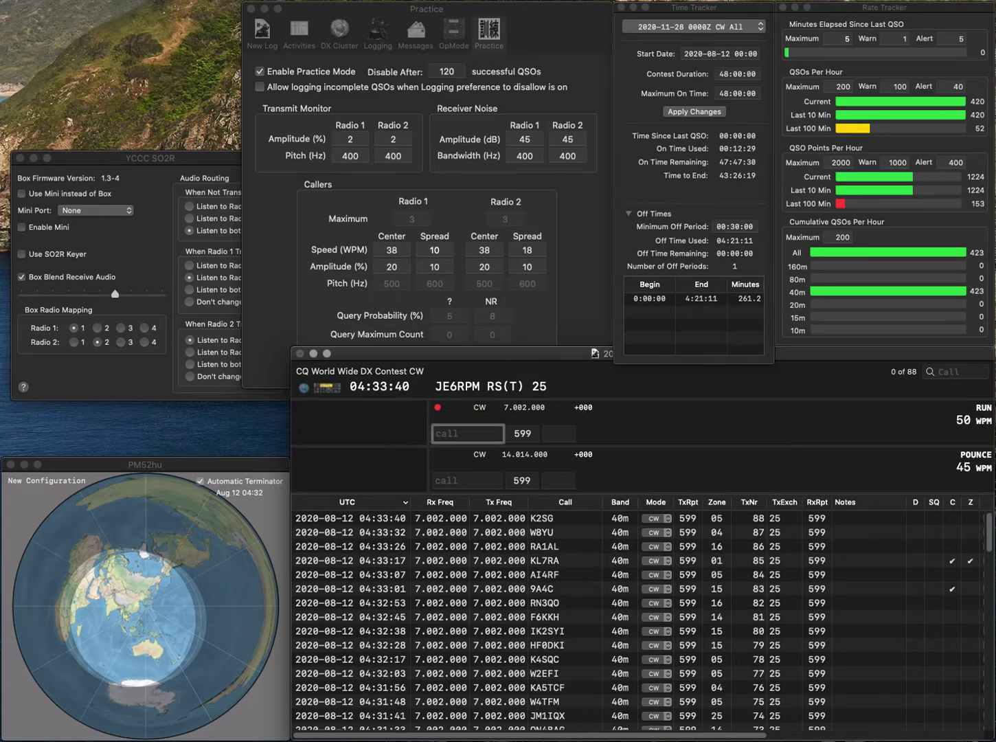
text(100M)
key(Home)
text(3Z)
key(space)
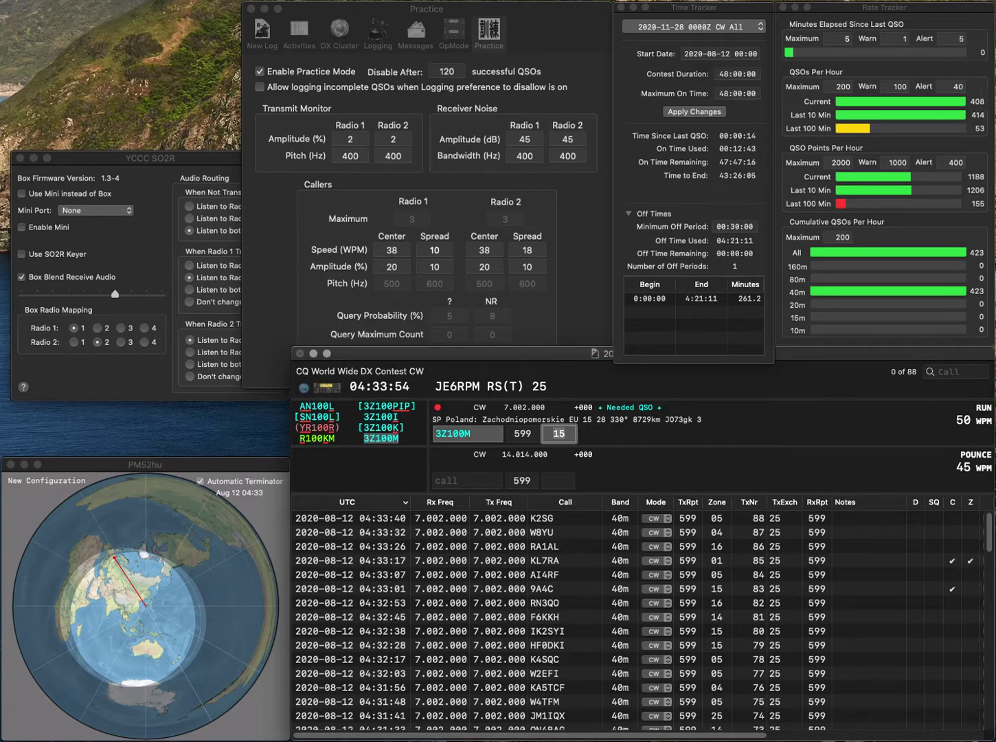
key(Return)
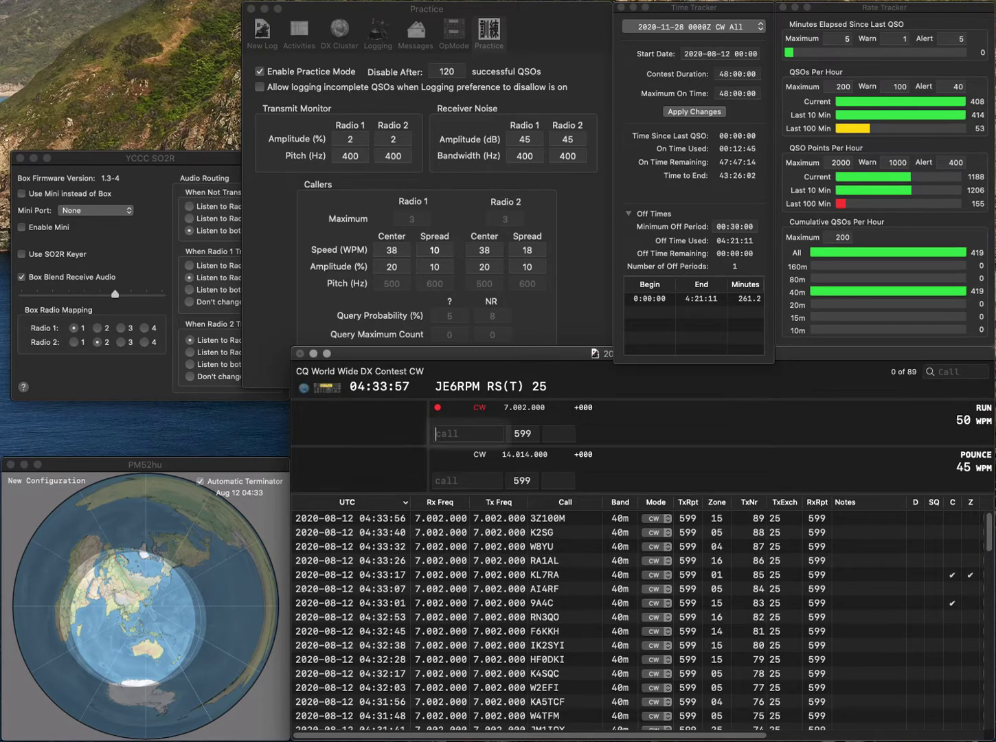
text(VE2AED)
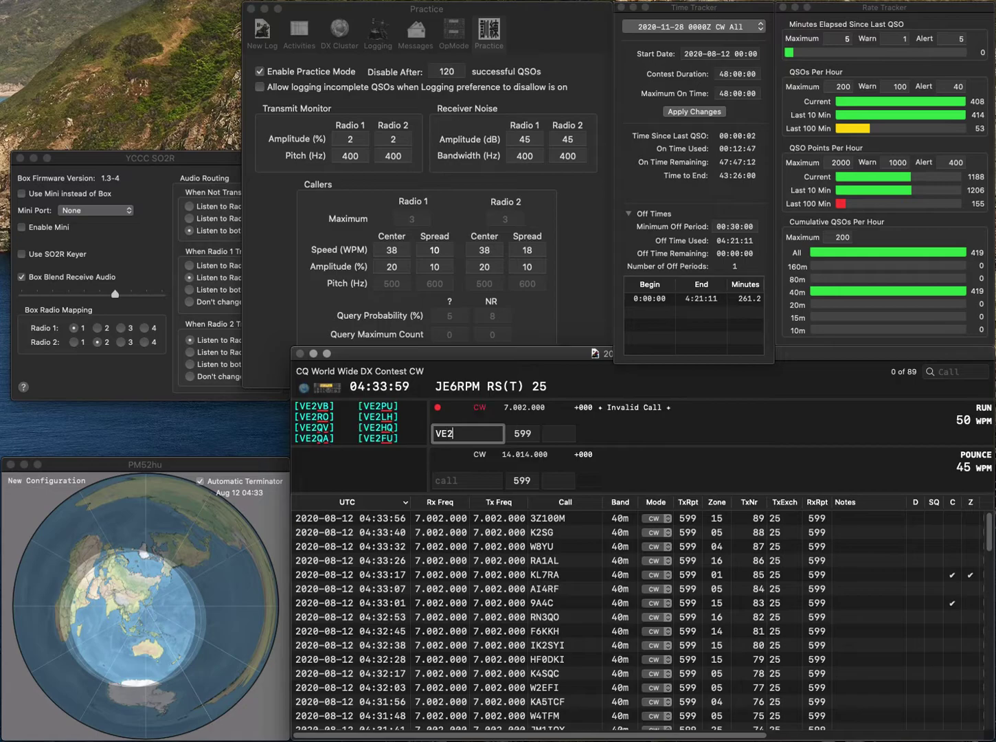
key(space)
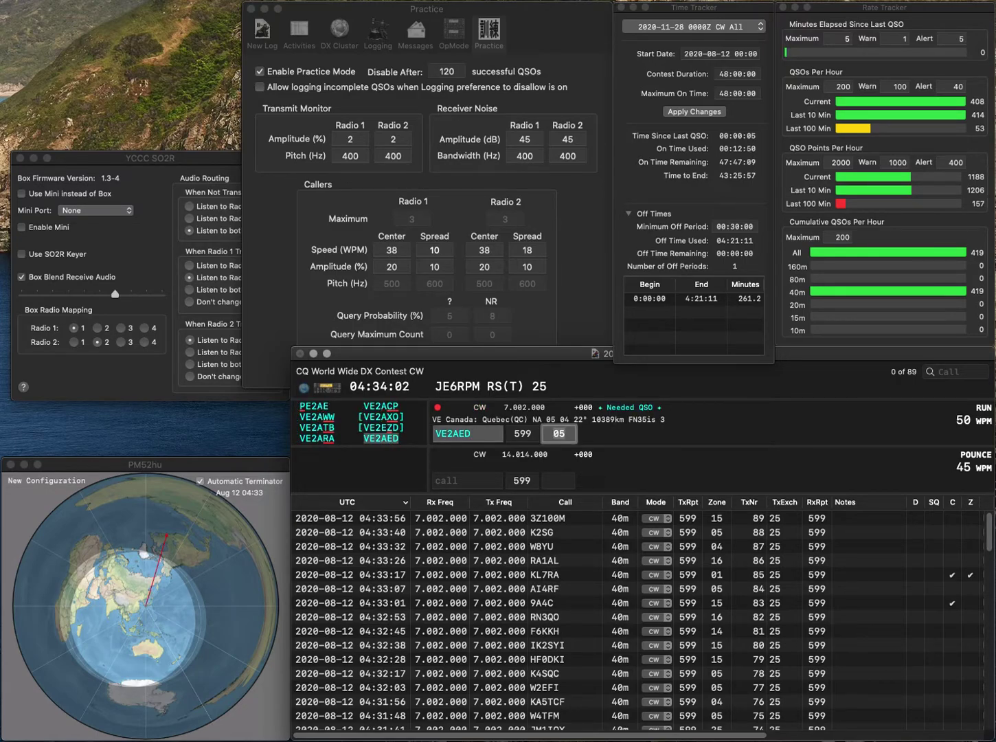
key(Return)
text(G3KMG)
key(space)
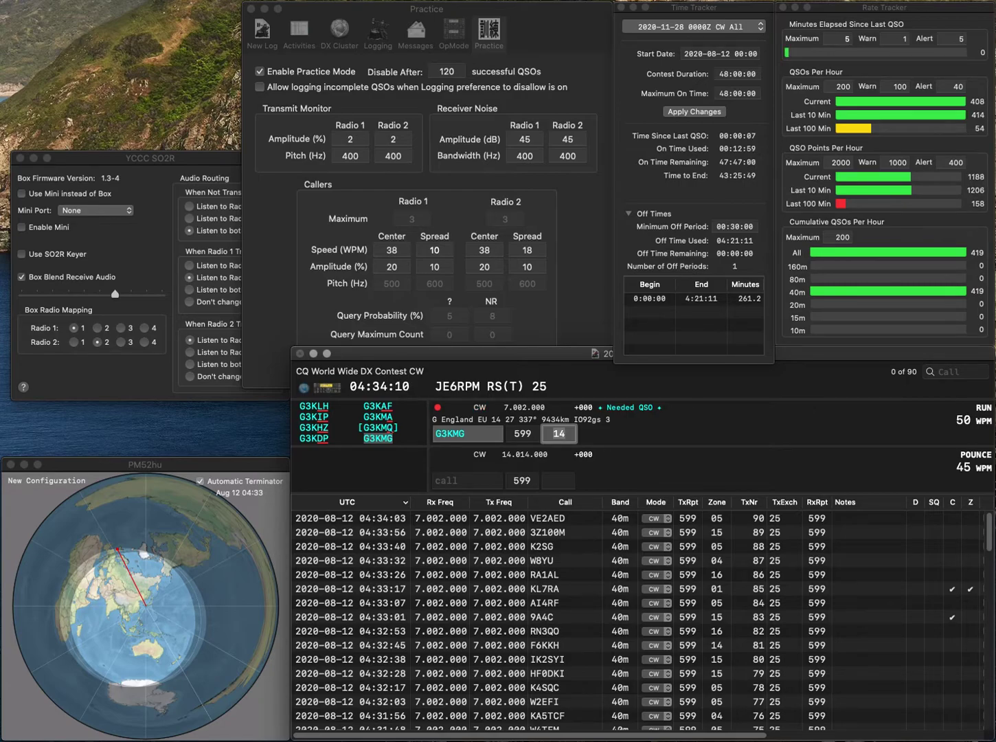
key(Return)
text(LY3B)
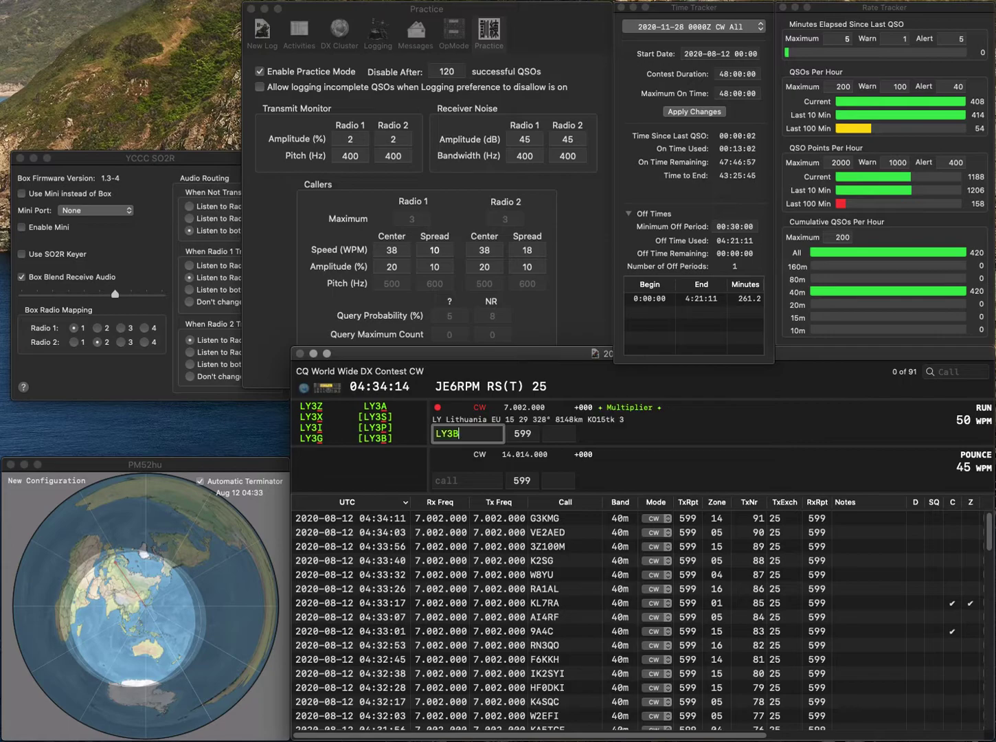
key(space)
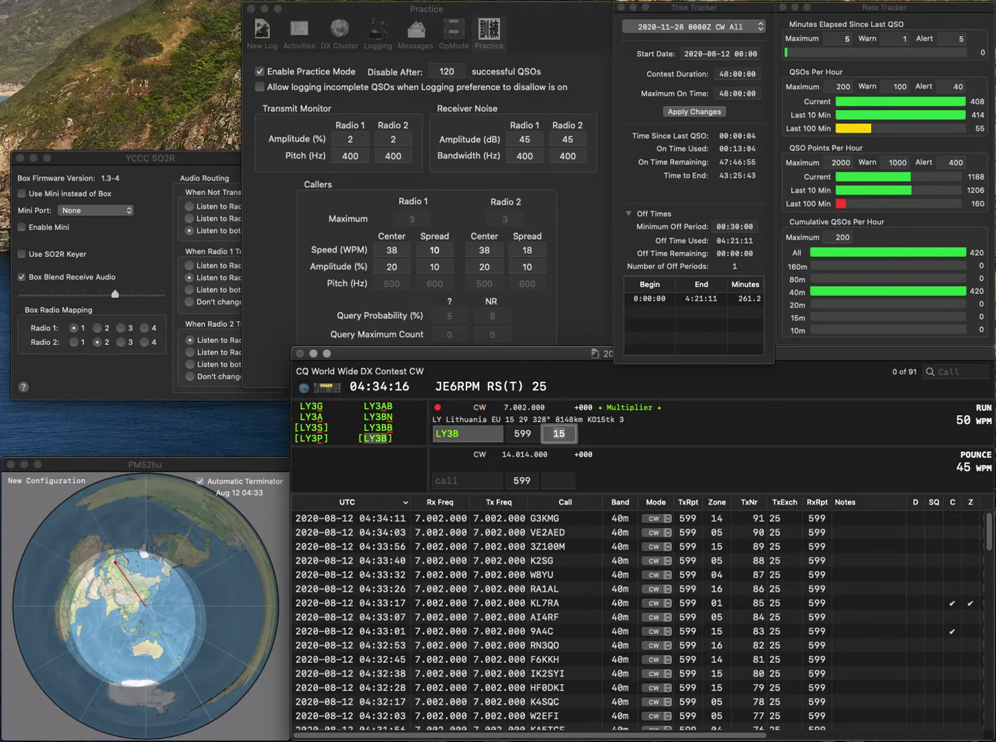
key(Return)
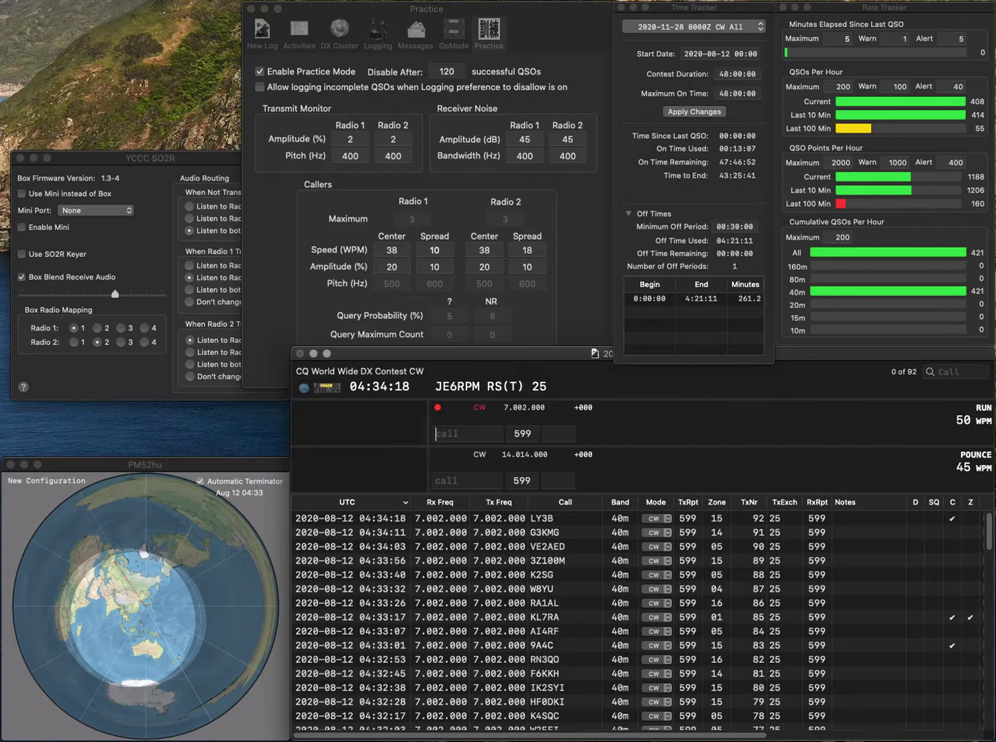
text(WA1CT)
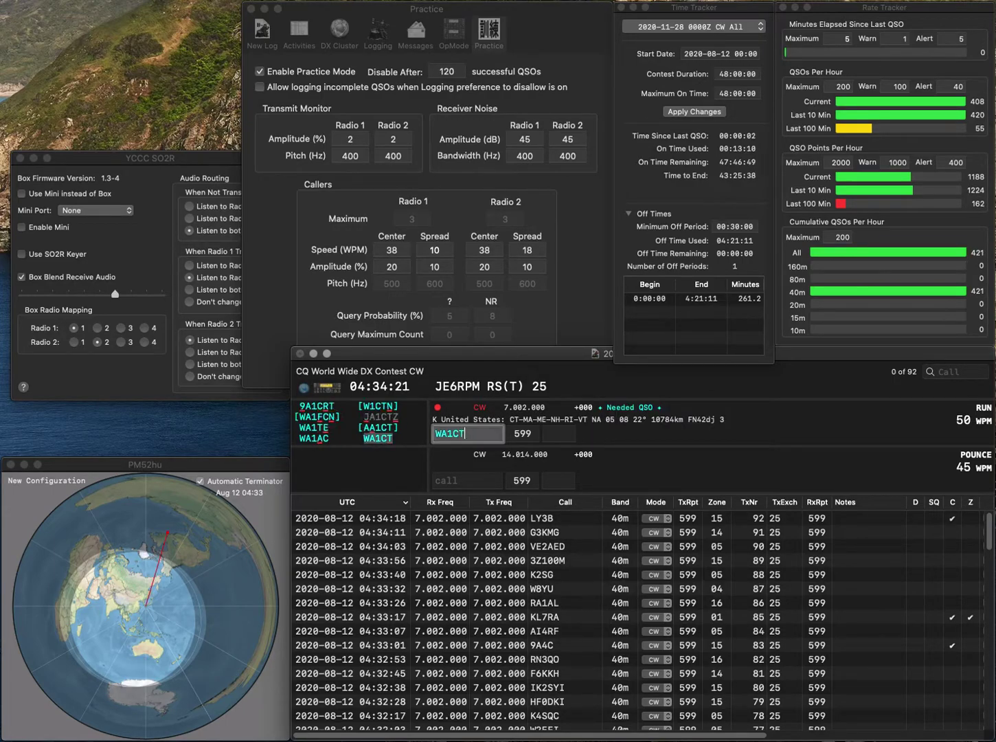
key(space)
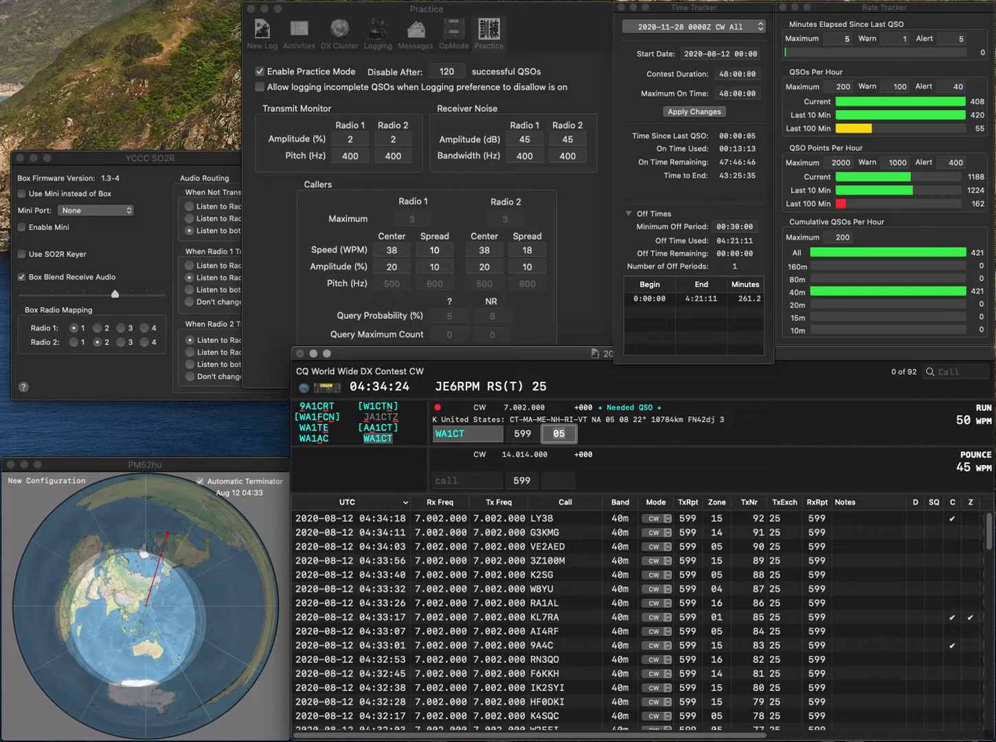
key(Return)
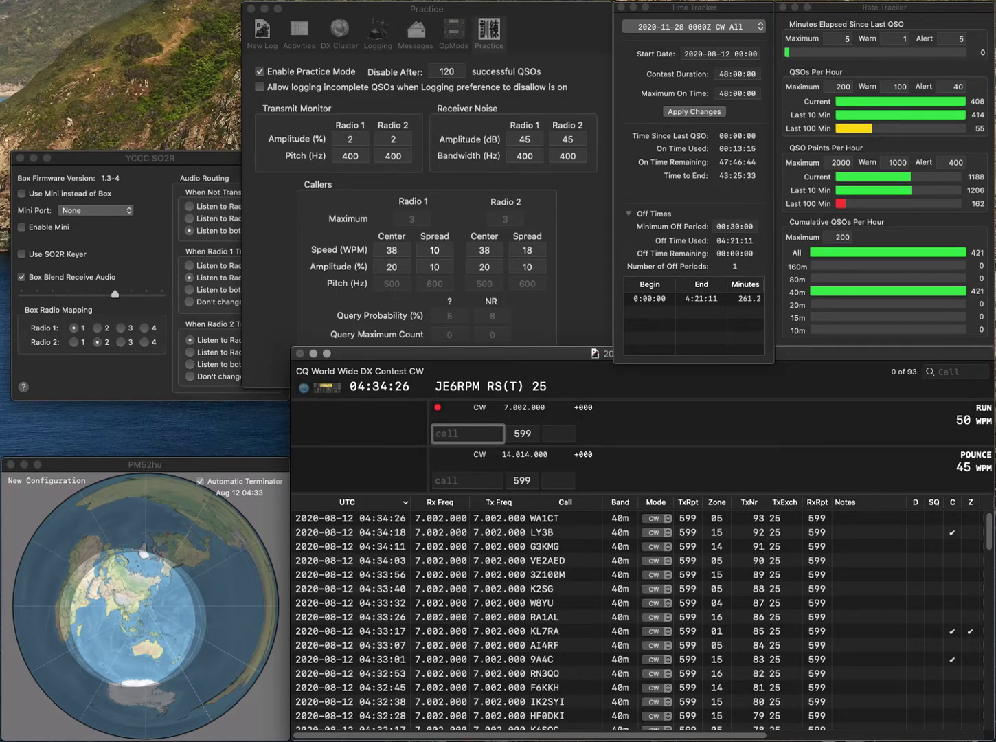
Enter the callsign VE7NI, removing the stray final V and adding the VE prefix, and log the contact in zone 03 on the run radio.
text(NIV)
key(BackSpace)
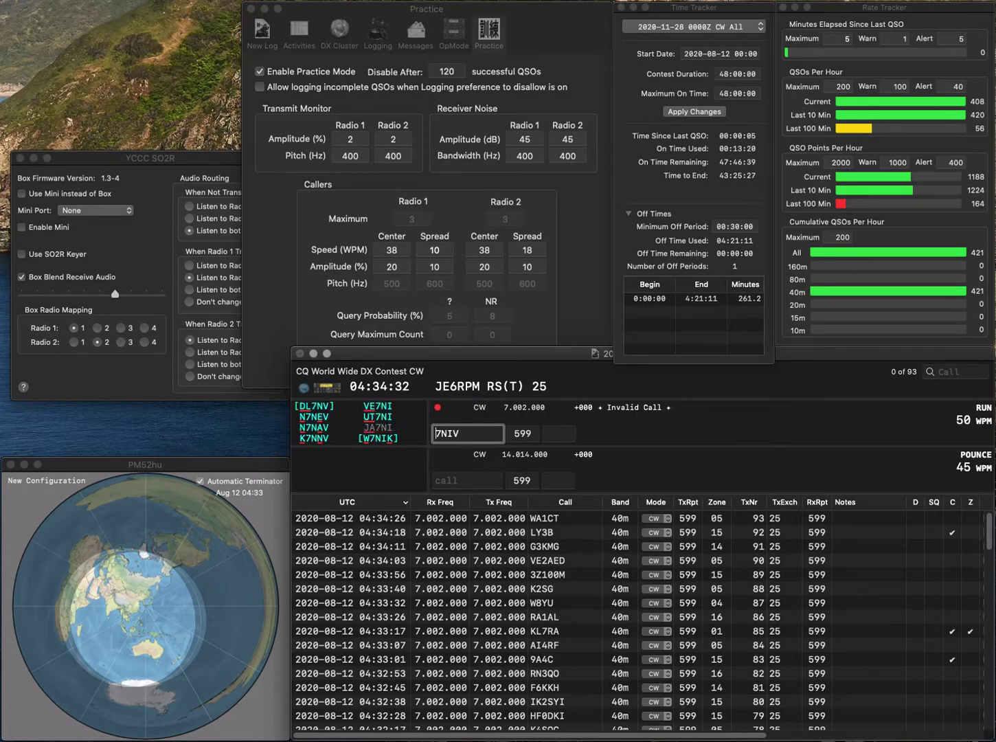
key(Home)
text(VE)
key(space)
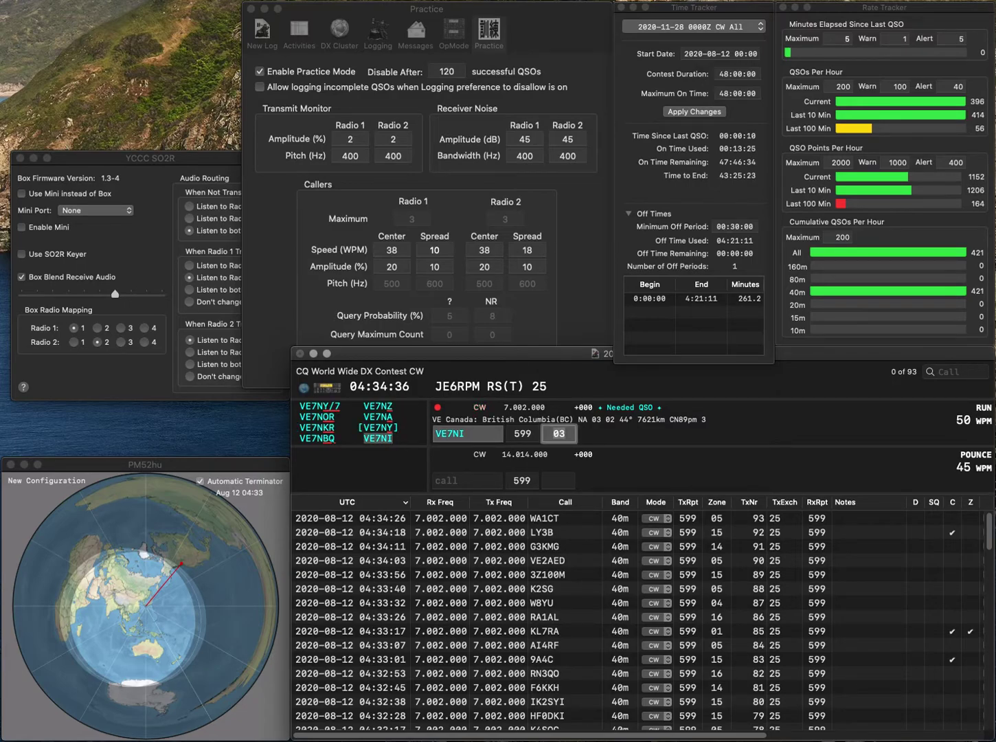
key(Return)
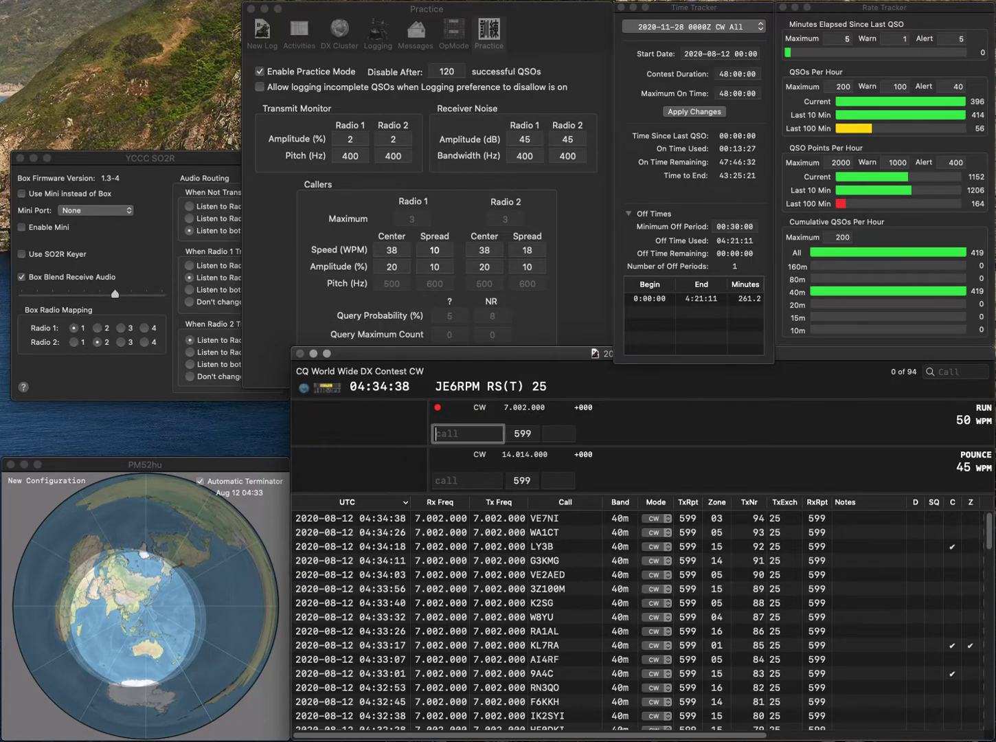
text(0)
text(K1KQH)
click(559, 433)
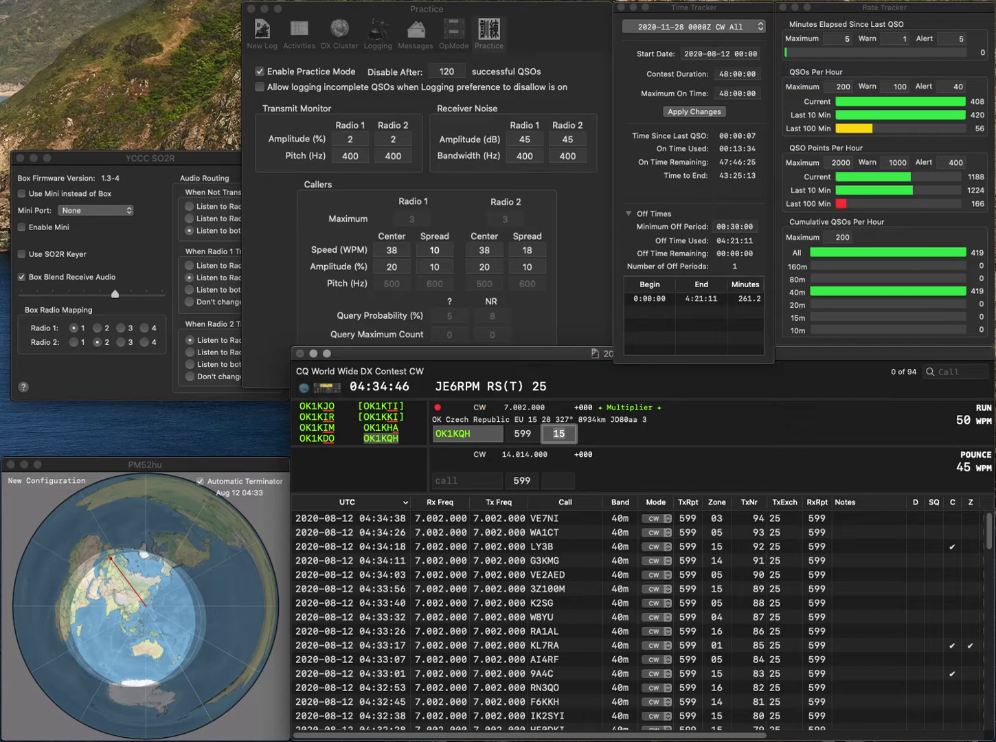
key(Return)
text(EA7)
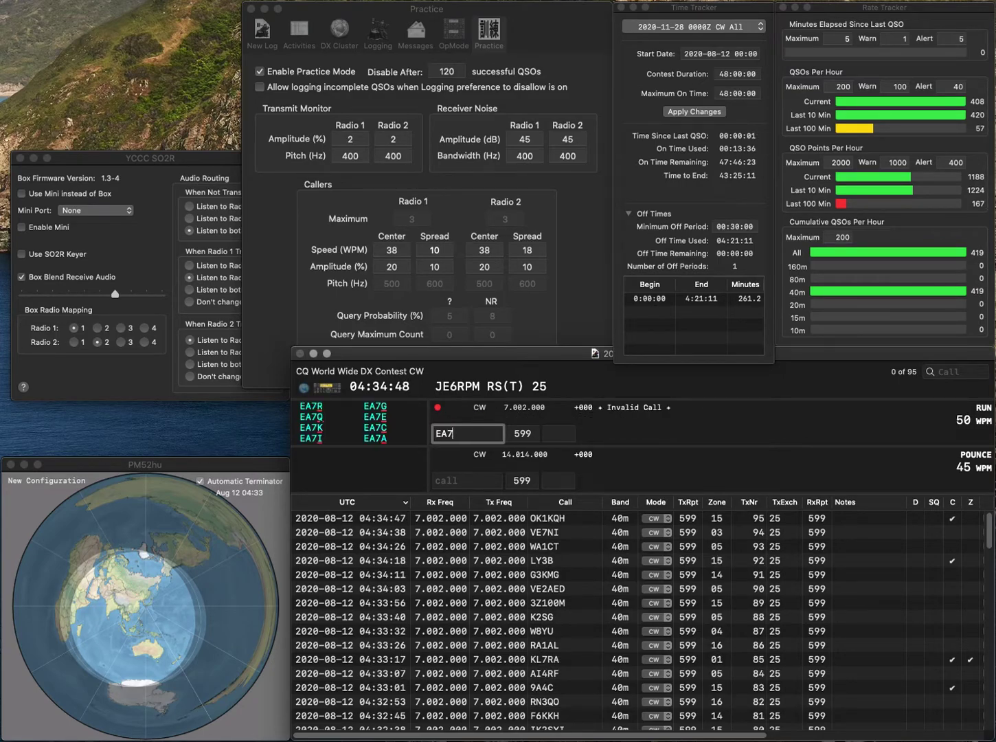
text(BD)
key(space)
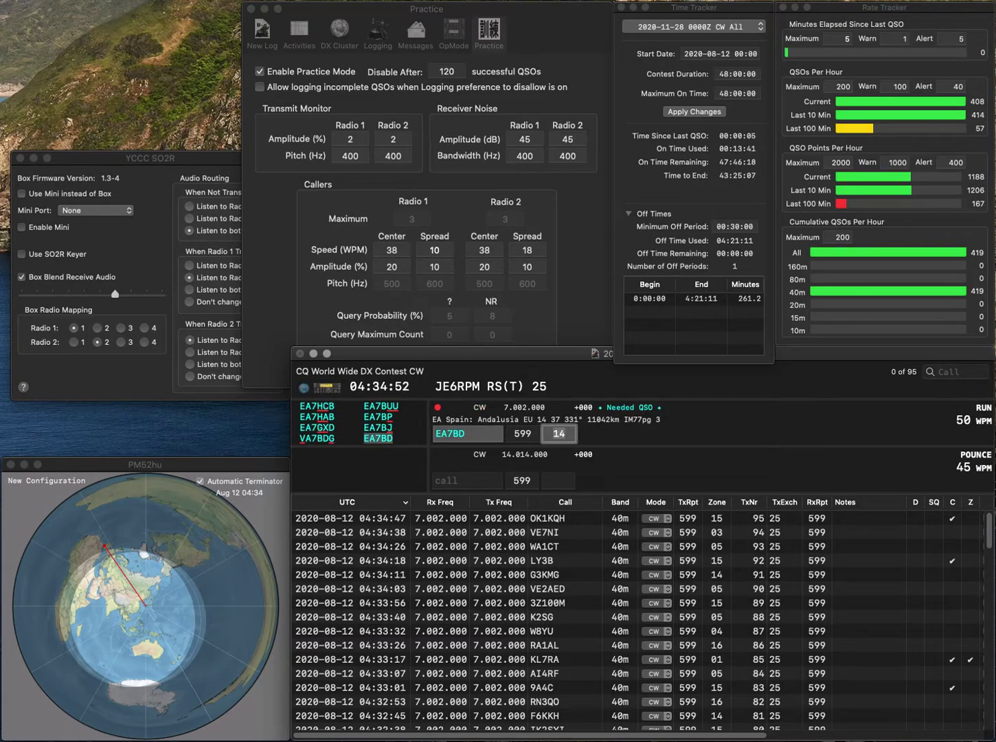
key(Return)
text(GM6RQW)
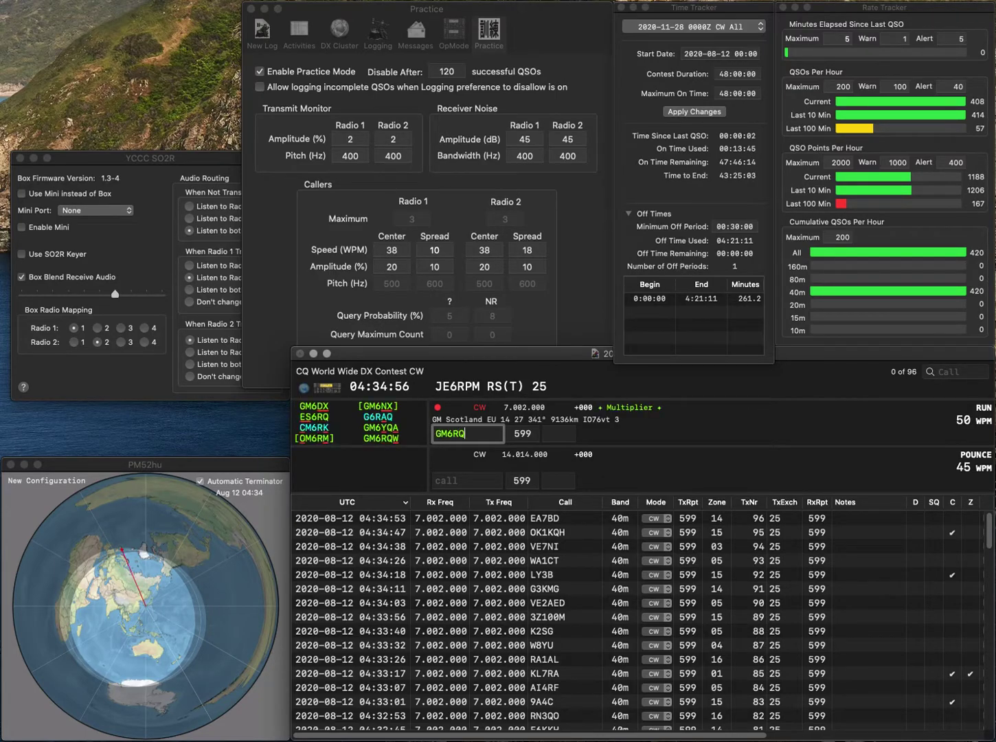
key(space)
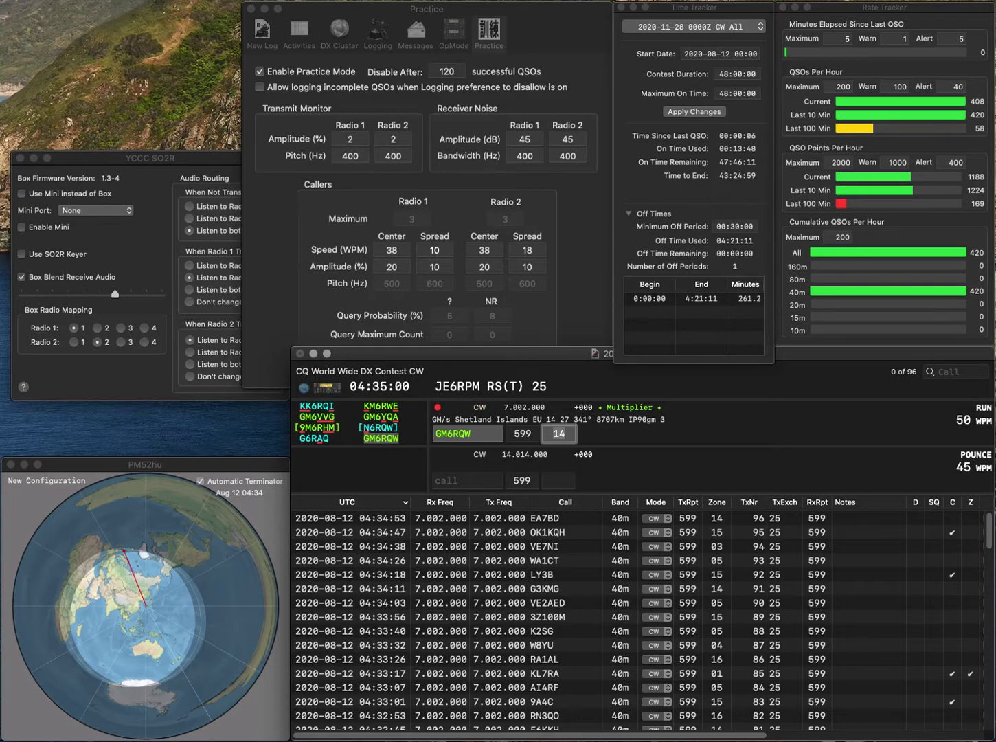
key(Return)
text(F6CUW)
key(Tab)
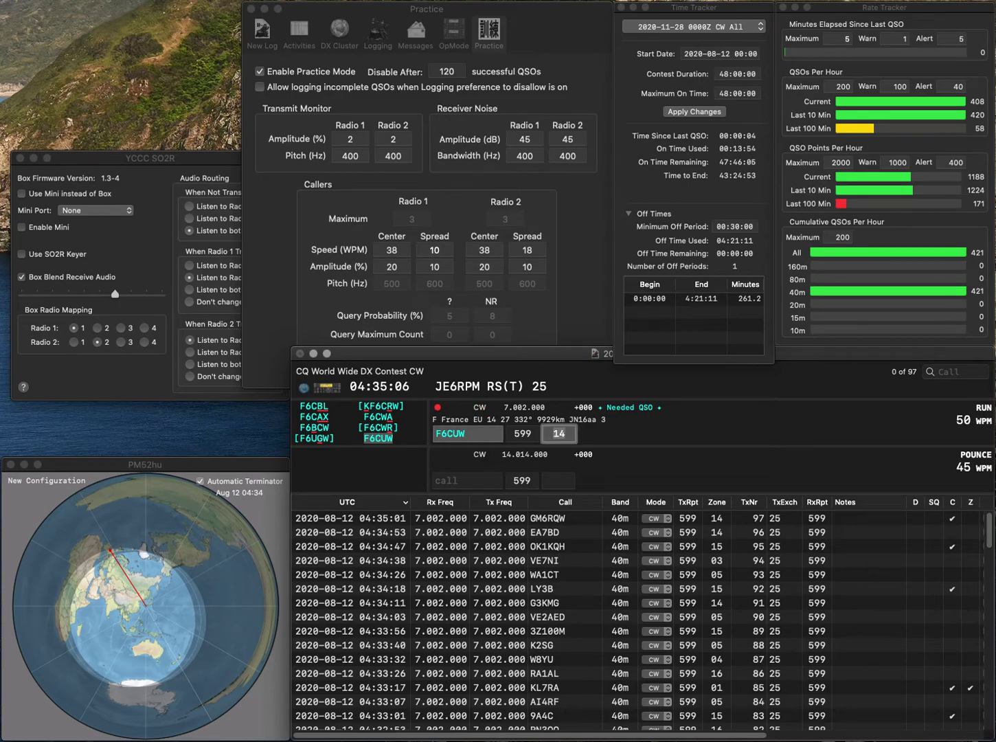
key(Return)
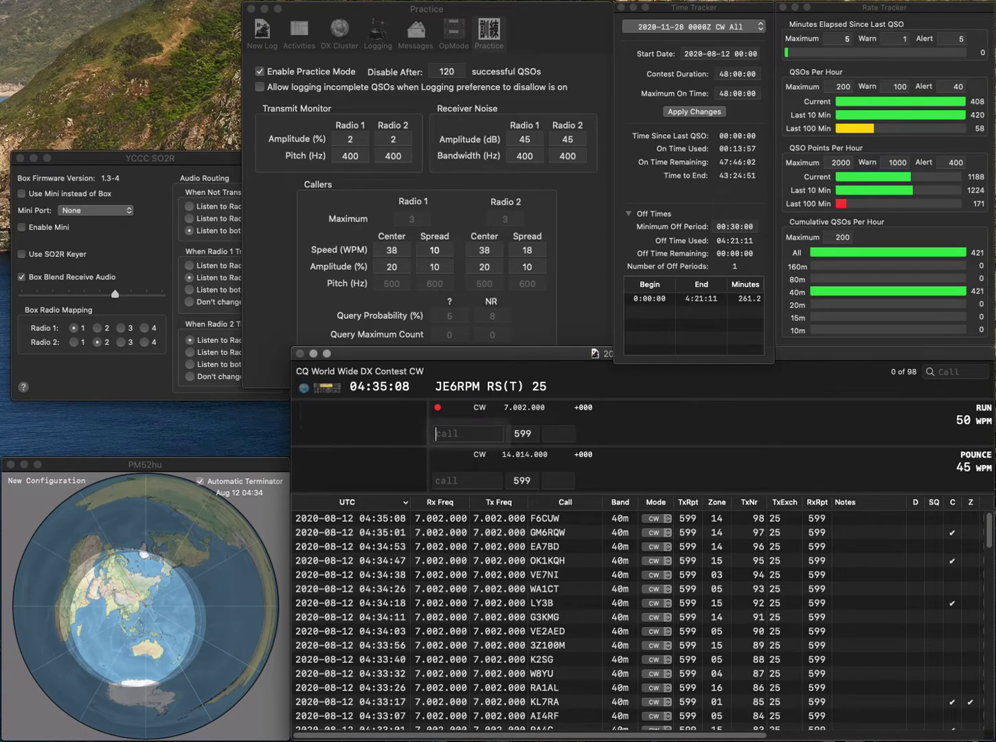
text(YU7KW)
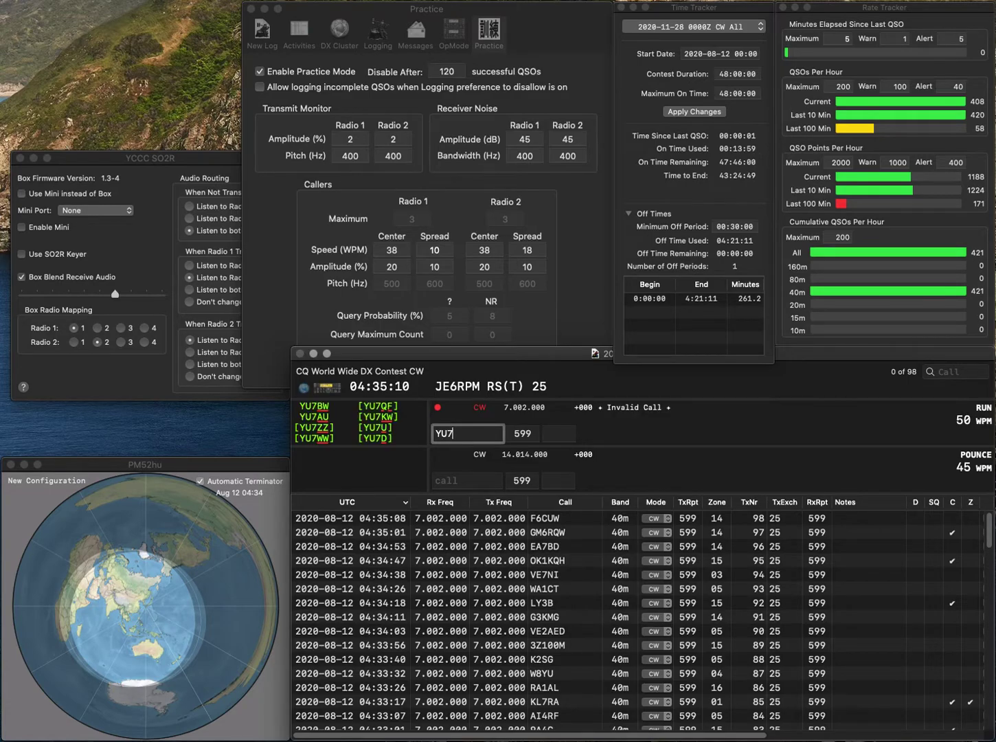
key(space)
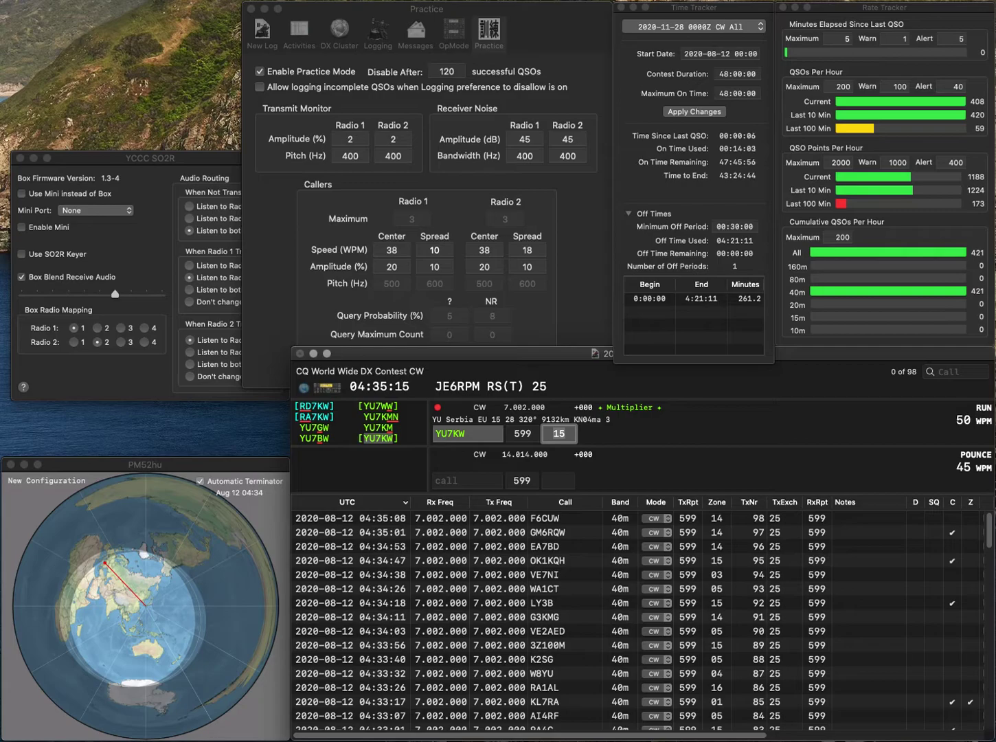
key(Return)
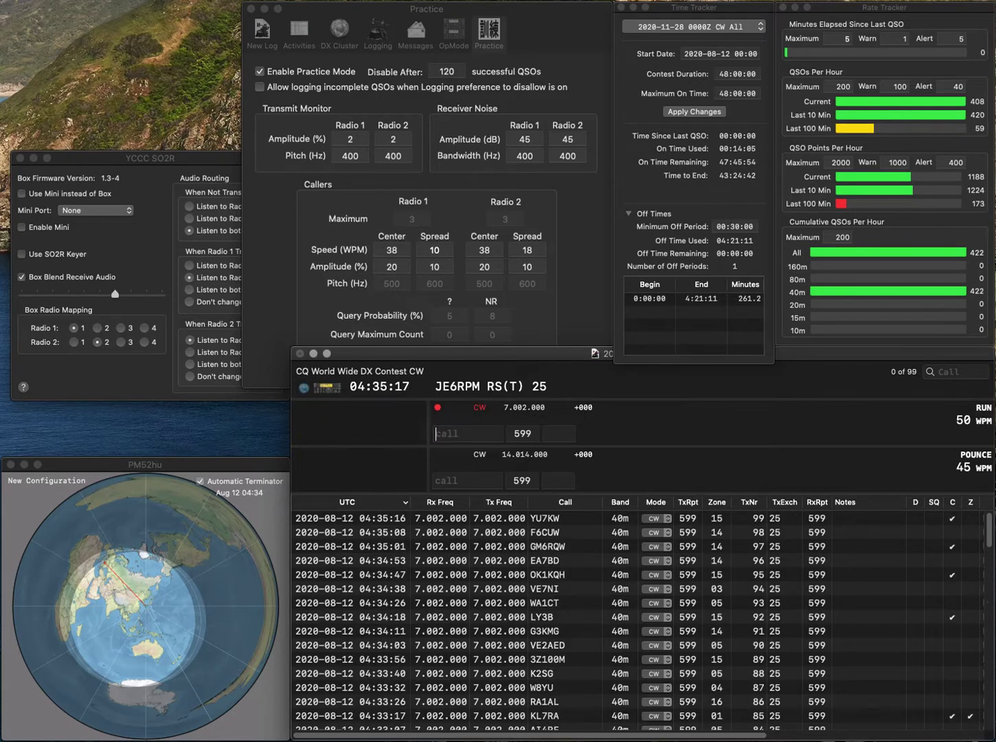
text(G0MNN)
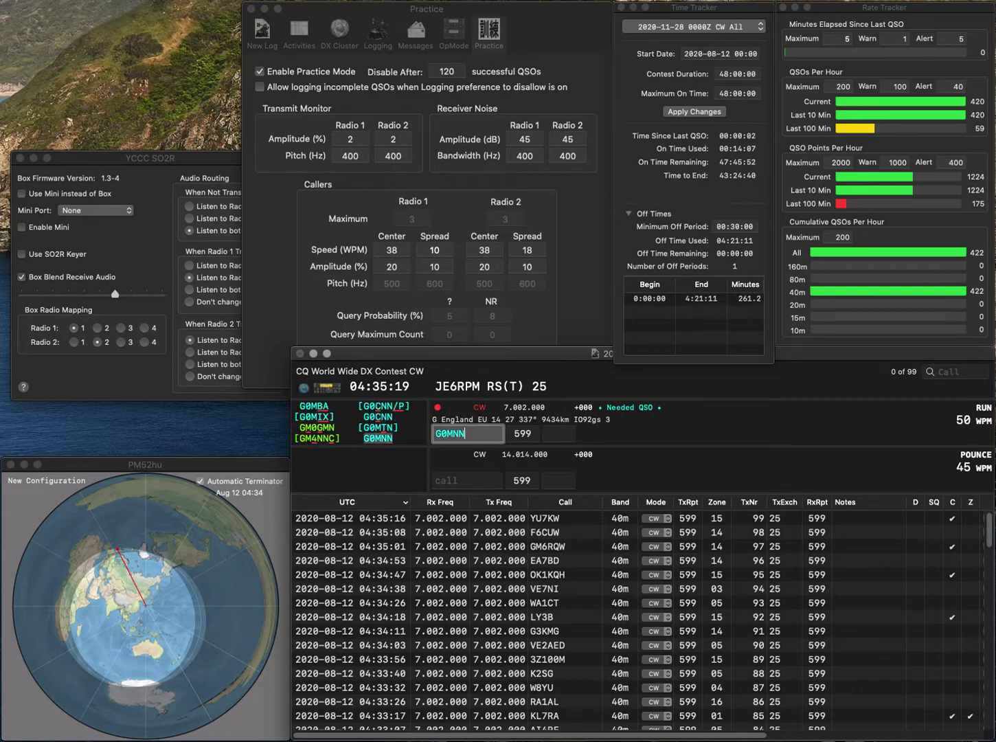
key(space)
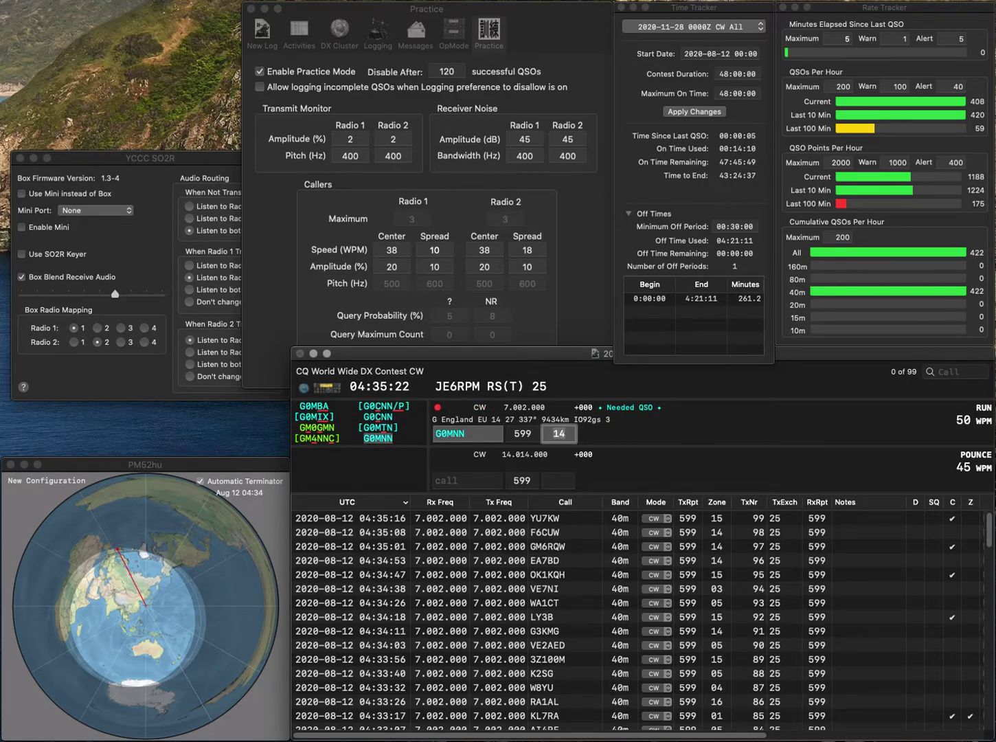
key(Return)
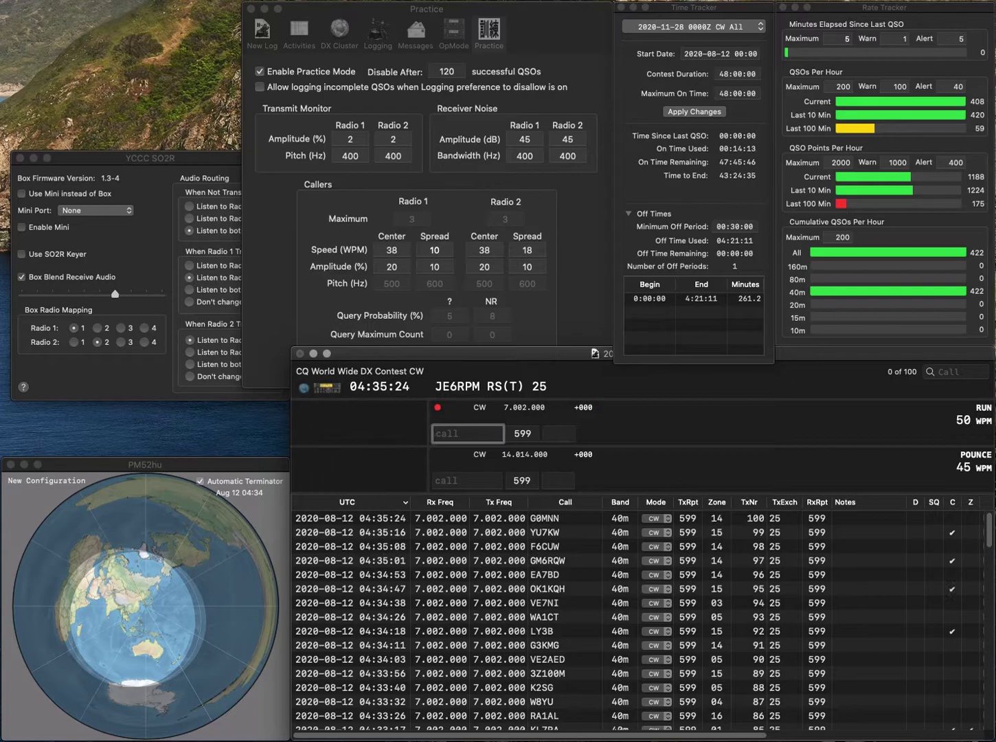
text(K9I)
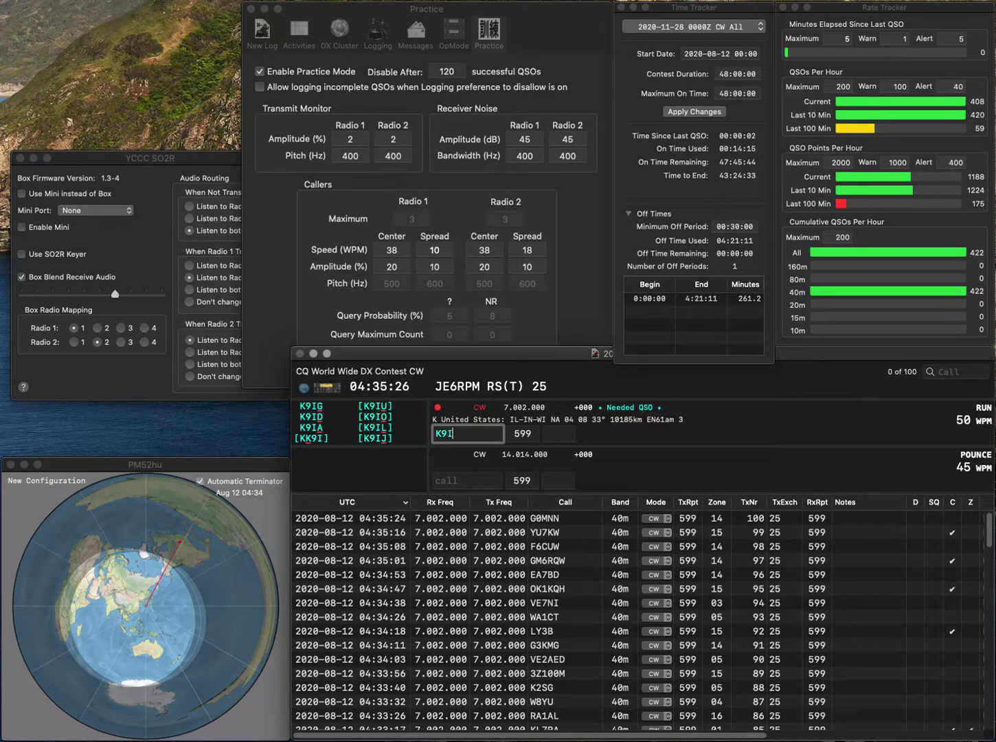
text(LS)
key(Tab)
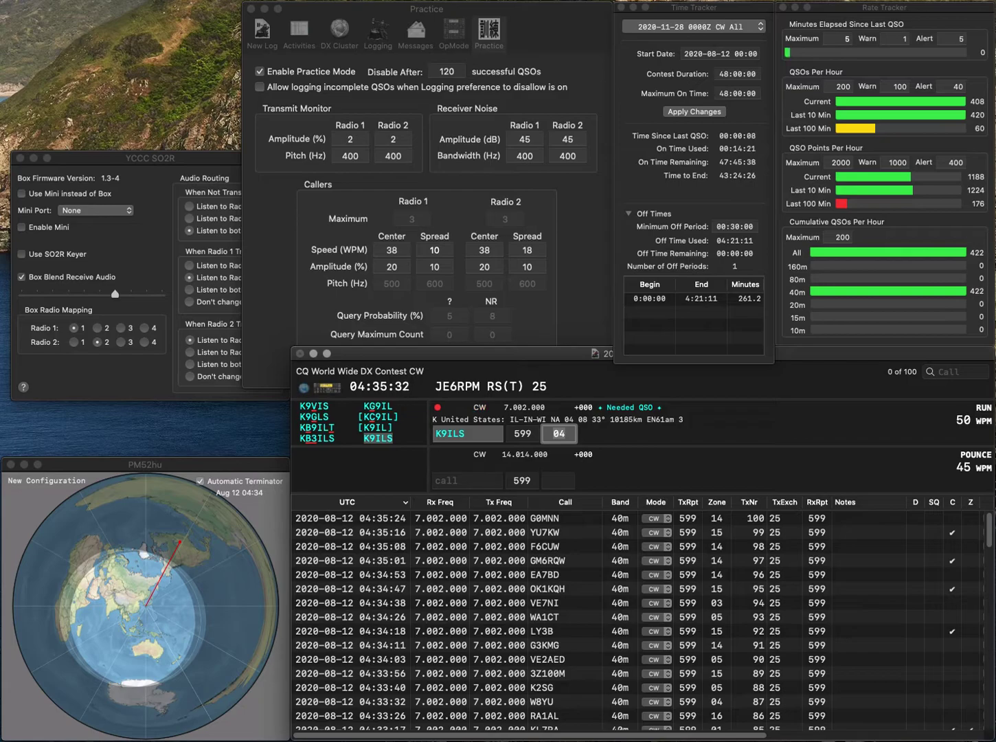
click(454, 434)
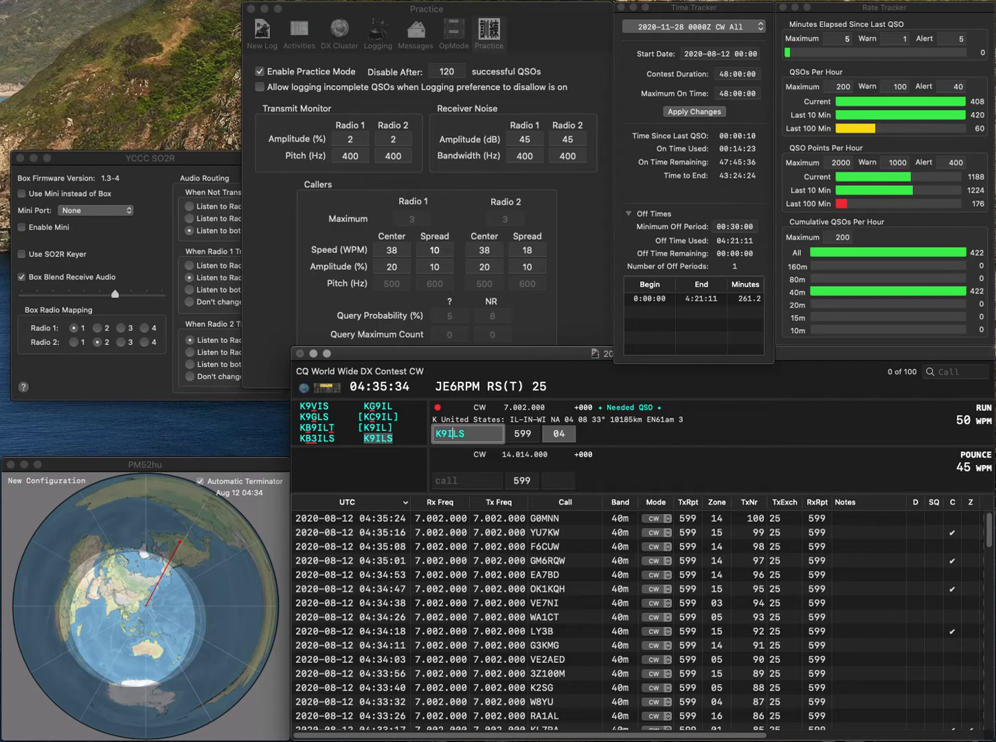
key(Return)
text(PB)
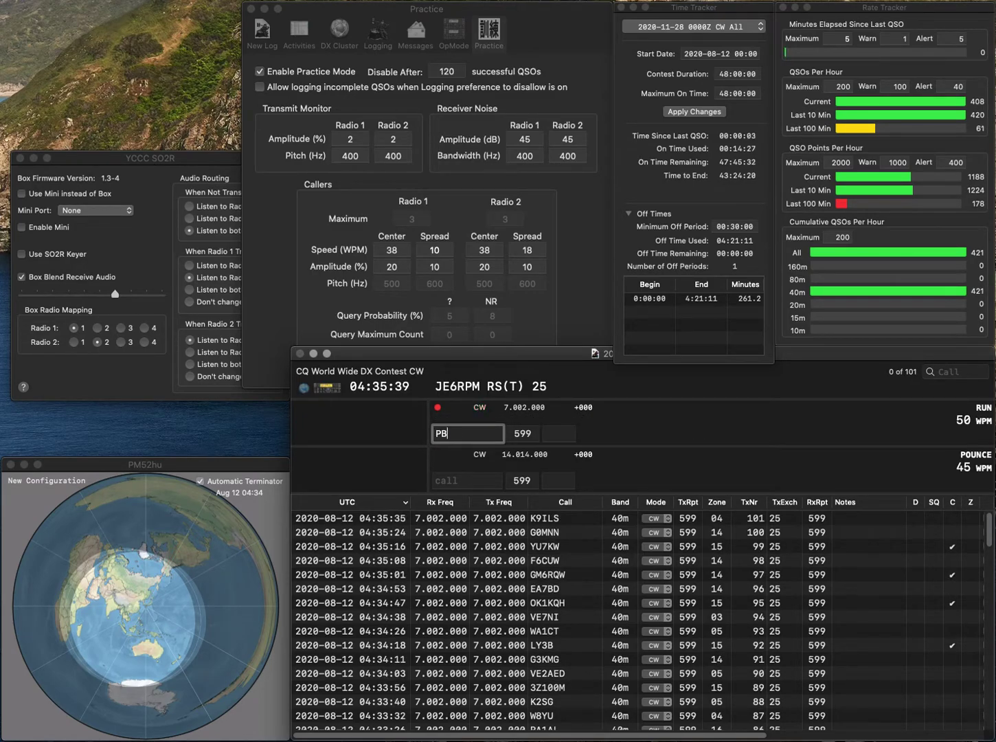
text(8DX)
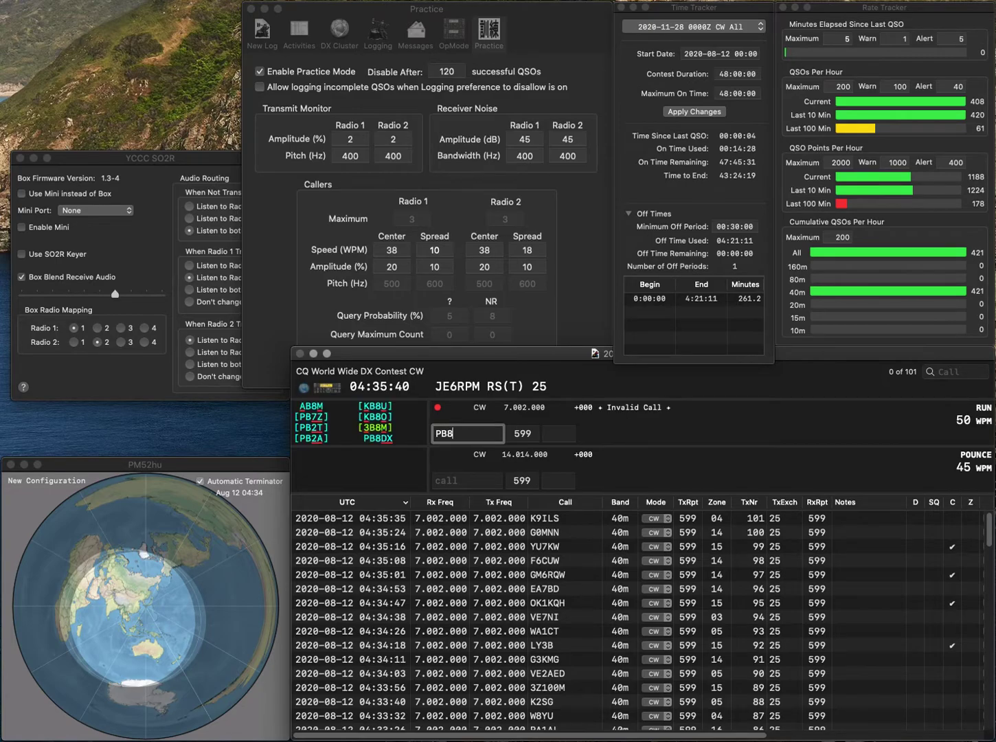
key(Tab)
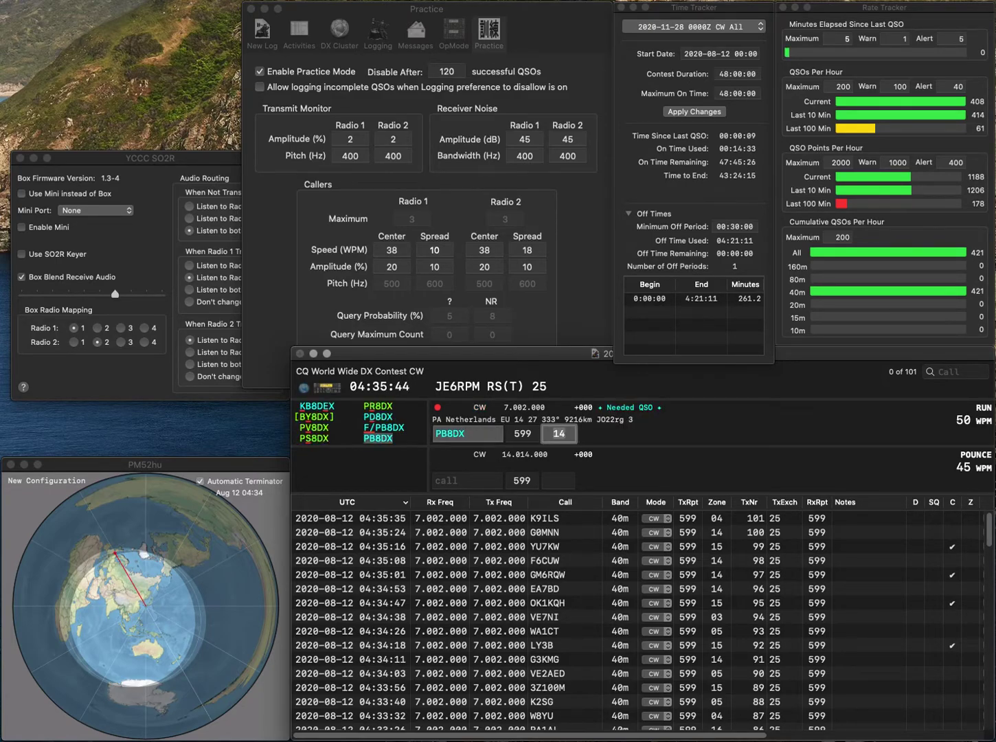
key(Return)
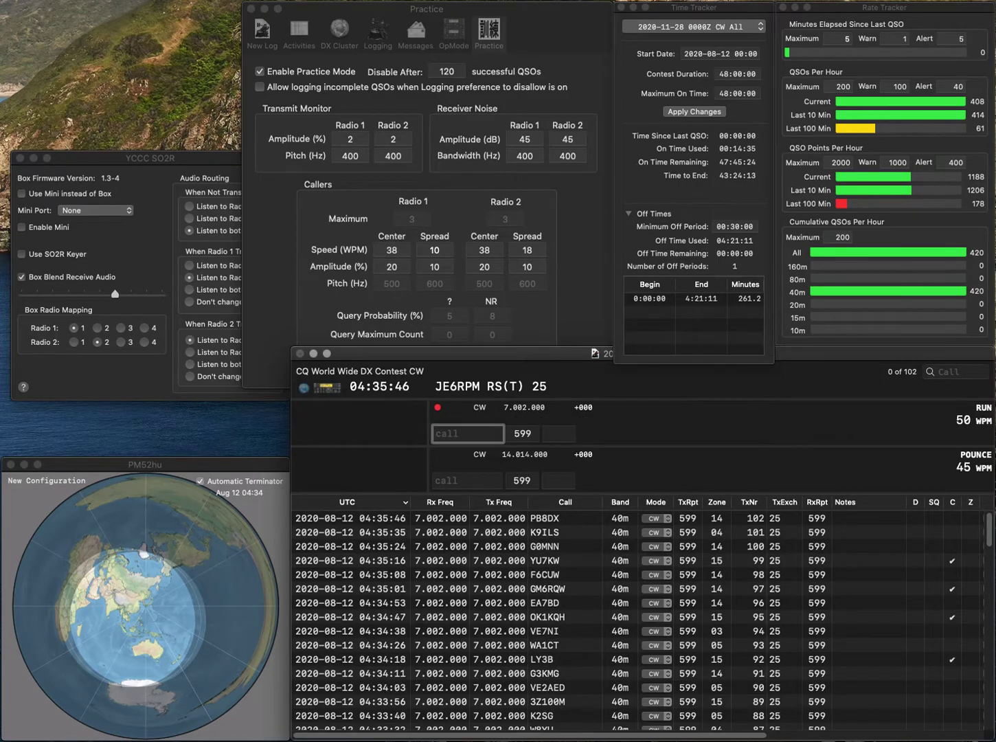
text(KK4HEG)
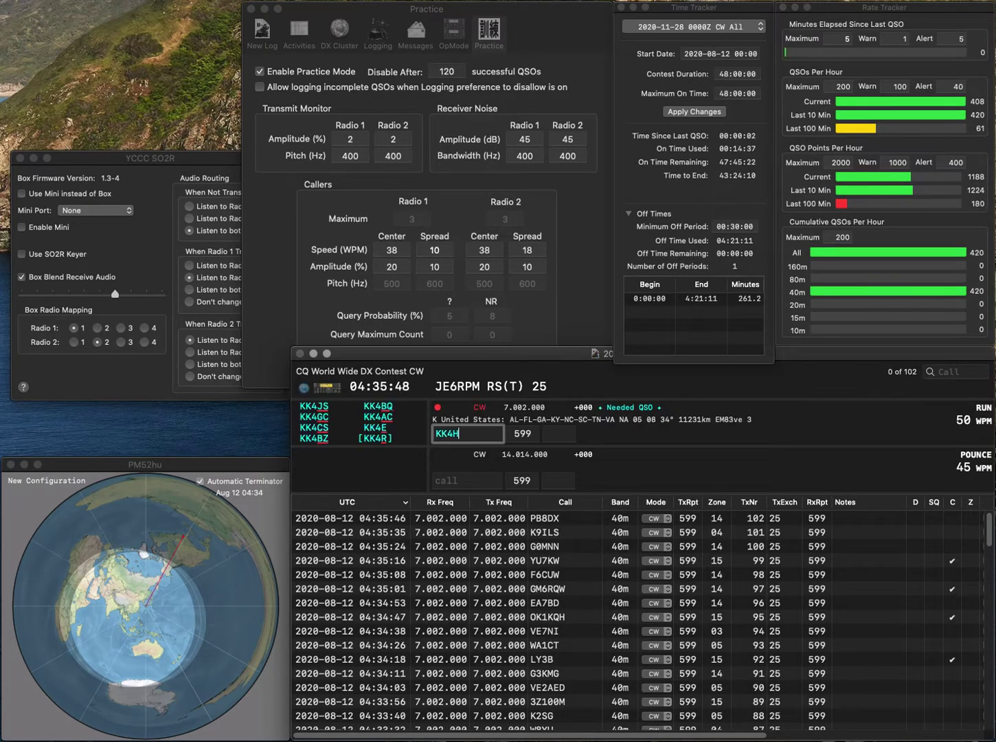
key(Return)
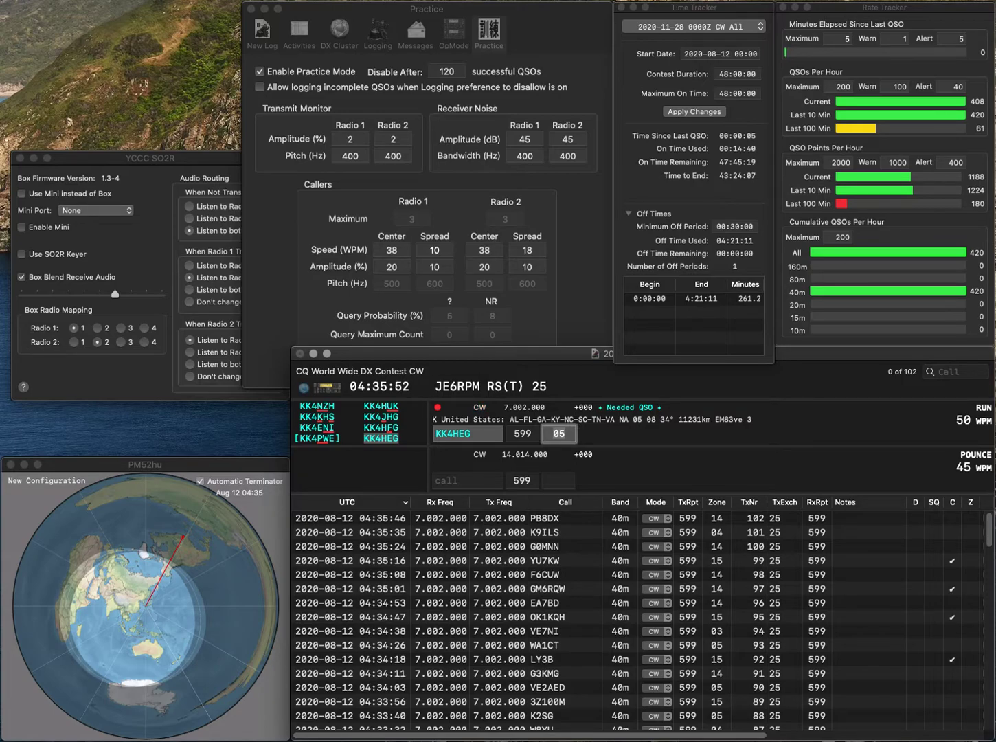
key(Return)
text(IQ5PJ)
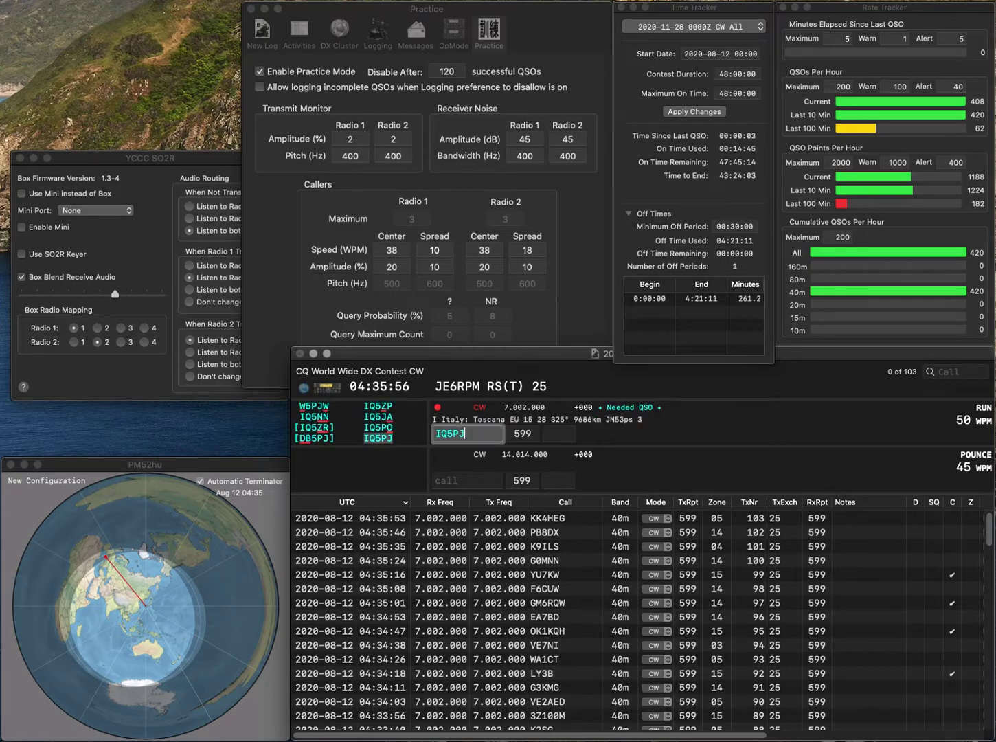
key(Tab)
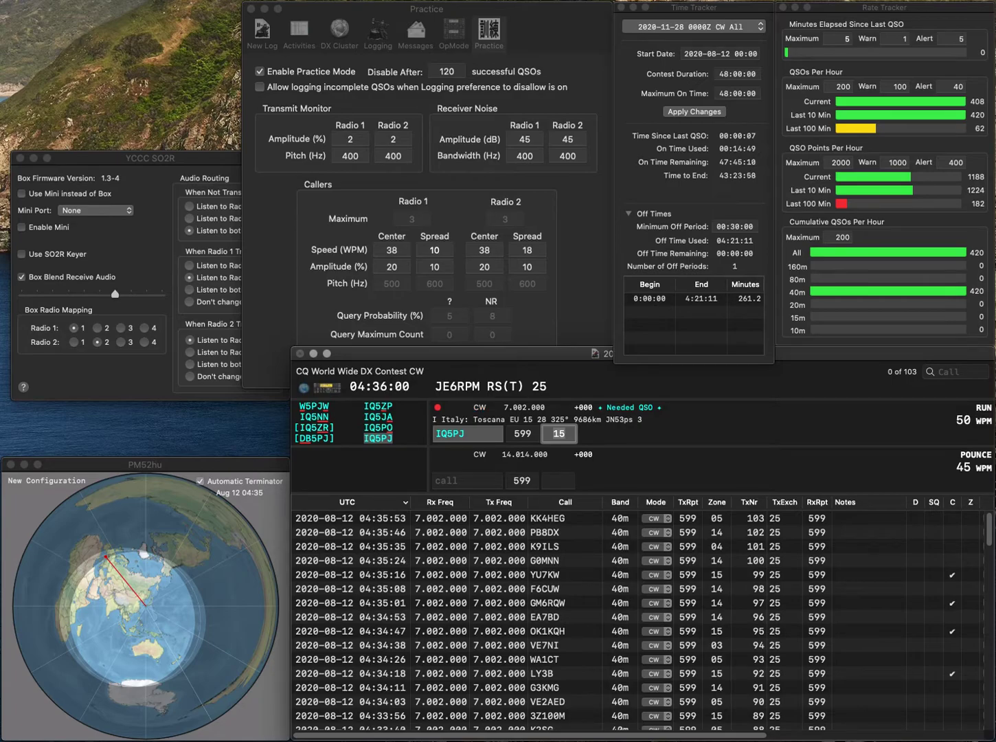
key(Return)
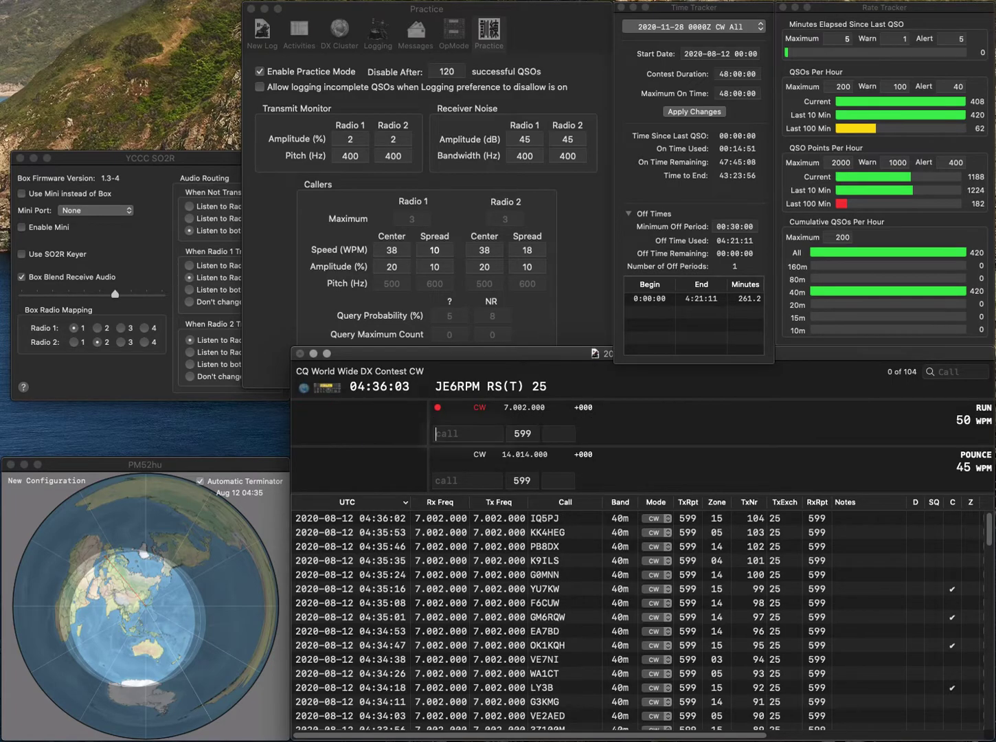
text(W)
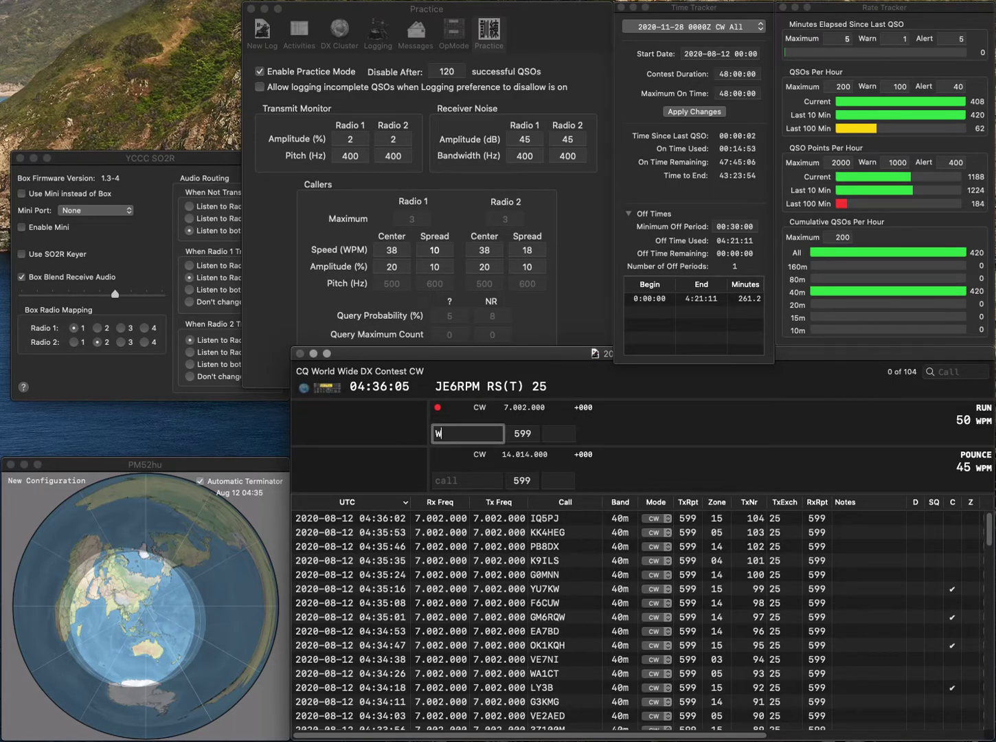
text(6PG)
key(space)
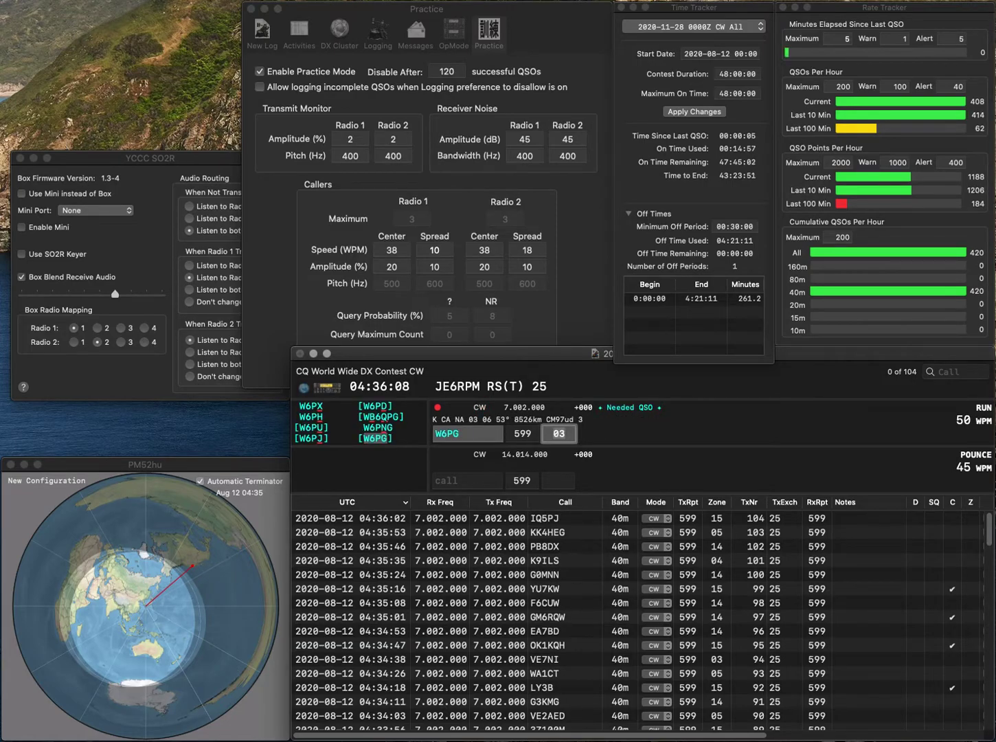
key(Return)
text(IK1RI)
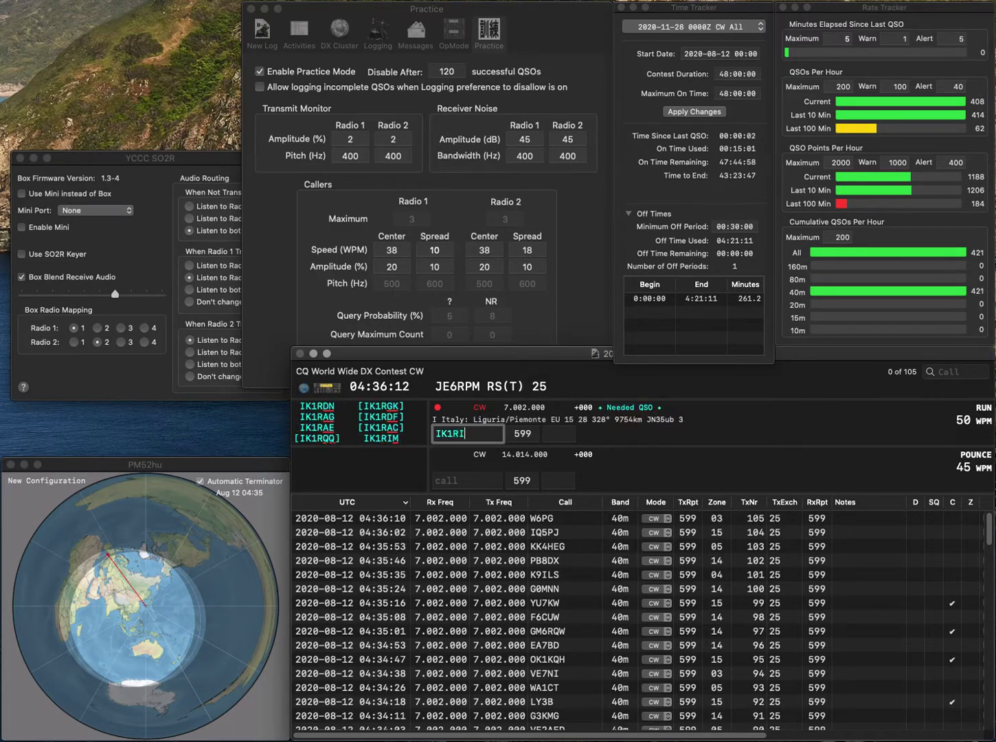
text(M)
key(Return)
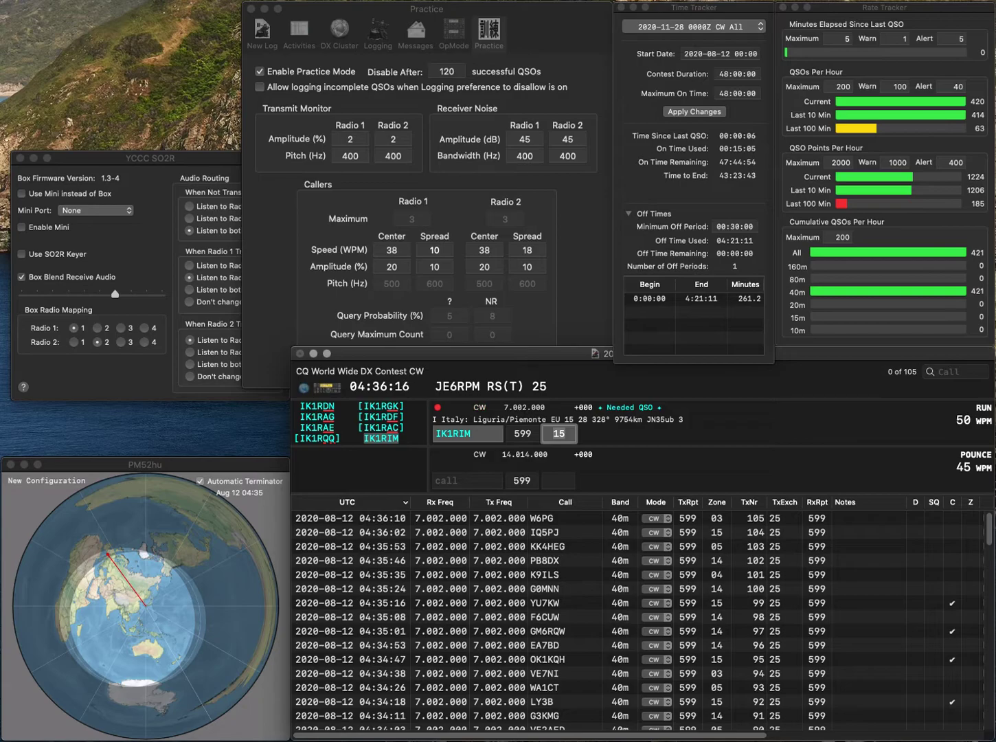
key(Return)
text(IU4DTV)
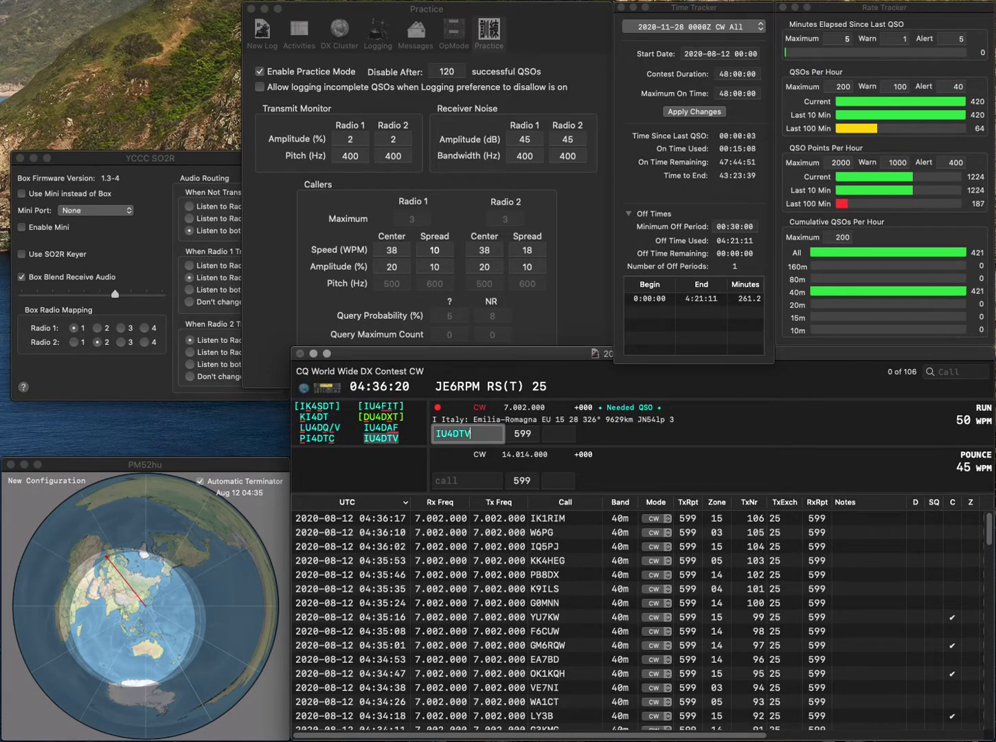
key(Return)
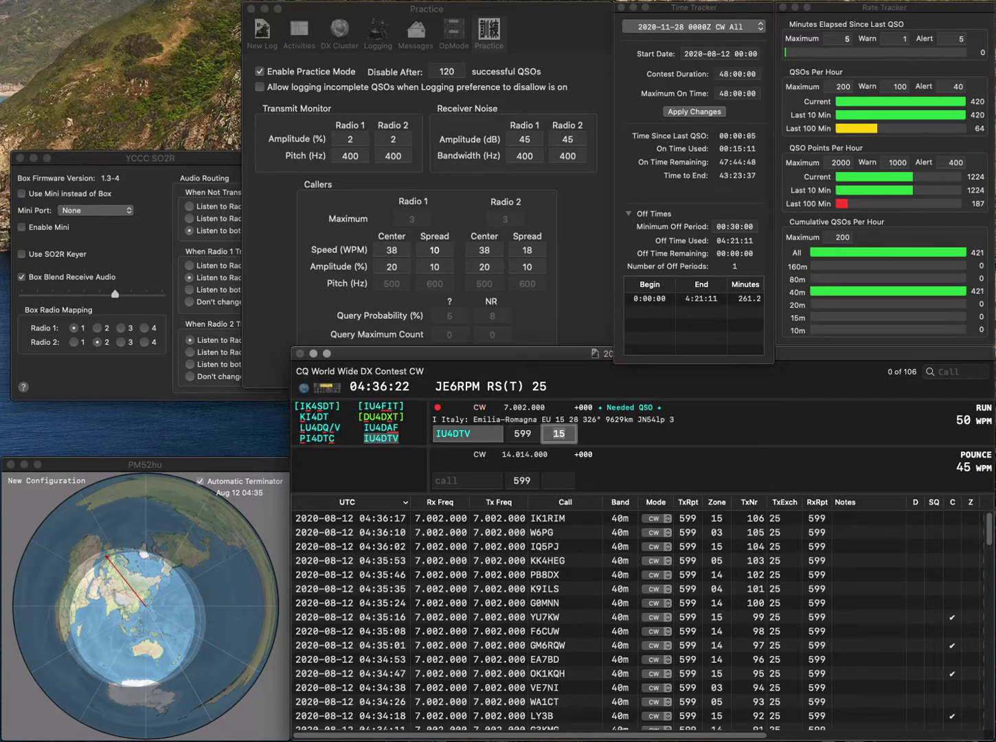
key(Return)
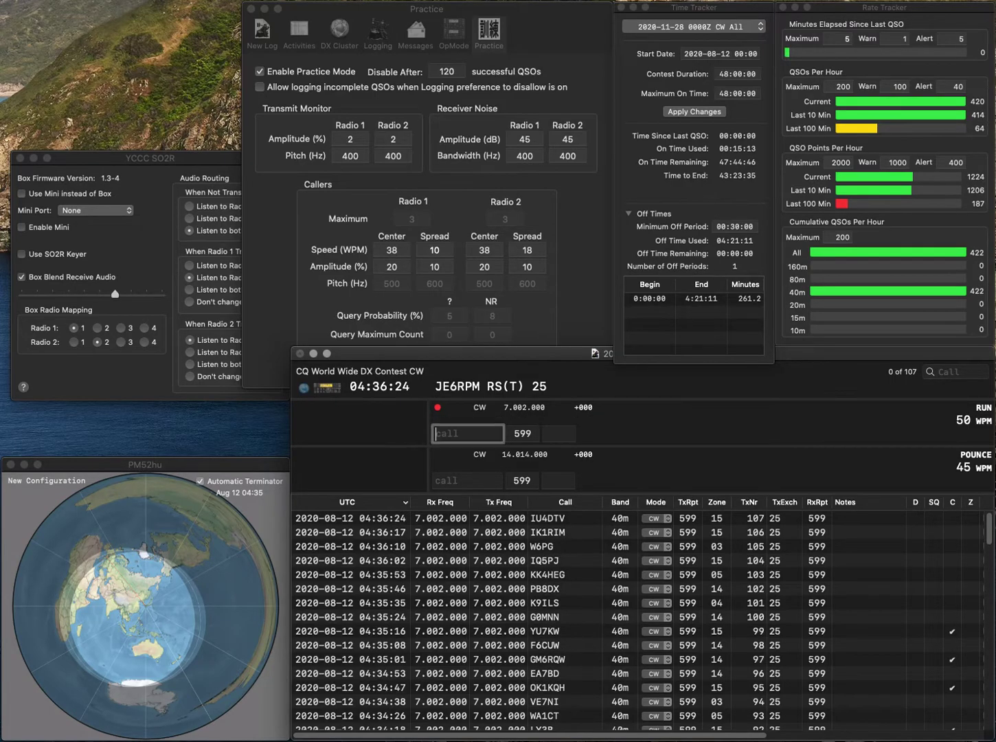
text(R3DCB)
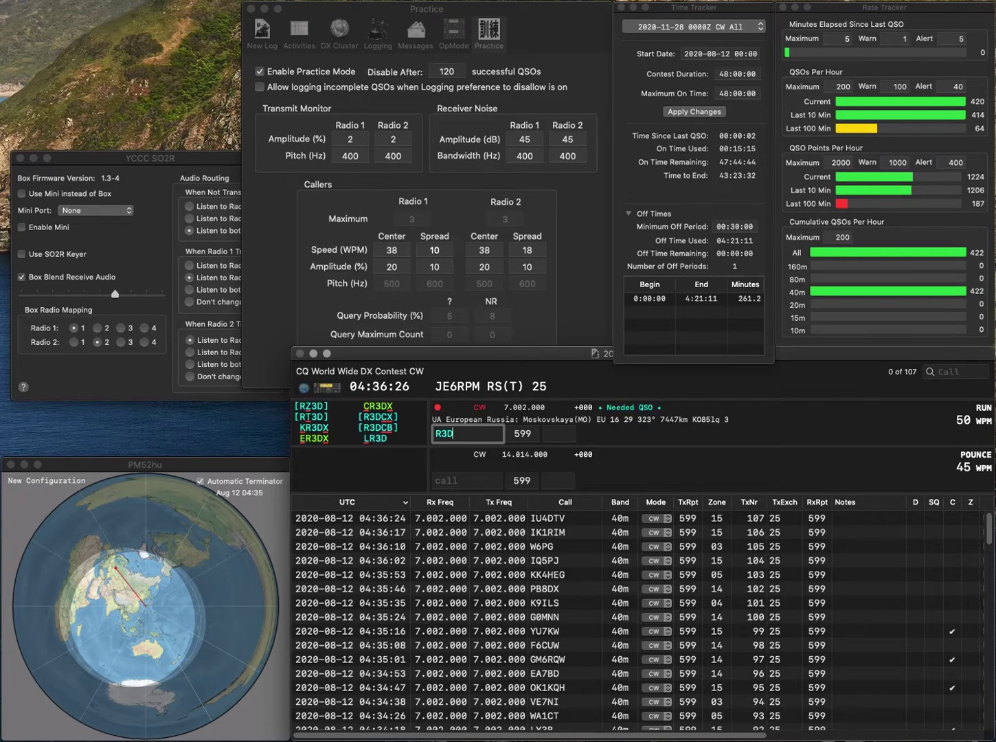
key(Return)
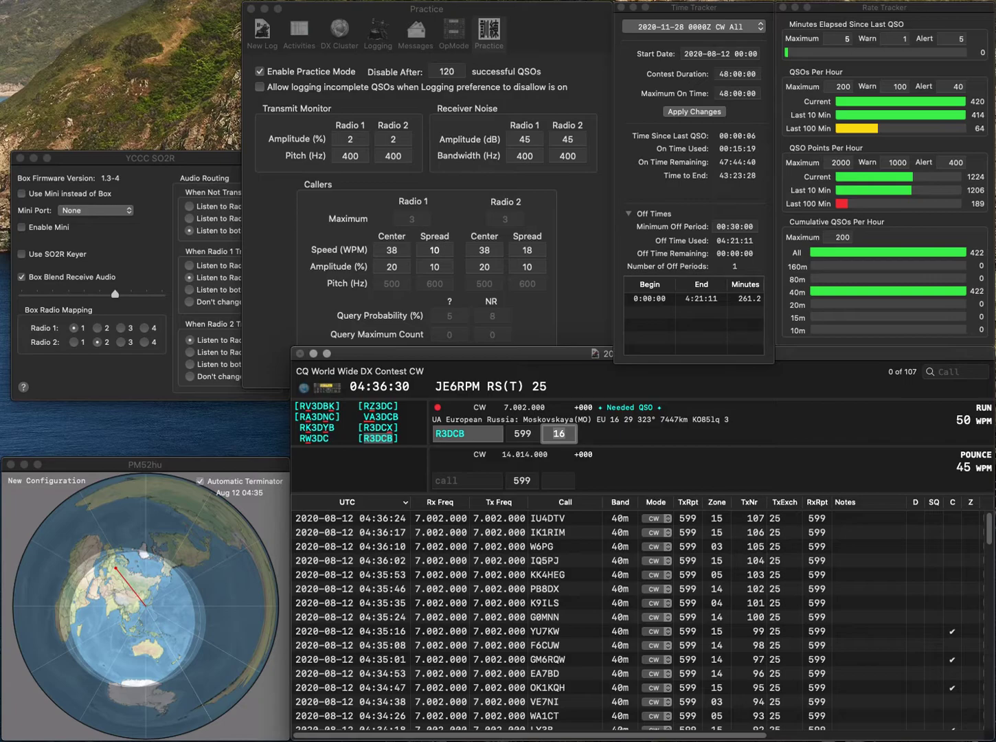
key(Return)
text(K1II)
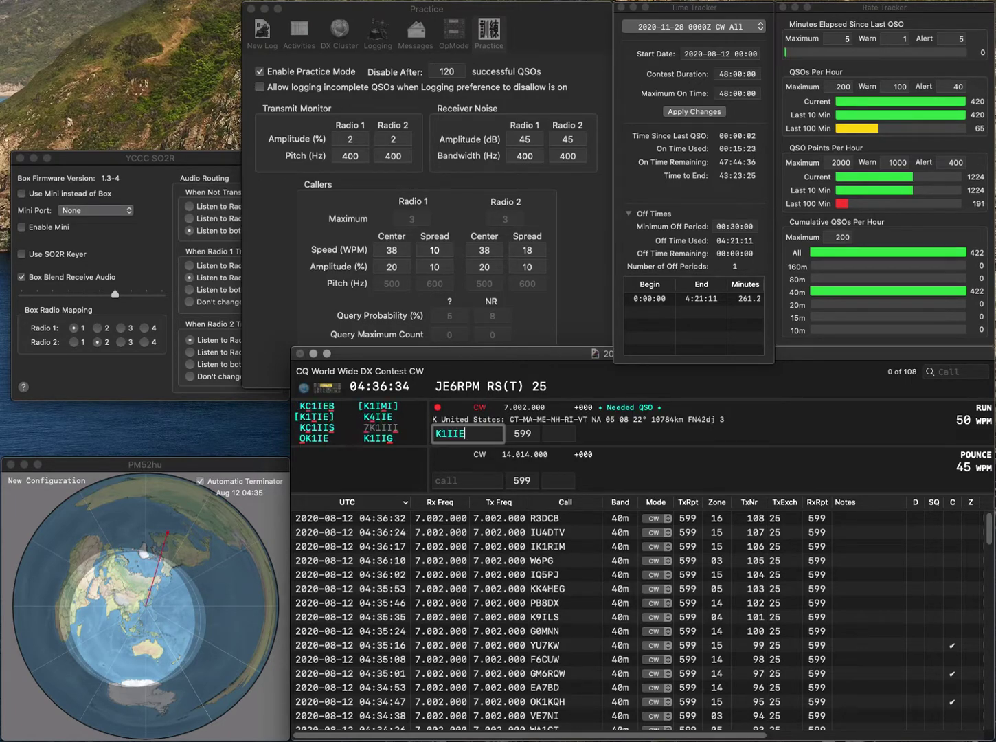
text(G)
key(Return)
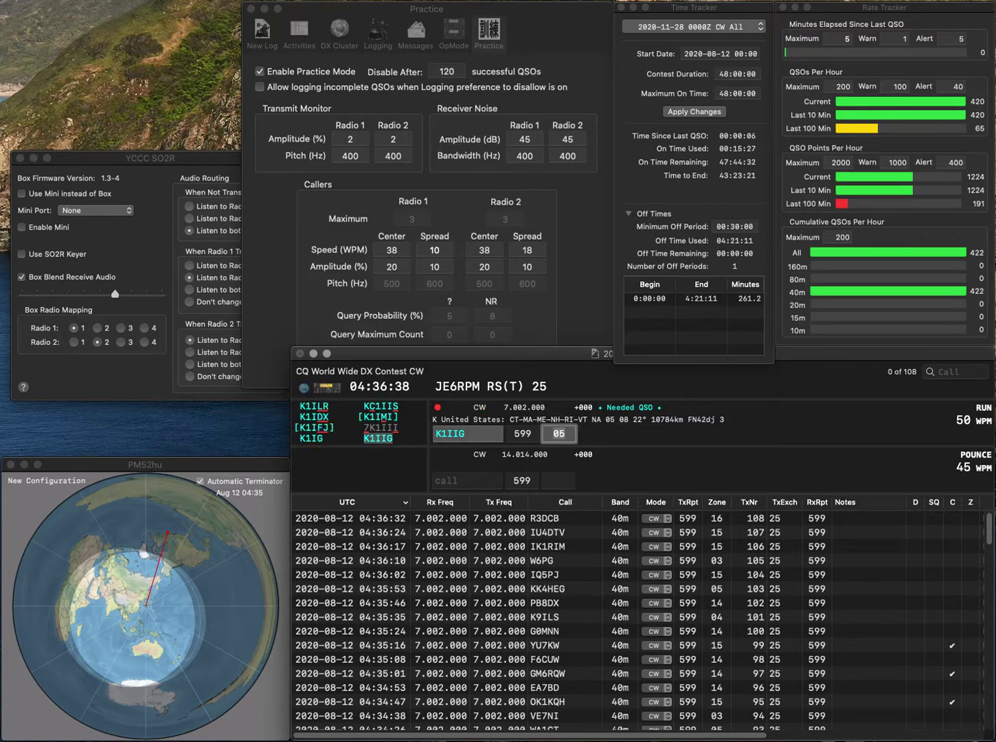
key(Return)
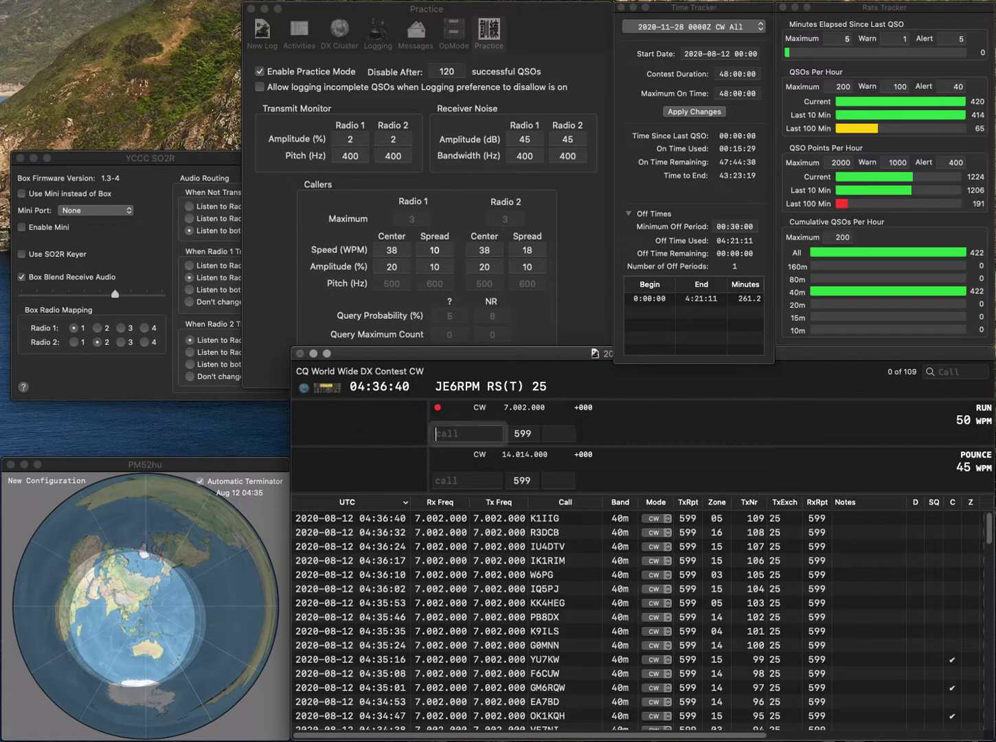
text(W4PF)
key(Tab)
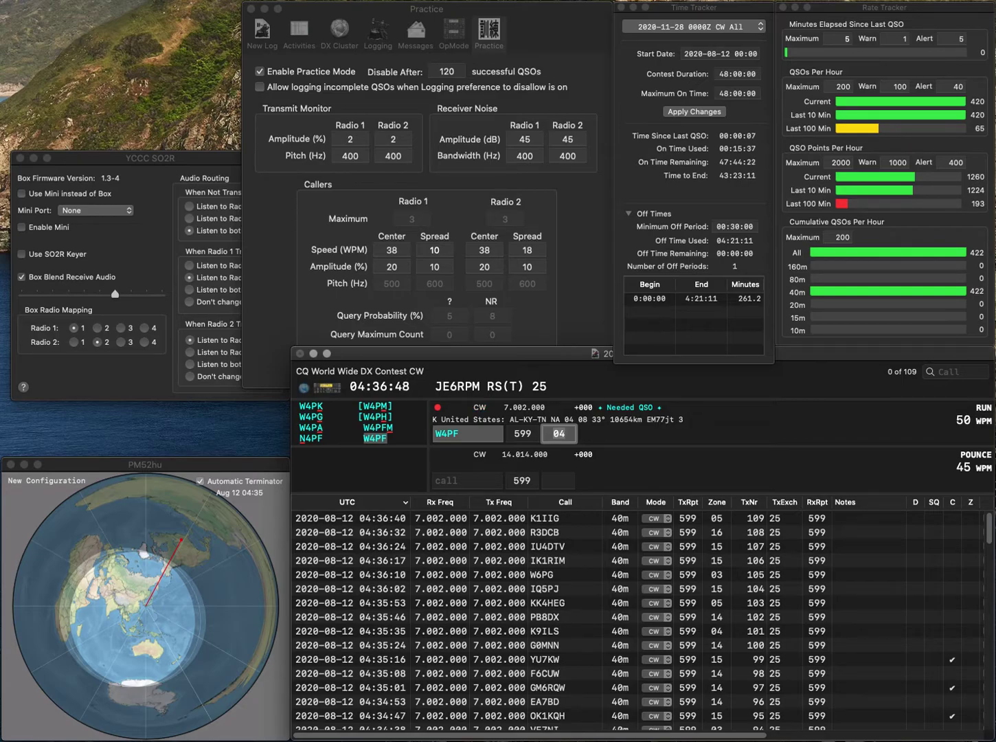
key(Return)
text(DL)
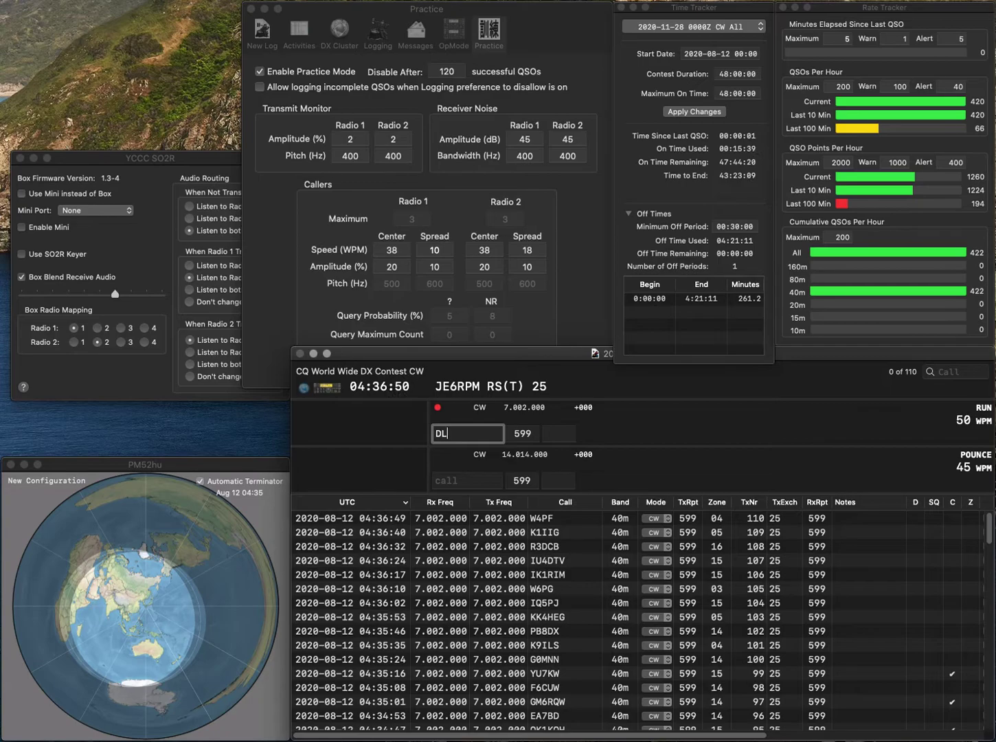
text(3KUD)
key(space)
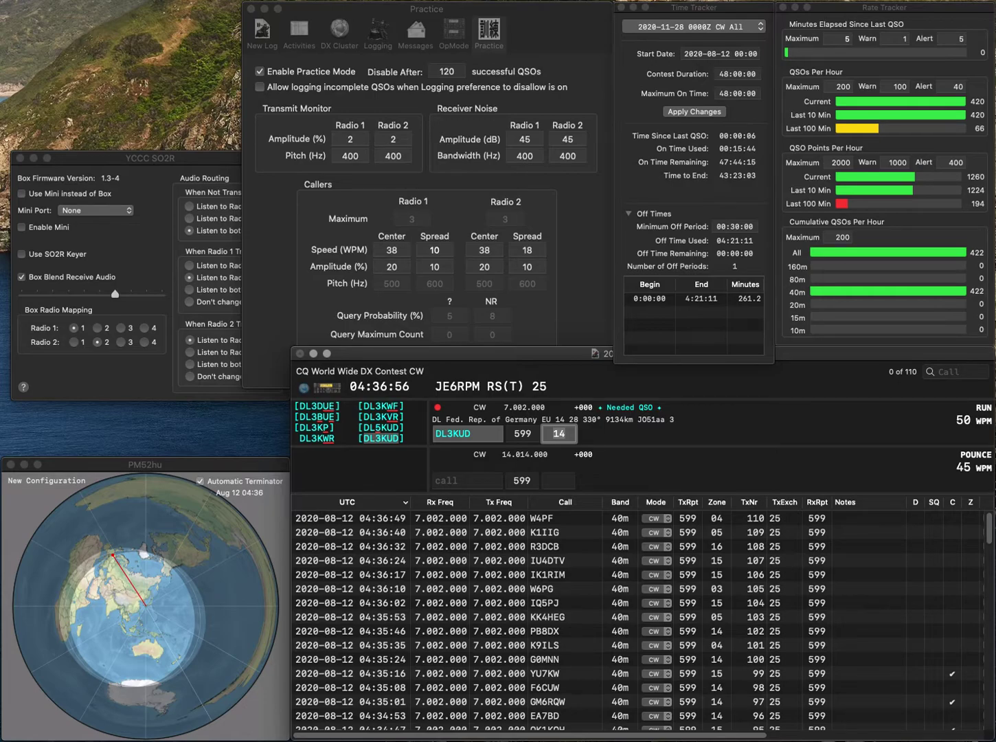
key(Return)
text(VE)
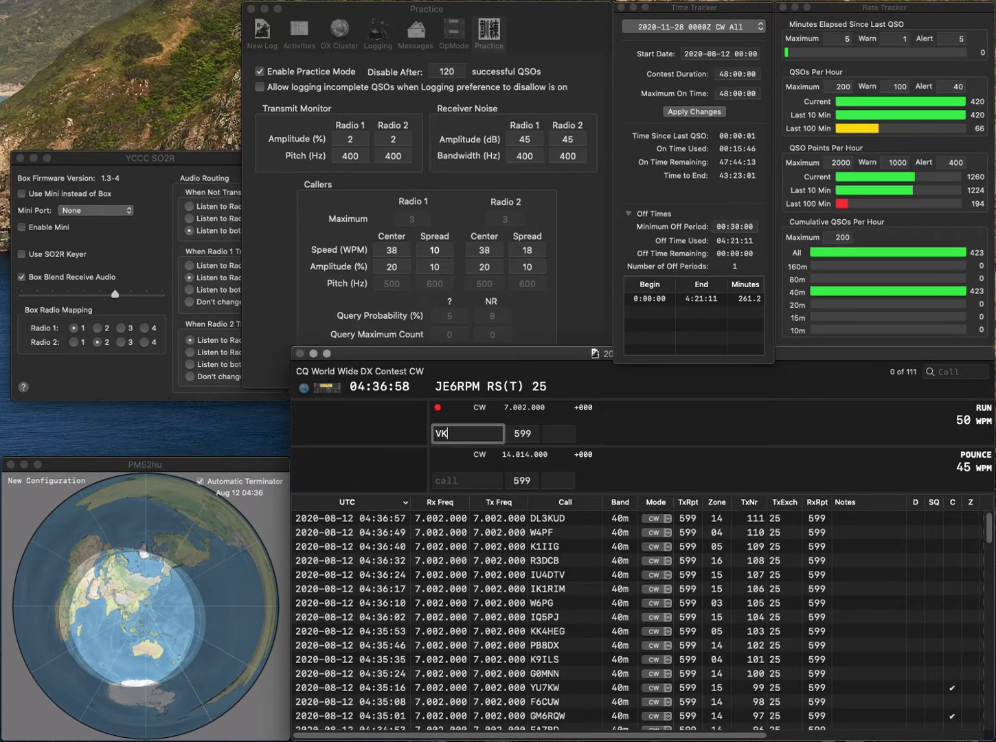
text(2MH)
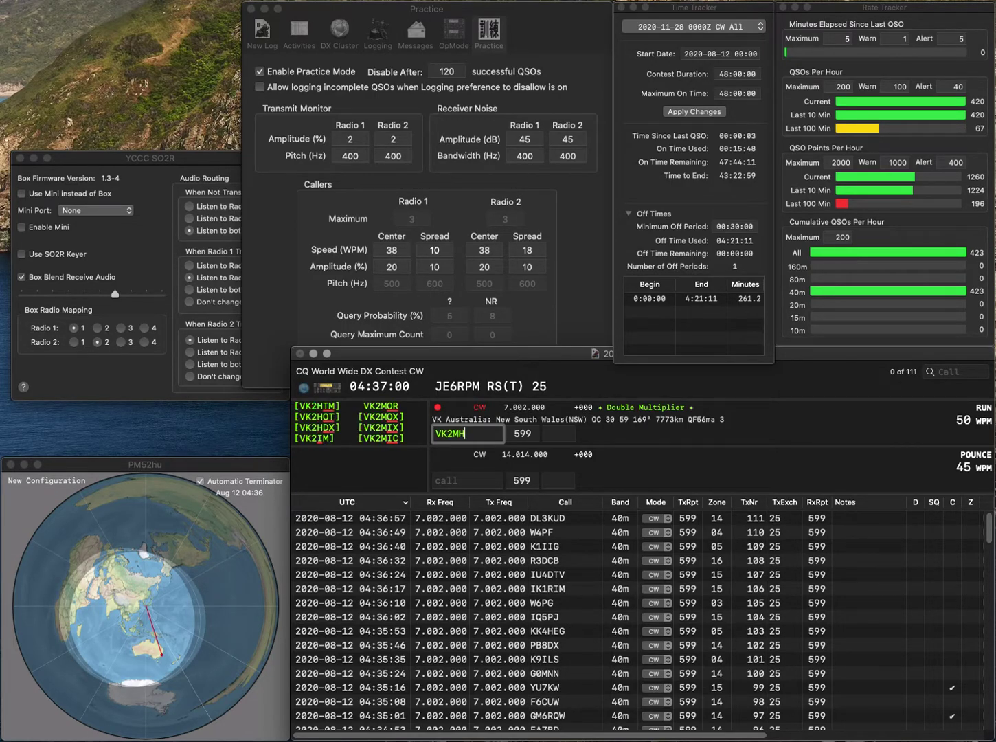
key(Left)
key(Left)
key(BackSpace)
text(3)
key(Return)
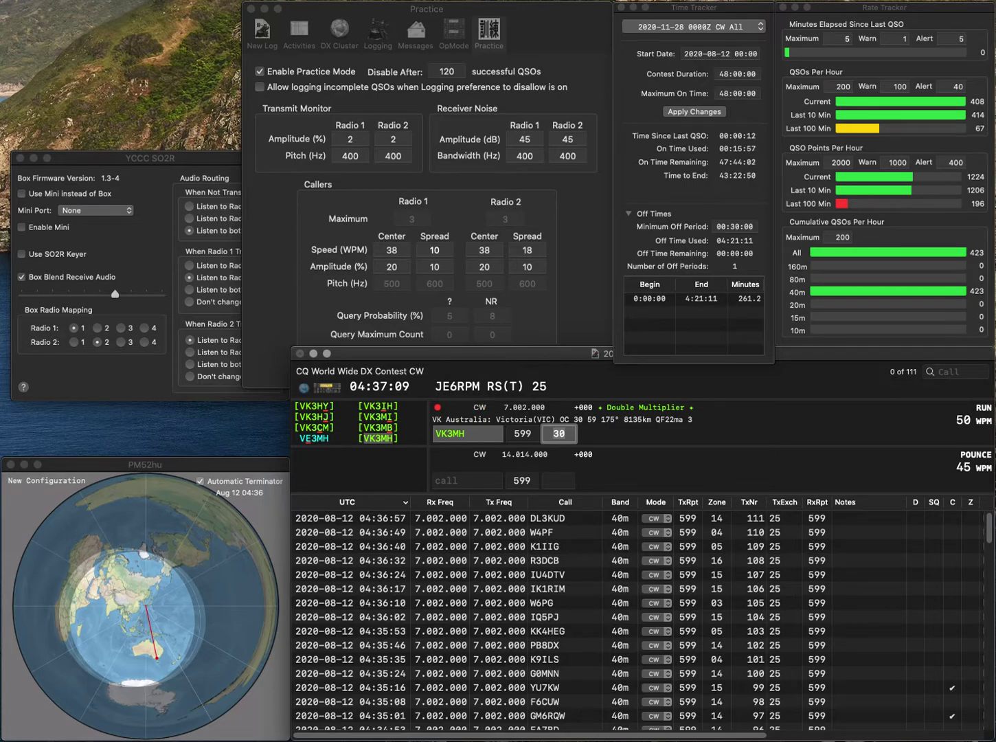
key(Return)
text(AB1Z)
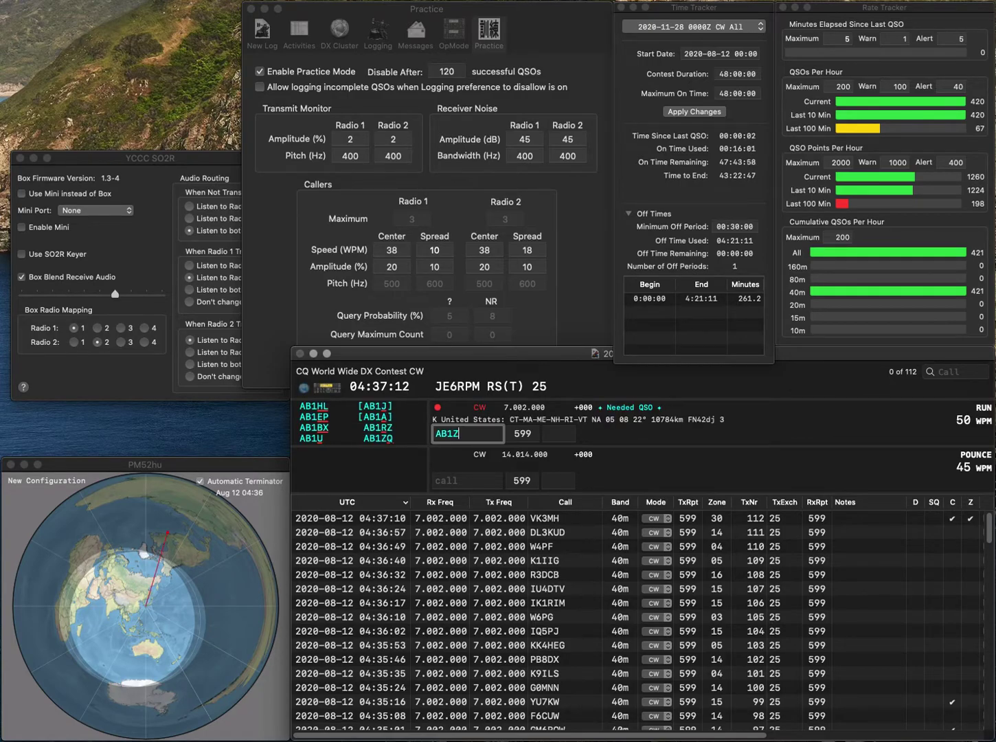
text(Q)
key(space)
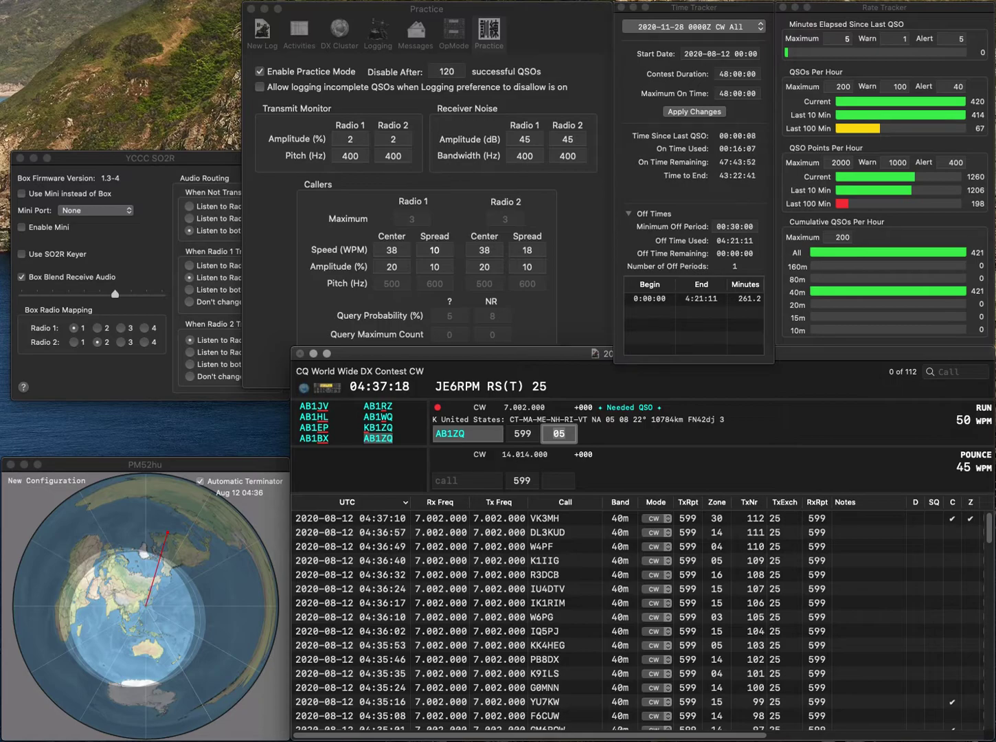
key(Return)
text(HP)
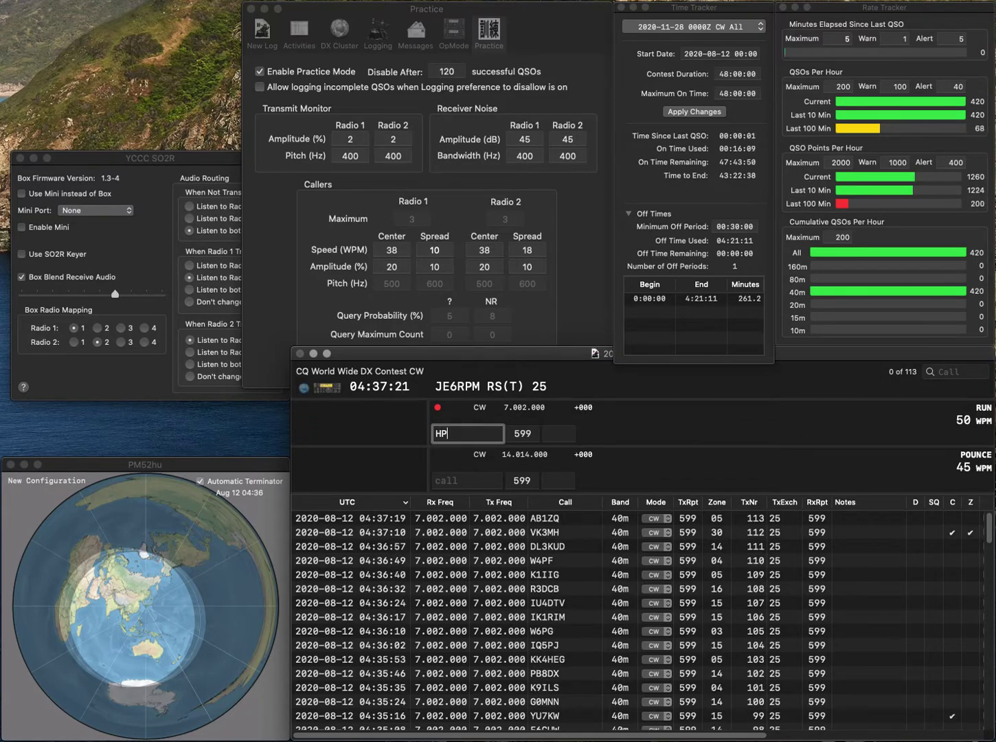
text(3BBS)
key(Tab)
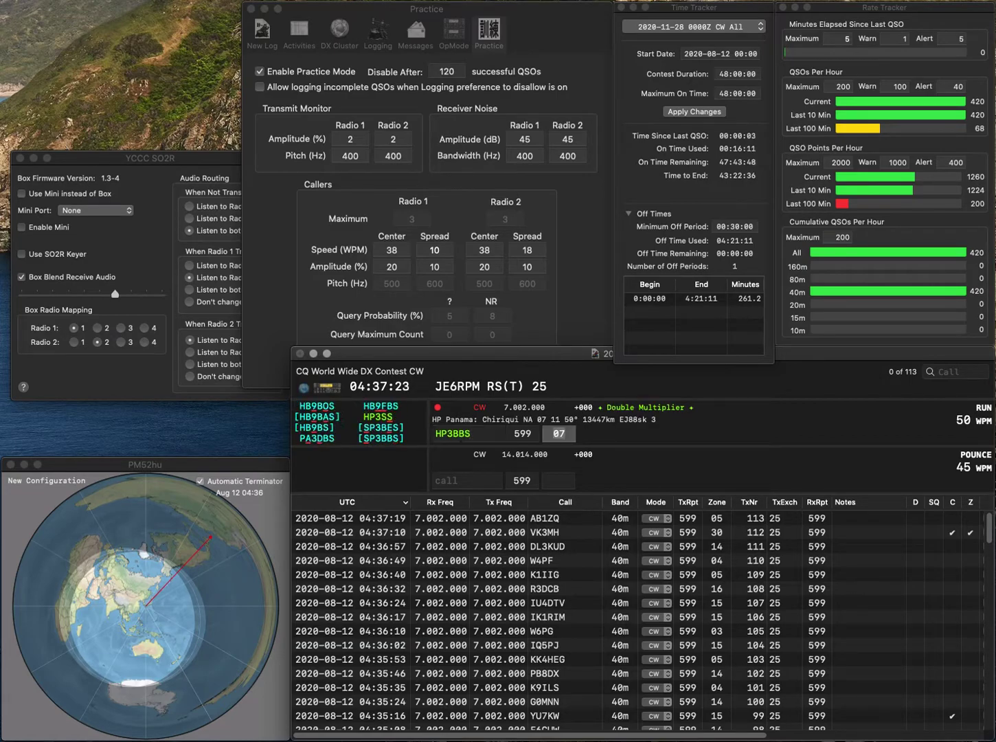
key(shift+Tab)
text(S)
key(Delete)
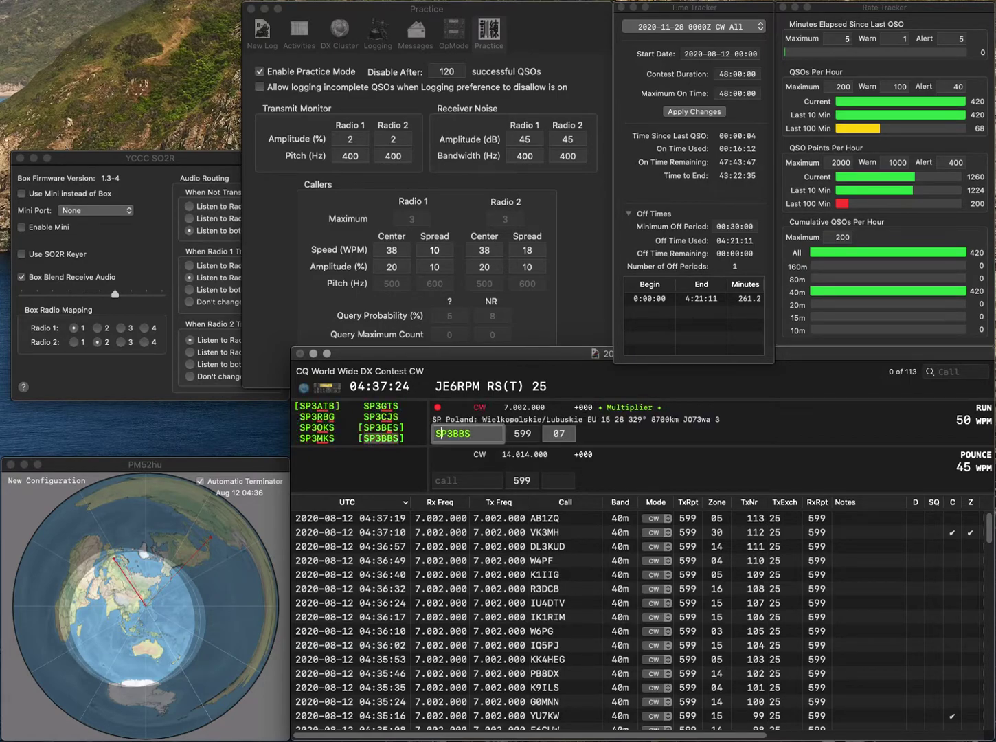
key(Tab)
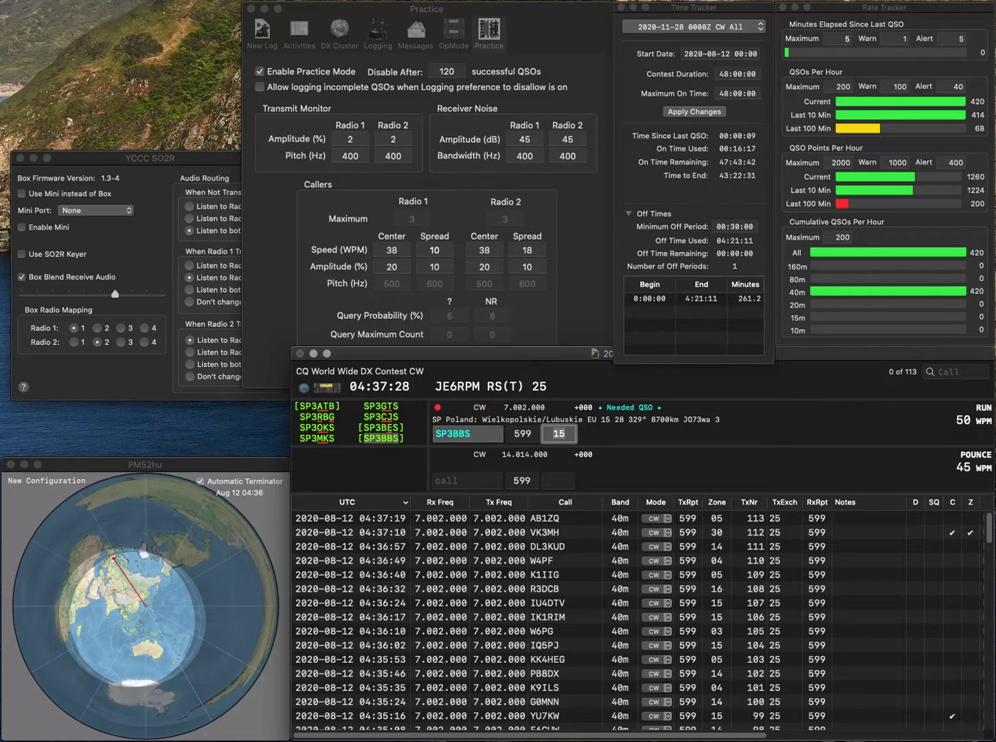
key(Return)
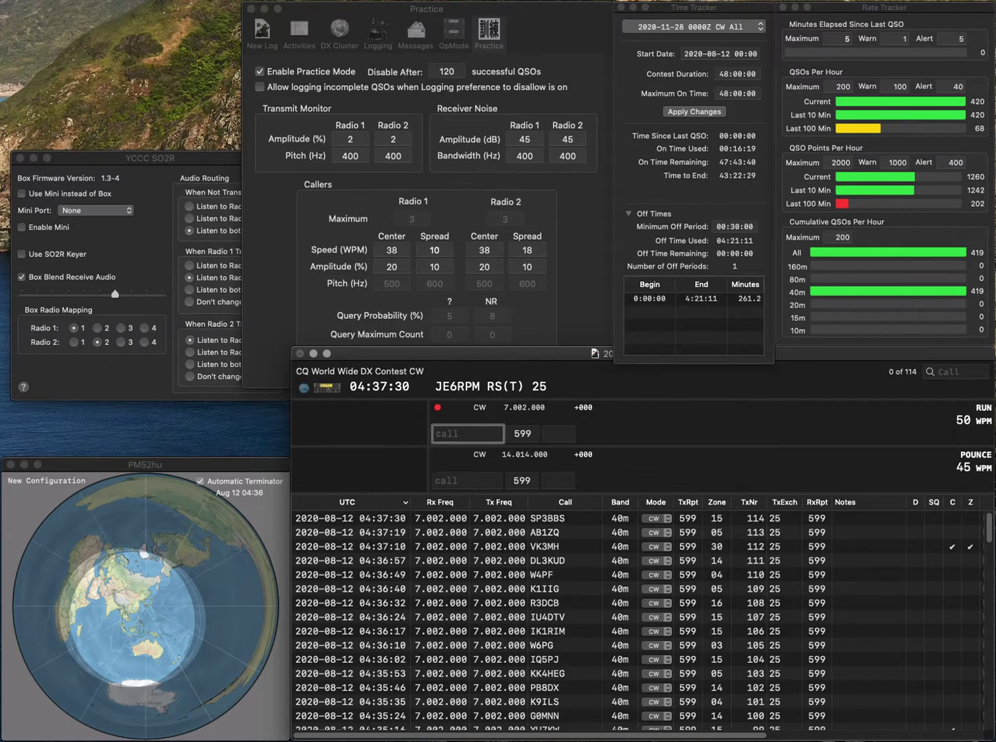
text(VHI8PL)
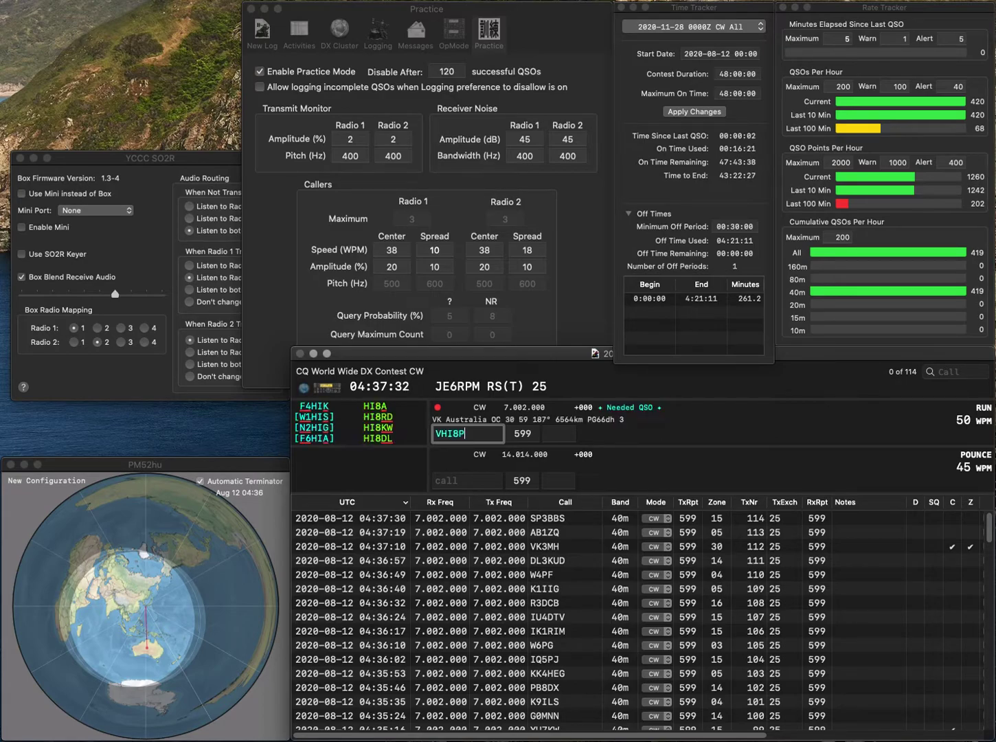
key(Home)
key(Delete)
key(End)
text(E)
key(space)
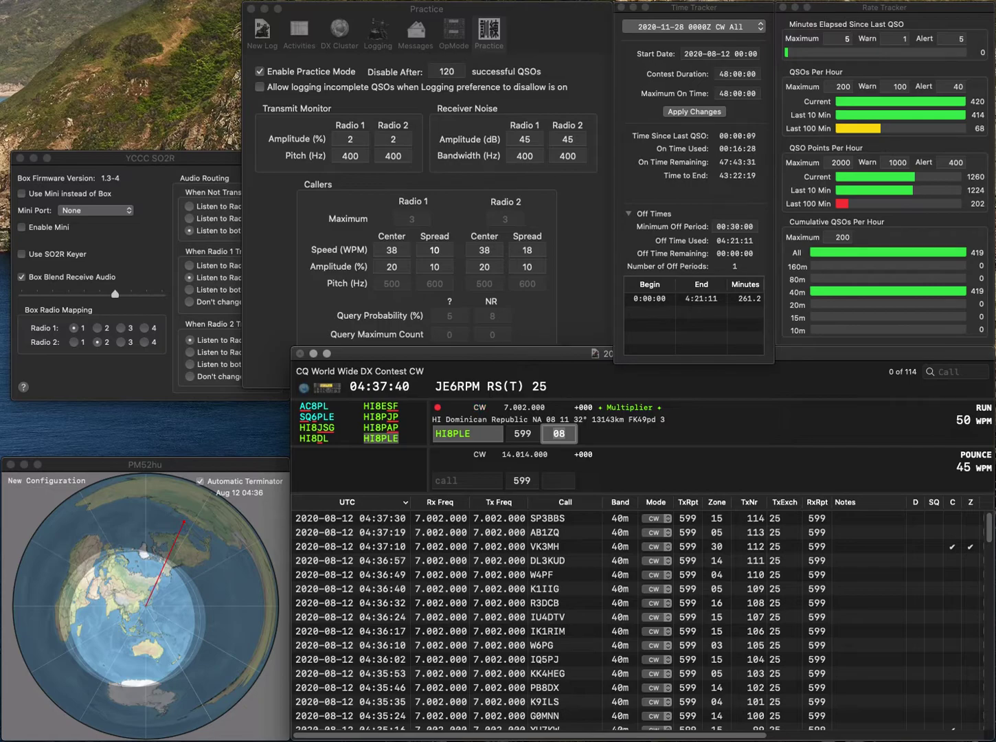
key(Return)
text(K)
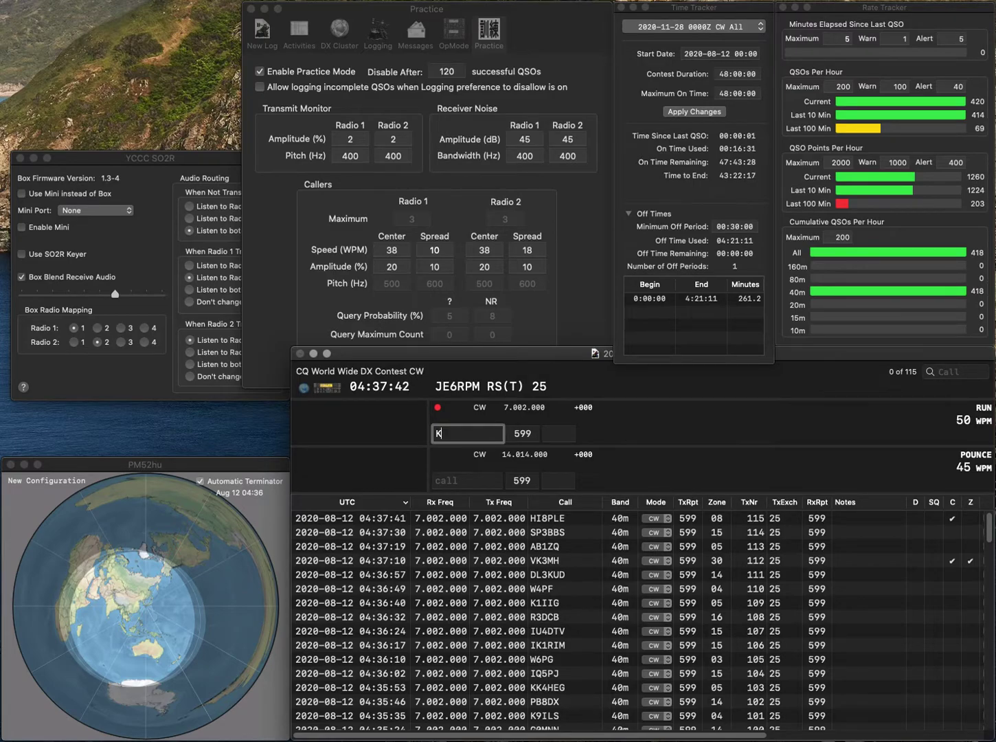
text(Y)
click(441, 433)
text(4WD)
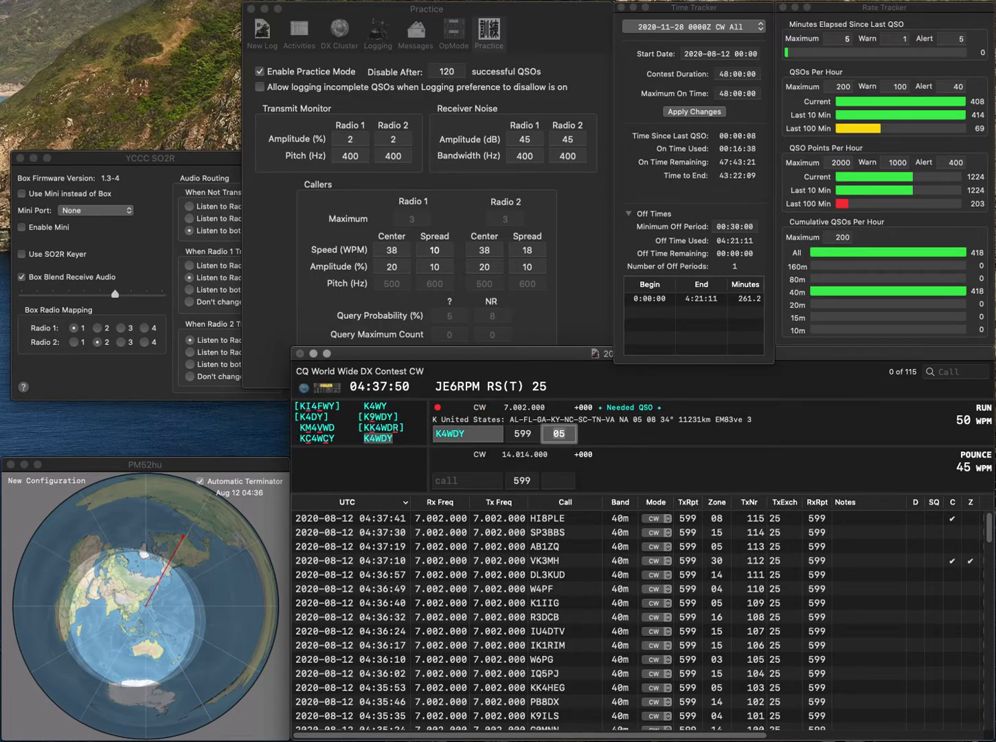
key(Return)
text(EA8RM)
key(space)
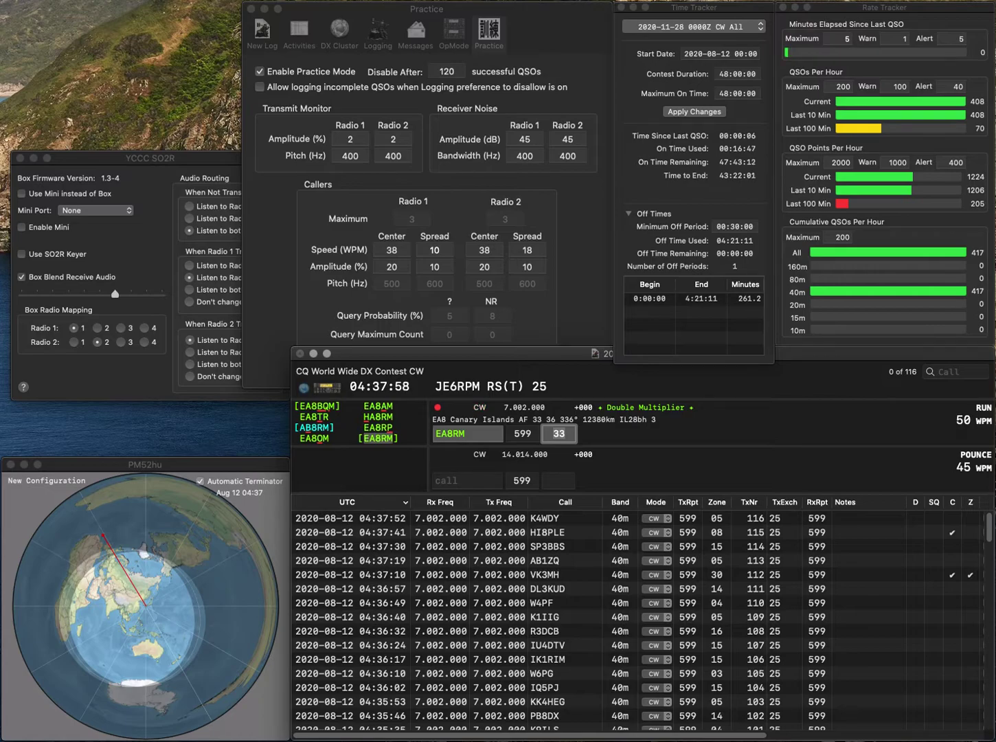
key(Return)
text(V3XR)
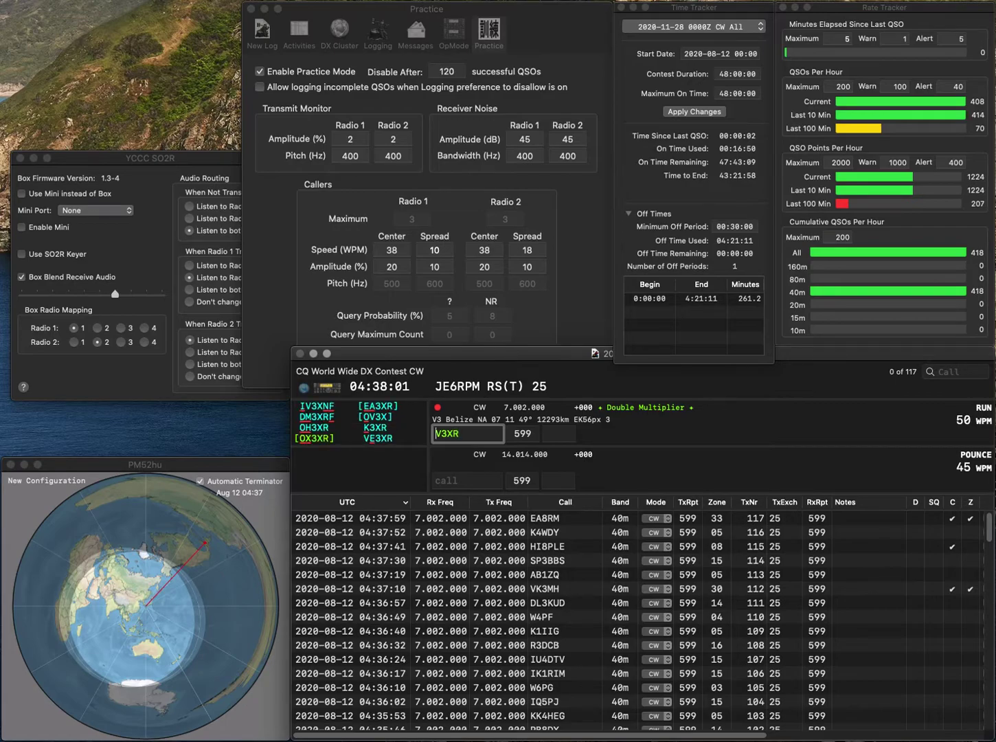
key(Right)
text(E)
key(End)
key(BackSpace)
text(L)
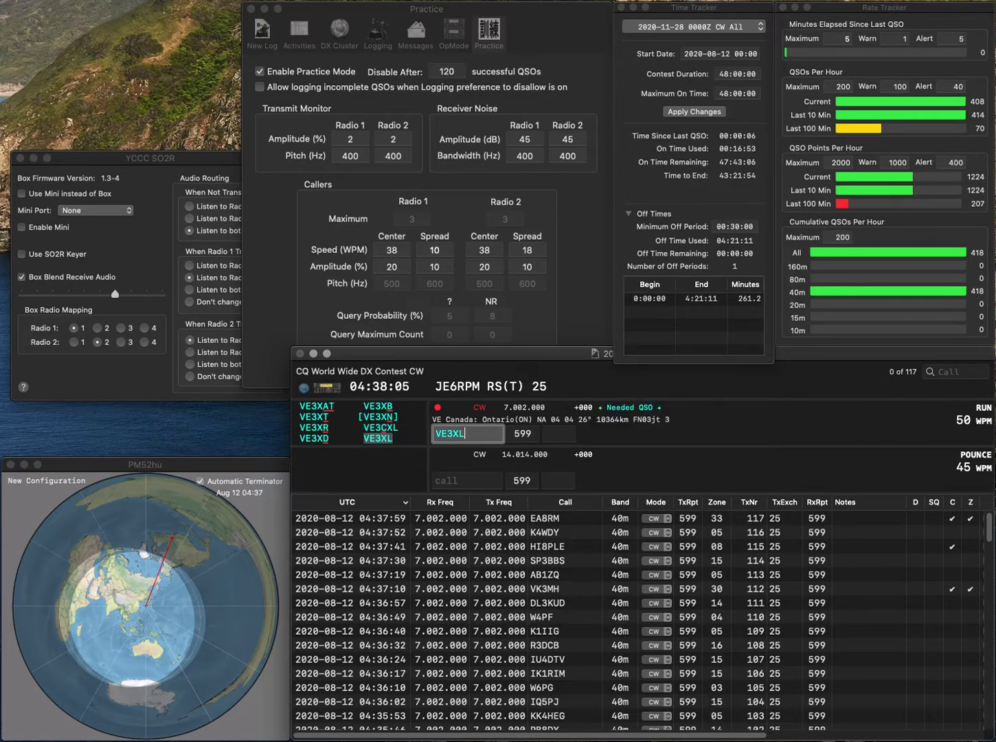
key(Tab)
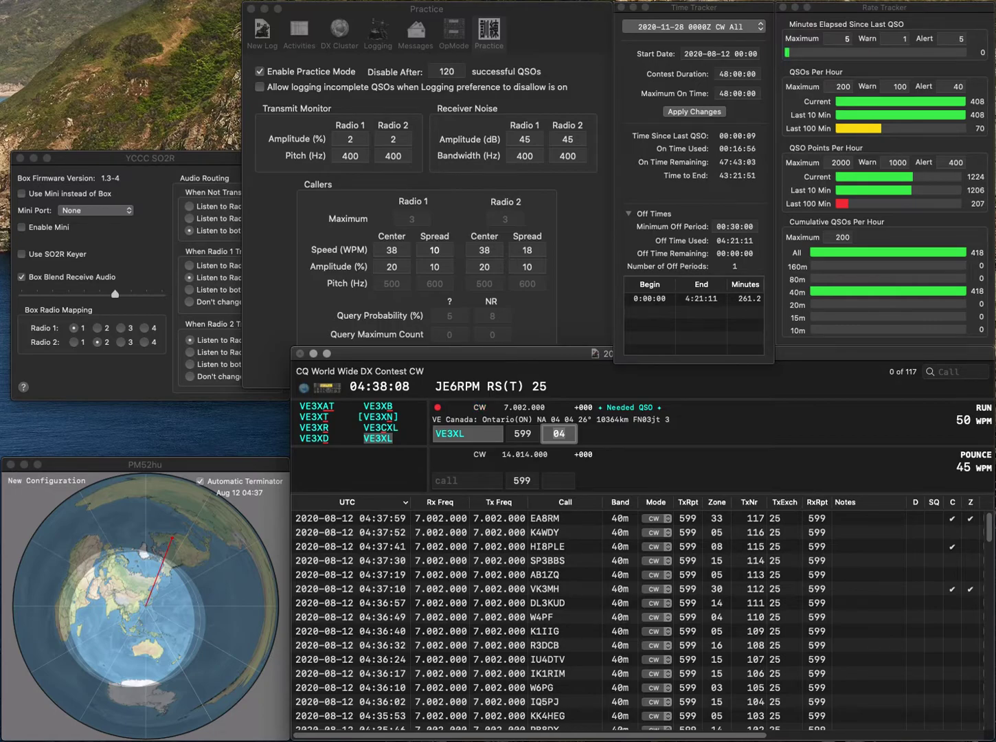
key(Return)
Enter the next caller on the run radio, correct the callsign's prefix to give ZL6HQ, and log the contact with zone 32.
text(GL)
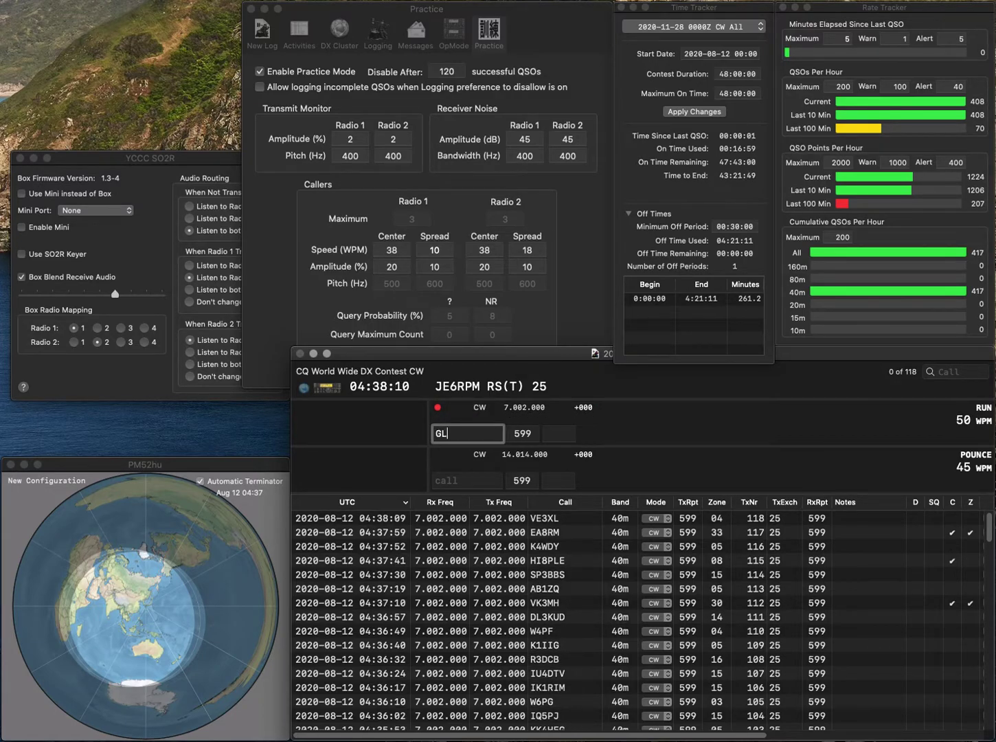
text(6HQ)
key(super+Left)
key(Delete)
text(Z)
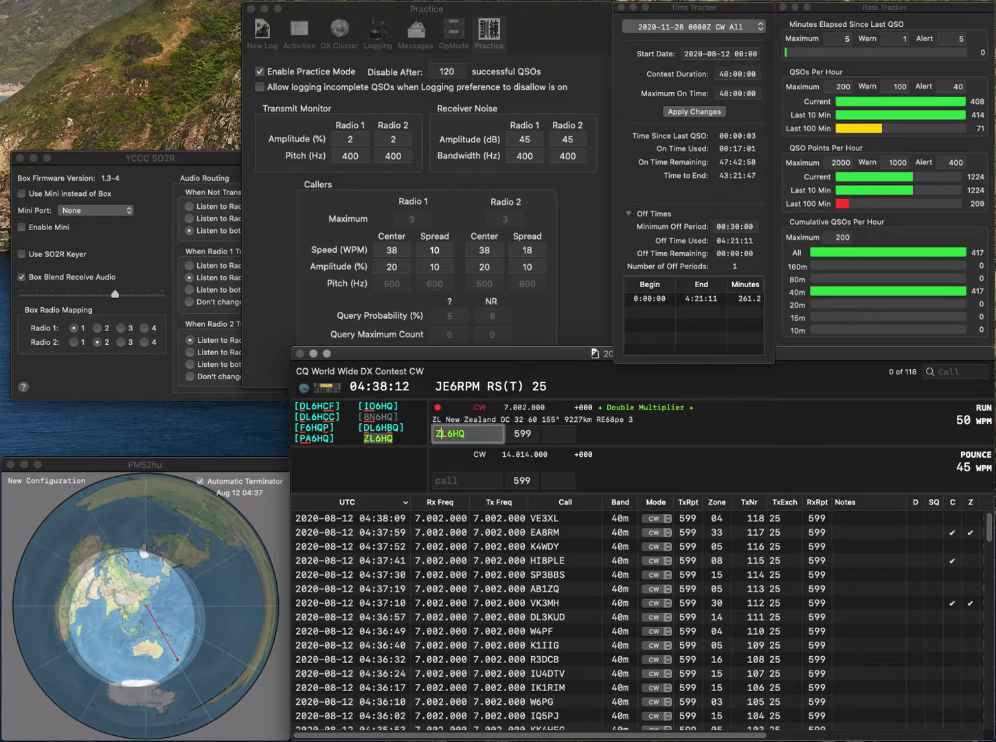
key(space)
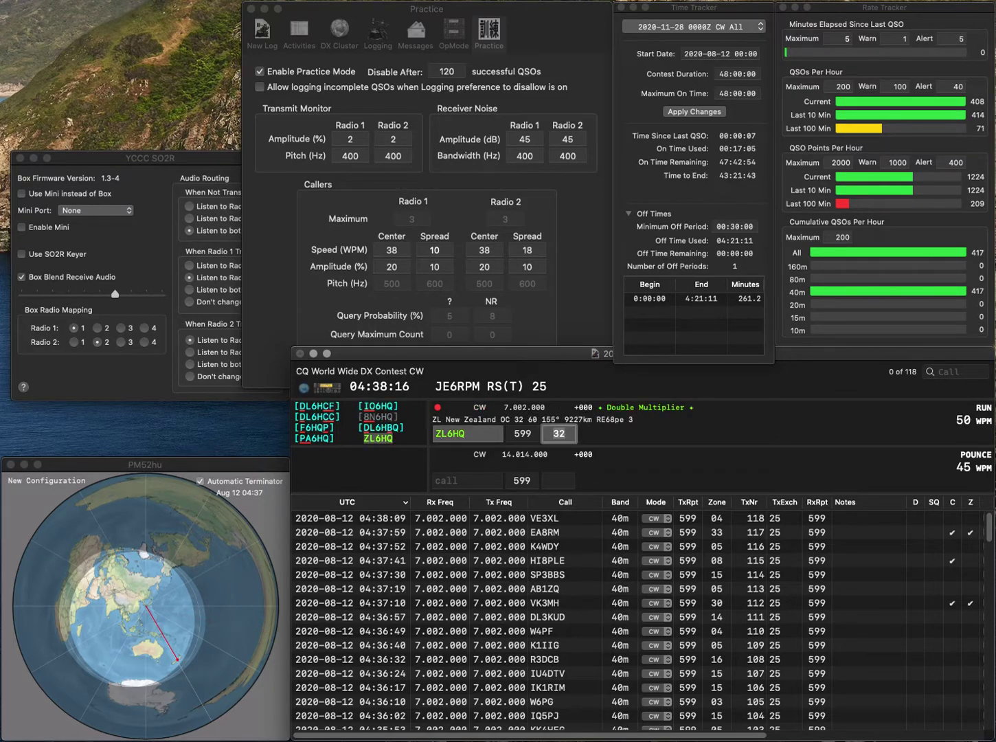
key(Return)
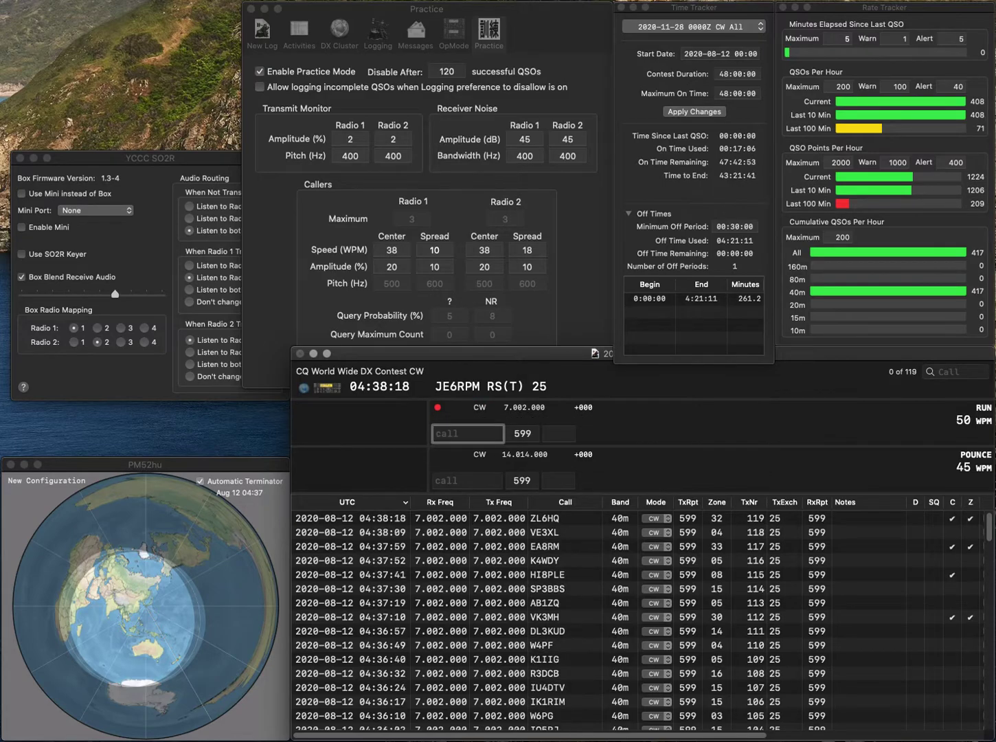
text(KF8O)
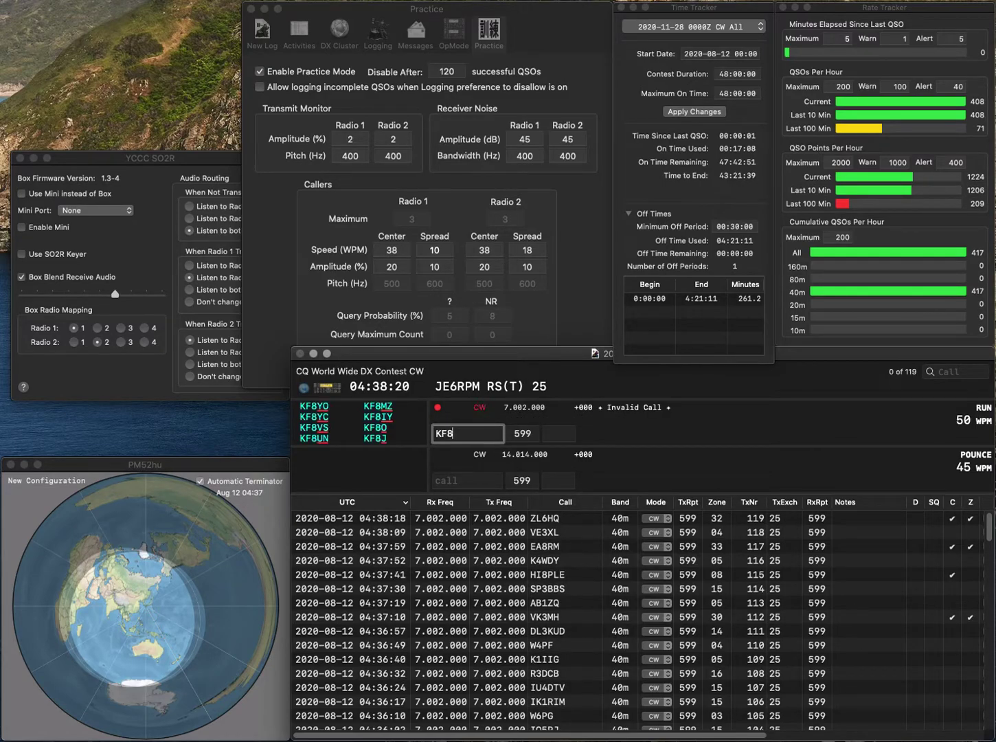
key(Tab)
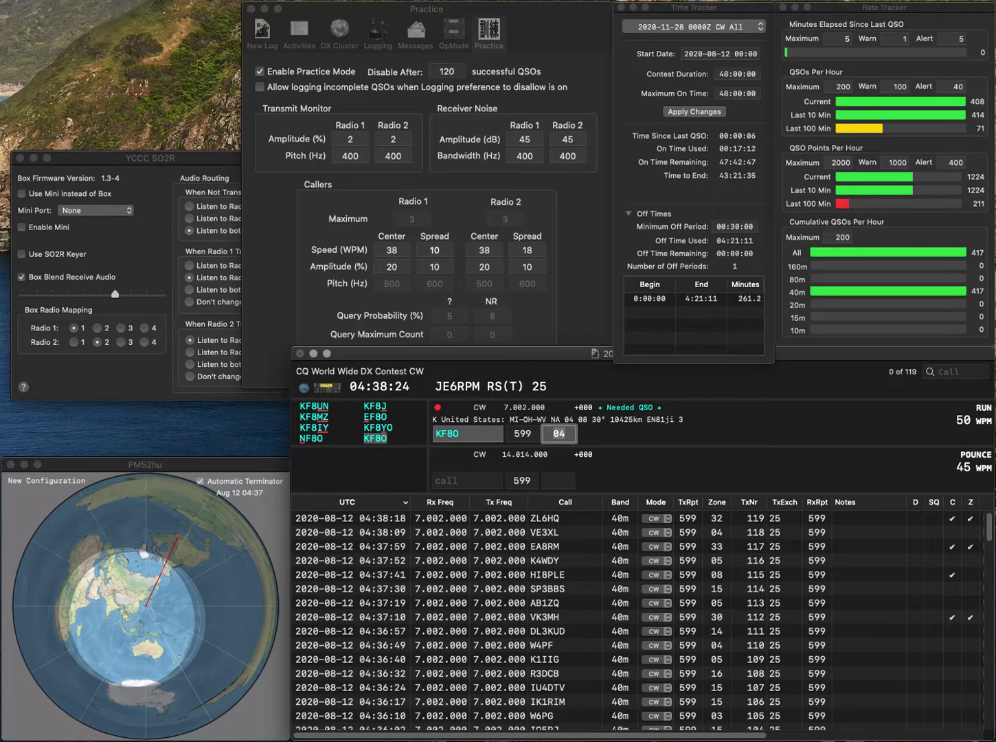
key(Return)
key(super+Tab)
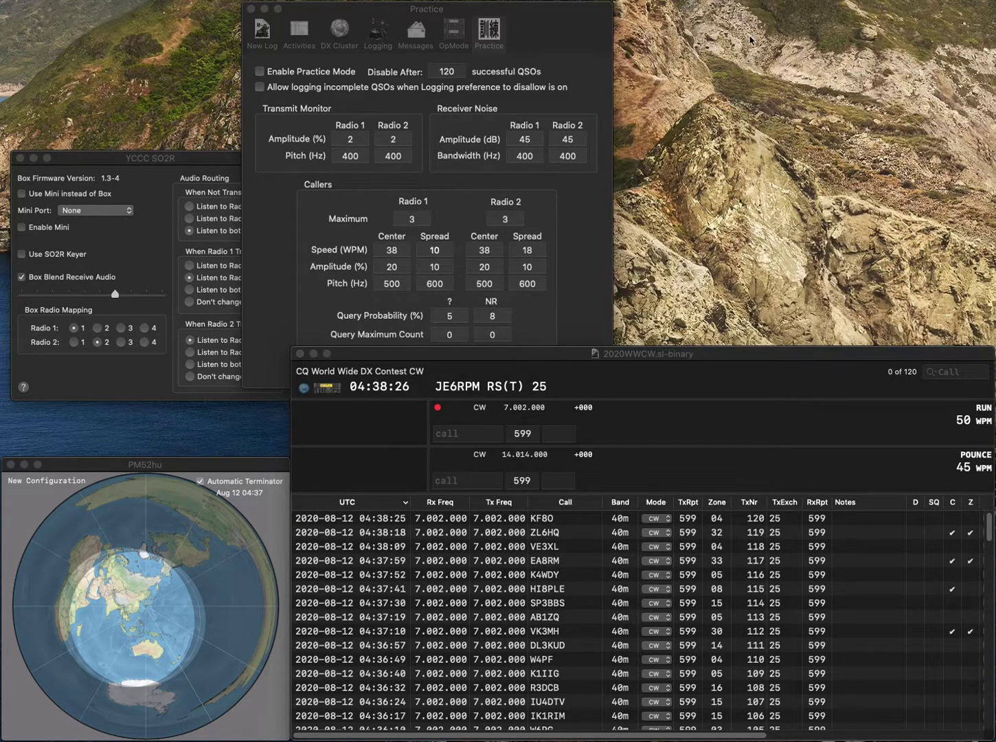